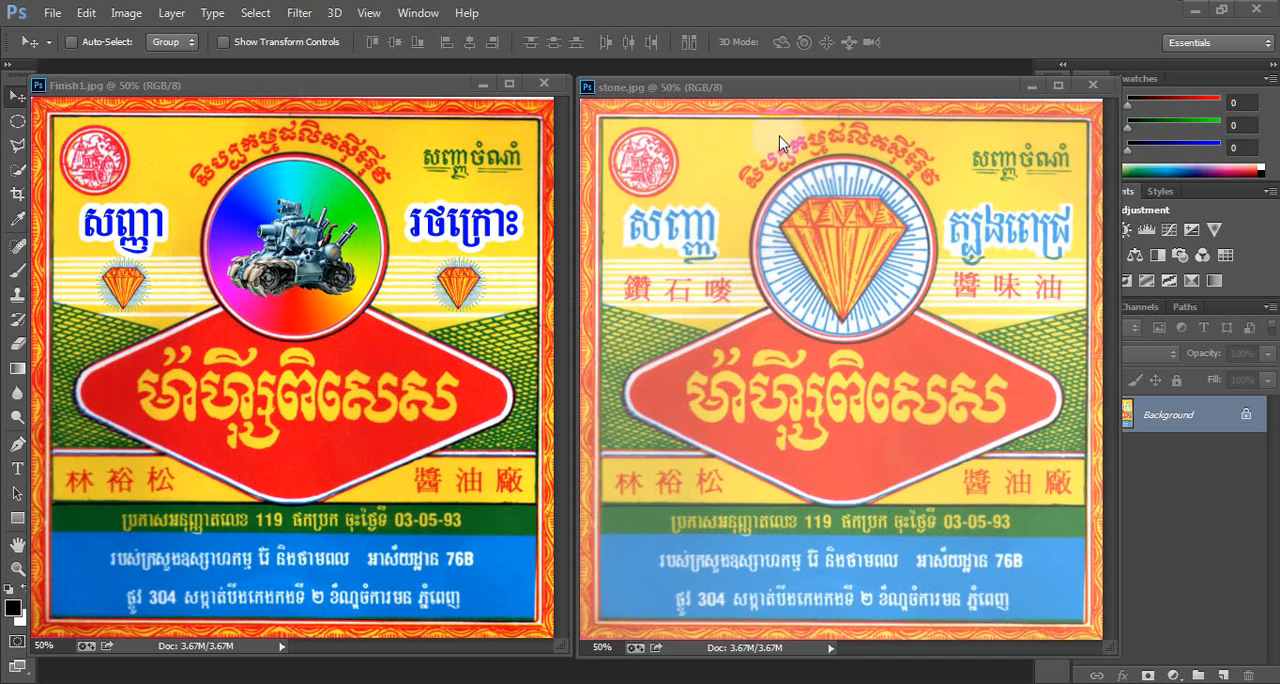
- Duplicate the stone.jpg image as stone copy
{"action": "left_click_drag", "start_coordinate": [760, 97], "coordinate": [766, 118]}
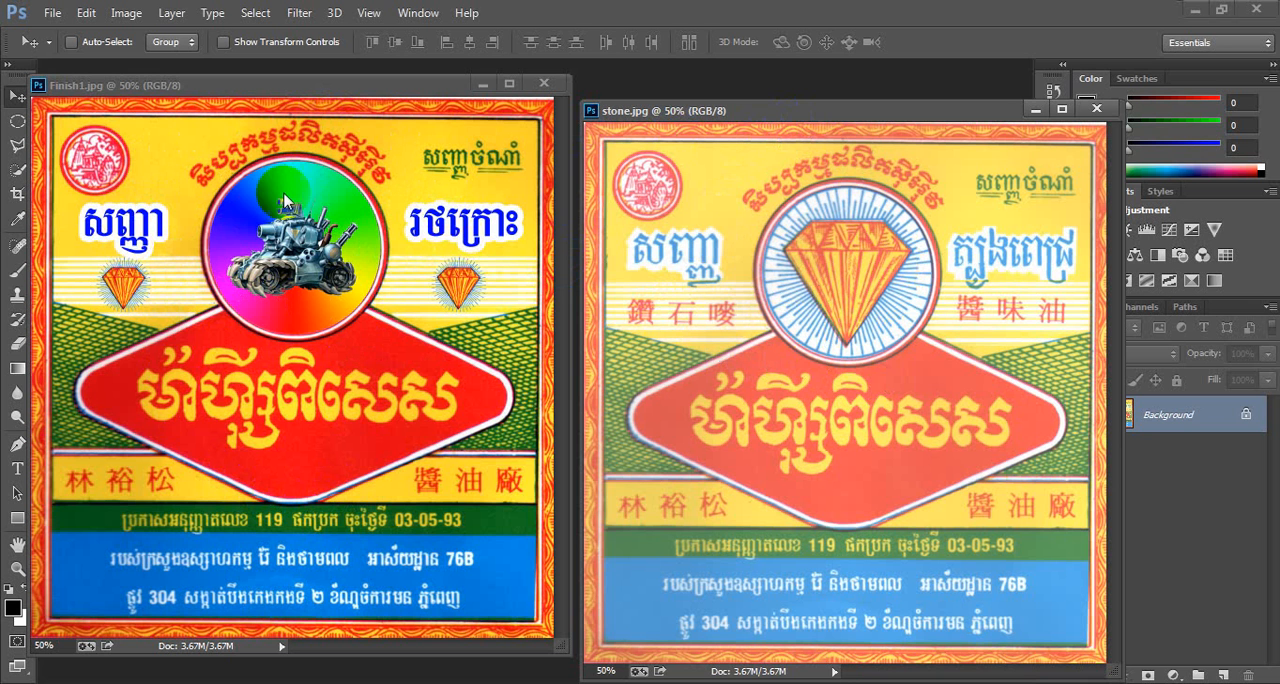
{"action": "right_click", "coordinate": [762, 118]}
{"action": "left_click", "coordinate": [775, 122]}
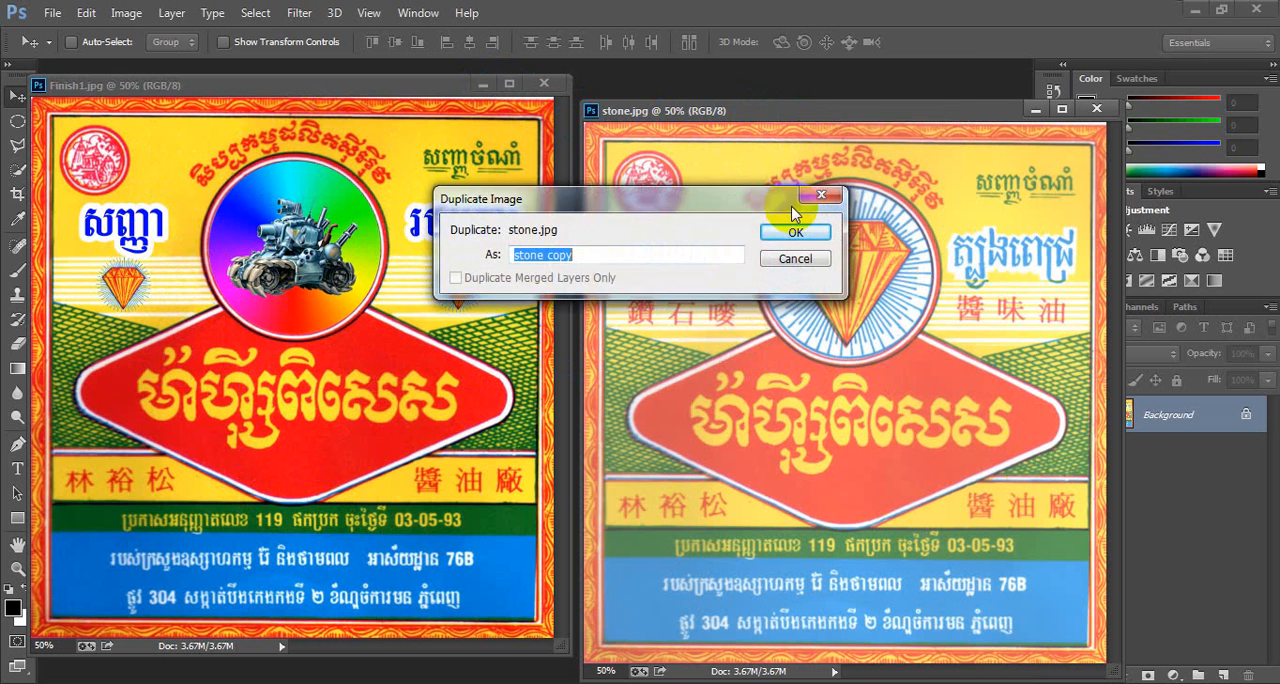
{"action": "left_click", "coordinate": [770, 233]}
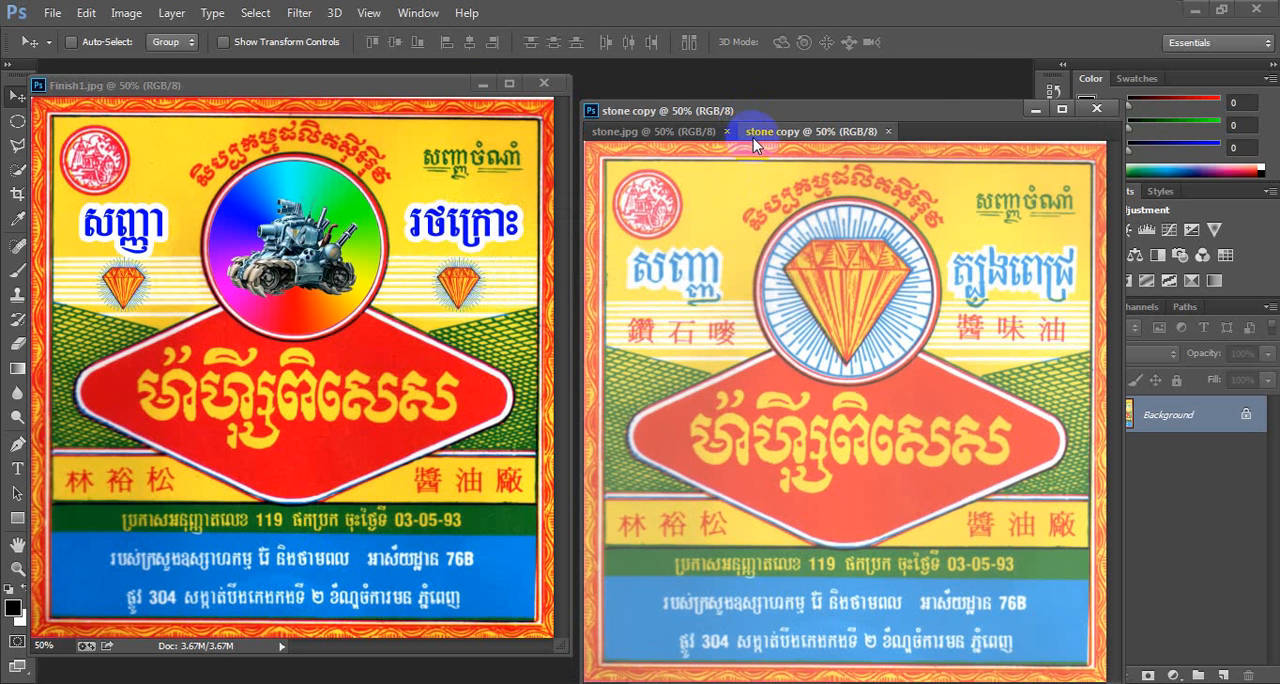
- Undock stone copy into its own floating window and close the original stone.jpg
{"action": "left_click_drag", "start_coordinate": [753, 135], "coordinate": [745, 162]}
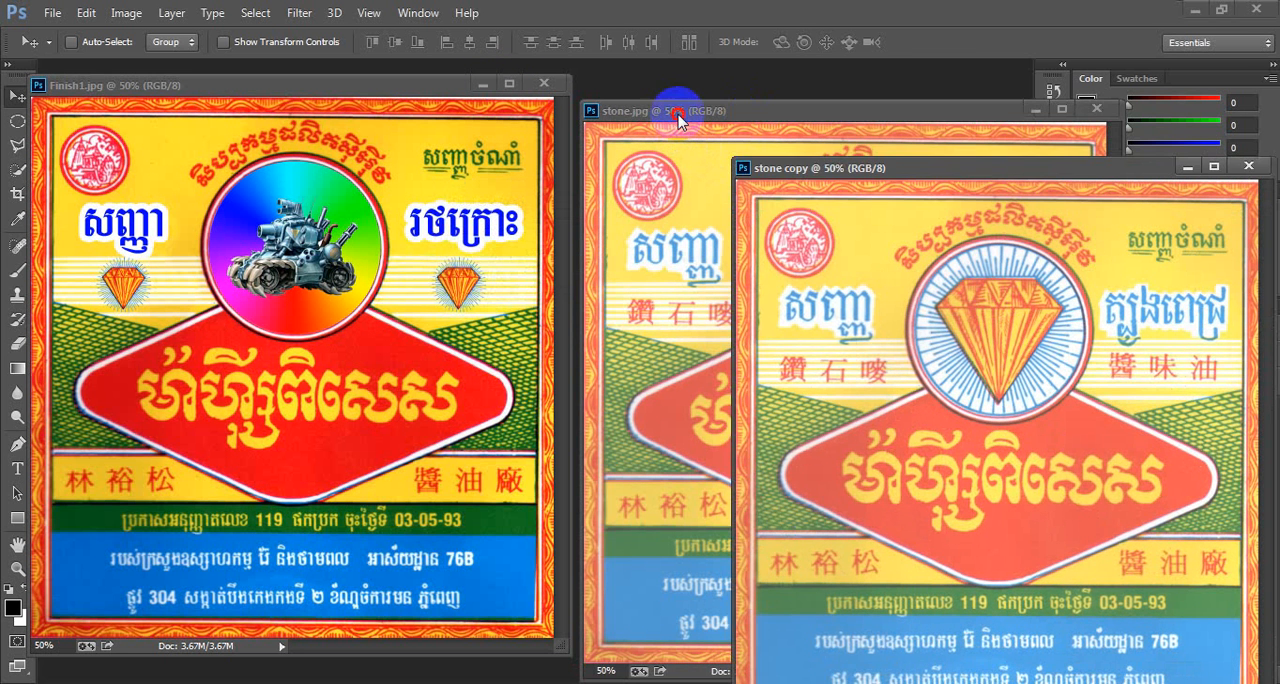
{"action": "left_click", "coordinate": [677, 114]}
{"action": "left_click", "coordinate": [1083, 110]}
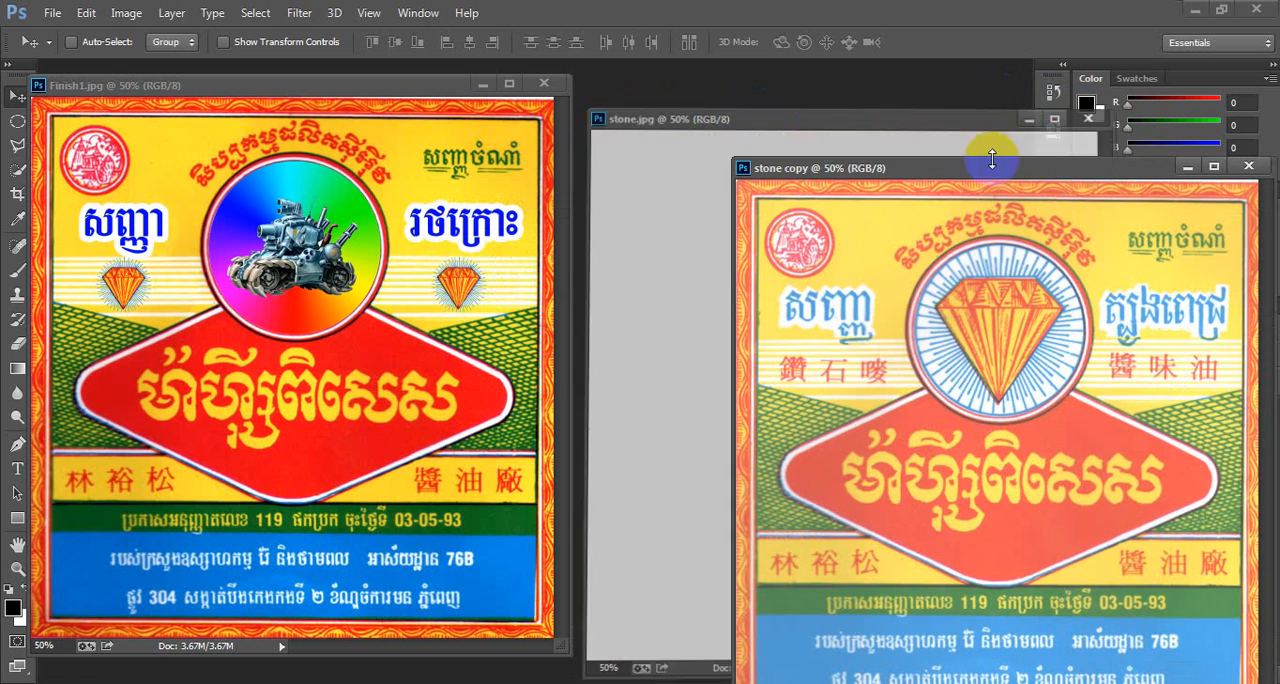
- Move the stone copy window so it overlaps the Finish1 window
{"action": "left_click_drag", "start_coordinate": [986, 143], "coordinate": [772, 110]}
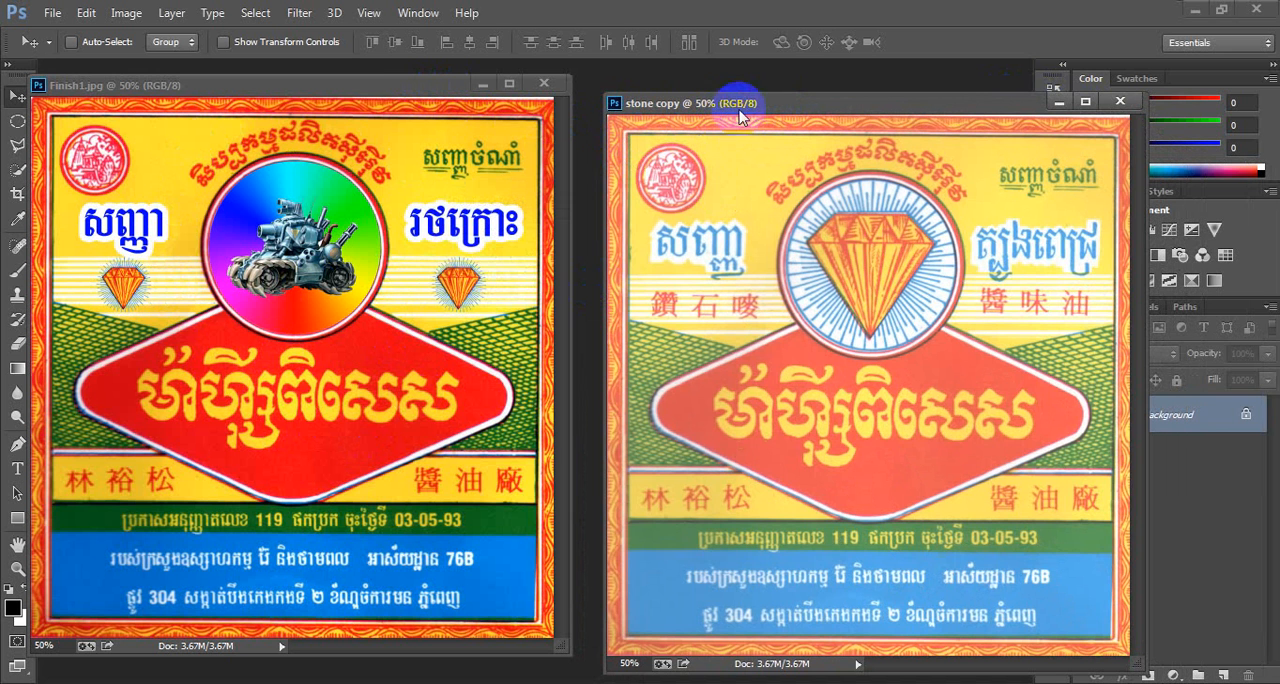
{"action": "left_click_drag", "start_coordinate": [760, 113], "coordinate": [515, 144]}
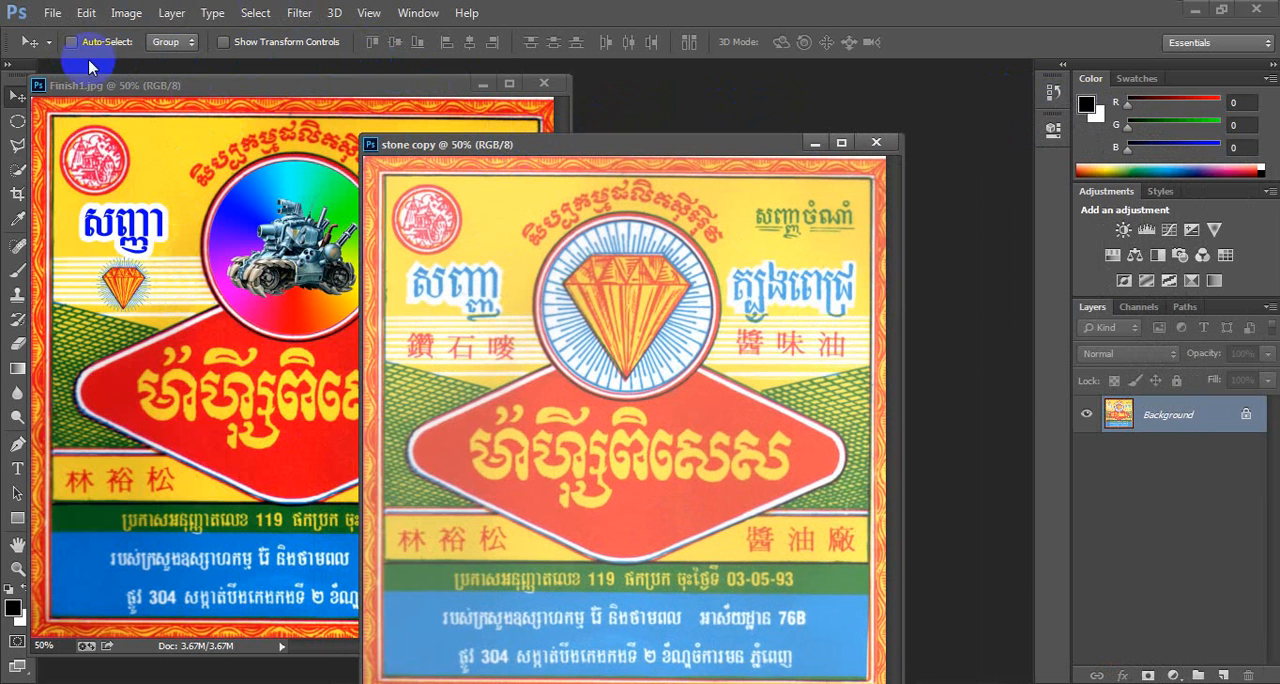
- Open the Variations adjustment for stone copy and reset the pick to the original
{"action": "left_click", "coordinate": [120, 22]}
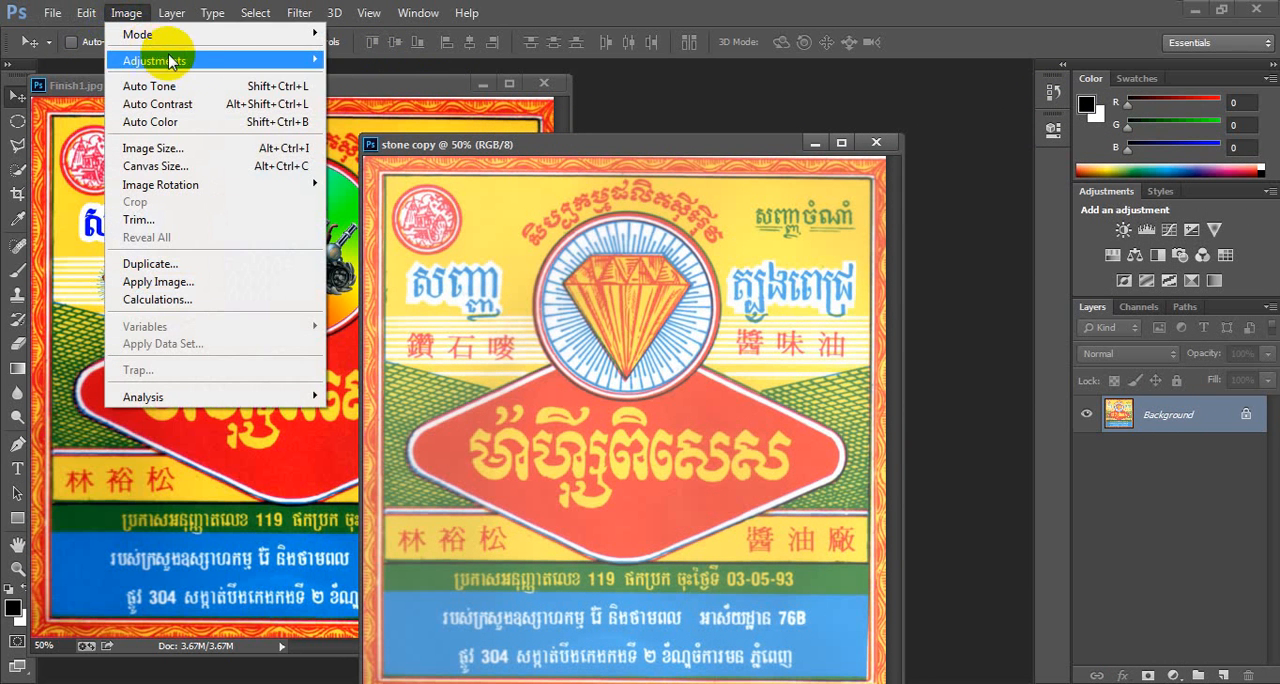
{"action": "mouse_move", "coordinate": [310, 58]}
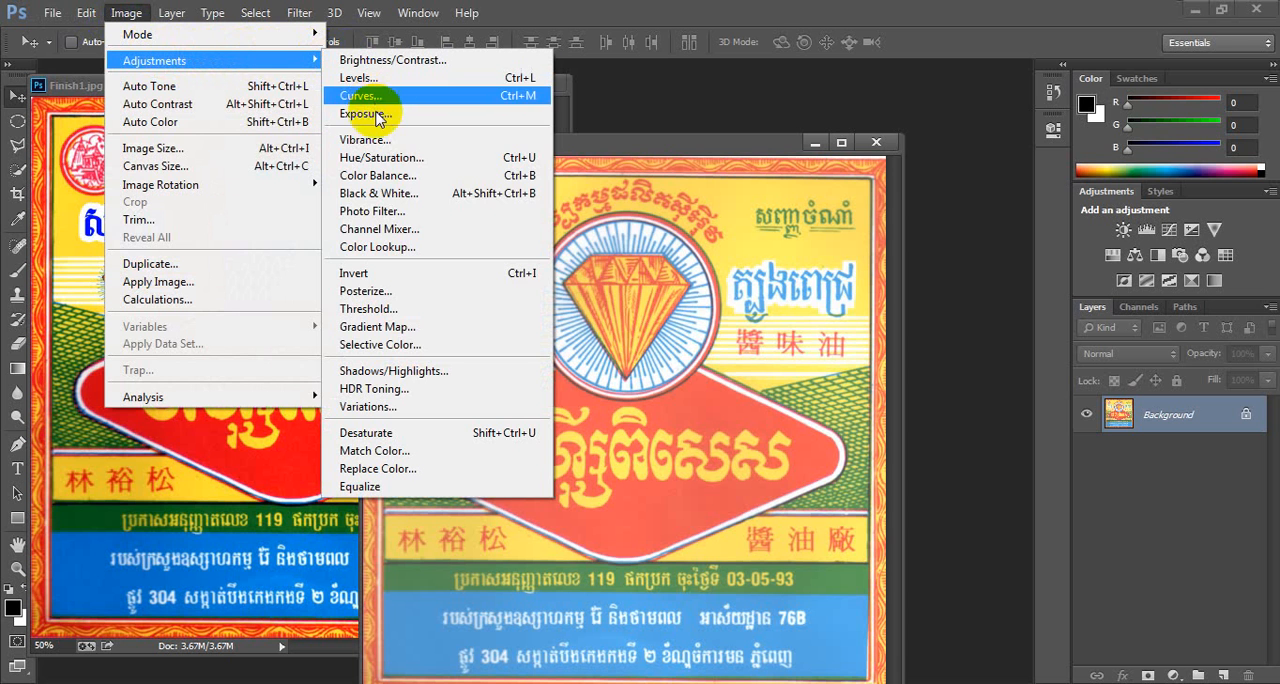
{"action": "left_click", "coordinate": [401, 408]}
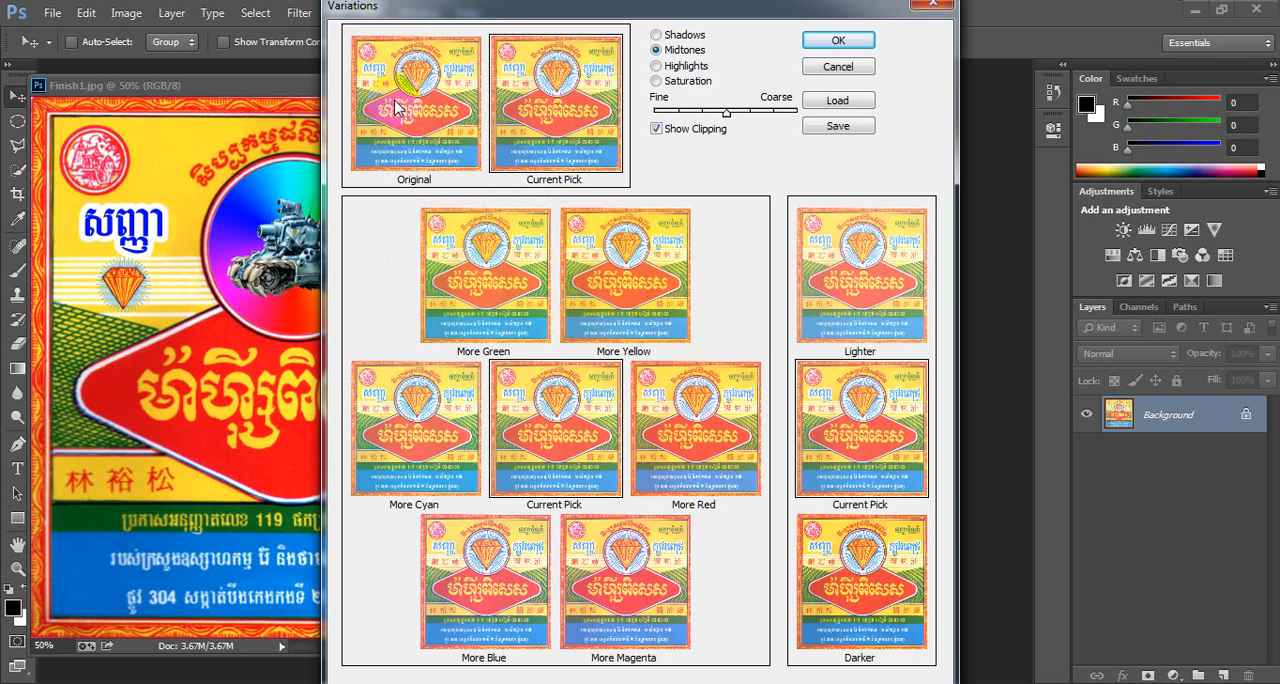
{"action": "left_click", "coordinate": [422, 74]}
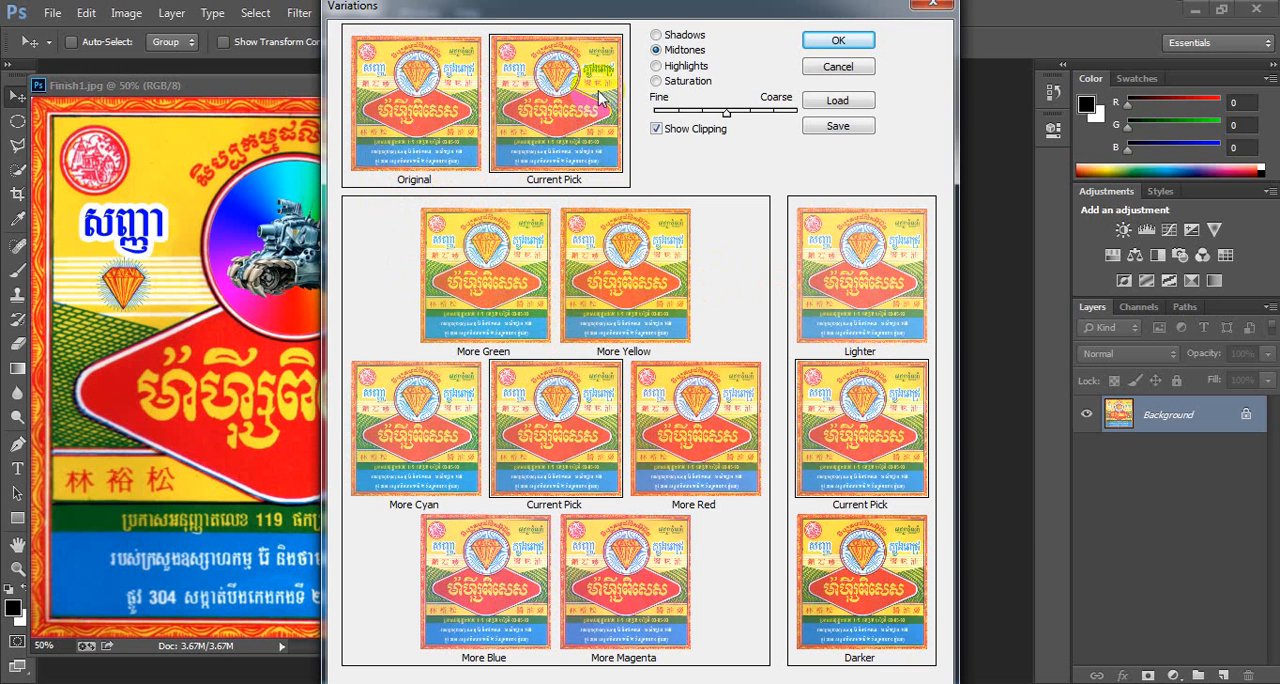
- Try adding more green to the midtones several times, then revert to the original
{"action": "left_click", "coordinate": [469, 355]}
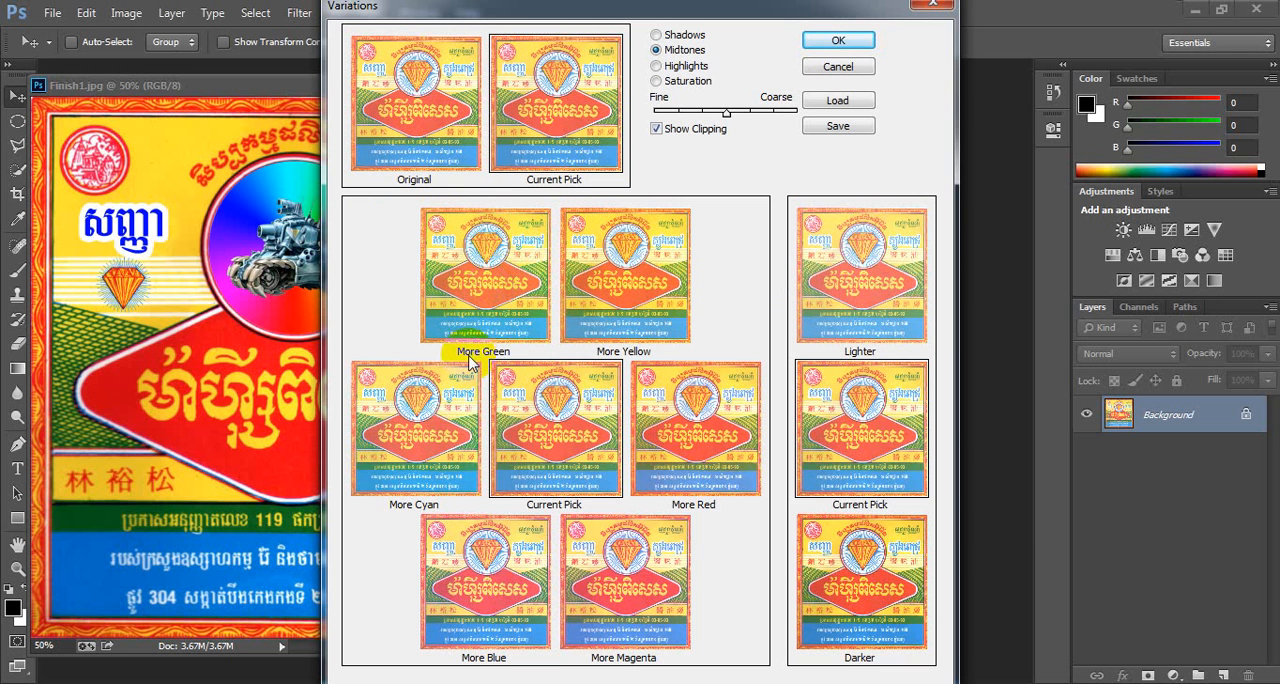
{"action": "left_click", "coordinate": [495, 305]}
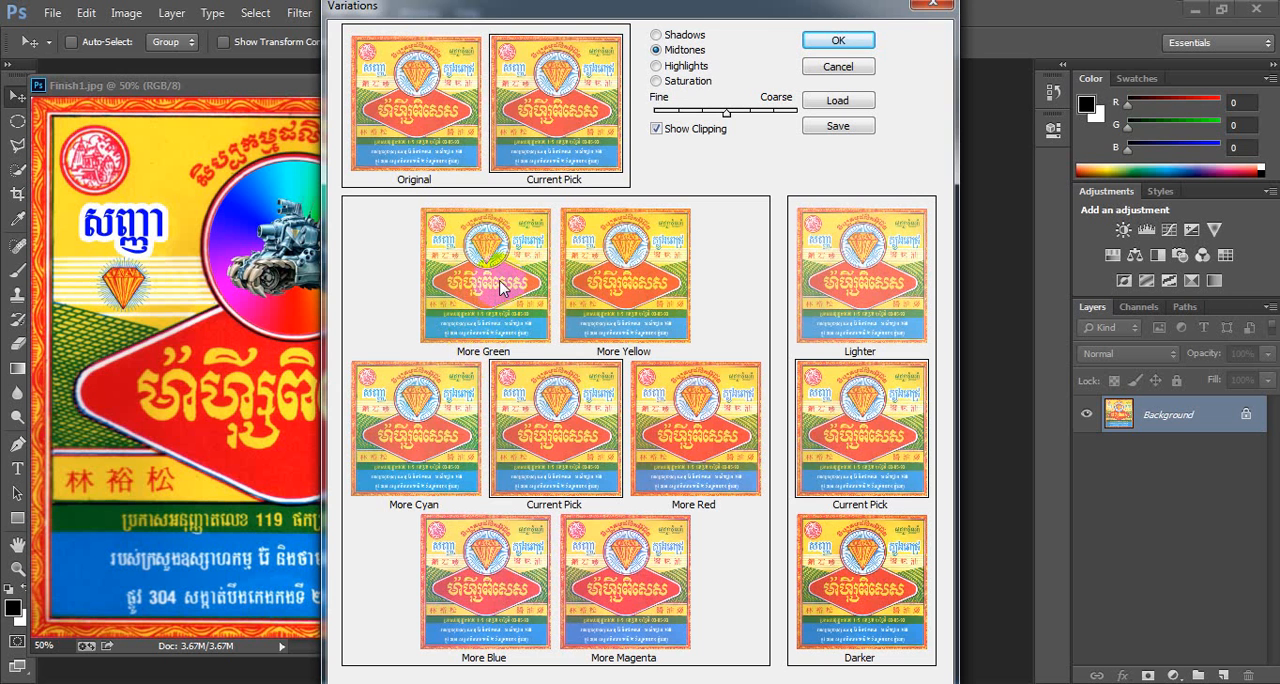
{"action": "left_click", "coordinate": [500, 283]}
{"action": "left_click", "coordinate": [500, 283]}
{"action": "left_click", "coordinate": [500, 283]}
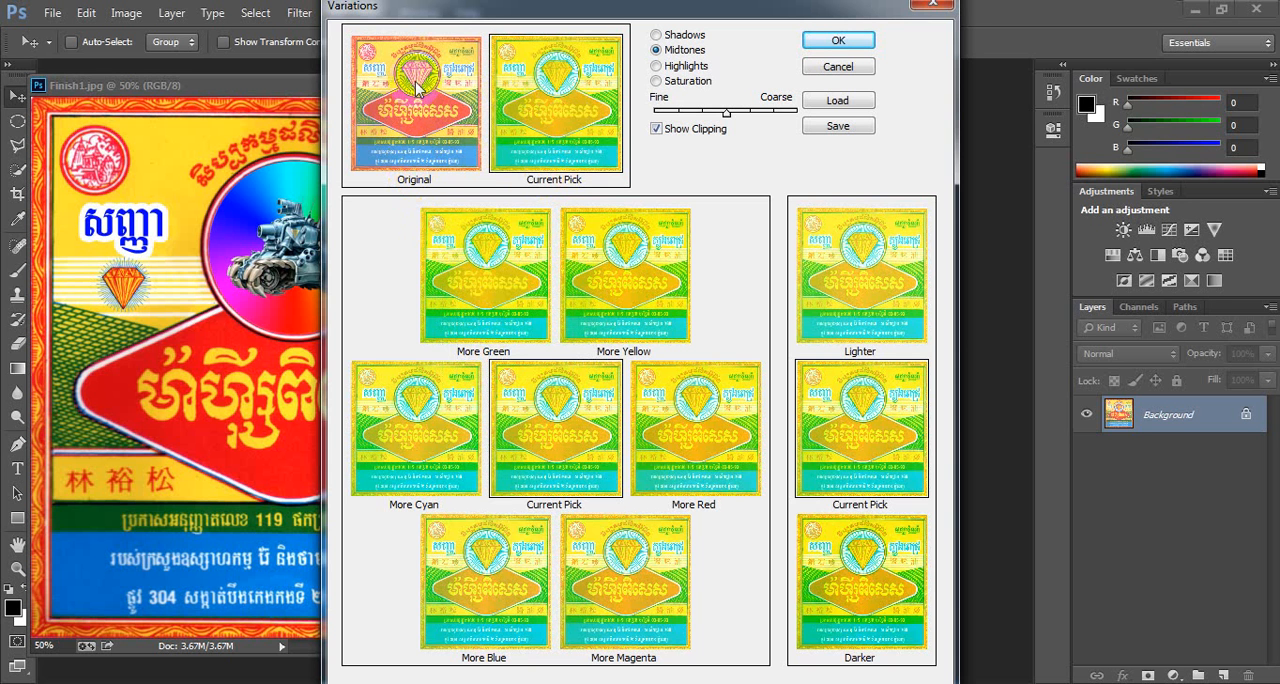
{"action": "left_click", "coordinate": [418, 88]}
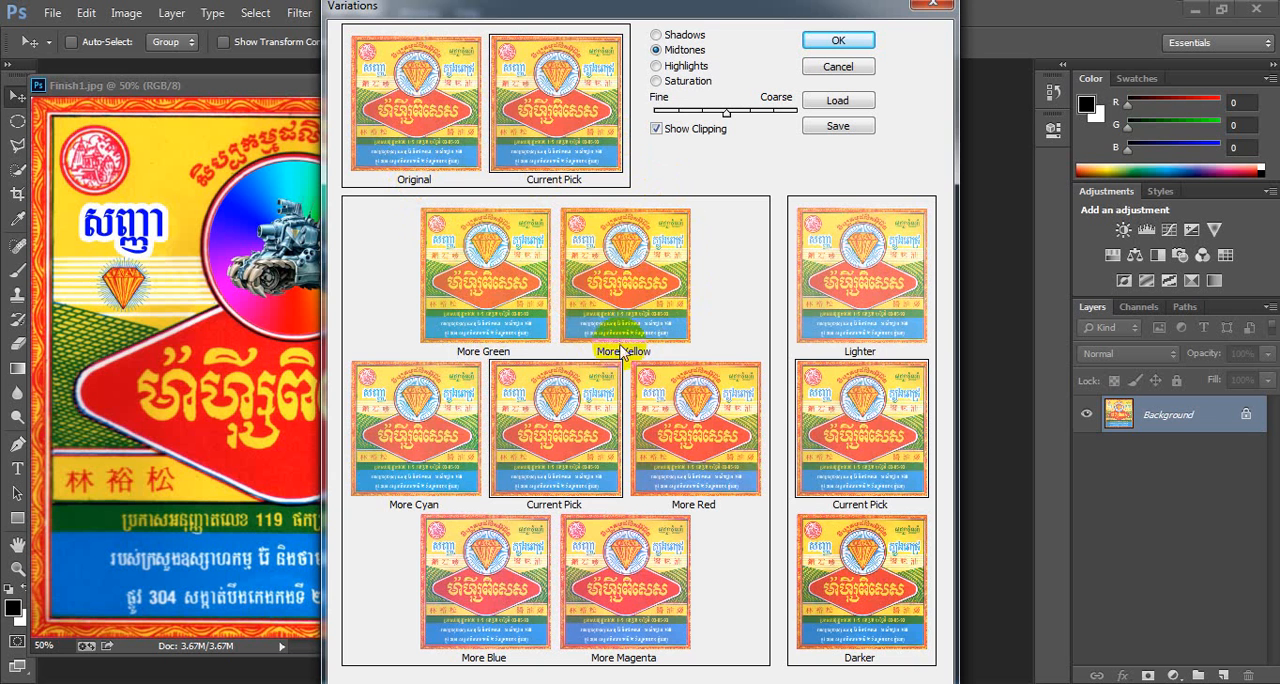
- Try more yellow and more red in turn, reverting to the original after each
{"action": "left_click", "coordinate": [634, 287]}
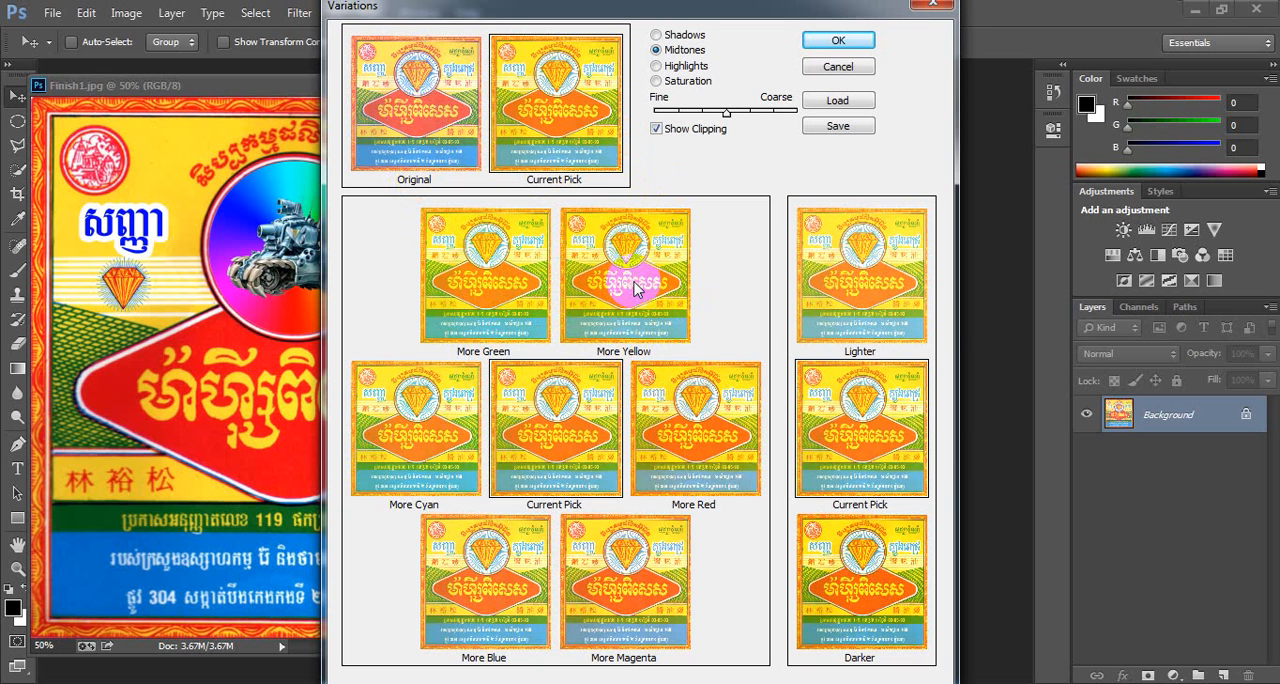
{"action": "left_click", "coordinate": [404, 82]}
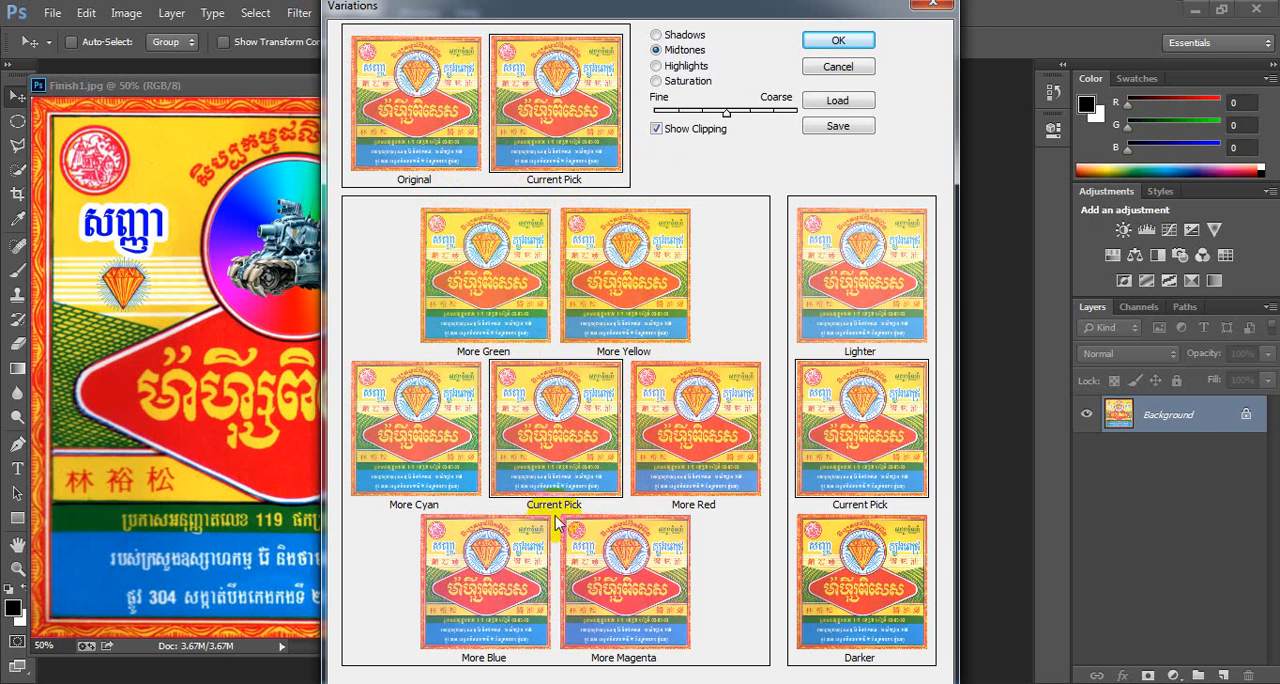
{"action": "left_click", "coordinate": [698, 432]}
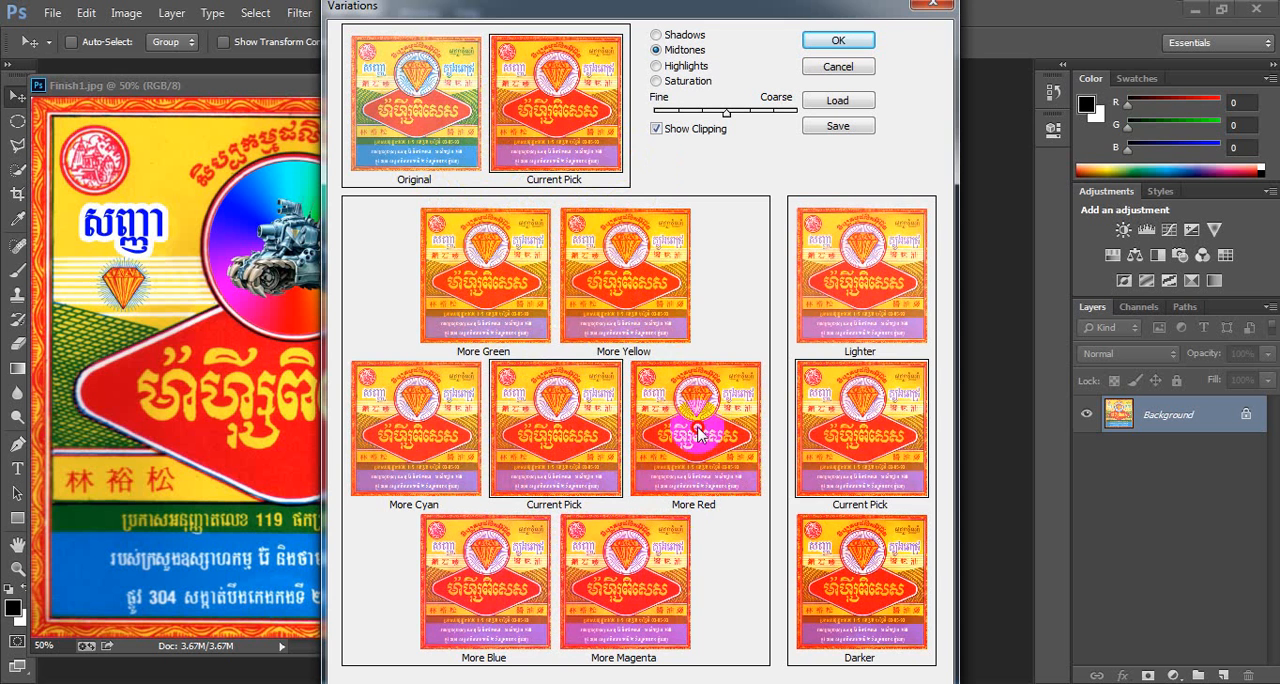
{"action": "left_click", "coordinate": [405, 110]}
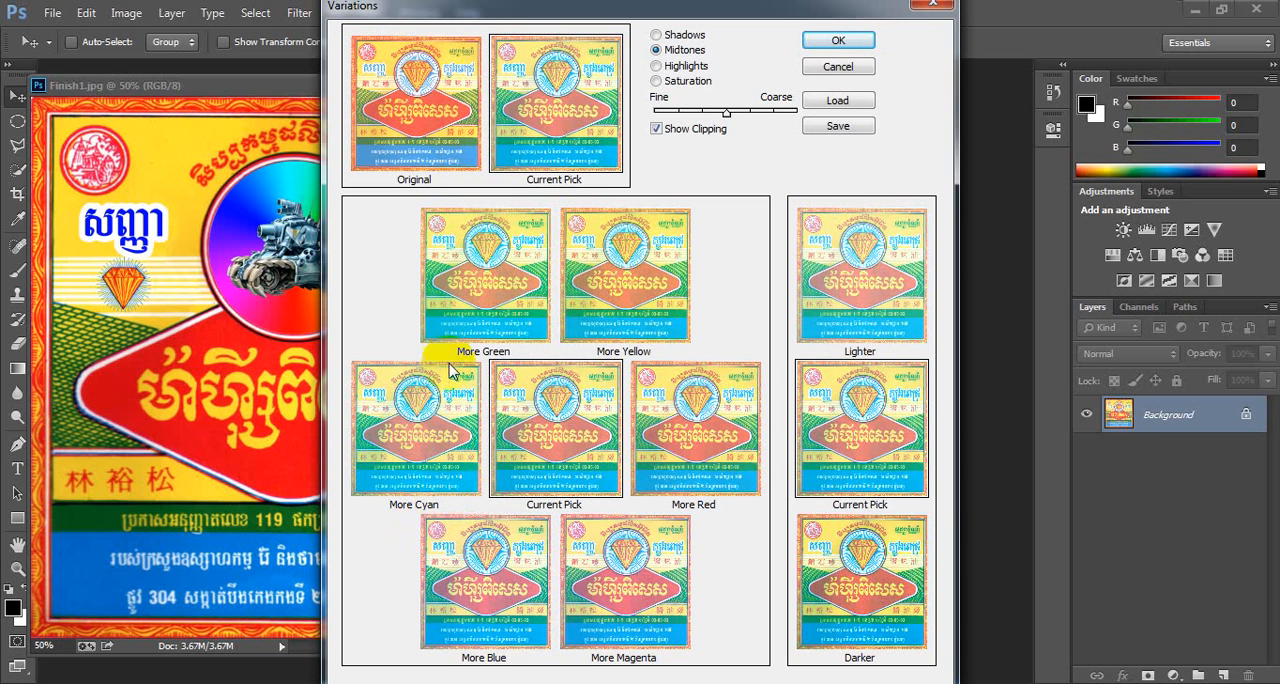
{"action": "left_click", "coordinate": [420, 115]}
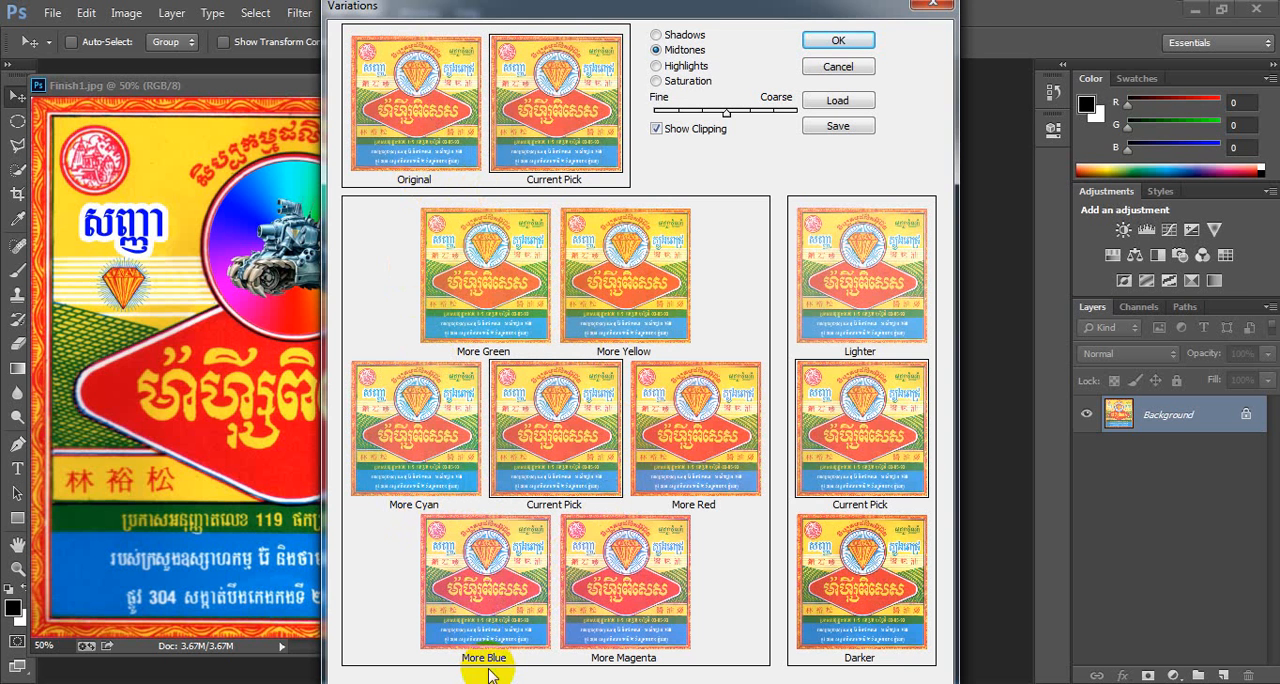
- Try more blue, then more magenta repeatedly, reverting to the original after each
{"action": "left_click", "coordinate": [491, 580]}
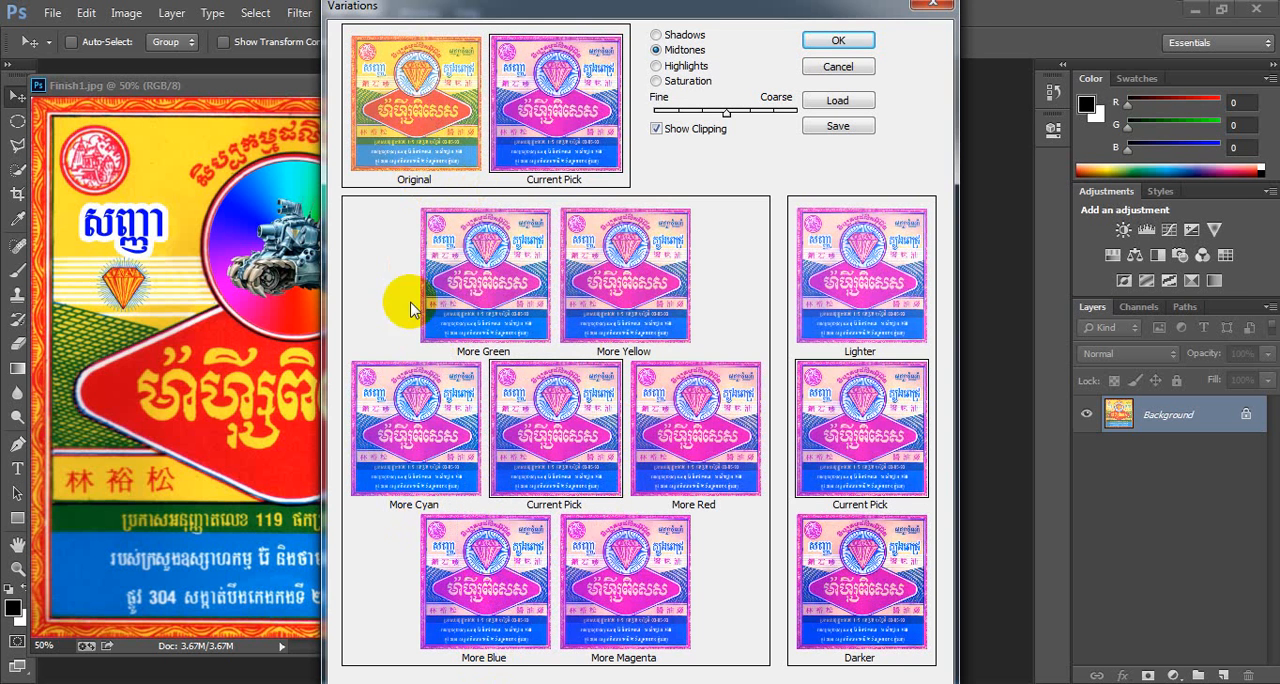
{"action": "left_click", "coordinate": [397, 60]}
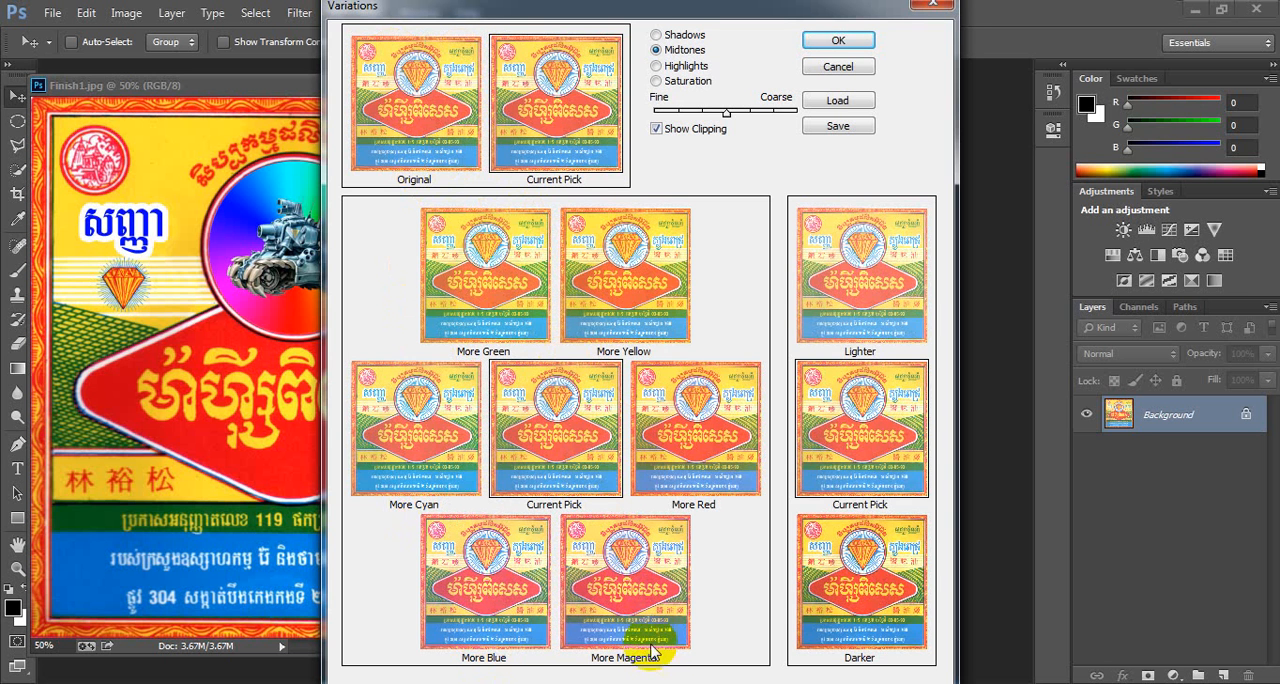
{"action": "left_click", "coordinate": [618, 585]}
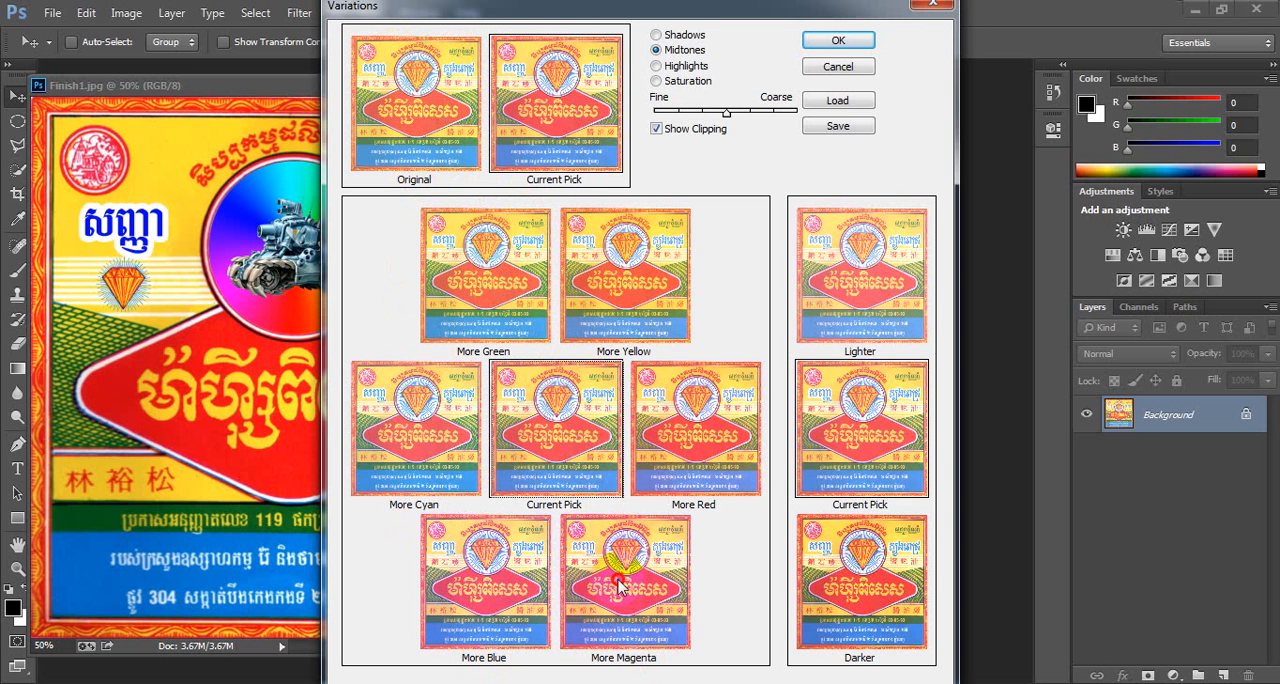
{"action": "left_click", "coordinate": [618, 586]}
{"action": "left_click", "coordinate": [618, 586]}
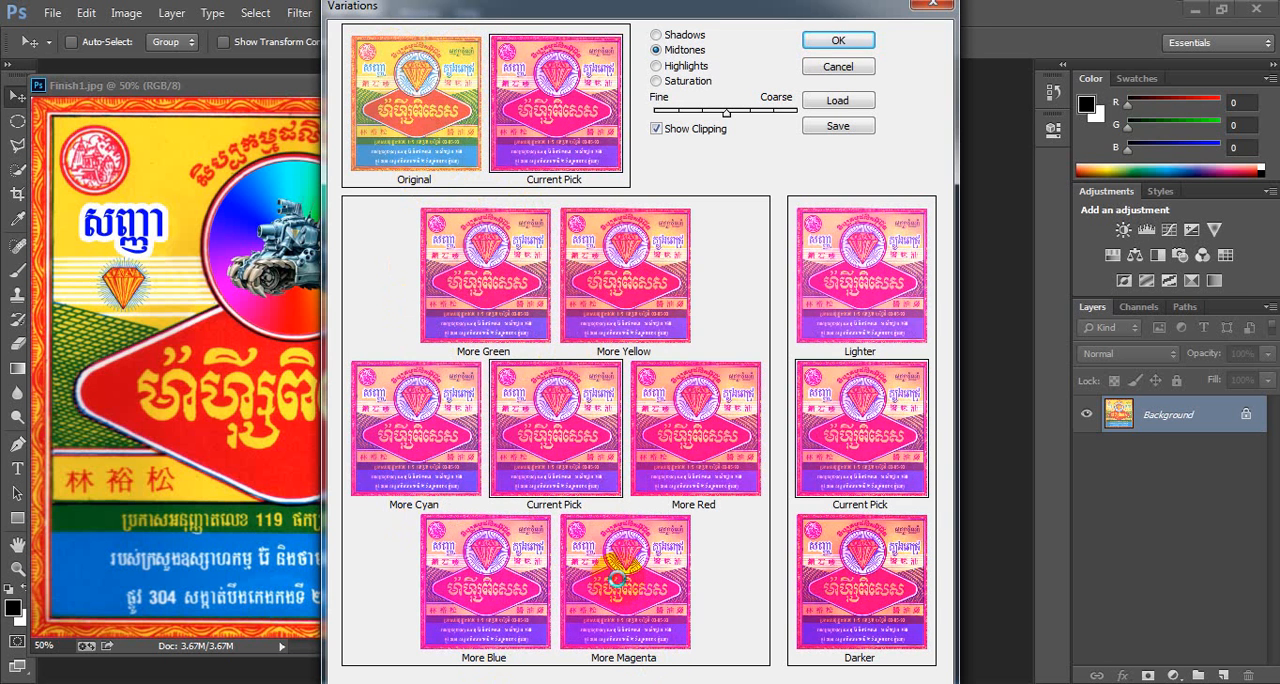
{"action": "left_click", "coordinate": [618, 586]}
{"action": "left_click", "coordinate": [618, 586]}
{"action": "left_click", "coordinate": [618, 587]}
{"action": "left_click", "coordinate": [618, 587]}
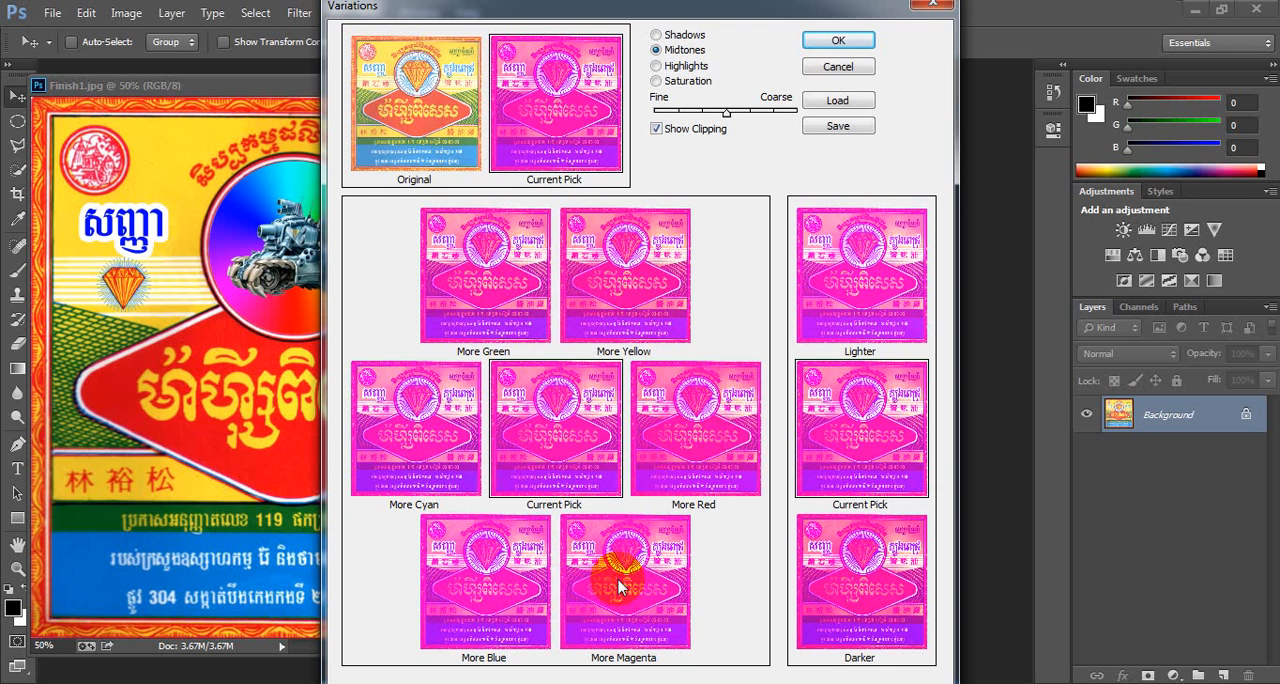
{"action": "left_click", "coordinate": [618, 586]}
{"action": "left_click", "coordinate": [412, 88]}
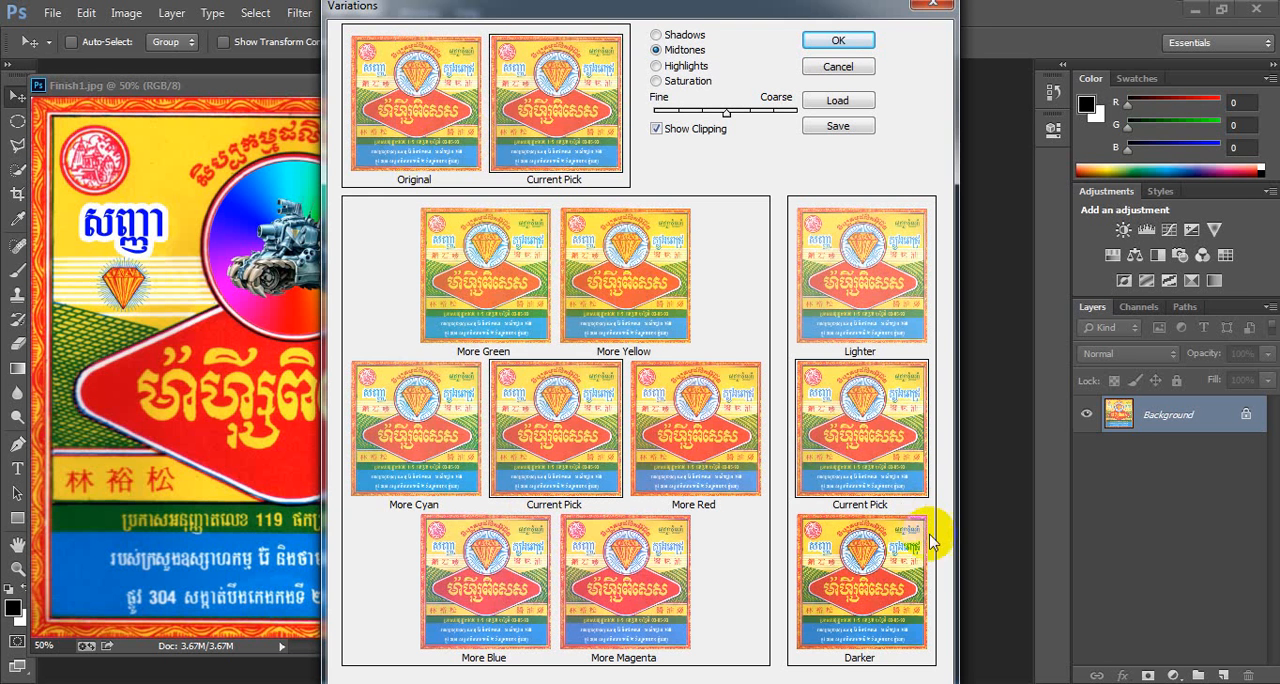
- Try darkening the midtones six times, then revert to the original
{"action": "left_click", "coordinate": [852, 598]}
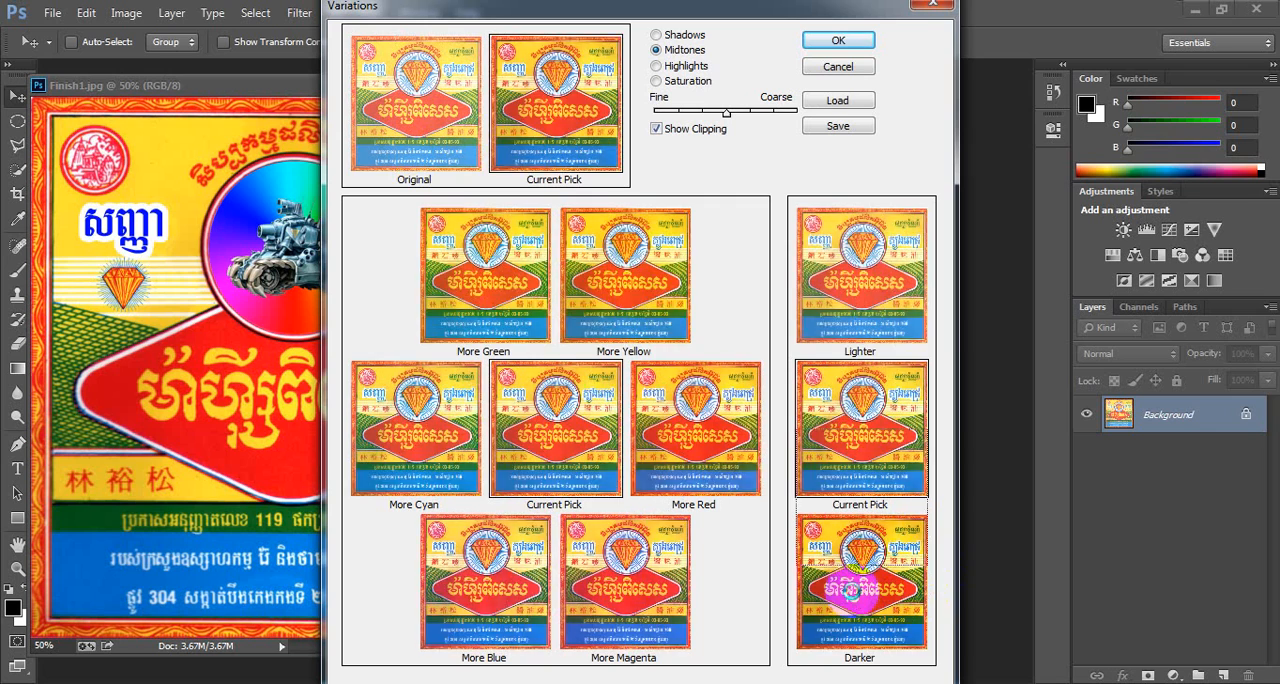
{"action": "left_click", "coordinate": [852, 598]}
{"action": "left_click", "coordinate": [852, 598]}
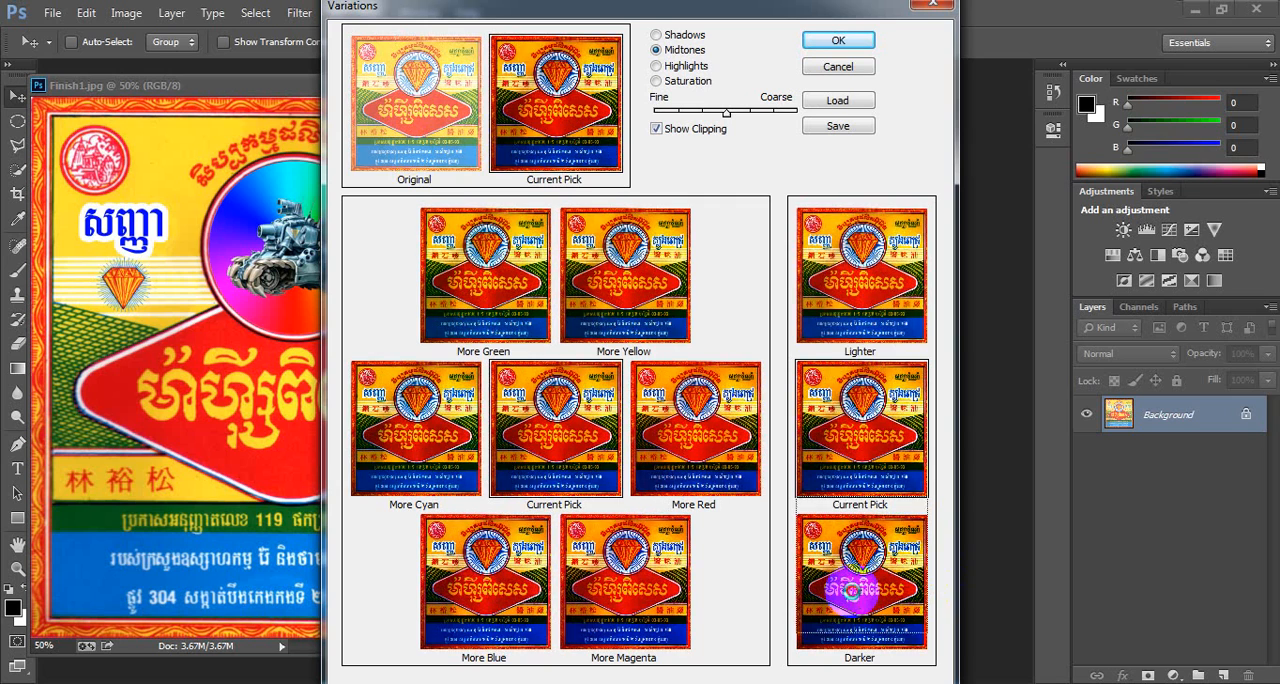
{"action": "left_click", "coordinate": [852, 598]}
{"action": "left_click", "coordinate": [852, 598]}
{"action": "left_click", "coordinate": [852, 598]}
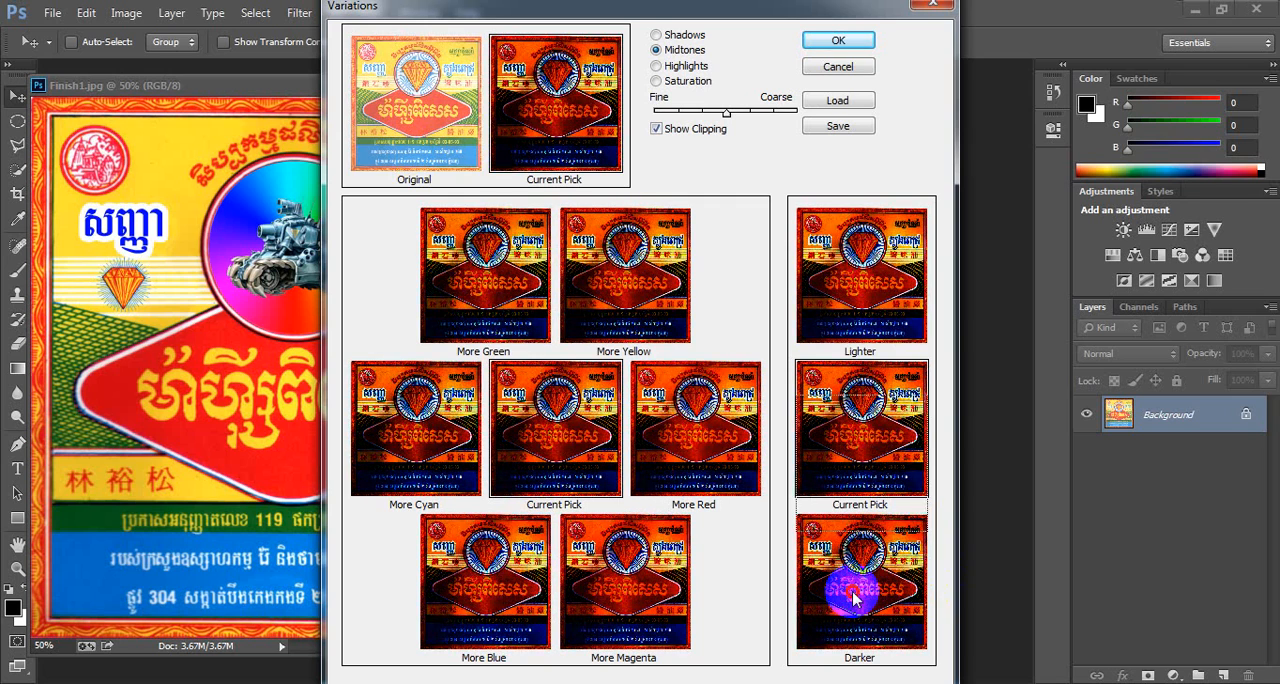
{"action": "left_click", "coordinate": [427, 110]}
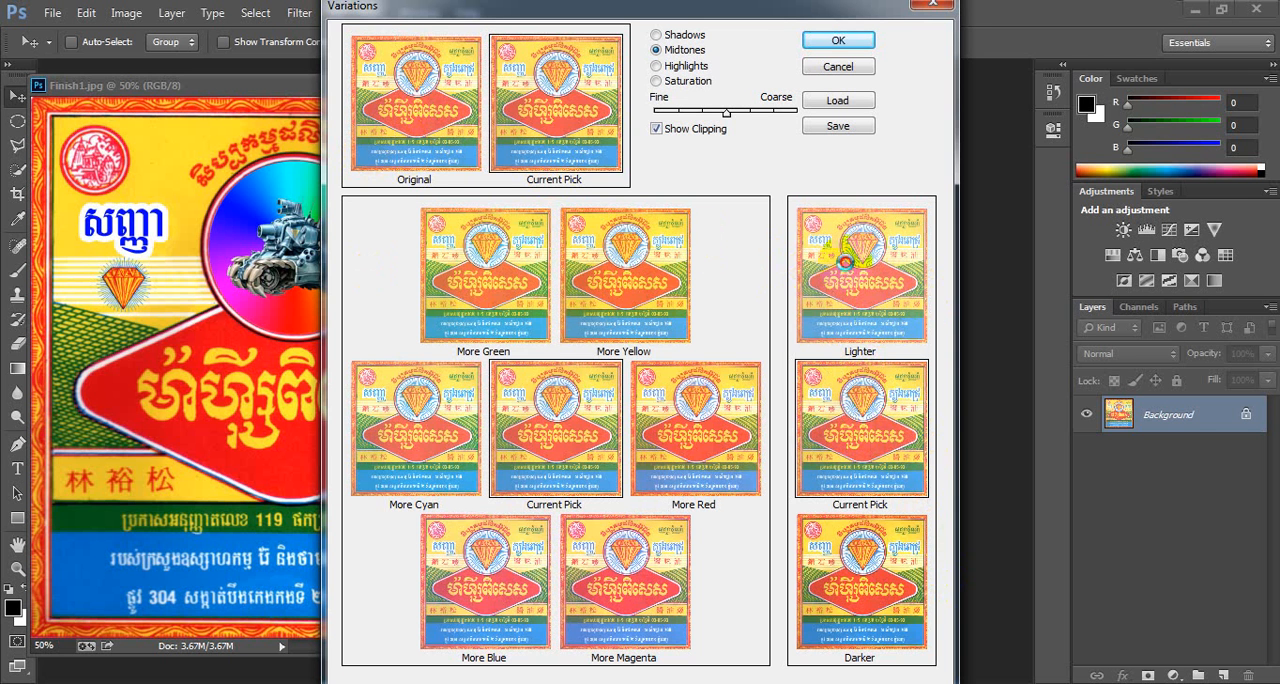
- Try lightening the midtones repeatedly, then revert to the original
{"action": "left_click", "coordinate": [846, 263]}
{"action": "left_click", "coordinate": [846, 265]}
{"action": "left_click", "coordinate": [847, 267]}
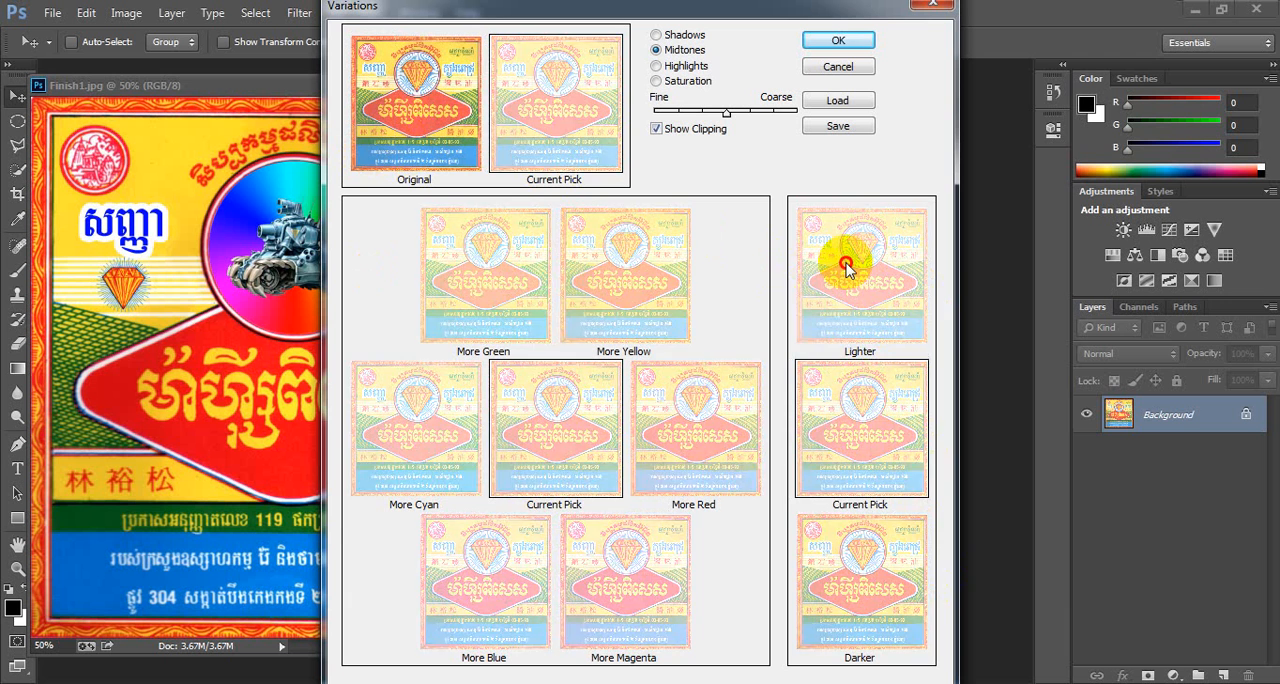
{"action": "left_click", "coordinate": [846, 264]}
{"action": "left_click", "coordinate": [846, 264]}
{"action": "left_click", "coordinate": [846, 264]}
{"action": "left_click", "coordinate": [846, 263]}
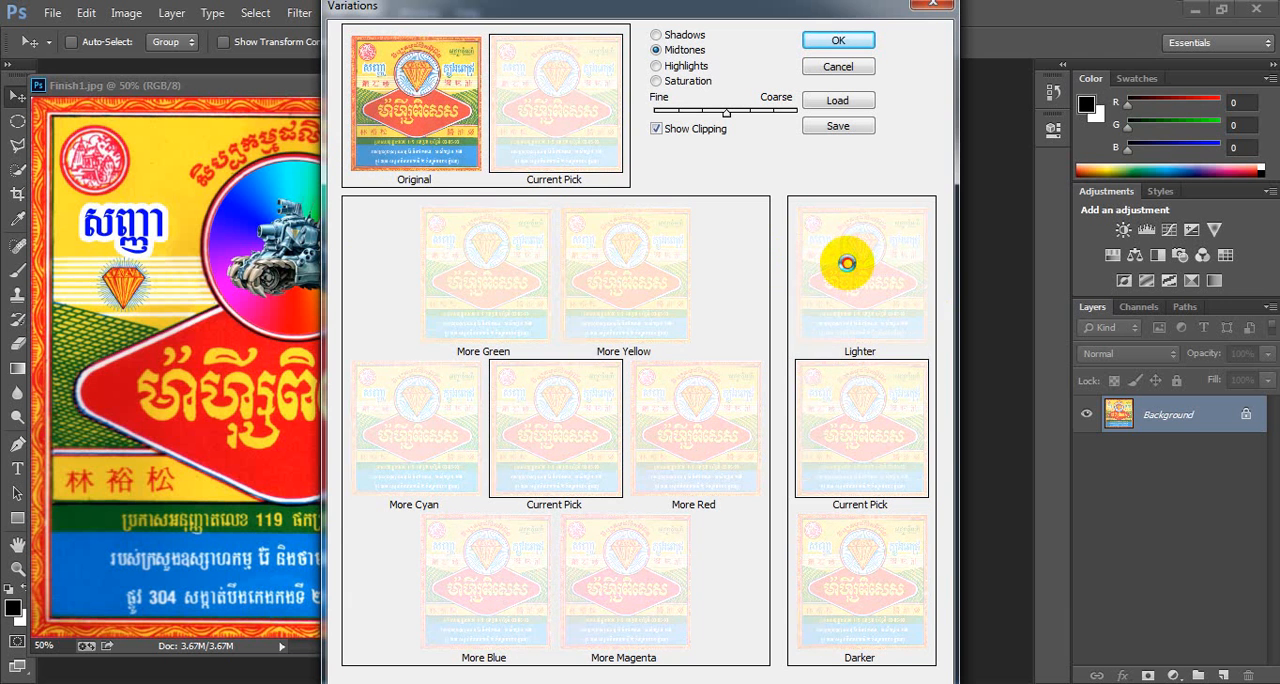
{"action": "left_click", "coordinate": [432, 90]}
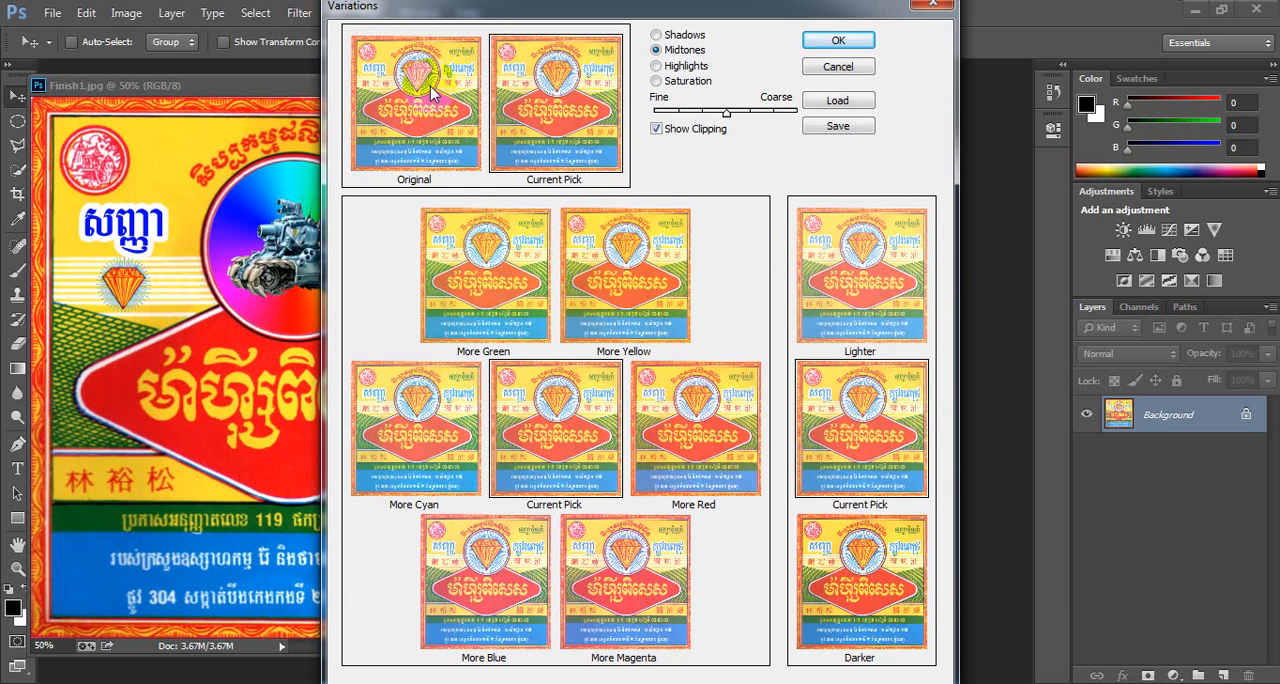
- Try darkening the midtones four times, then revert to the original
{"action": "left_click", "coordinate": [850, 572]}
{"action": "left_click", "coordinate": [850, 573]}
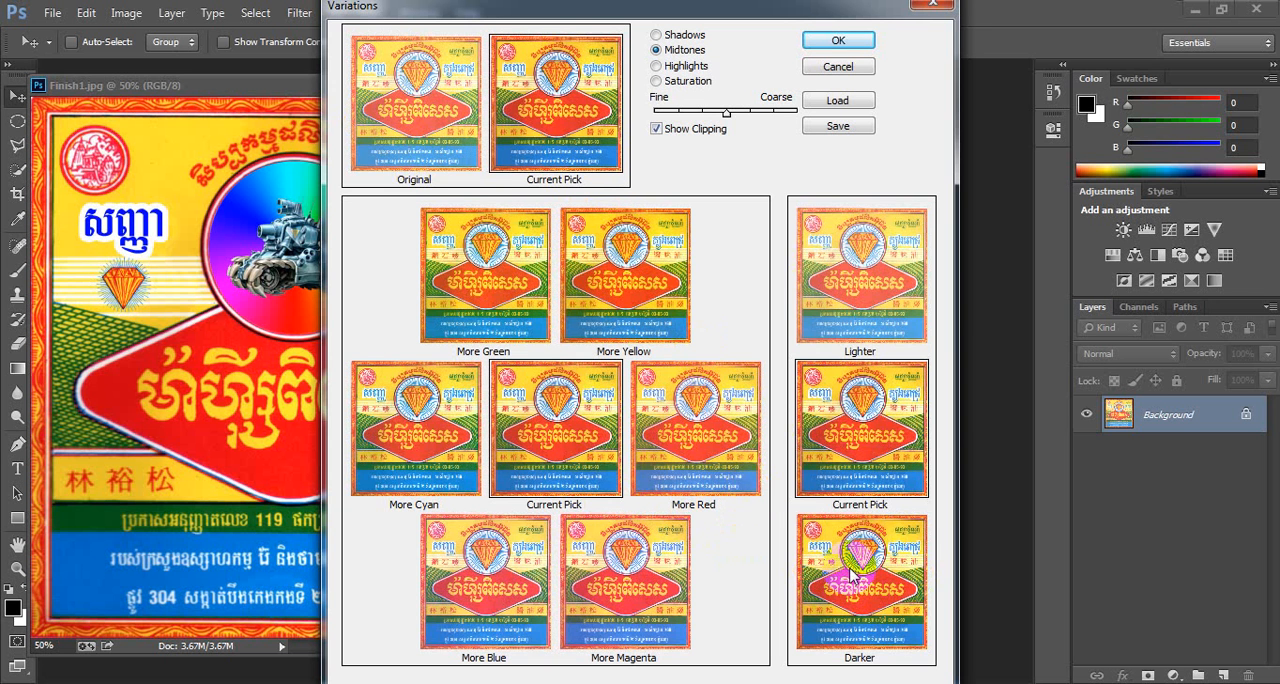
{"action": "left_click", "coordinate": [851, 574]}
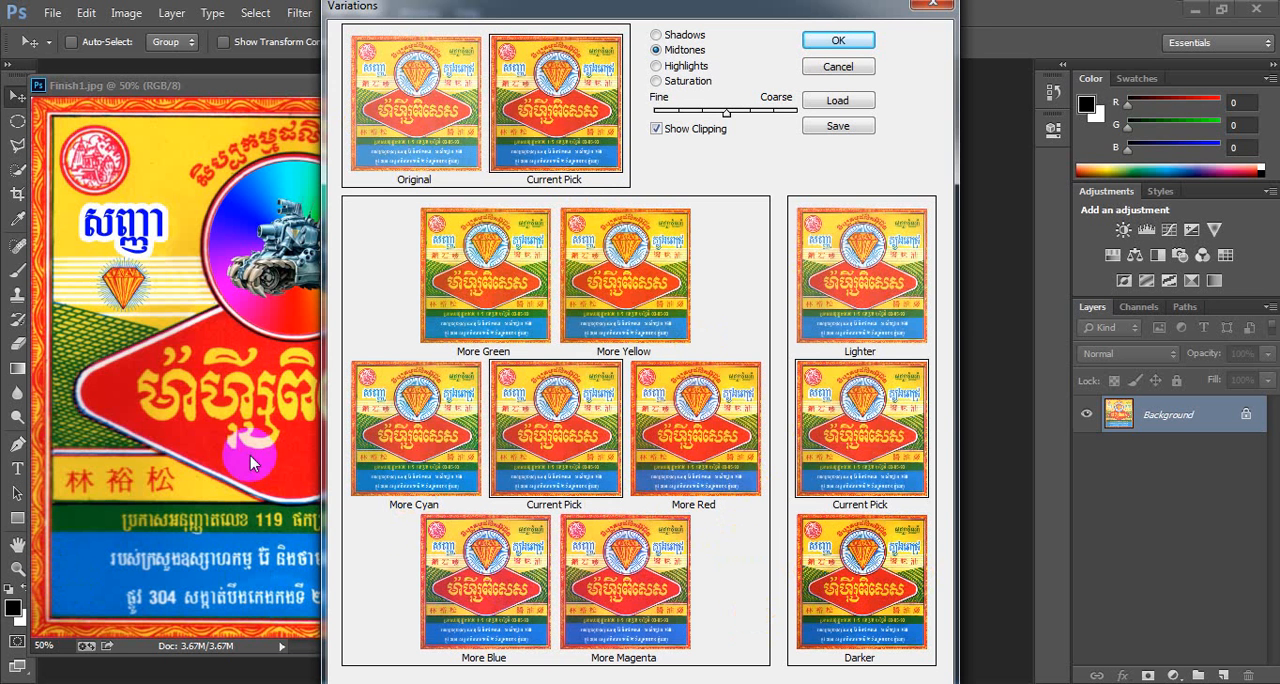
{"action": "left_click", "coordinate": [861, 582]}
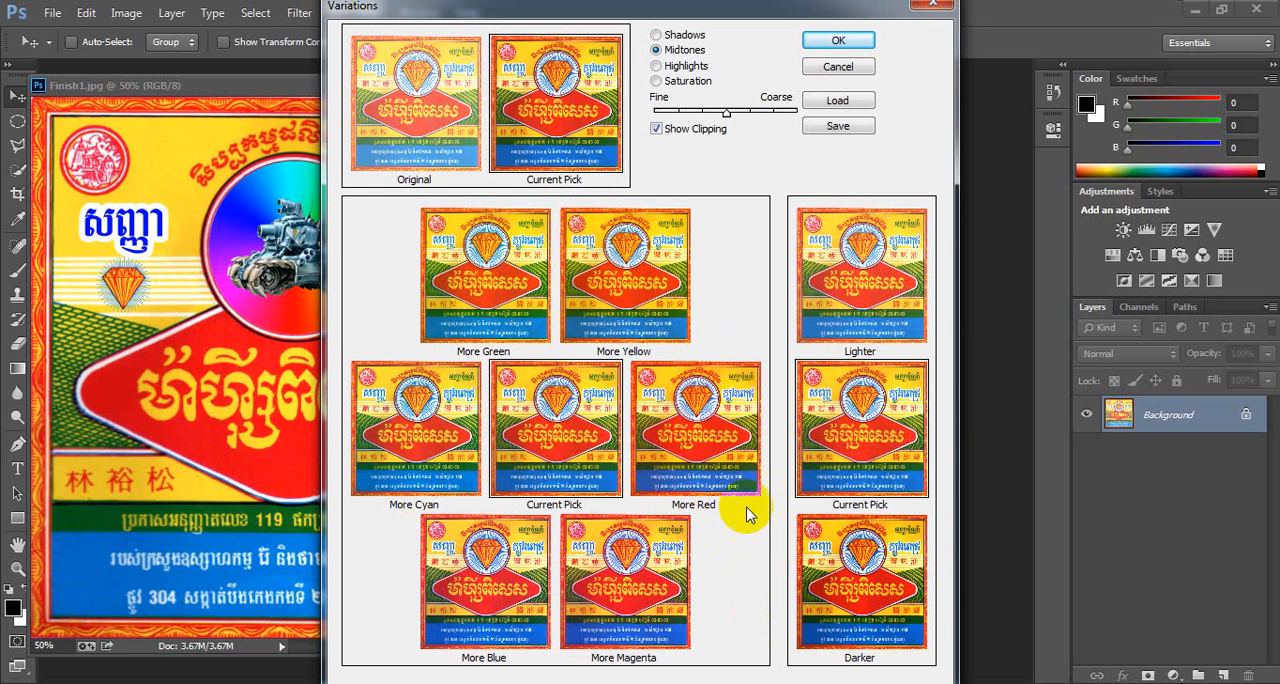
{"action": "left_click", "coordinate": [428, 105]}
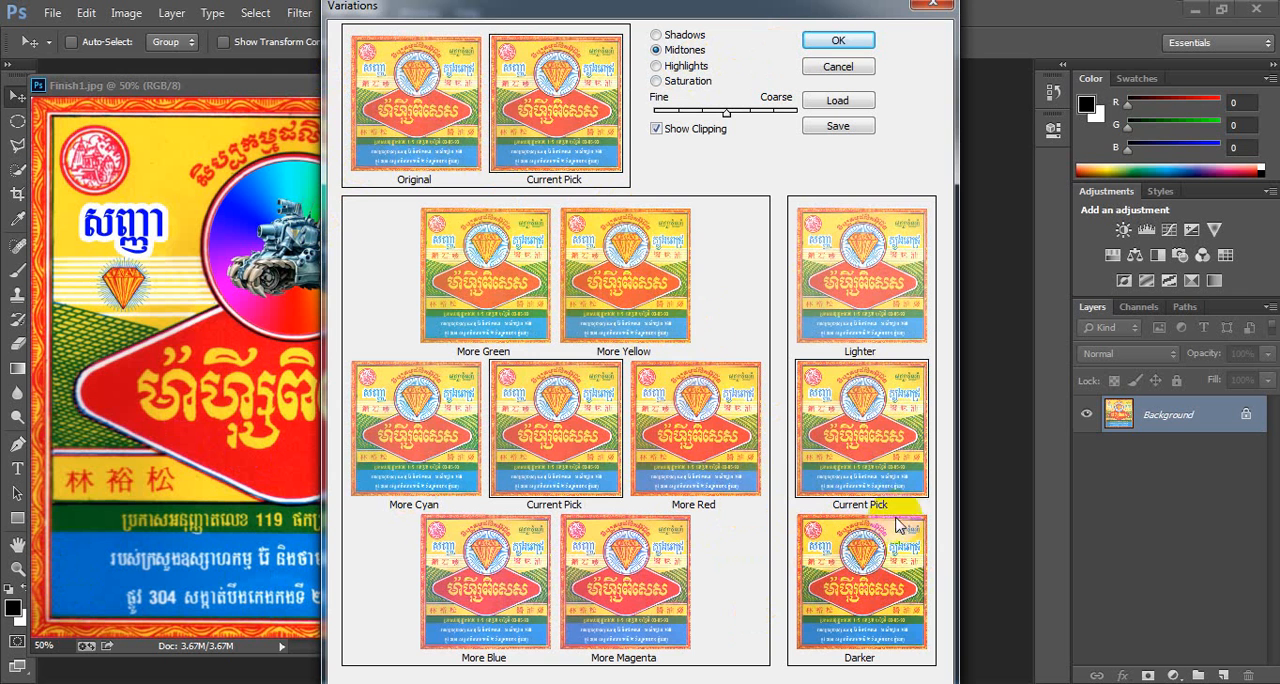
- Darken the midtones three times and apply the Variations adjustment to the stone copy
{"action": "left_click", "coordinate": [864, 588]}
{"action": "left_click", "coordinate": [866, 588]}
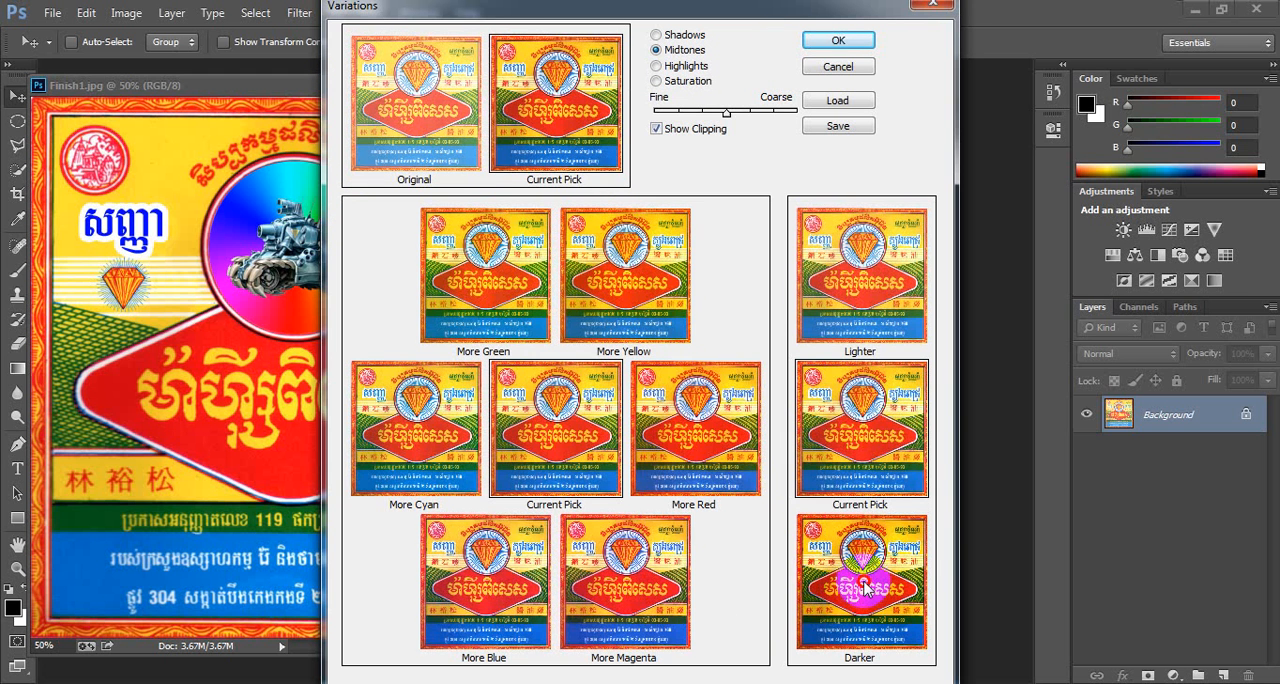
{"action": "left_click", "coordinate": [866, 590]}
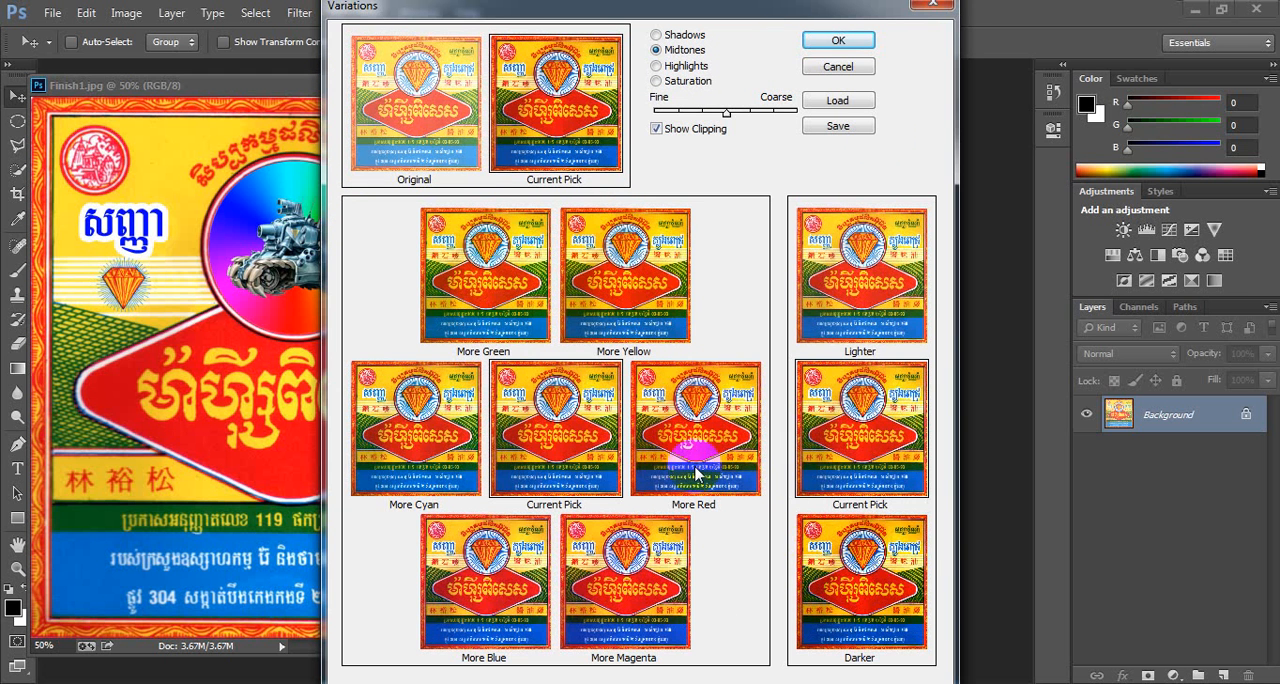
{"action": "left_click", "coordinate": [838, 42]}
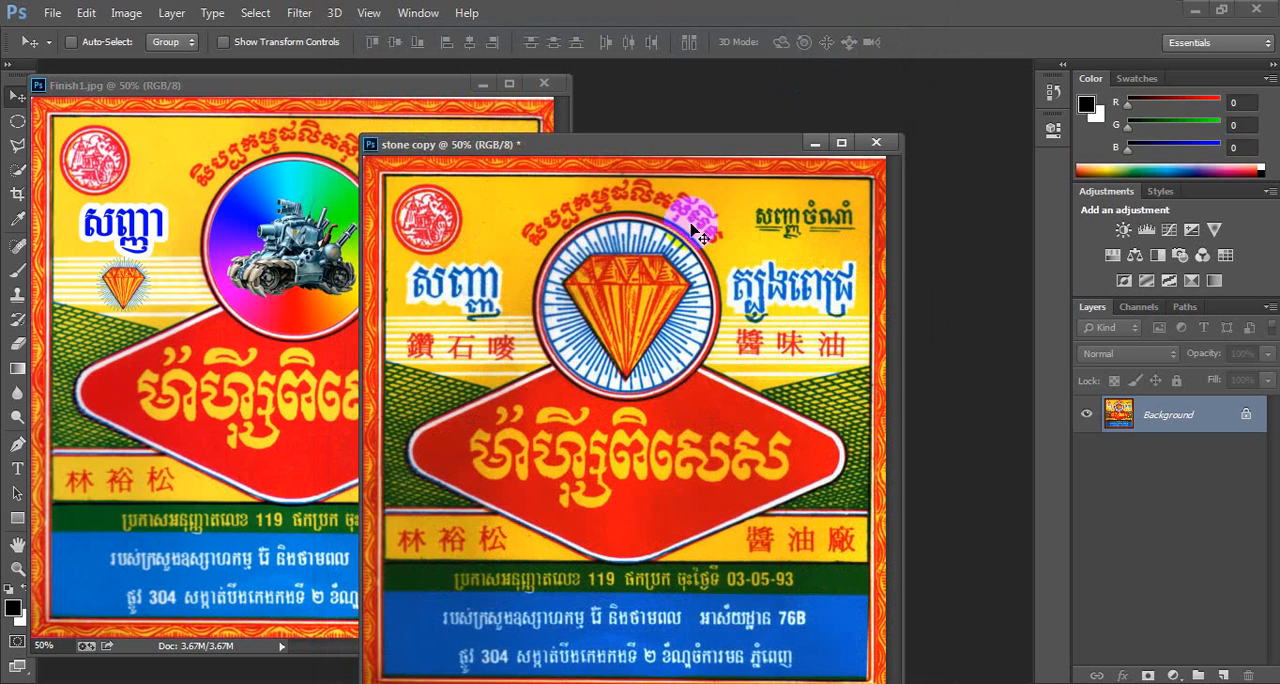
- Position the stone copy window beside Finish1 for side-by-side comparison
{"action": "left_click_drag", "start_coordinate": [545, 152], "coordinate": [650, 126]}
{"action": "left_click_drag", "start_coordinate": [275, 288], "coordinate": [728, 114]}
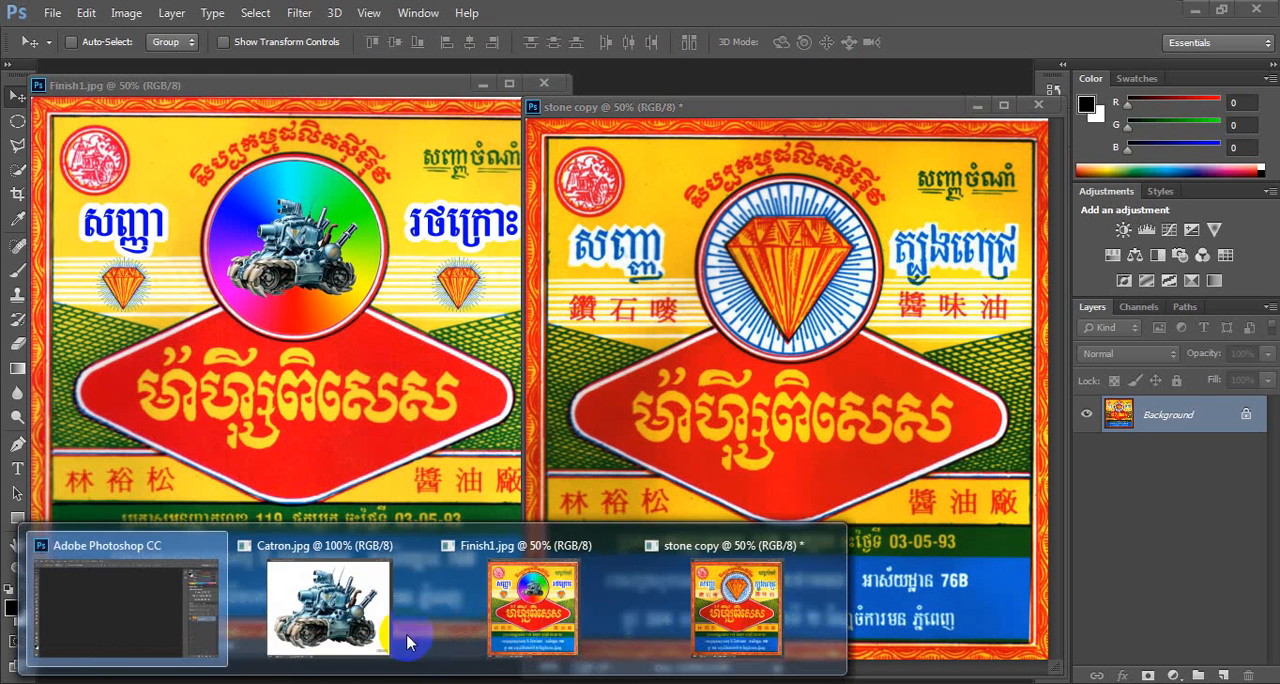
{"action": "left_click", "coordinate": [410, 640]}
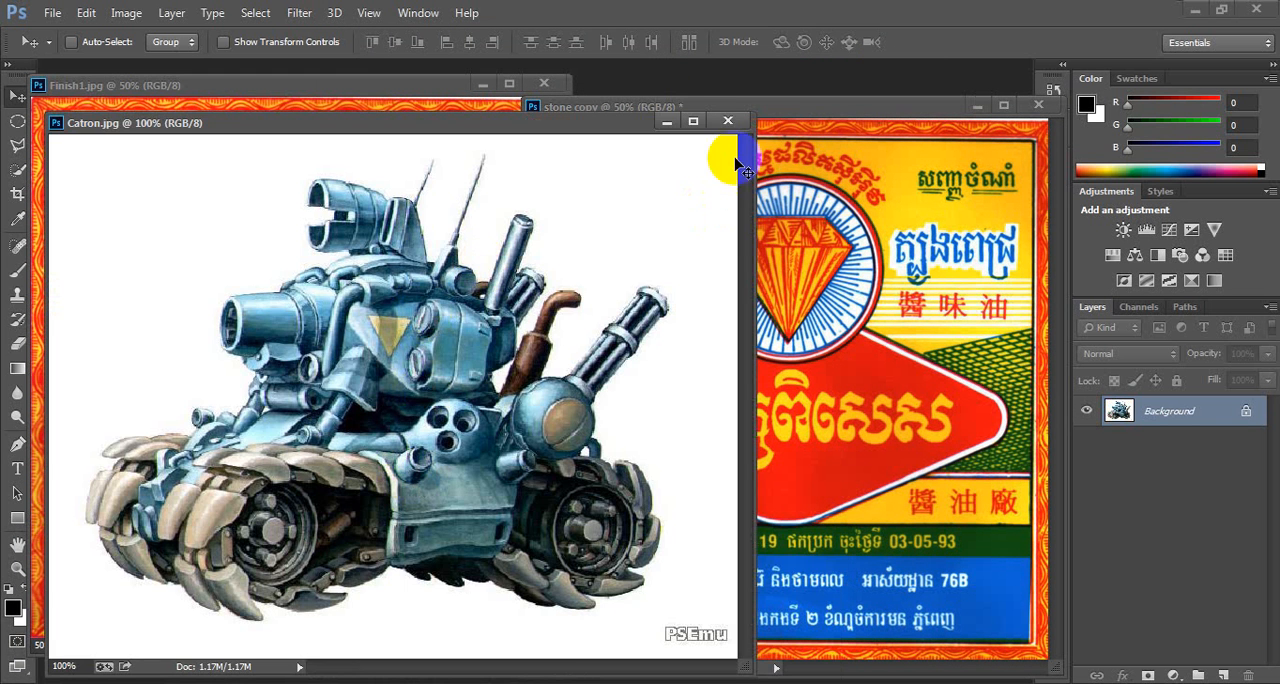
{"action": "left_click_drag", "start_coordinate": [569, 124], "coordinate": [541, 372]}
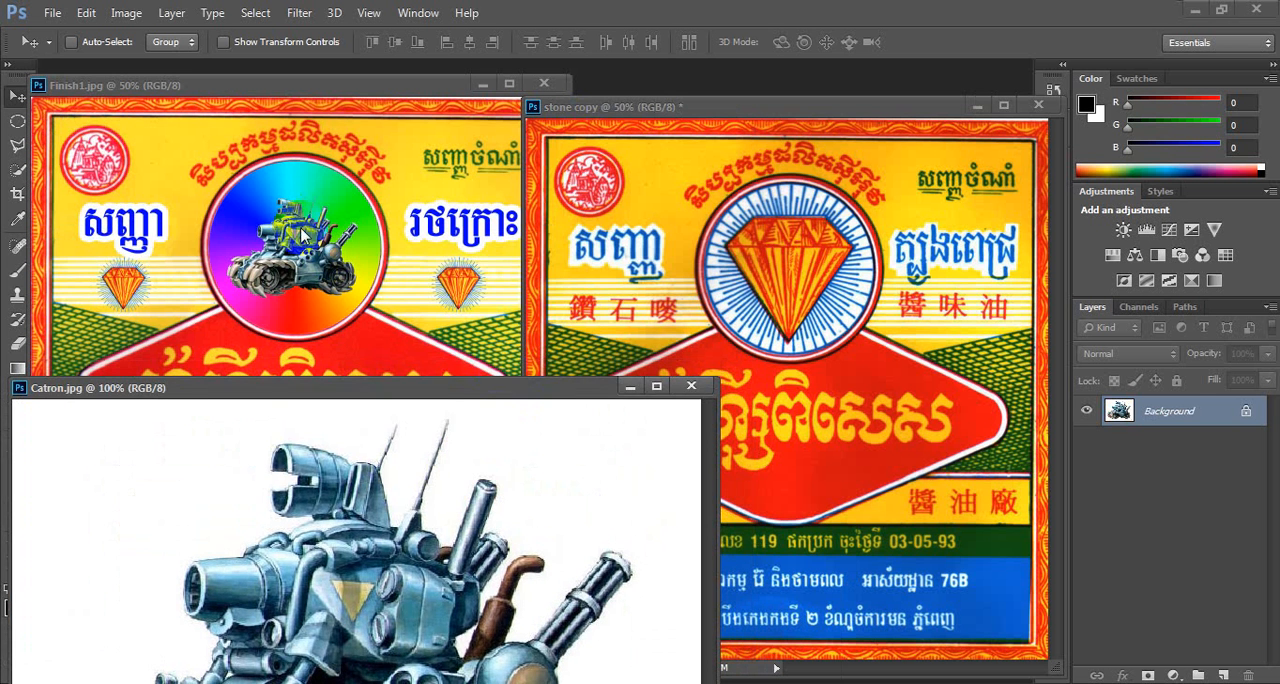
{"action": "left_click", "coordinate": [638, 369]}
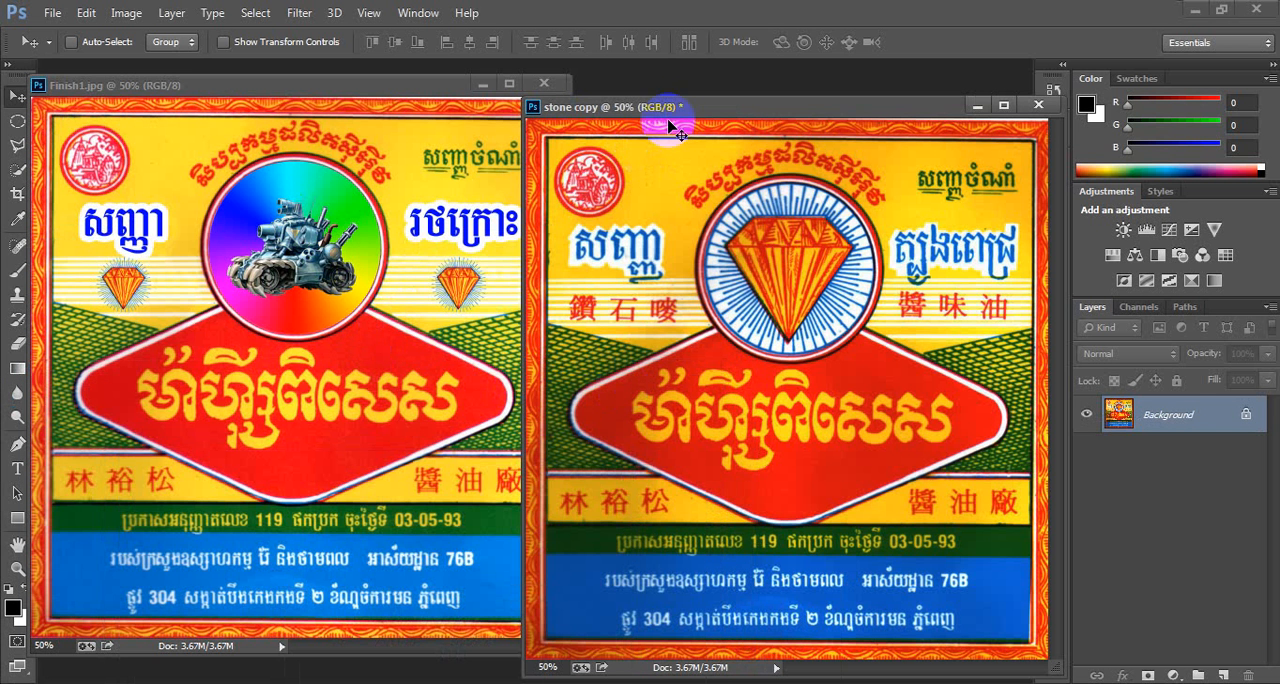
{"action": "left_click_drag", "start_coordinate": [679, 106], "coordinate": [680, 90]}
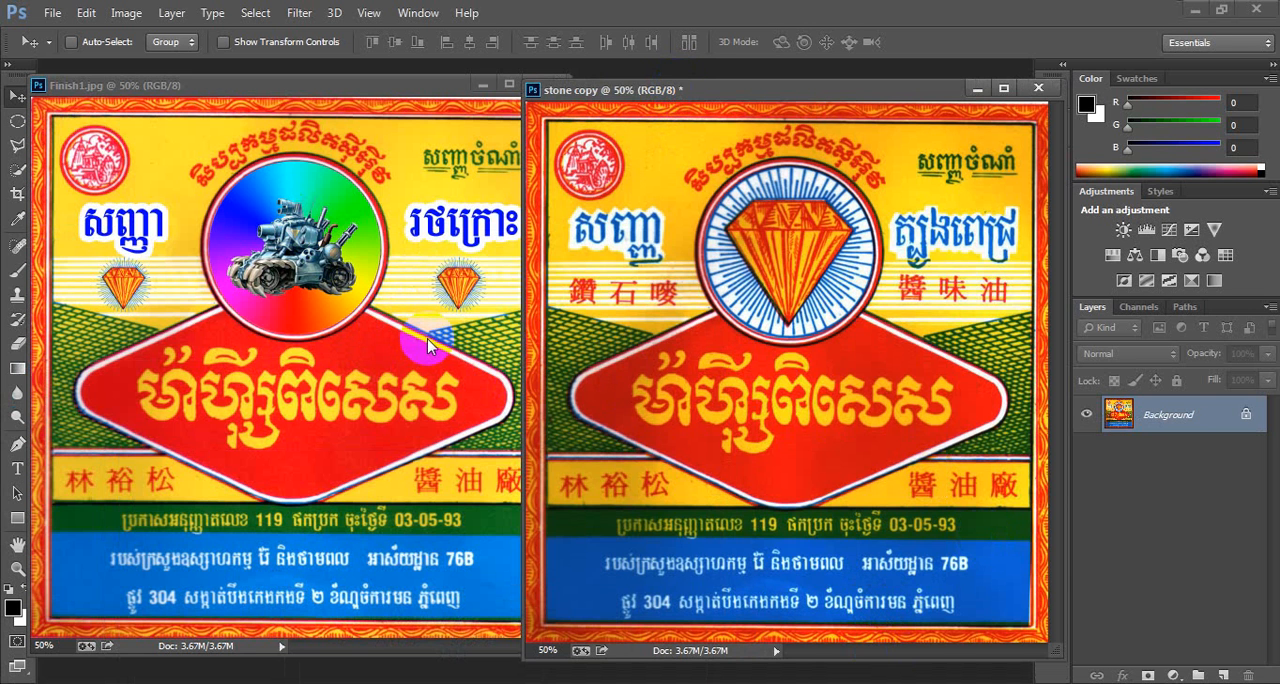
- Draw an elliptical selection about 1.17 × 1.18 in around the circular diamond emblem
{"action": "left_click", "coordinate": [18, 121]}
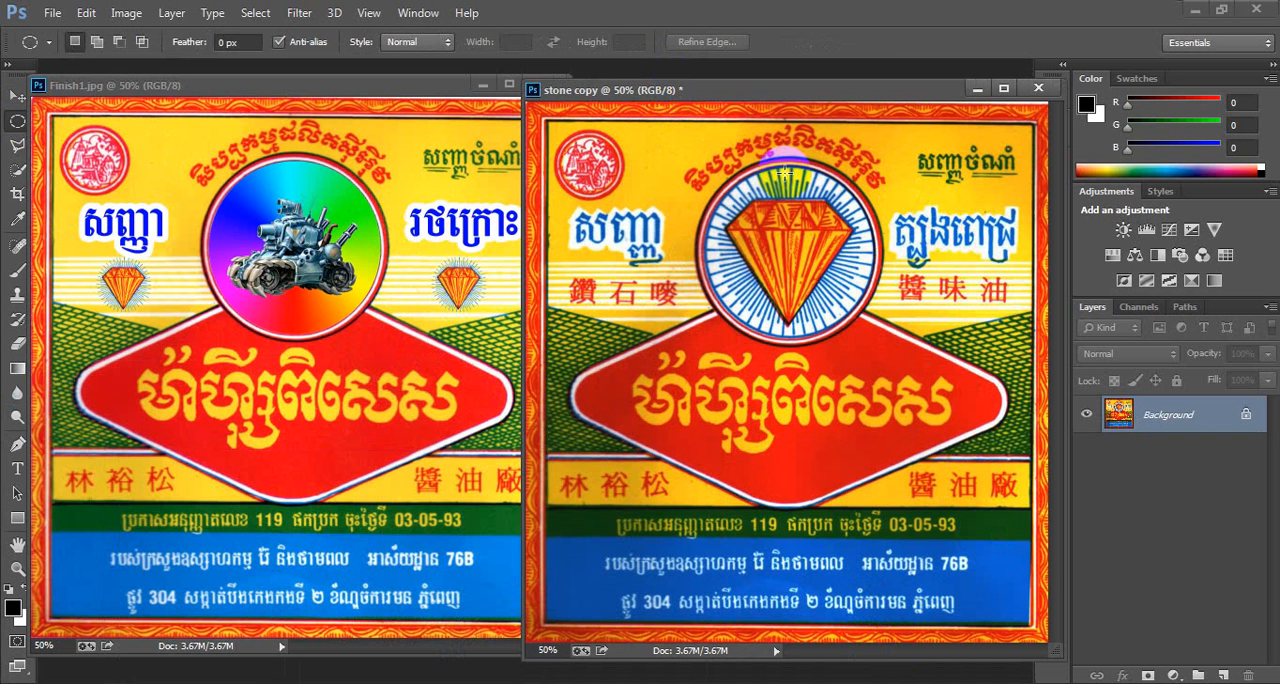
{"action": "left_click_drag", "start_coordinate": [757, 170], "coordinate": [870, 336]}
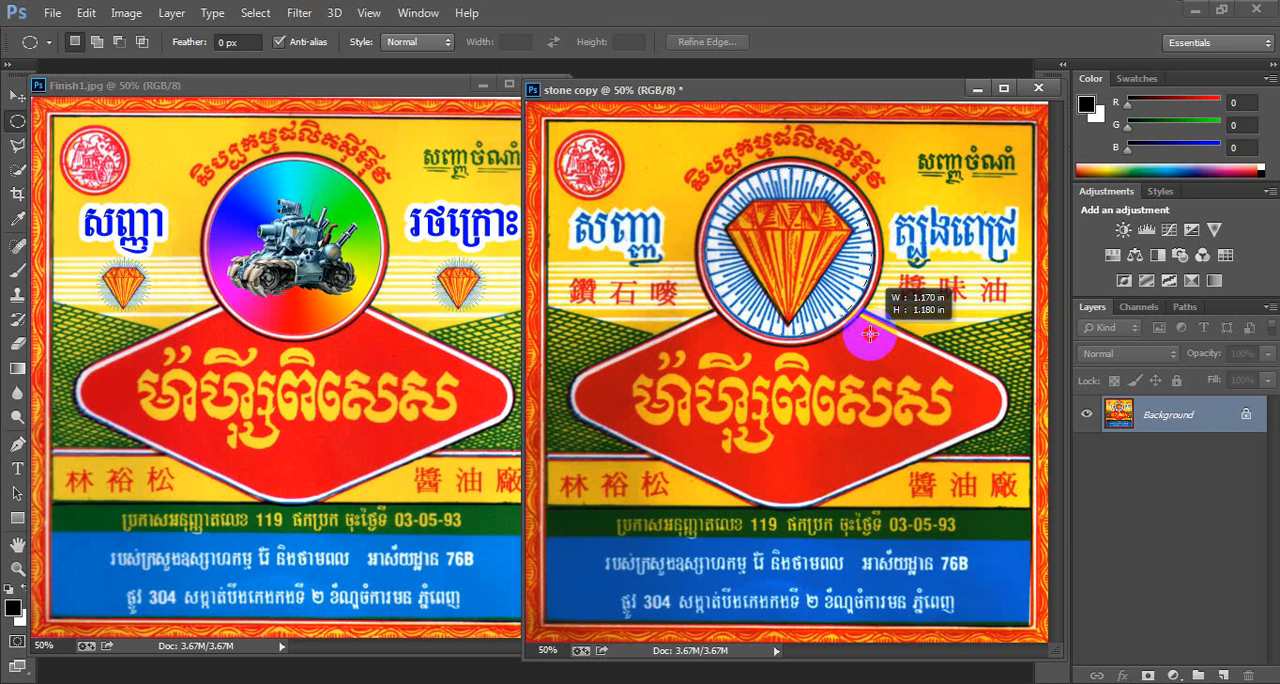
{"action": "left_click_drag", "start_coordinate": [870, 335], "coordinate": [871, 335]}
{"action": "left_click_drag", "start_coordinate": [871, 335], "coordinate": [871, 335]}
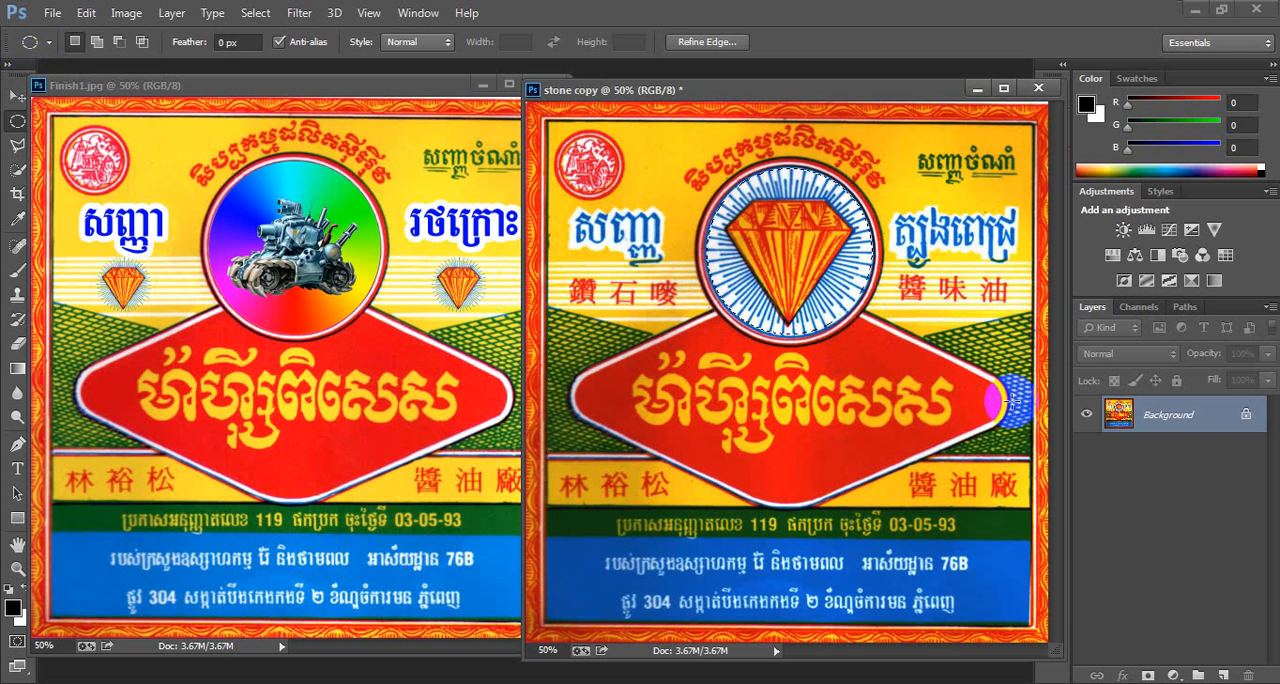
{"action": "left_click", "coordinate": [125, 17]}
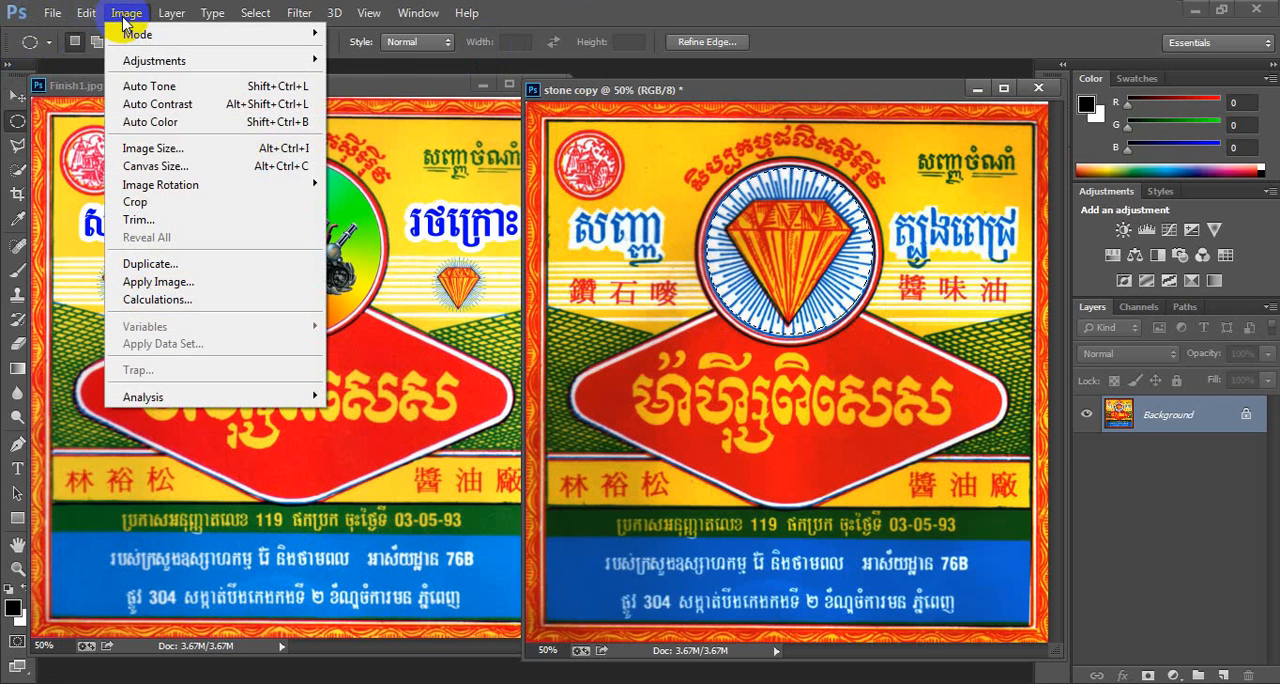
{"action": "mouse_move", "coordinate": [172, 14]}
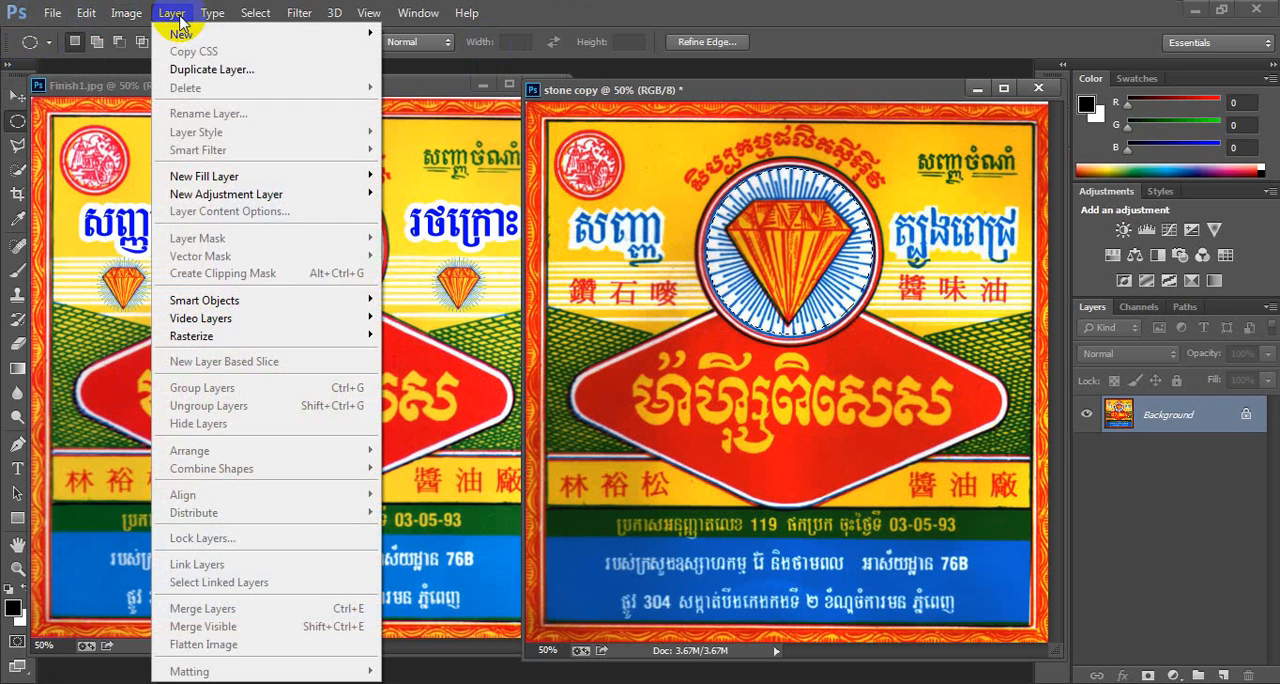
{"action": "mouse_move", "coordinate": [84, 12]}
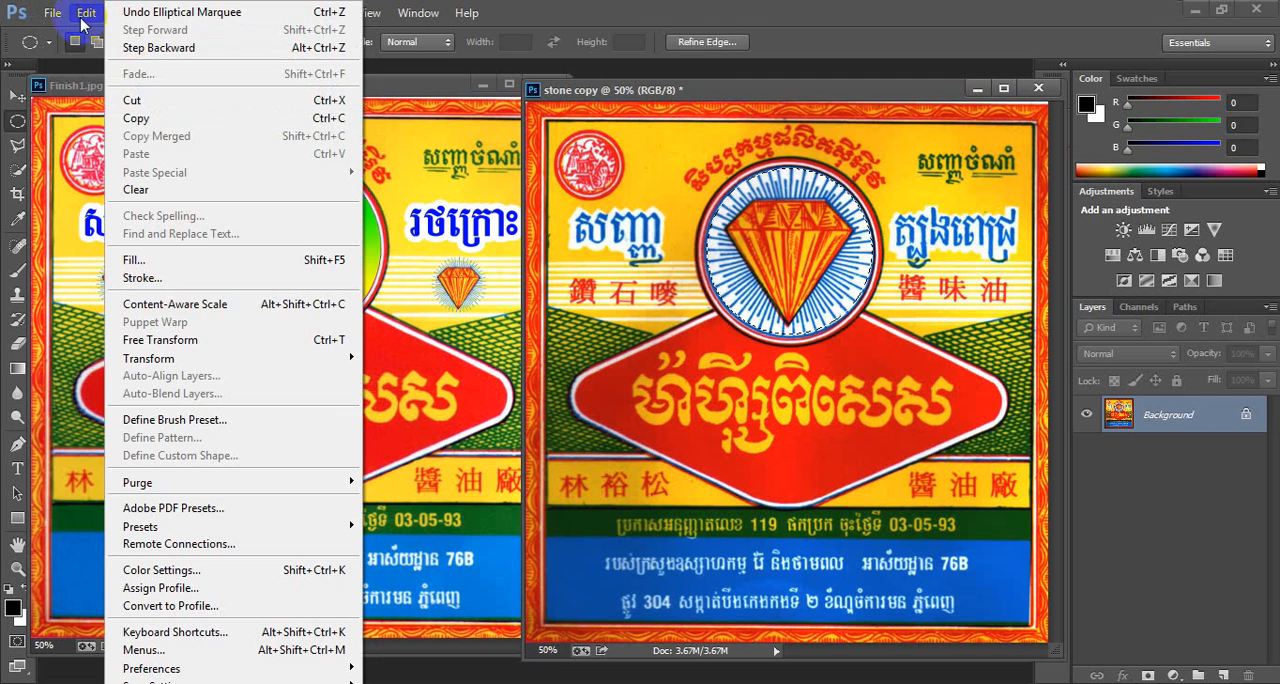
{"action": "mouse_move", "coordinate": [300, 16]}
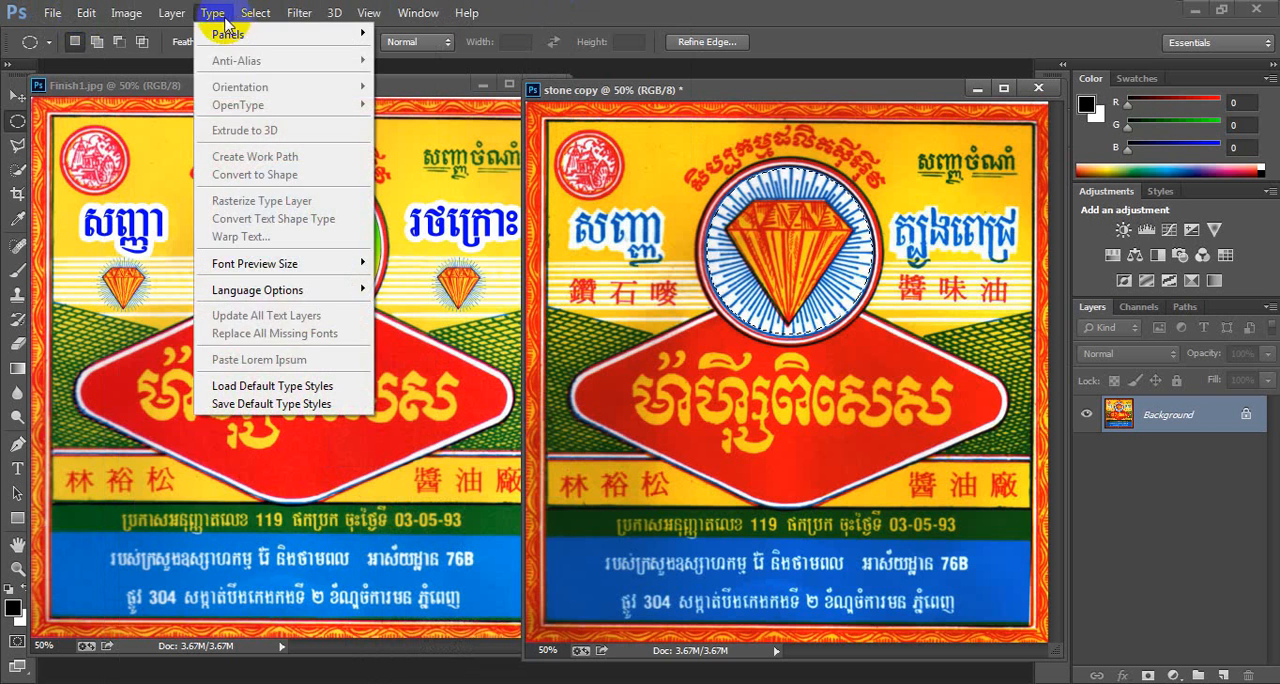
{"action": "mouse_move", "coordinate": [133, 20]}
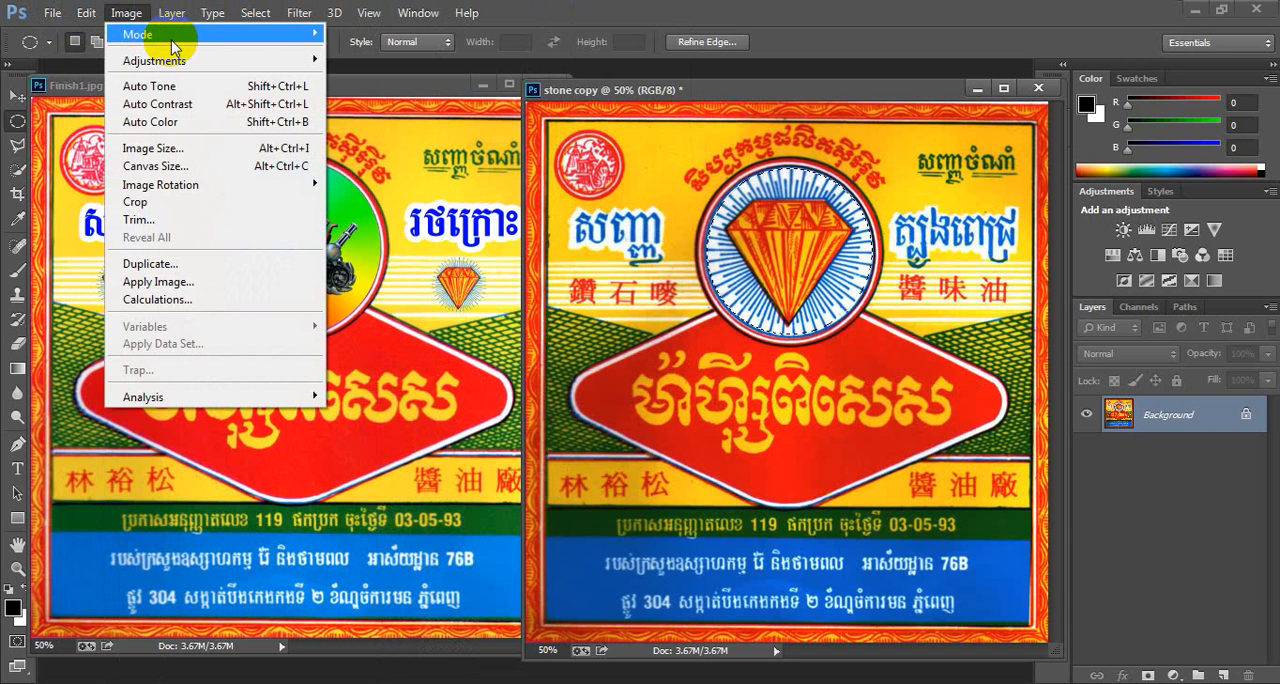
{"action": "mouse_move", "coordinate": [178, 62]}
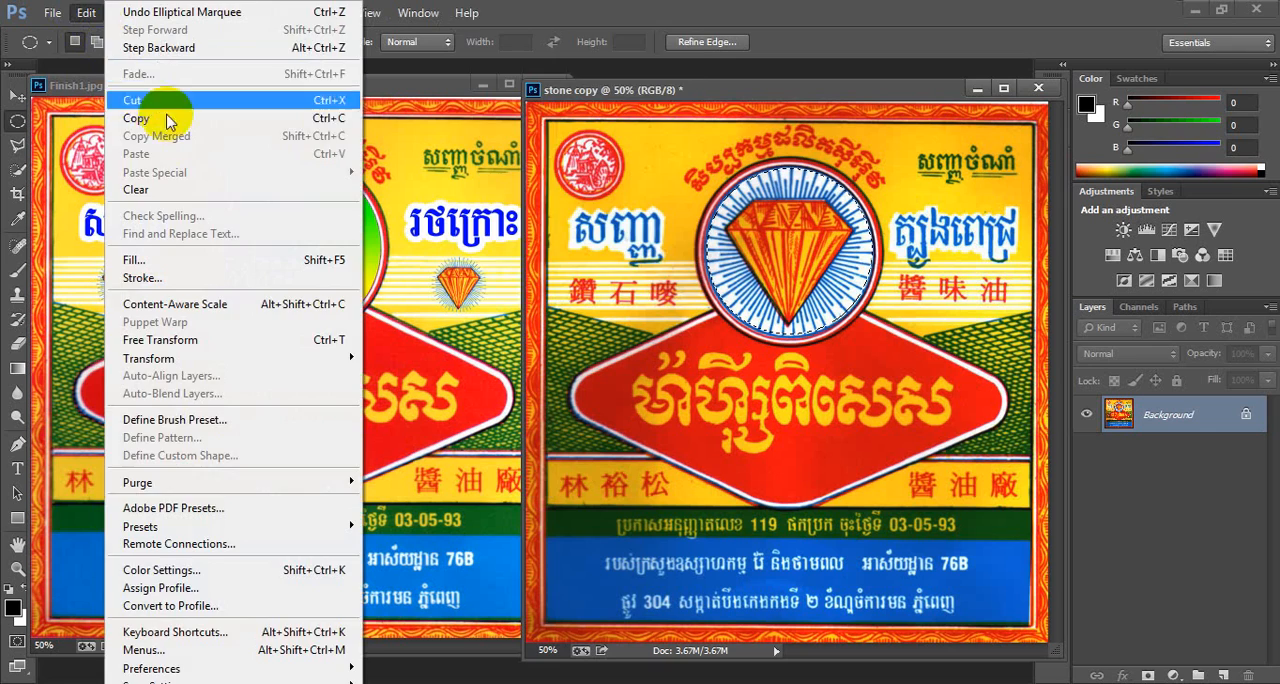
{"action": "left_click", "coordinate": [566, 9]}
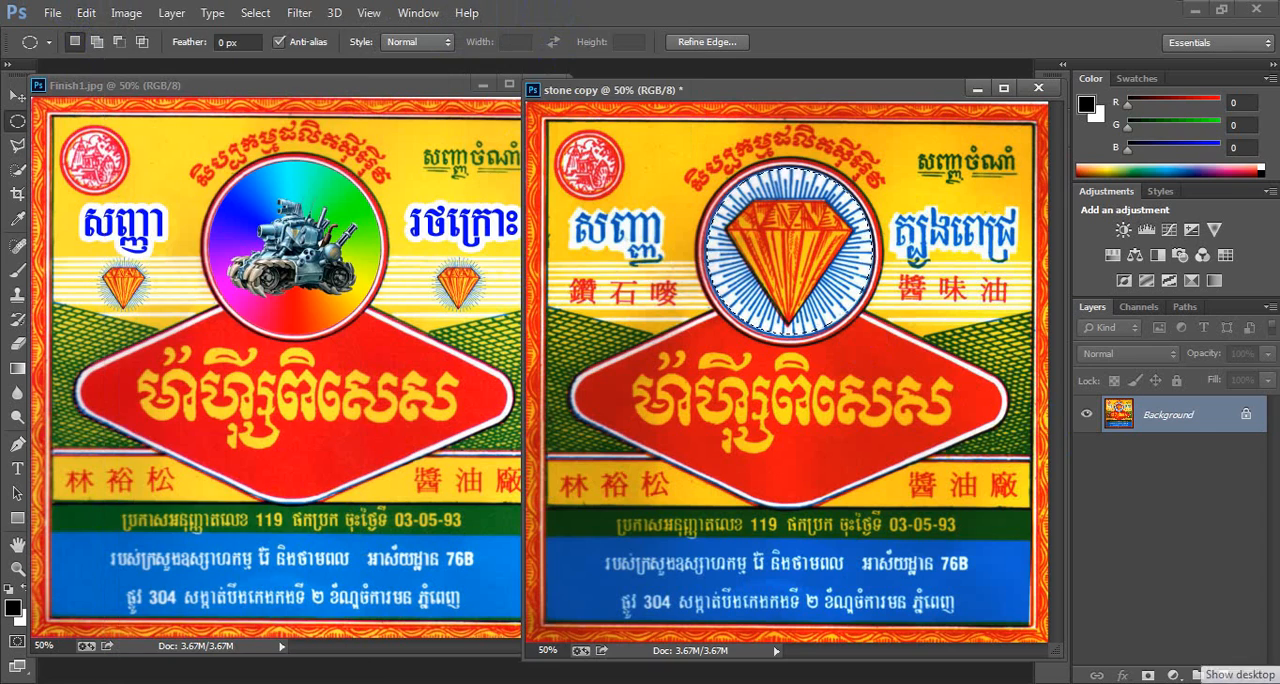
{"action": "left_click", "coordinate": [1275, 680]}
{"action": "left_click", "coordinate": [1275, 681]}
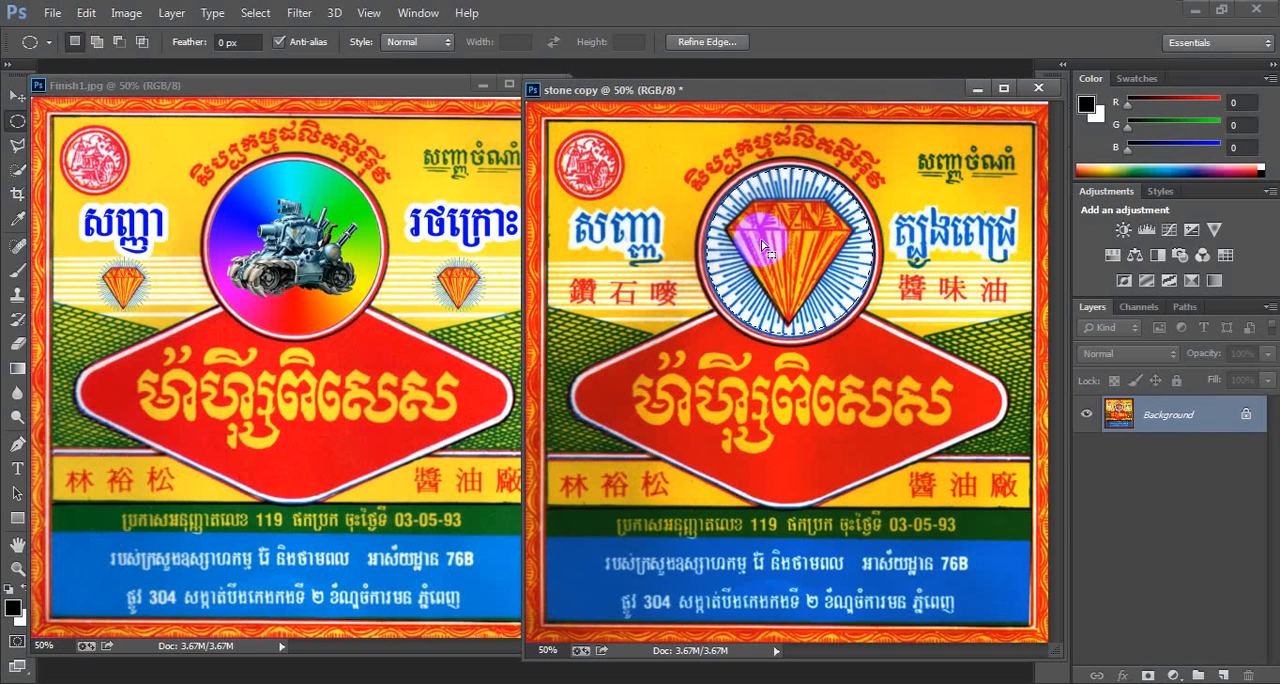
- Copy the circular selection to a new layer, duplicate that layer, and hide both new layers
{"action": "key", "text": "ctrl+j"}
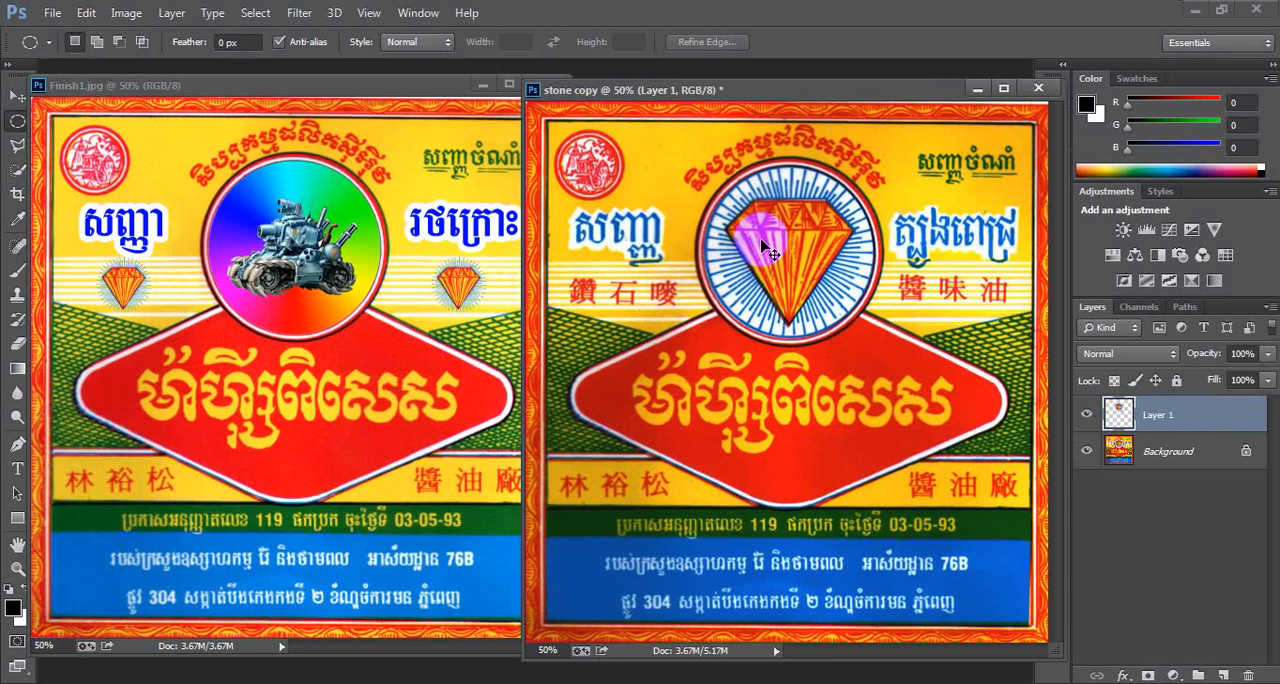
{"action": "key", "text": "ctrl+j"}
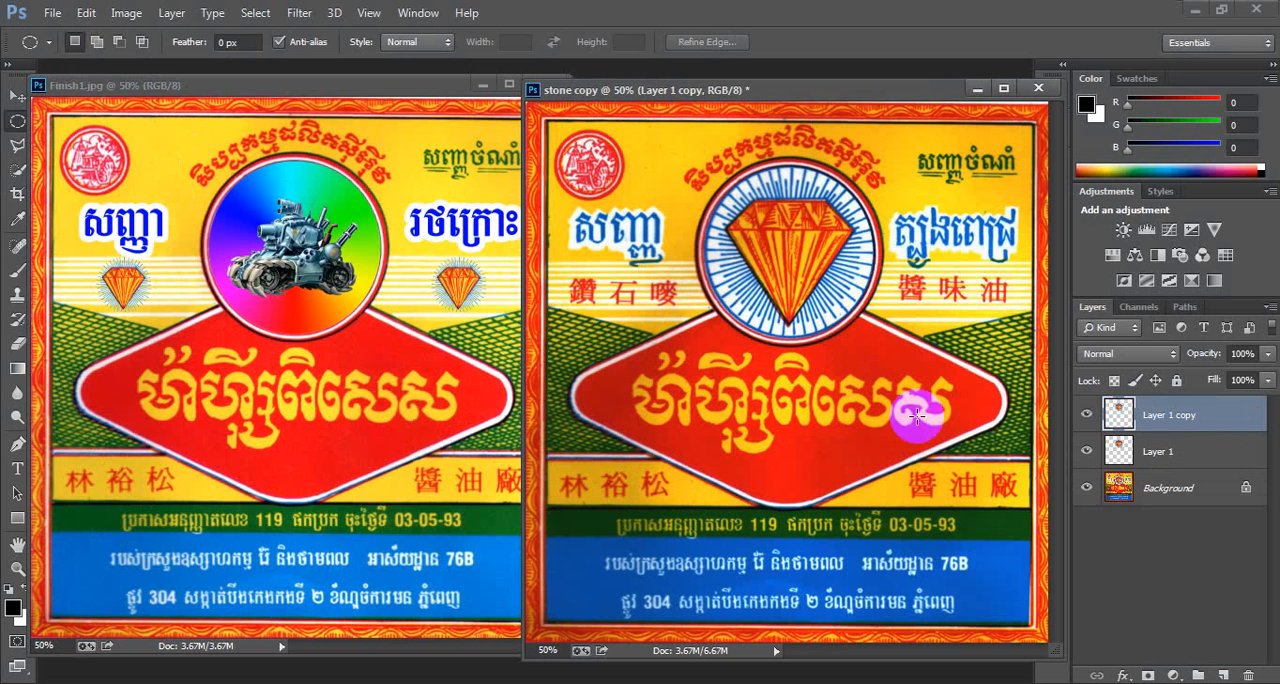
{"action": "left_click", "coordinate": [1088, 418]}
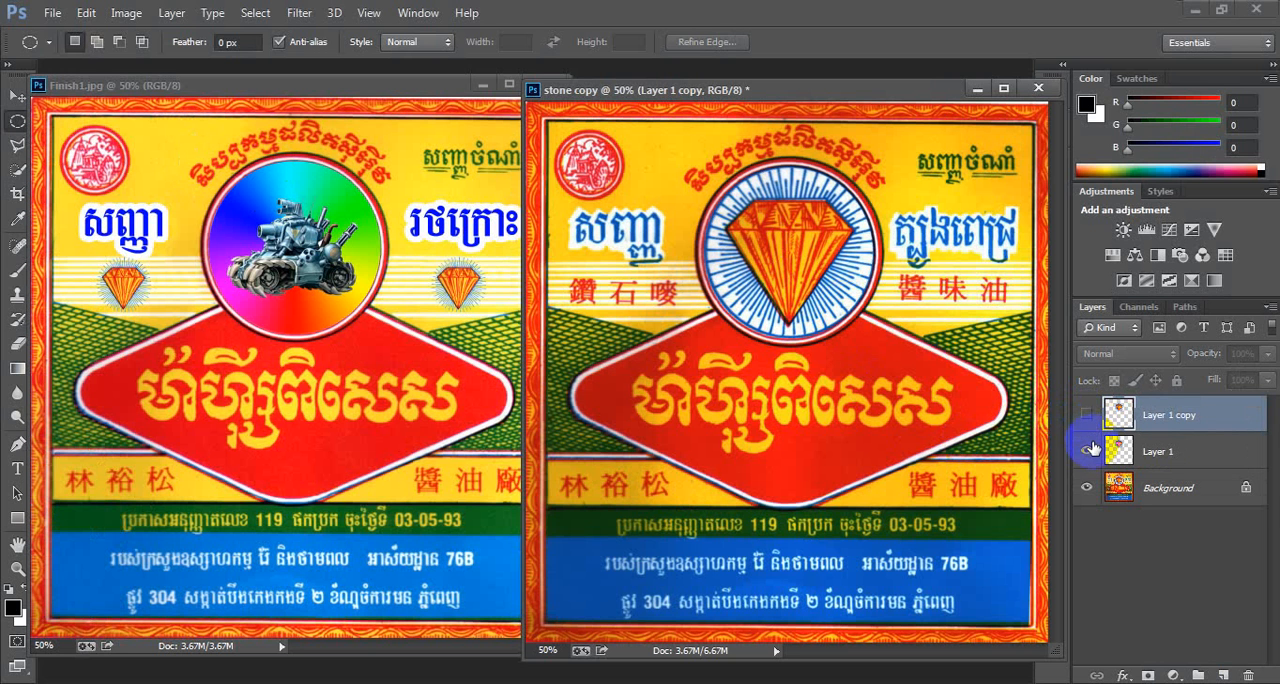
{"action": "left_click", "coordinate": [1088, 453]}
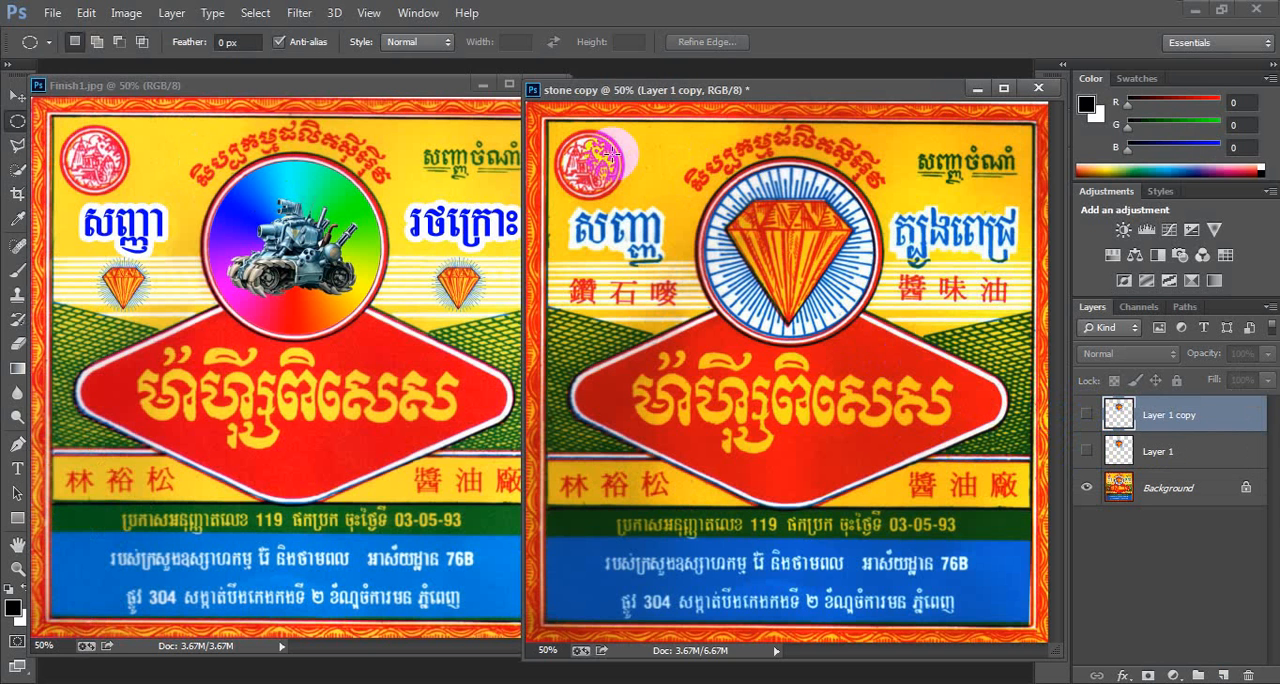
- Rearrange the Finish1 and stone copy windows side by side for comparison
{"action": "left_click_drag", "start_coordinate": [716, 91], "coordinate": [690, 105]}
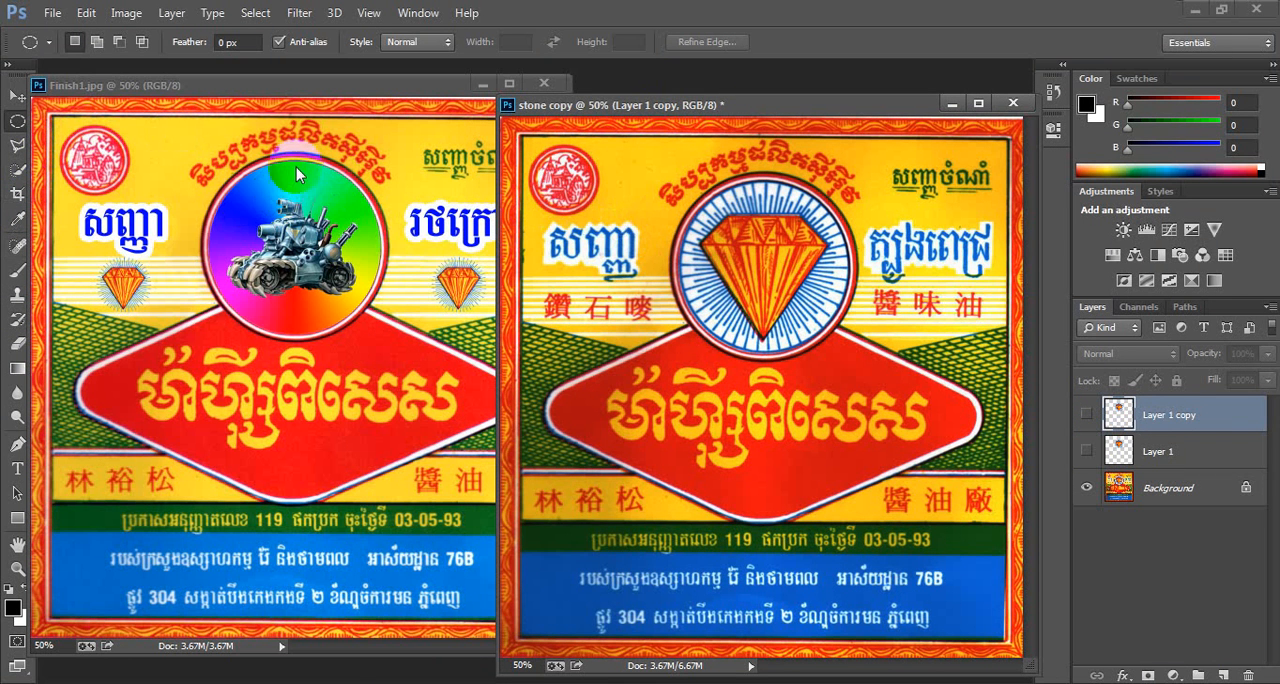
{"action": "left_click_drag", "start_coordinate": [272, 84], "coordinate": [342, 84]}
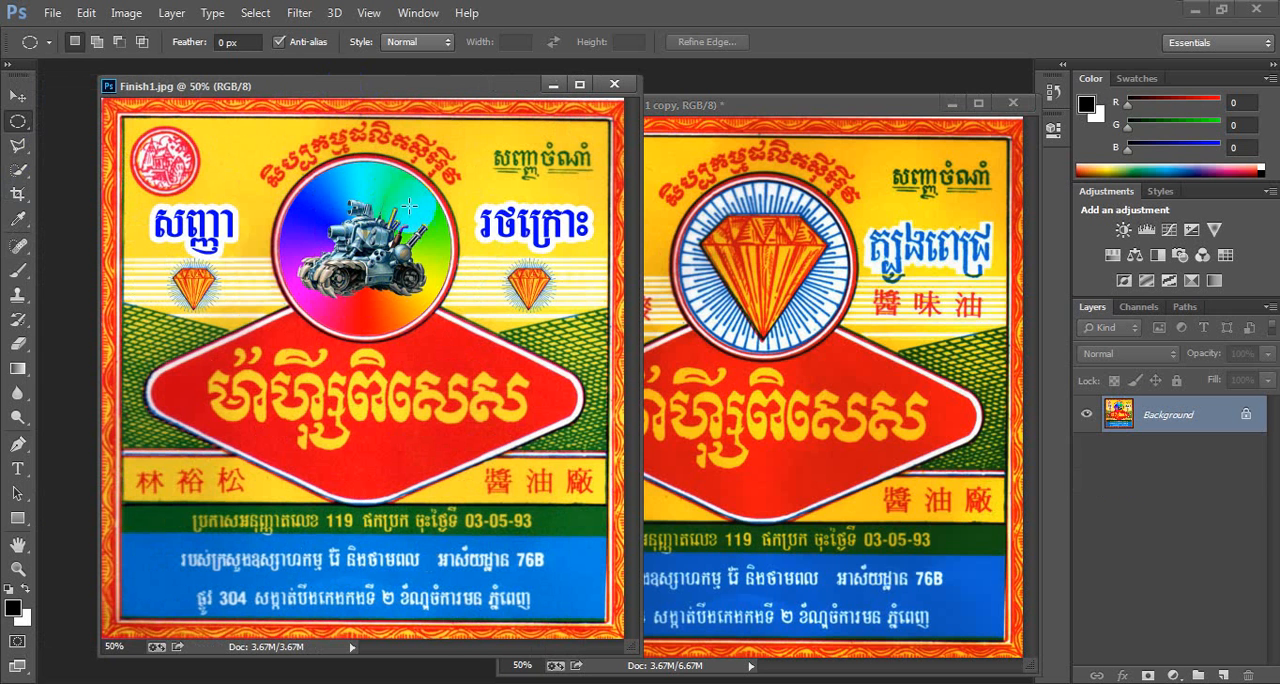
{"action": "left_click", "coordinate": [693, 109]}
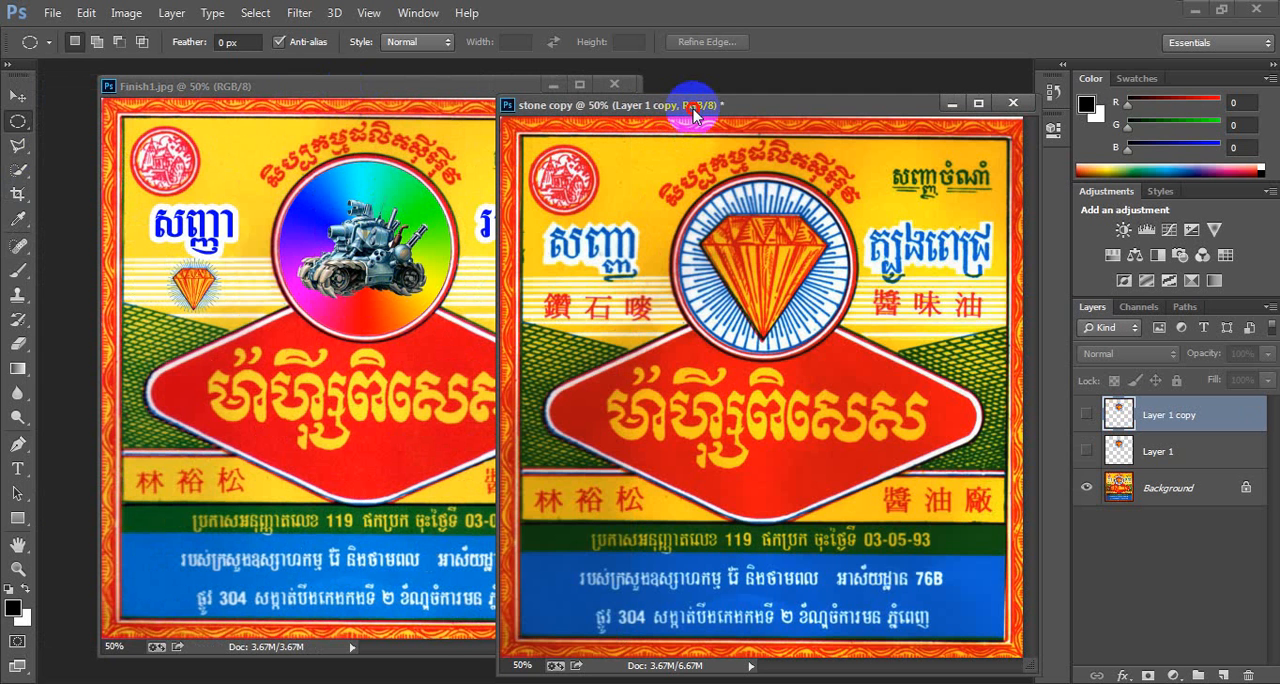
{"action": "left_click_drag", "start_coordinate": [693, 112], "coordinate": [813, 92]}
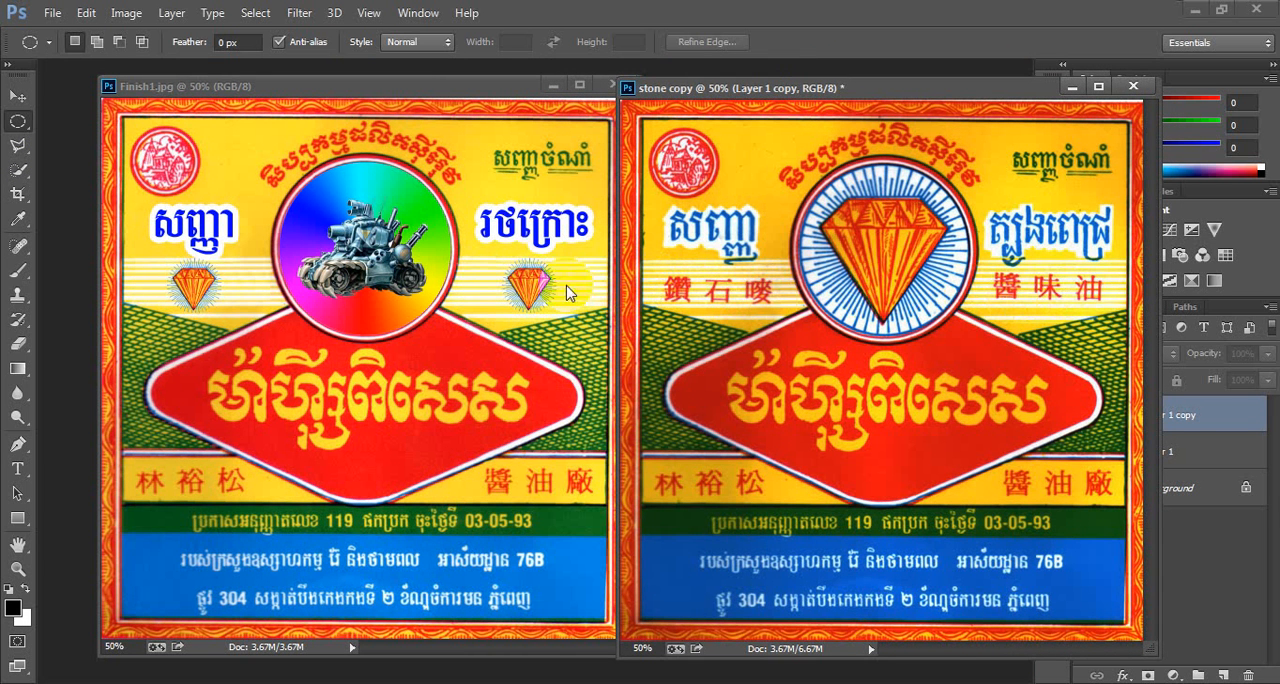
{"action": "left_click", "coordinate": [491, 268]}
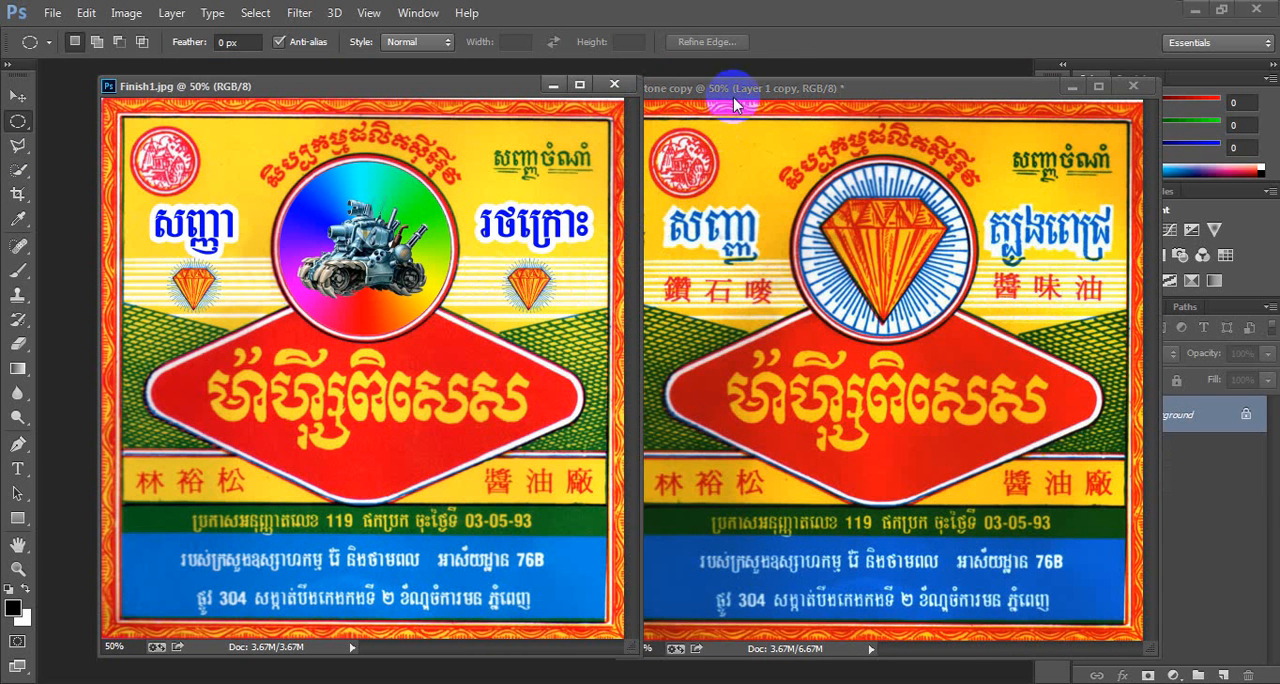
{"action": "left_click_drag", "start_coordinate": [737, 92], "coordinate": [529, 125]}
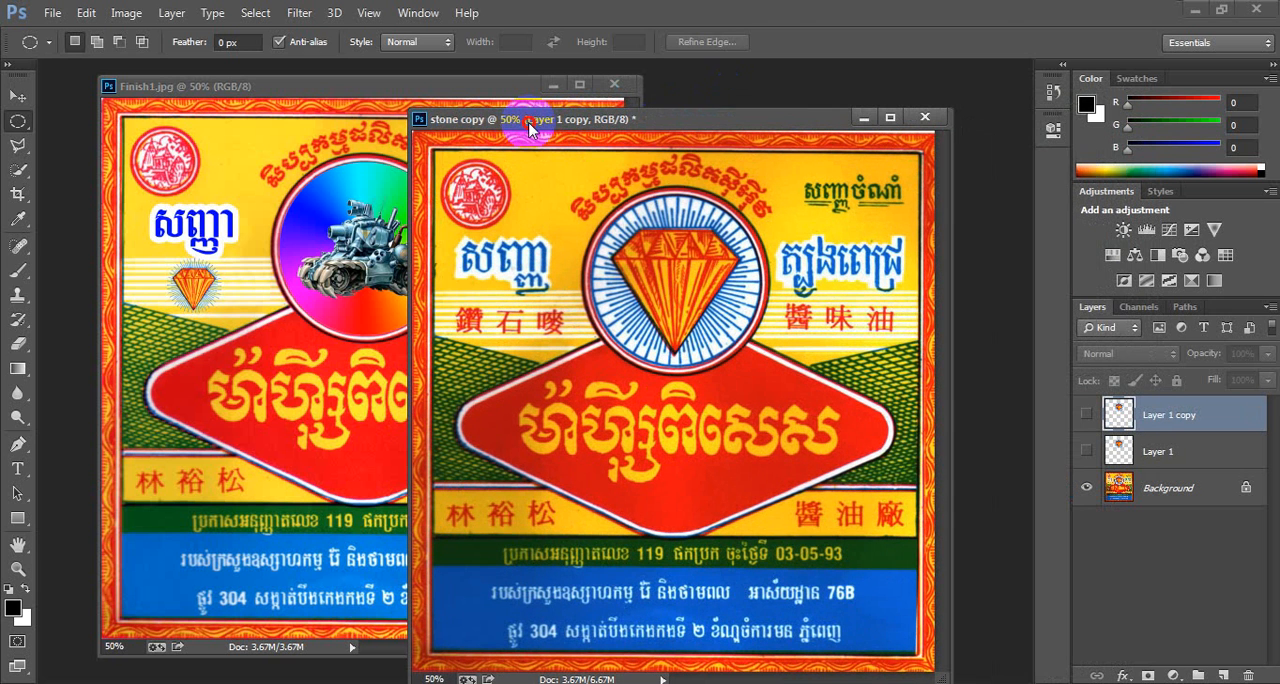
- Draw a polygonal lasso selection around the Khmer and Chinese text to the left of the diamond emblem
{"action": "left_click", "coordinate": [17, 148]}
{"action": "left_click", "coordinate": [66, 160]}
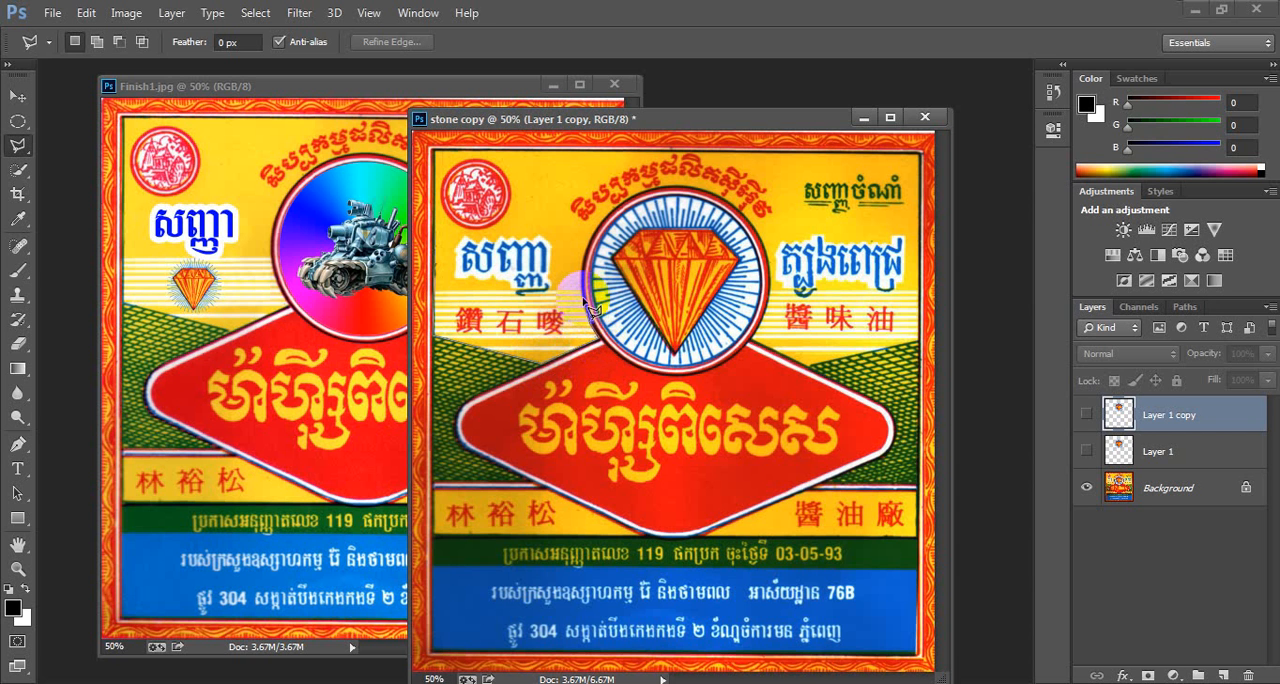
{"action": "left_click", "coordinate": [597, 240]}
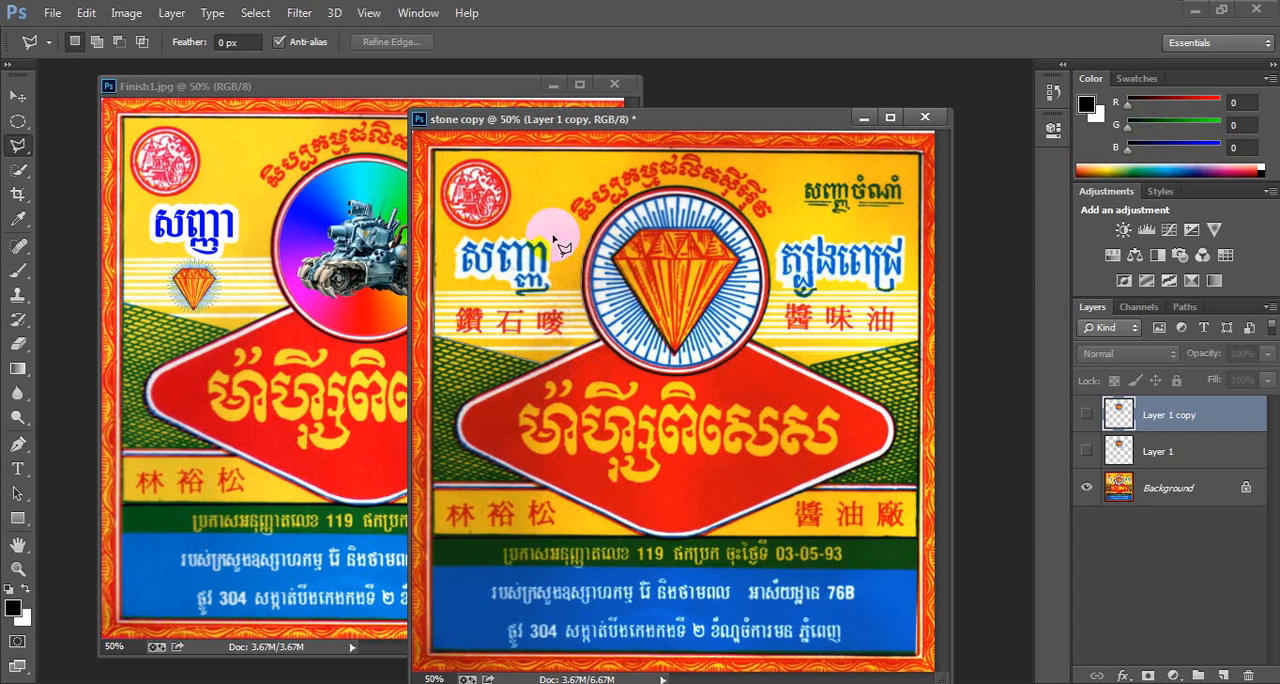
{"action": "left_click", "coordinate": [440, 239]}
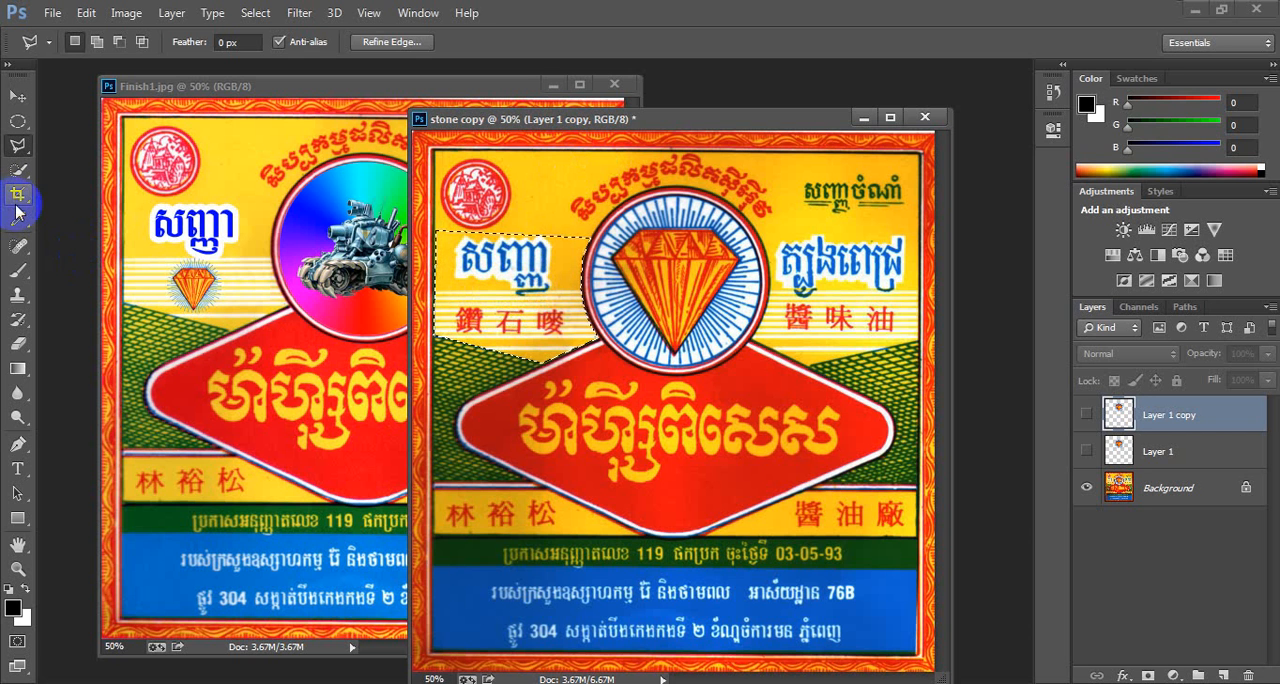
- Using the Clone Stamp on the Background layer with a 45 px brush, sample plain yellow and clone over the left Khmer word
{"action": "left_click", "coordinate": [24, 298]}
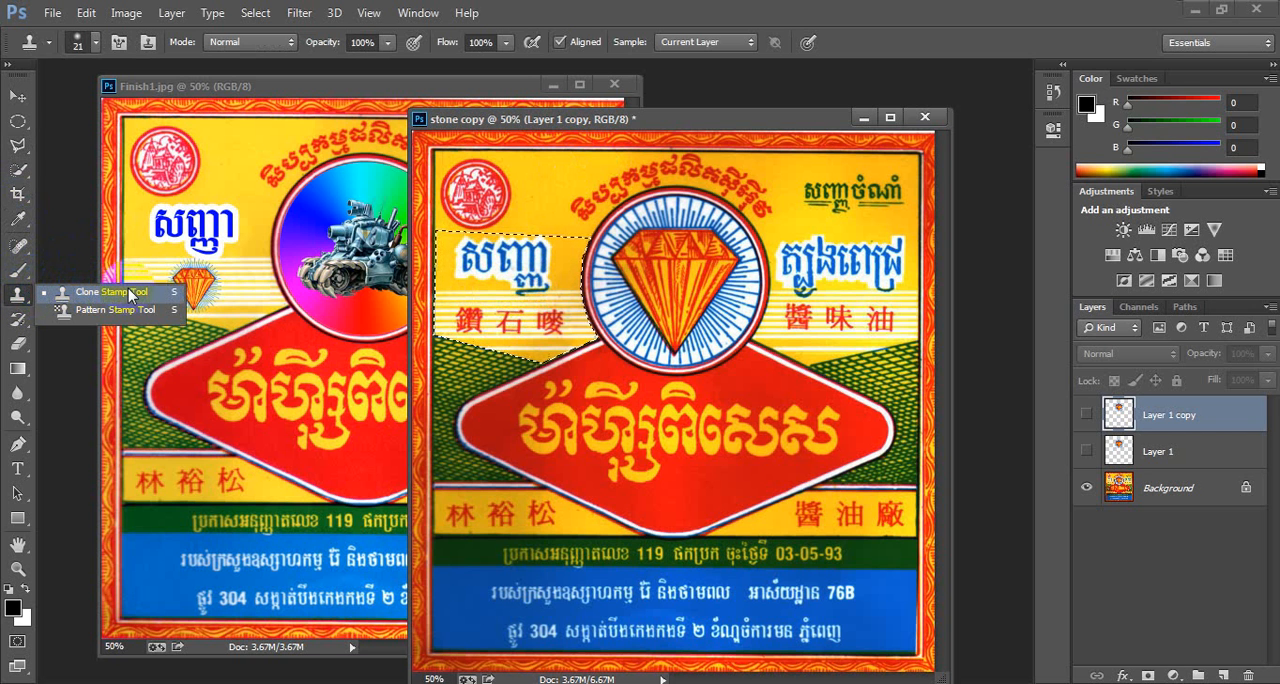
{"action": "left_click", "coordinate": [83, 290]}
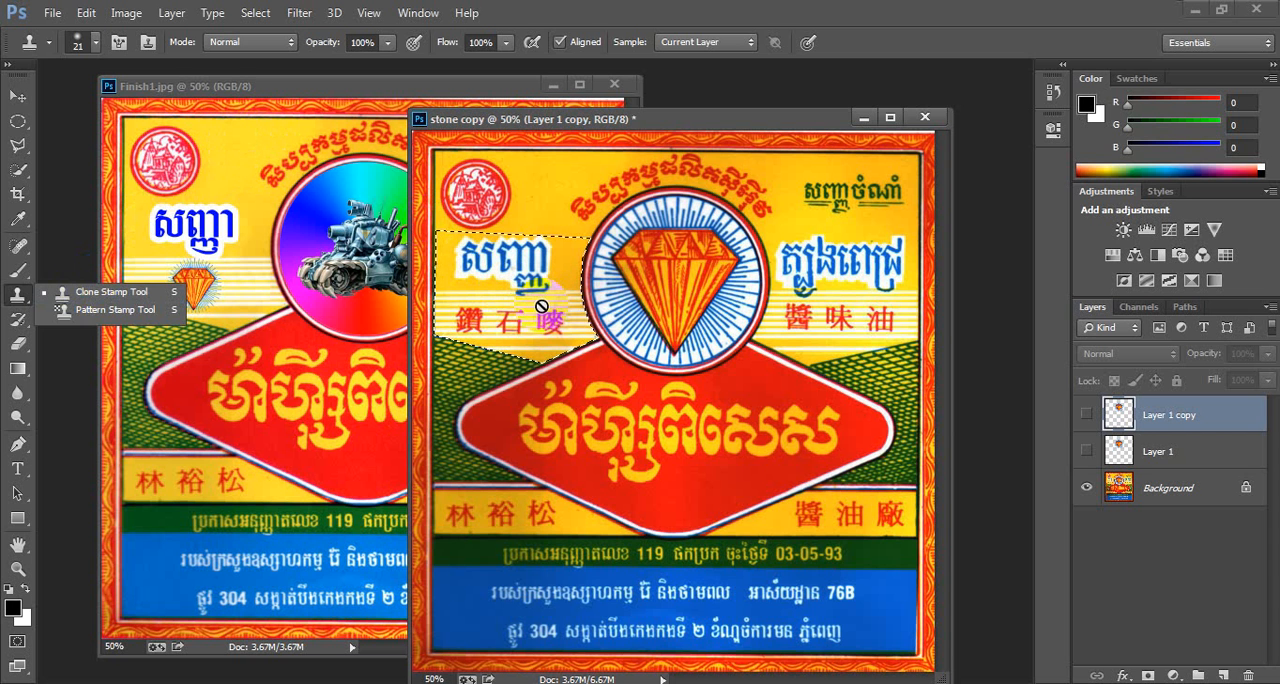
{"action": "left_click", "coordinate": [144, 292]}
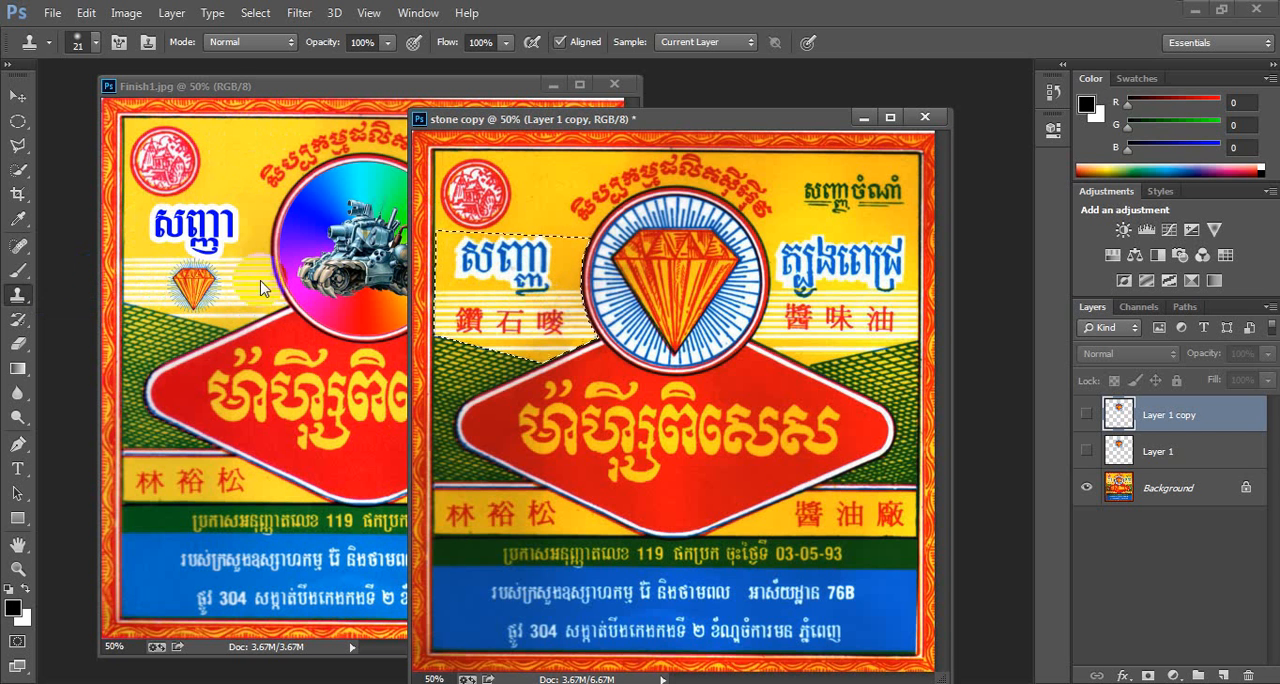
{"action": "left_click", "coordinate": [545, 179]}
{"action": "left_click", "coordinate": [634, 288]}
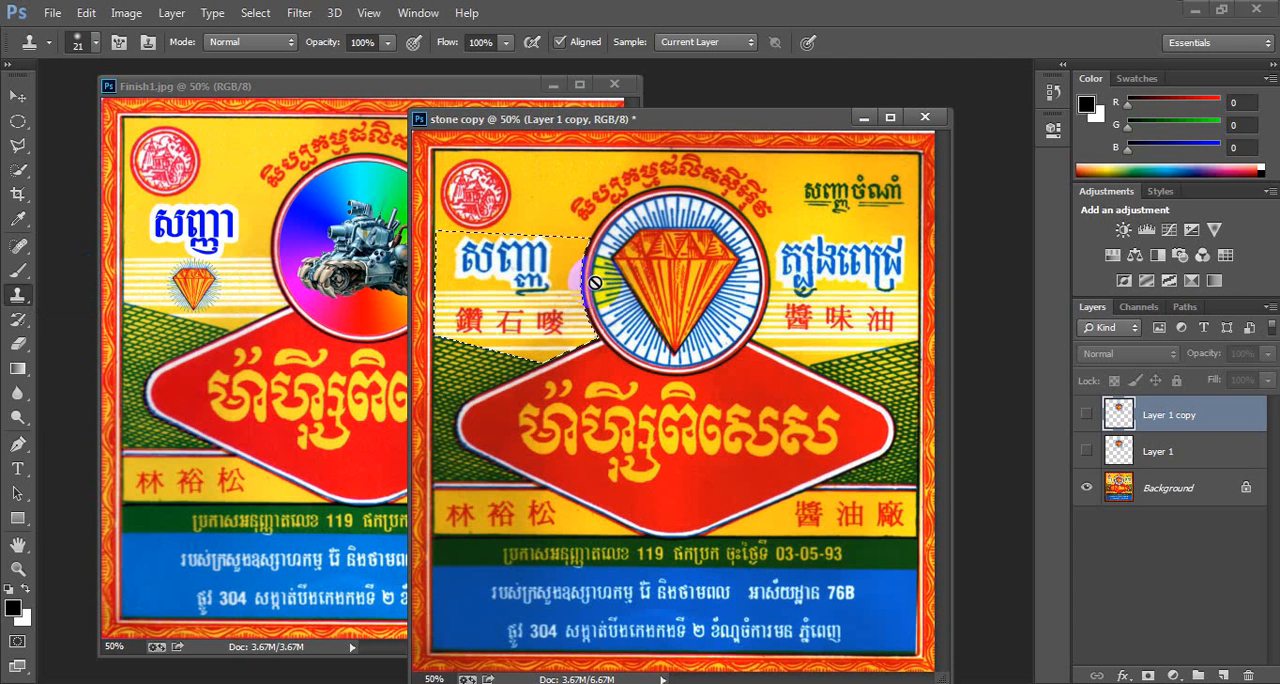
{"action": "left_click", "coordinate": [1128, 492]}
{"action": "left_click", "coordinate": [550, 389], "text": "alt"}
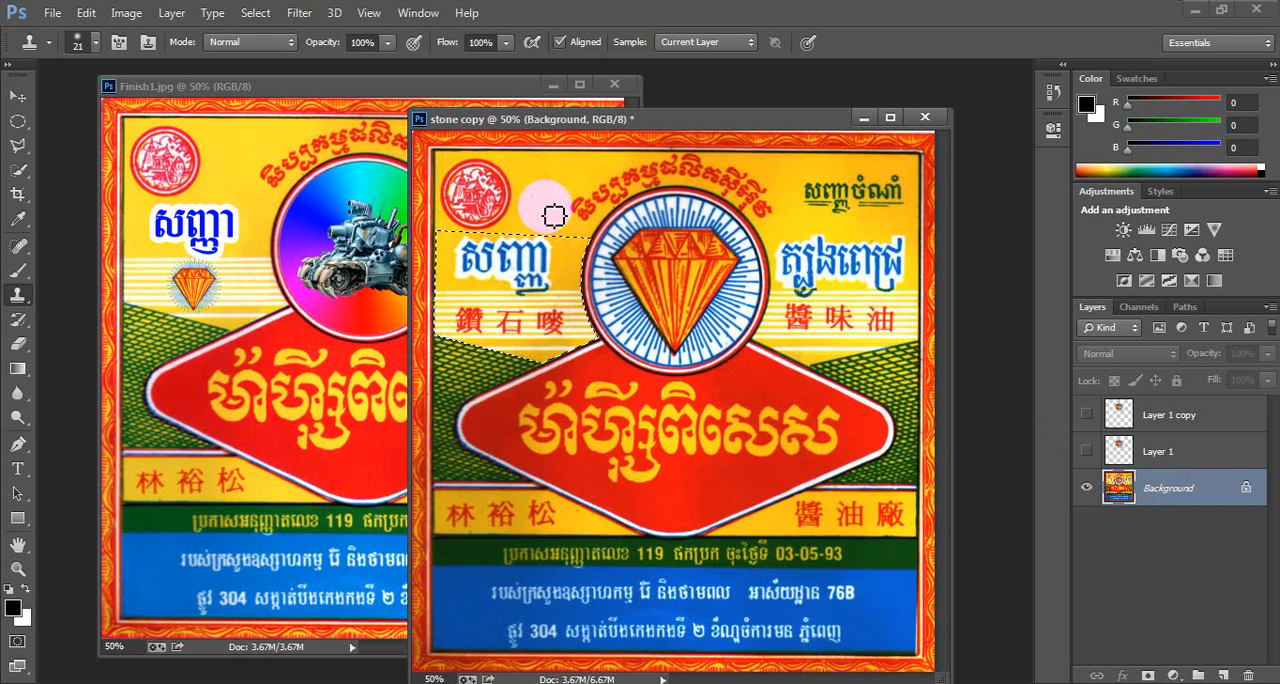
{"action": "key", "text": "bracketright"}
{"action": "left_click", "coordinate": [545, 207], "text": "alt"}
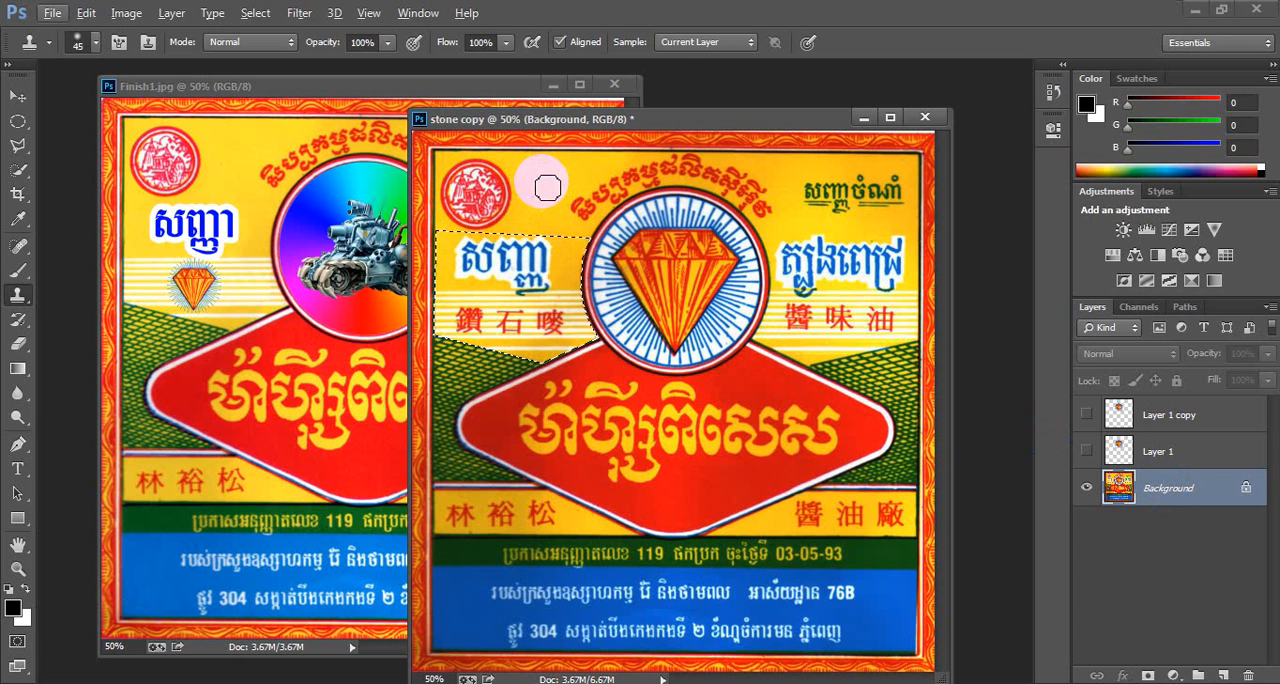
{"action": "key", "text": "alt"}
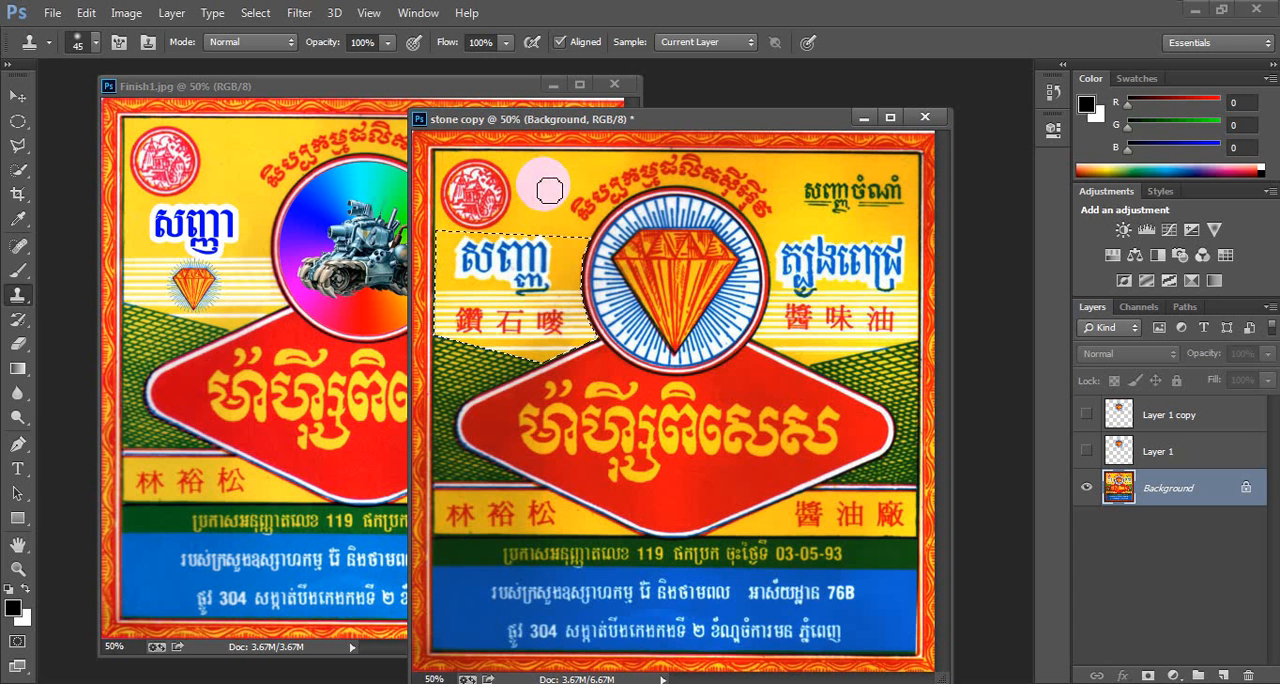
{"action": "left_click", "coordinate": [543, 184], "text": "alt"}
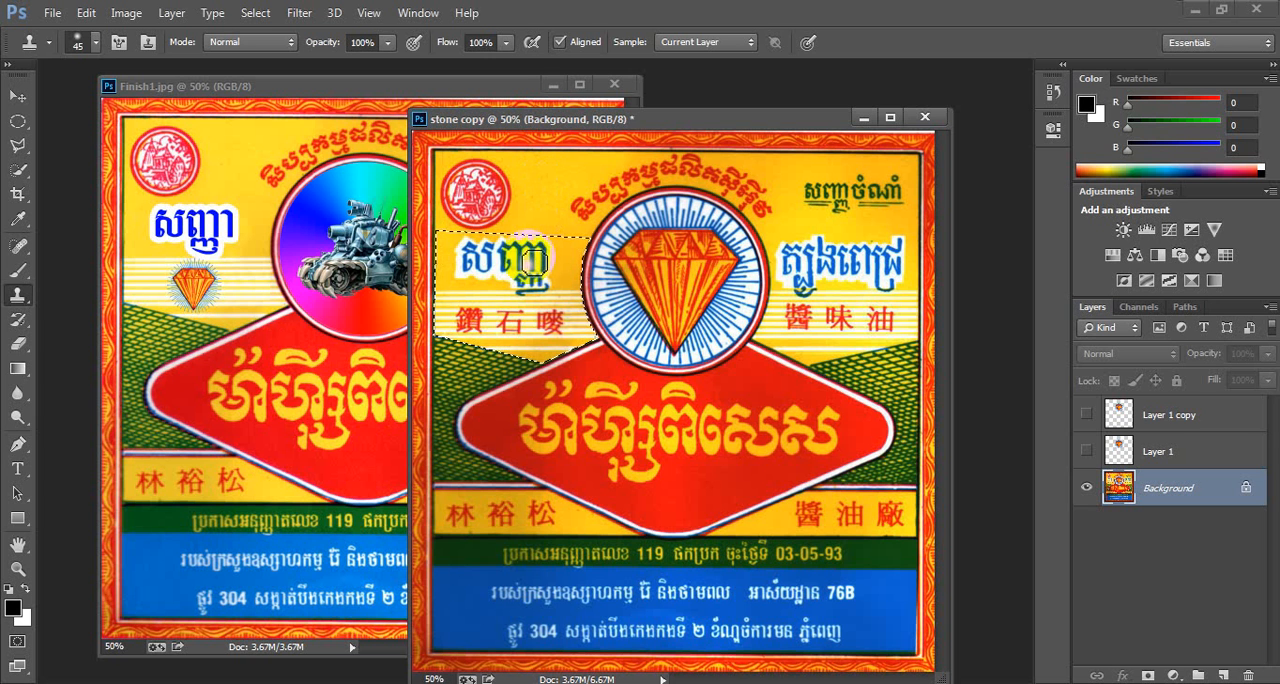
{"action": "left_click", "coordinate": [546, 255]}
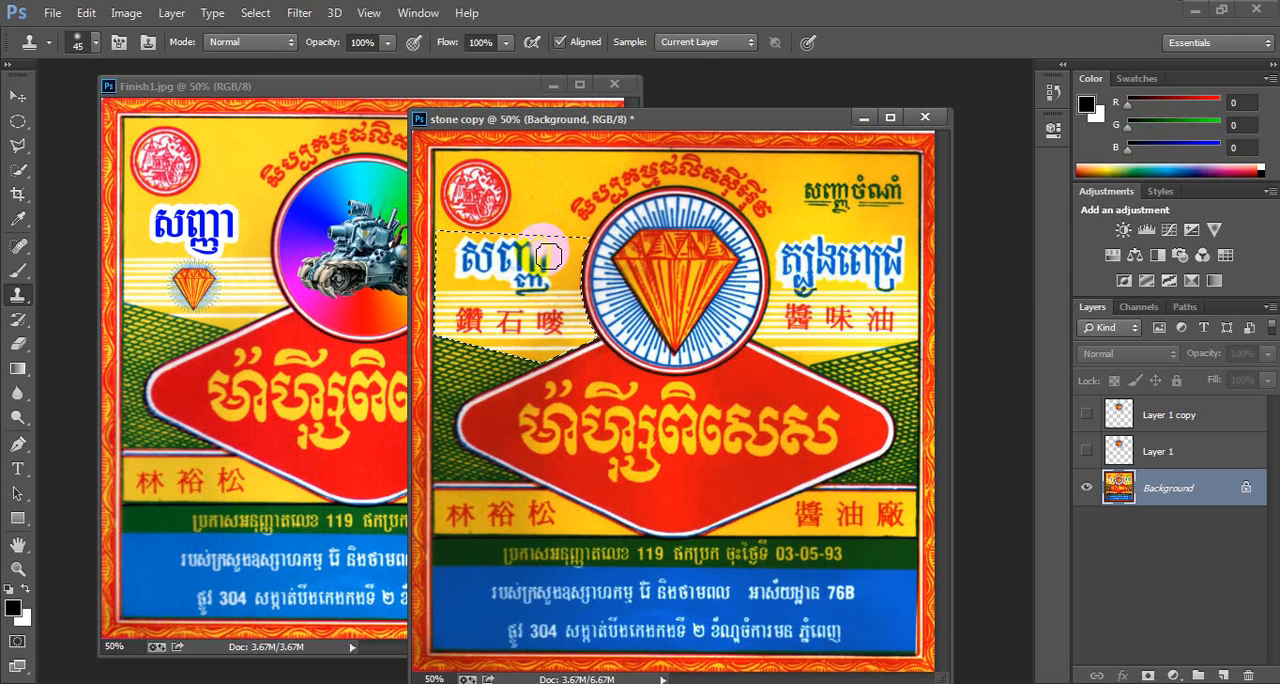
{"action": "left_click", "coordinate": [552, 188], "text": "alt"}
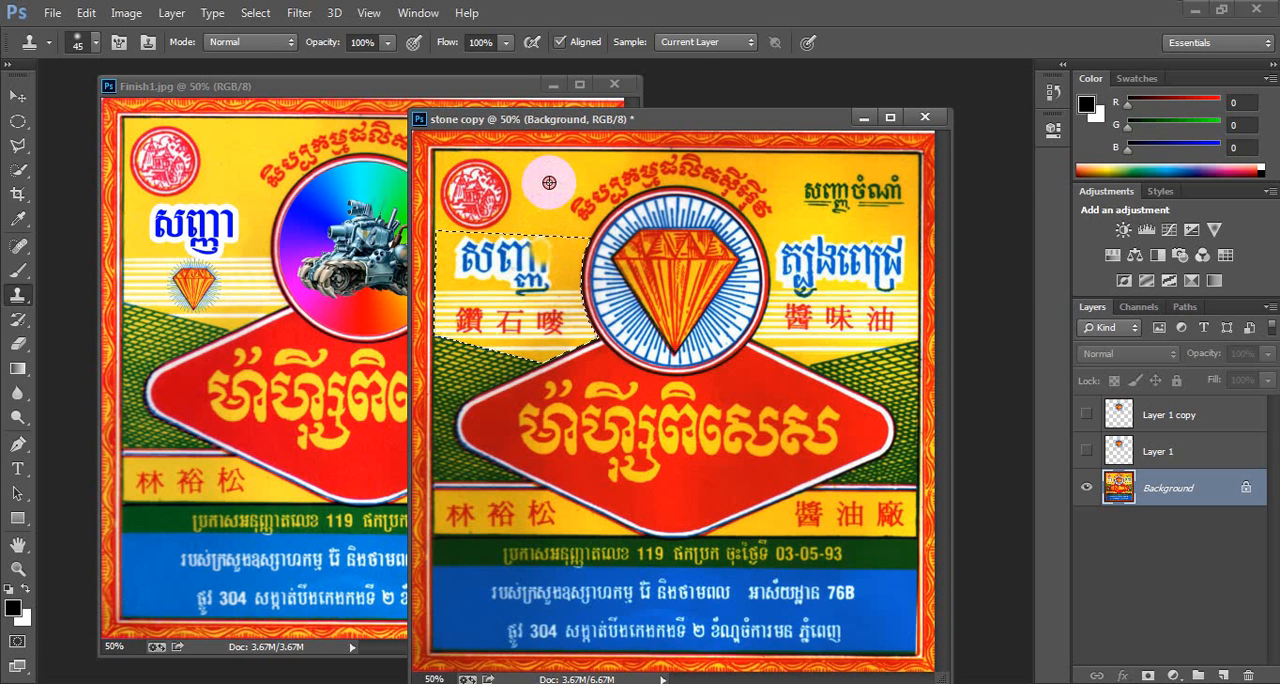
{"action": "left_click_drag", "start_coordinate": [531, 247], "coordinate": [556, 279]}
- Resample the yellow background and clone over the Chinese characters beneath the left Khmer word
{"action": "left_click", "coordinate": [547, 186], "text": "alt"}
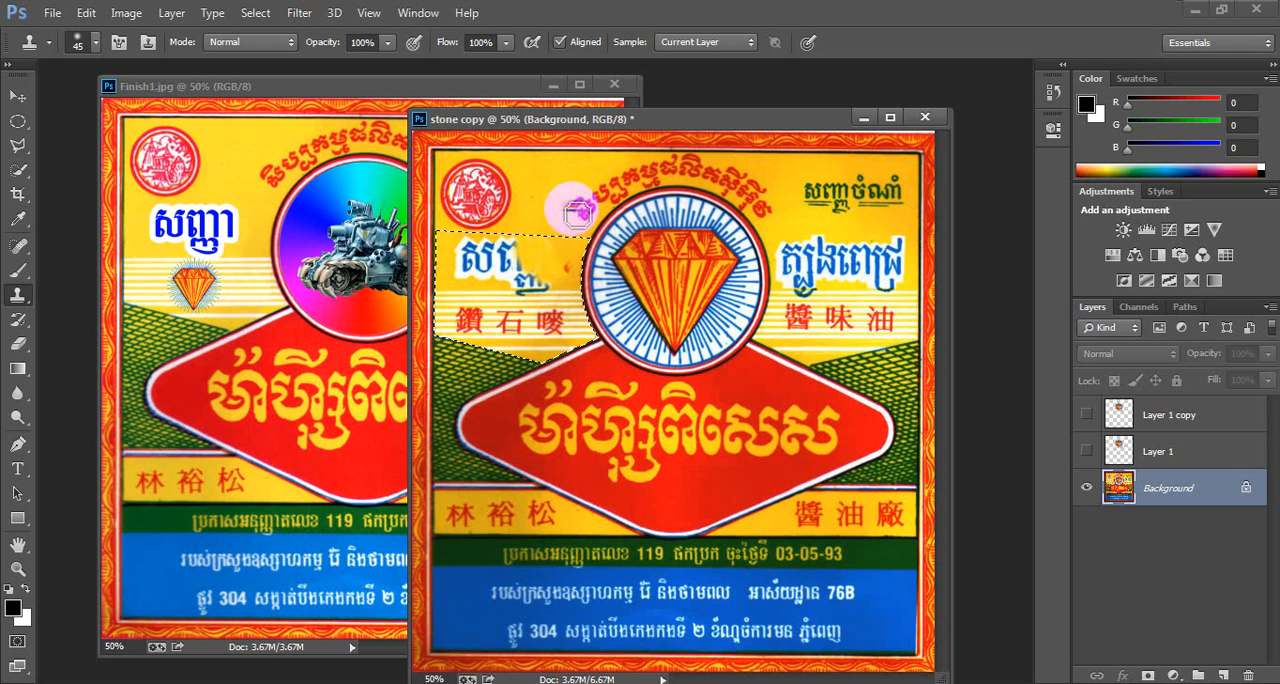
{"action": "left_click", "coordinate": [545, 181], "text": "alt"}
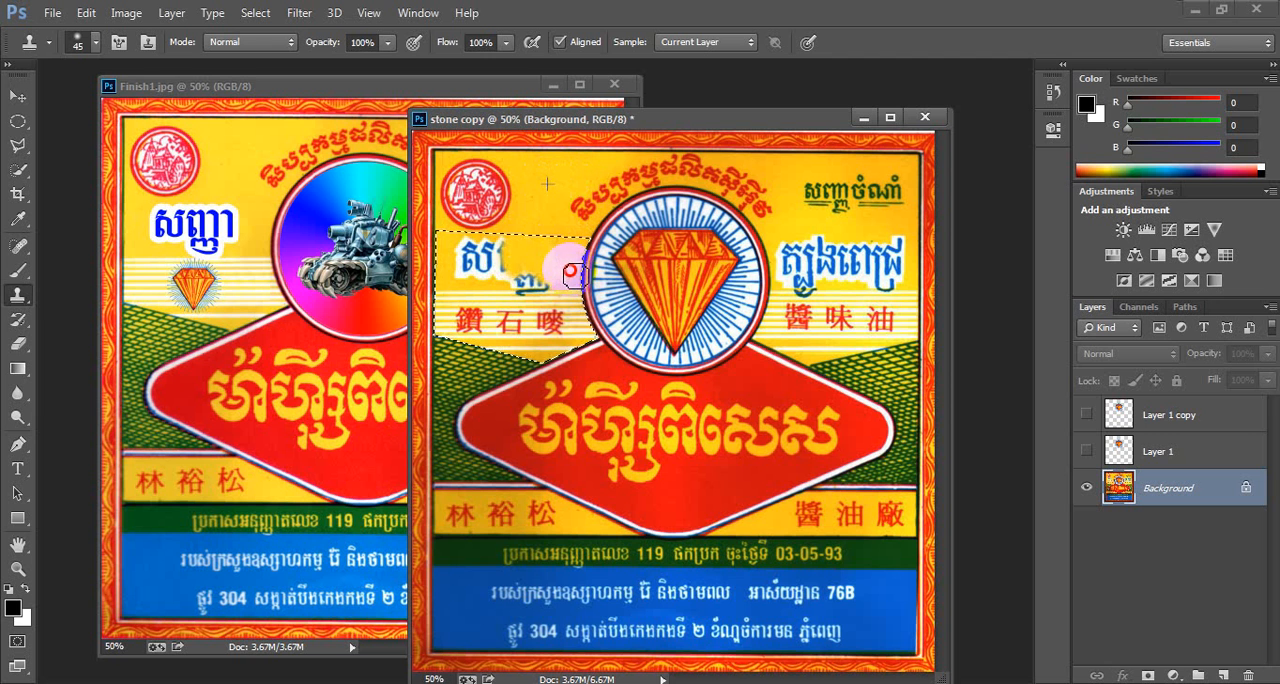
{"action": "left_click", "coordinate": [549, 246]}
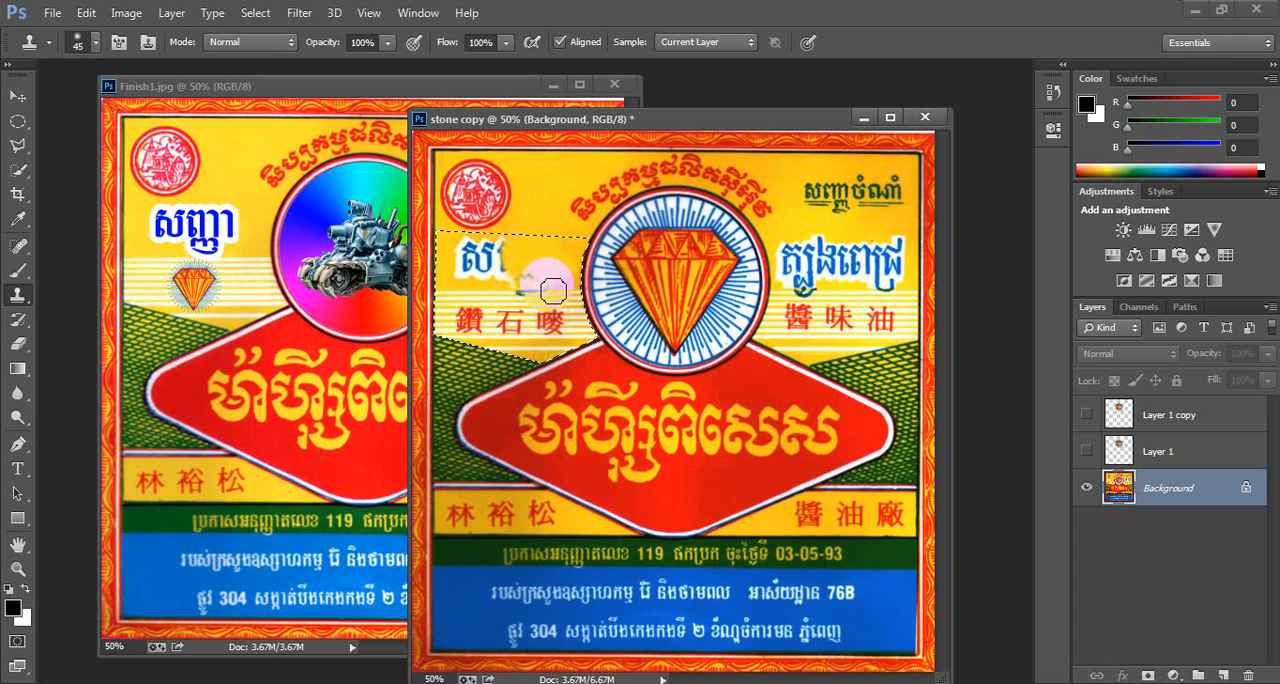
{"action": "left_click", "coordinate": [545, 184], "text": "alt"}
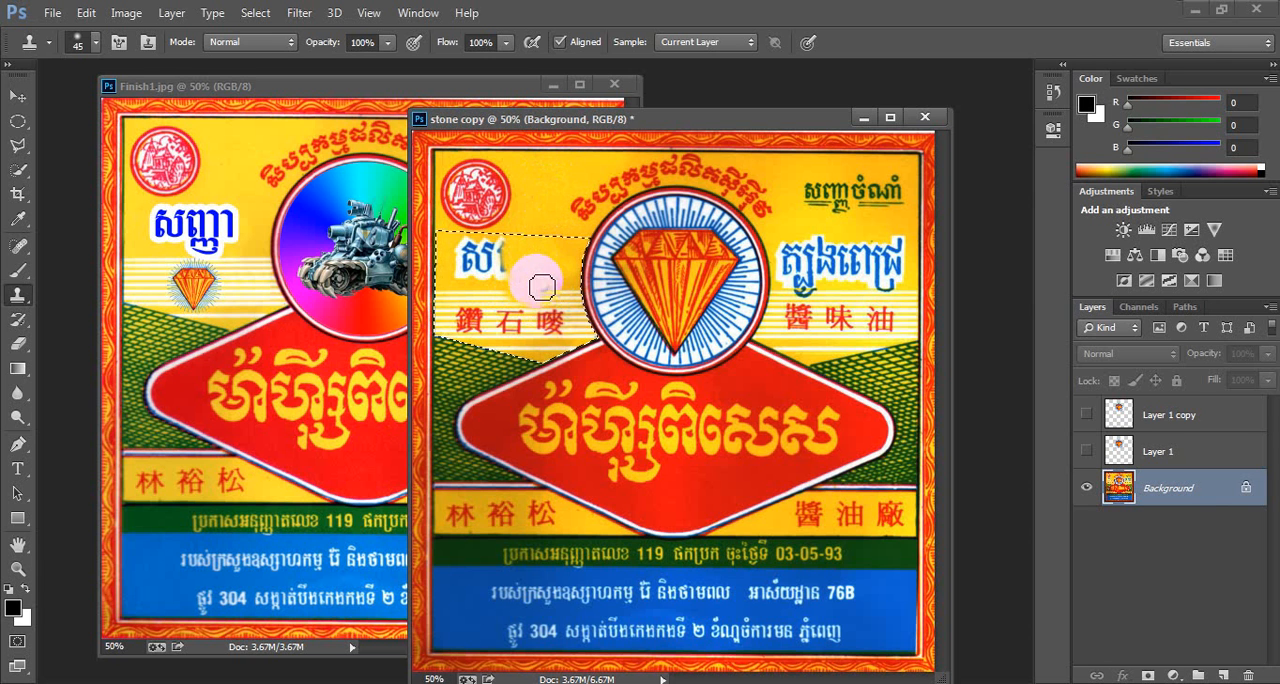
{"action": "left_click_drag", "start_coordinate": [540, 323], "coordinate": [541, 309]}
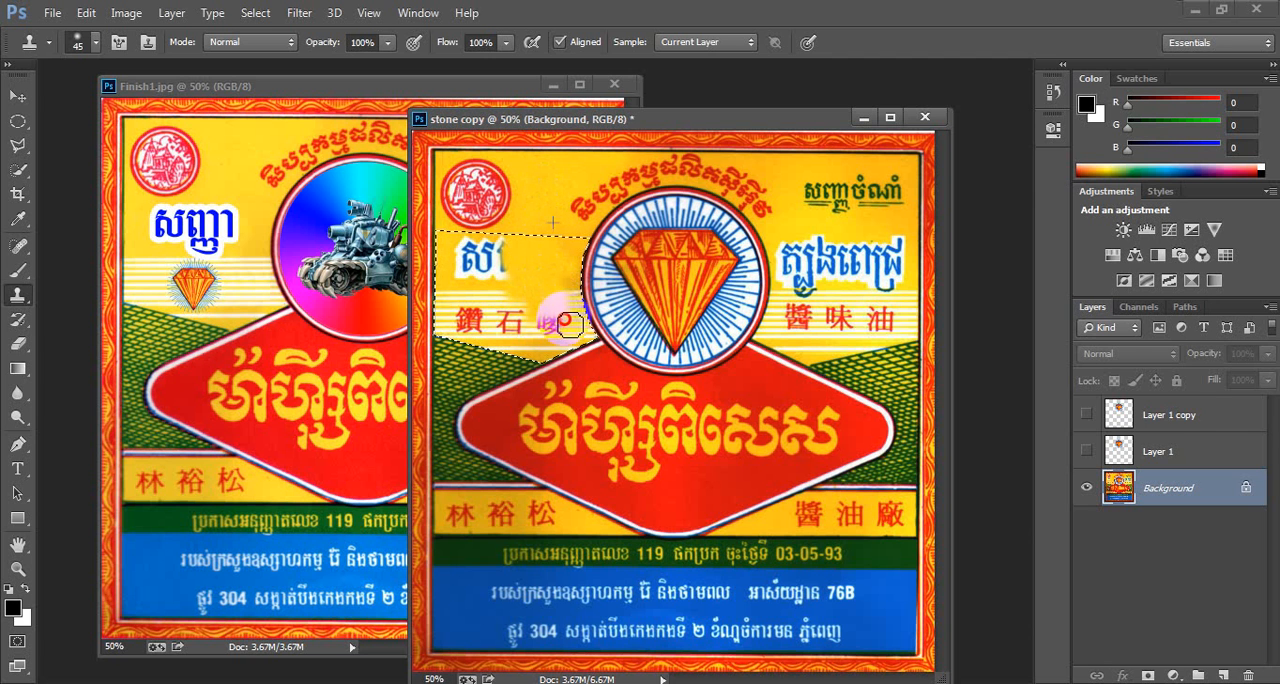
{"action": "left_click_drag", "start_coordinate": [526, 336], "coordinate": [528, 334]}
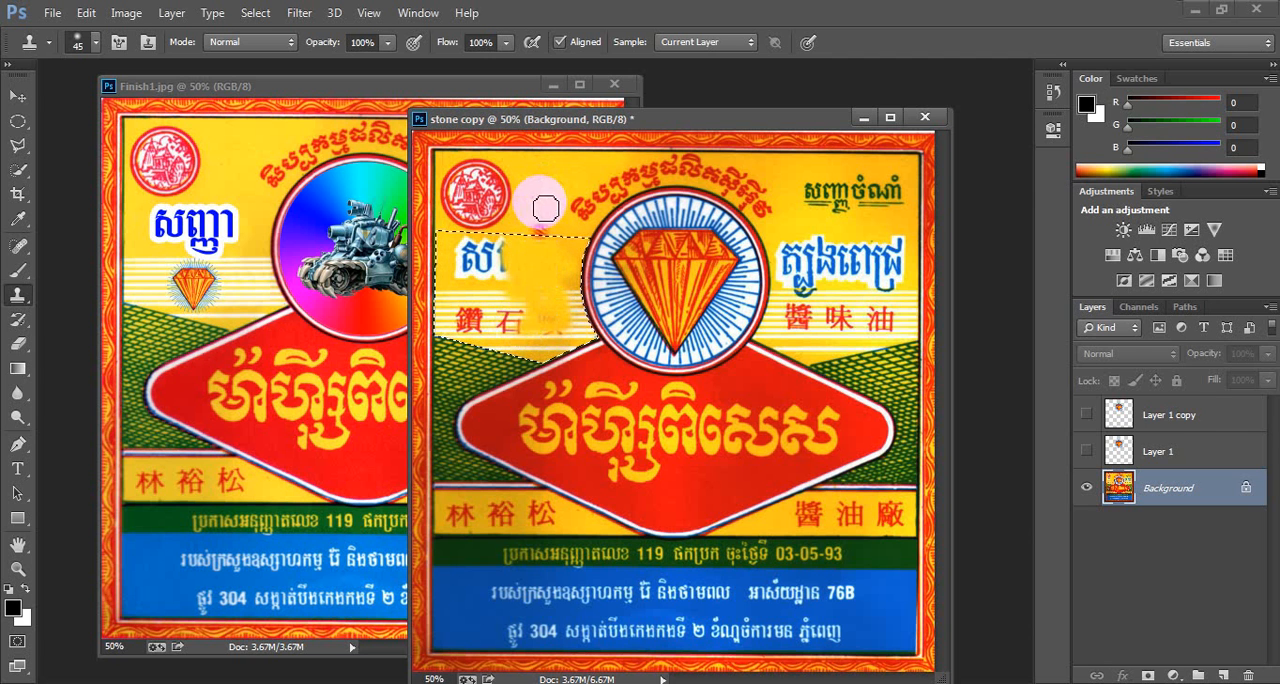
- Clone away the remaining text traces inside the left selection with plain yellow, then deselect
{"action": "left_click", "coordinate": [543, 205], "text": "alt"}
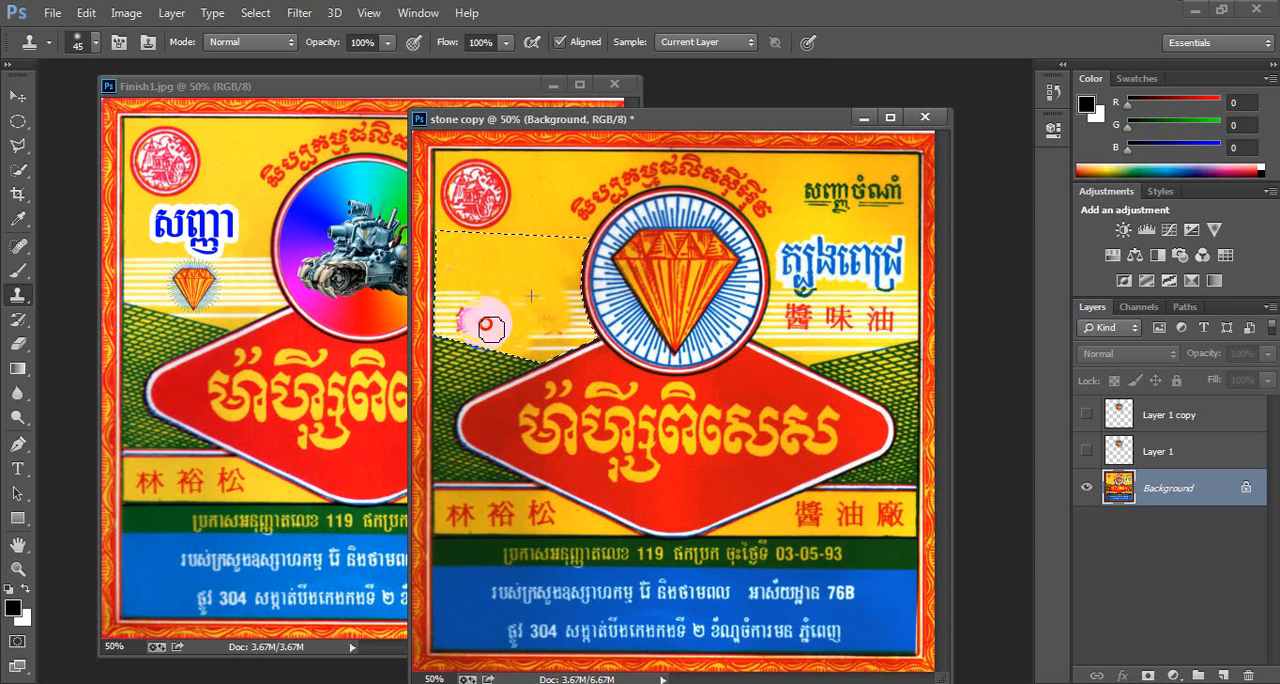
{"action": "left_click", "coordinate": [520, 243], "text": "alt"}
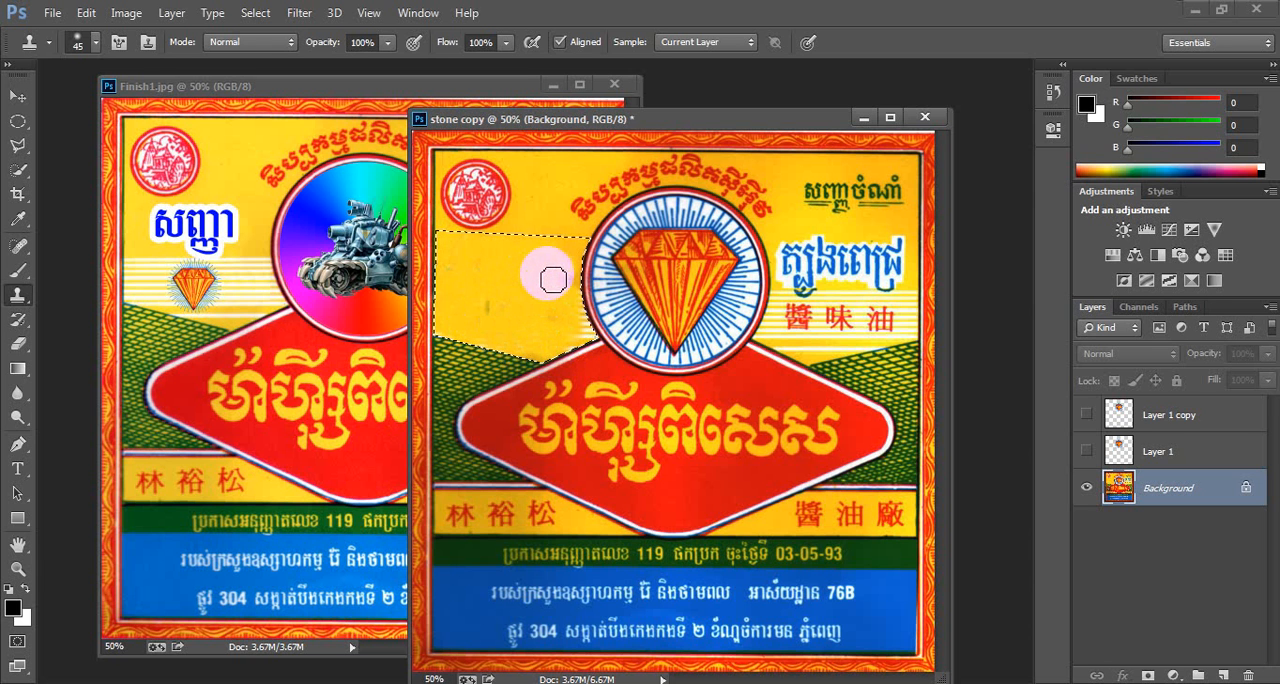
{"action": "mouse_move", "coordinate": [553, 280]}
{"action": "left_mouse_down"}
{"action": "mouse_move", "coordinate": [546, 216]}
{"action": "mouse_move", "coordinate": [536, 268]}
{"action": "left_mouse_up"}
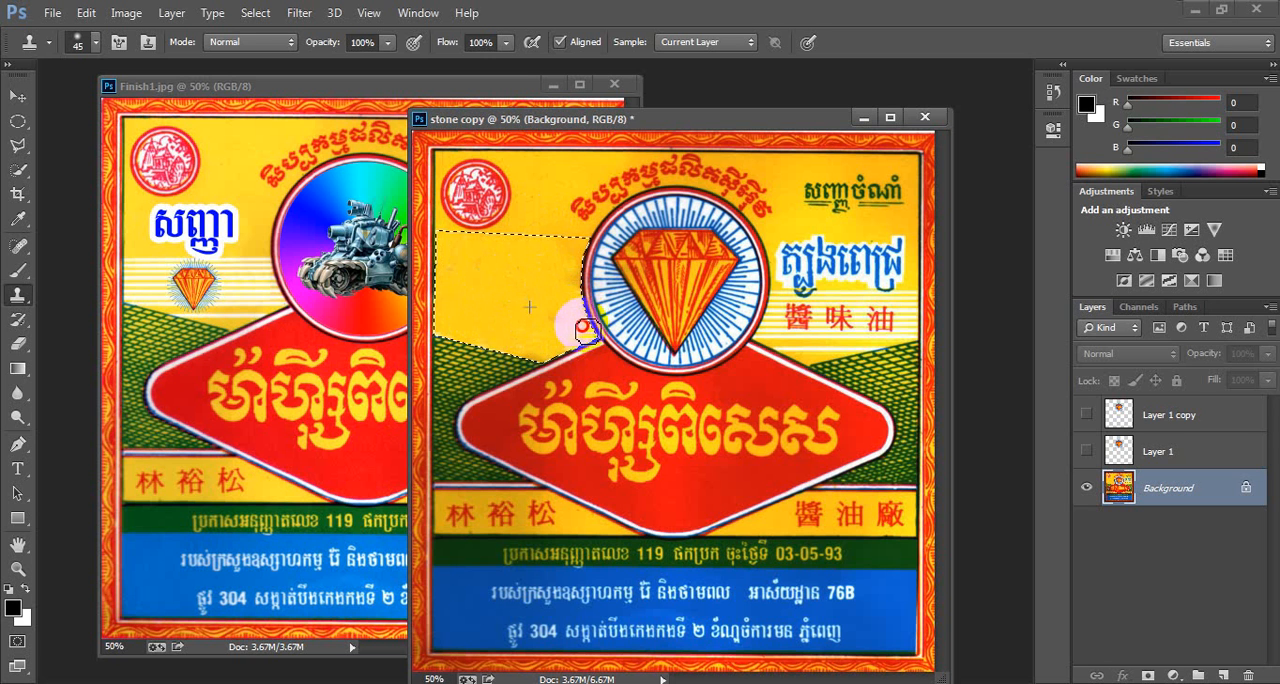
{"action": "mouse_move", "coordinate": [568, 345]}
{"action": "left_mouse_down"}
{"action": "mouse_move", "coordinate": [590, 325]}
{"action": "mouse_move", "coordinate": [557, 296]}
{"action": "left_mouse_up"}
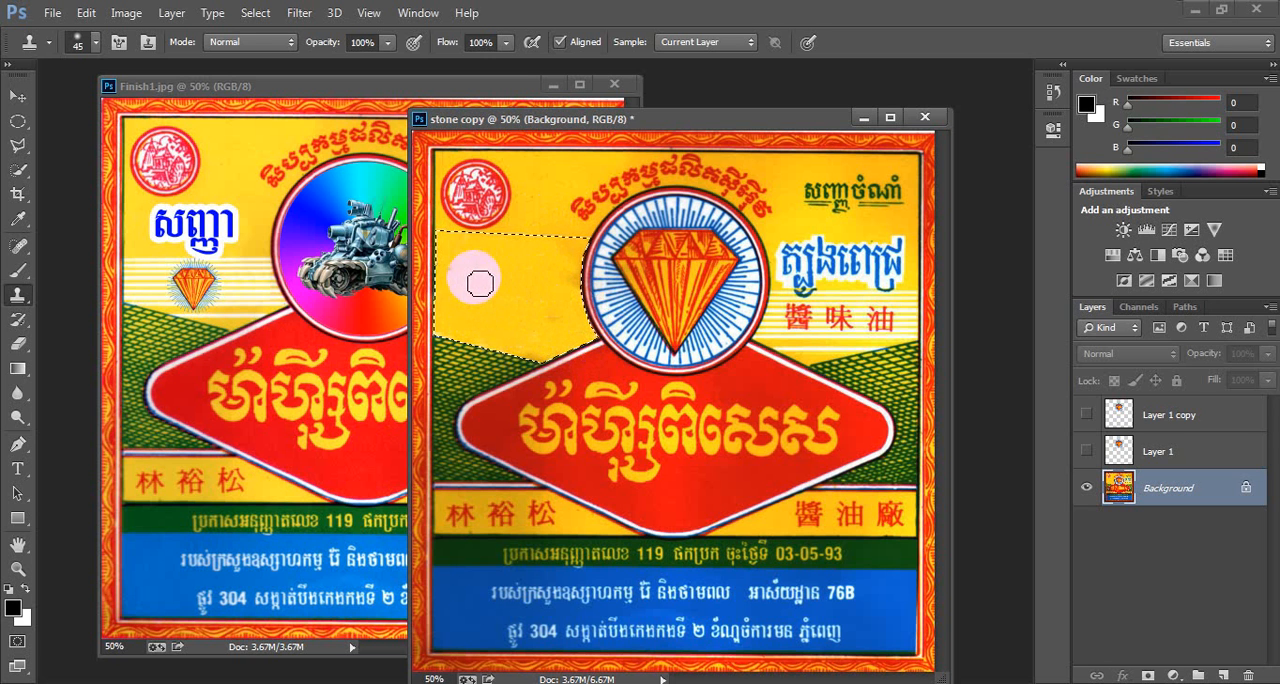
{"action": "mouse_move", "coordinate": [447, 266]}
{"action": "left_mouse_down"}
{"action": "mouse_move", "coordinate": [473, 340]}
{"action": "mouse_move", "coordinate": [502, 345]}
{"action": "mouse_move", "coordinate": [521, 345]}
{"action": "mouse_move", "coordinate": [524, 311]}
{"action": "mouse_move", "coordinate": [506, 274]}
{"action": "mouse_move", "coordinate": [466, 255]}
{"action": "mouse_move", "coordinate": [518, 280]}
{"action": "mouse_move", "coordinate": [486, 260]}
{"action": "mouse_move", "coordinate": [444, 273]}
{"action": "mouse_move", "coordinate": [444, 287]}
{"action": "mouse_move", "coordinate": [468, 276]}
{"action": "mouse_move", "coordinate": [470, 325]}
{"action": "mouse_move", "coordinate": [475, 302]}
{"action": "mouse_move", "coordinate": [522, 294]}
{"action": "left_mouse_up"}
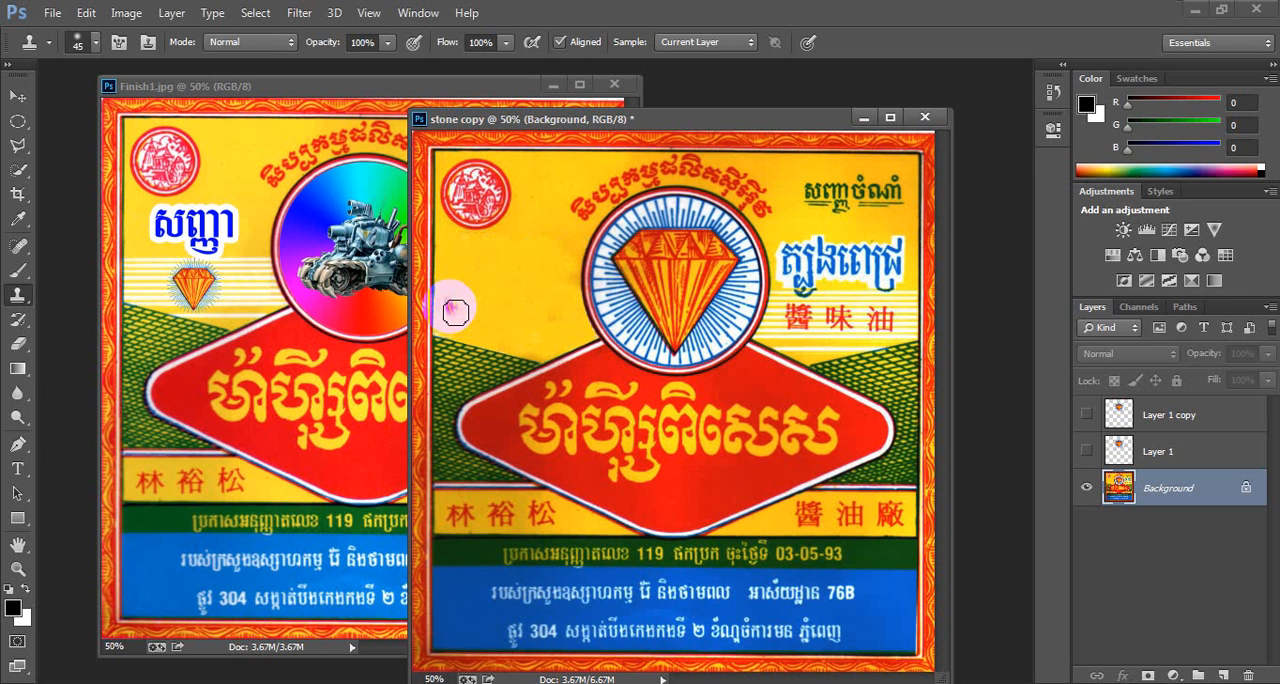
{"action": "key", "text": "ctrl+d"}
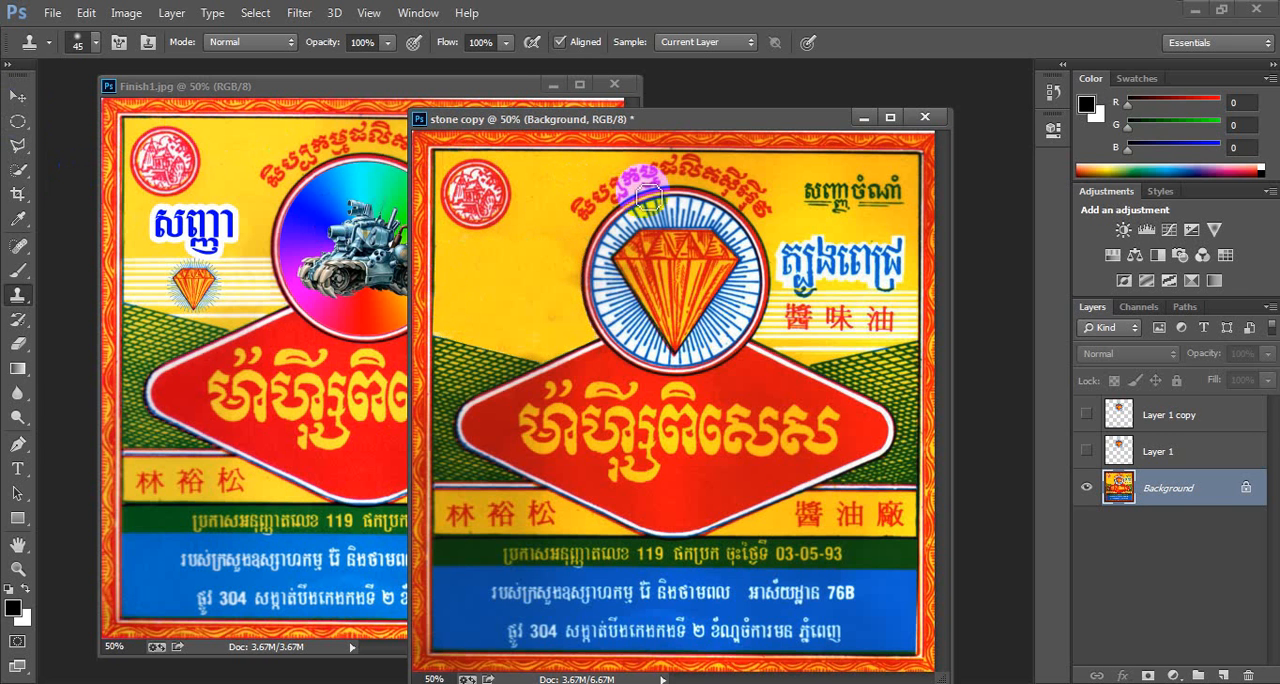
{"action": "left_click", "coordinate": [255, 13]}
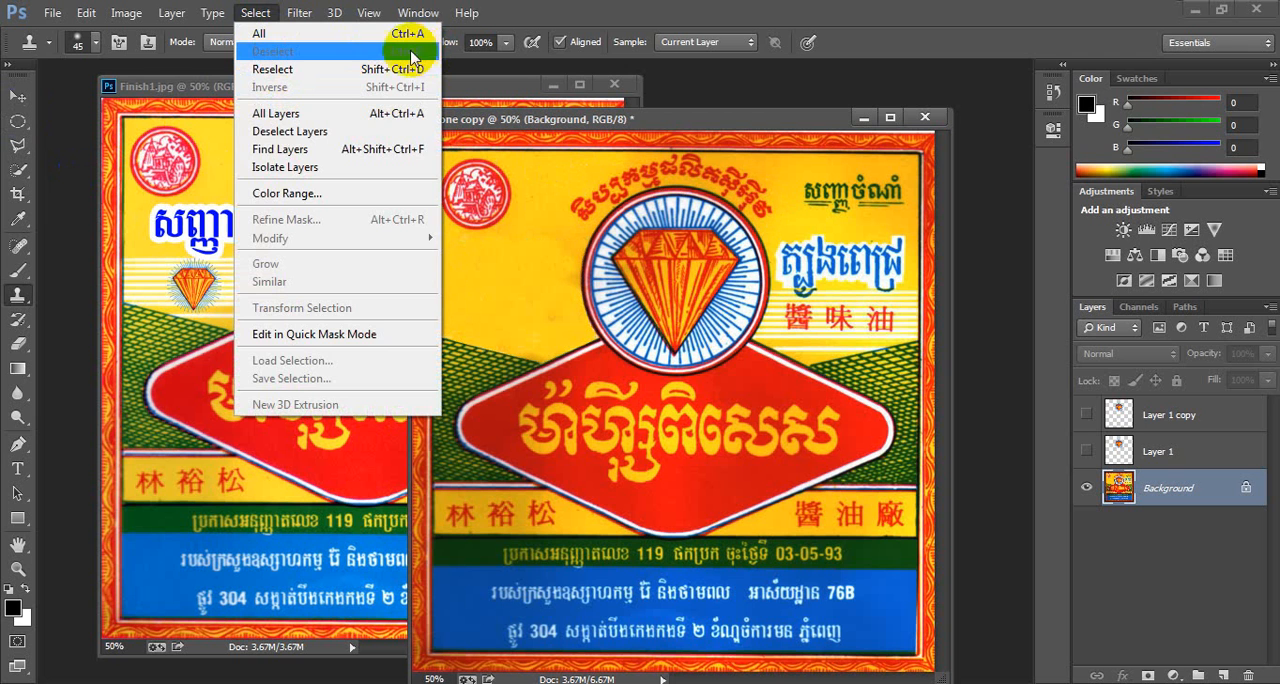
{"action": "left_click", "coordinate": [737, 74]}
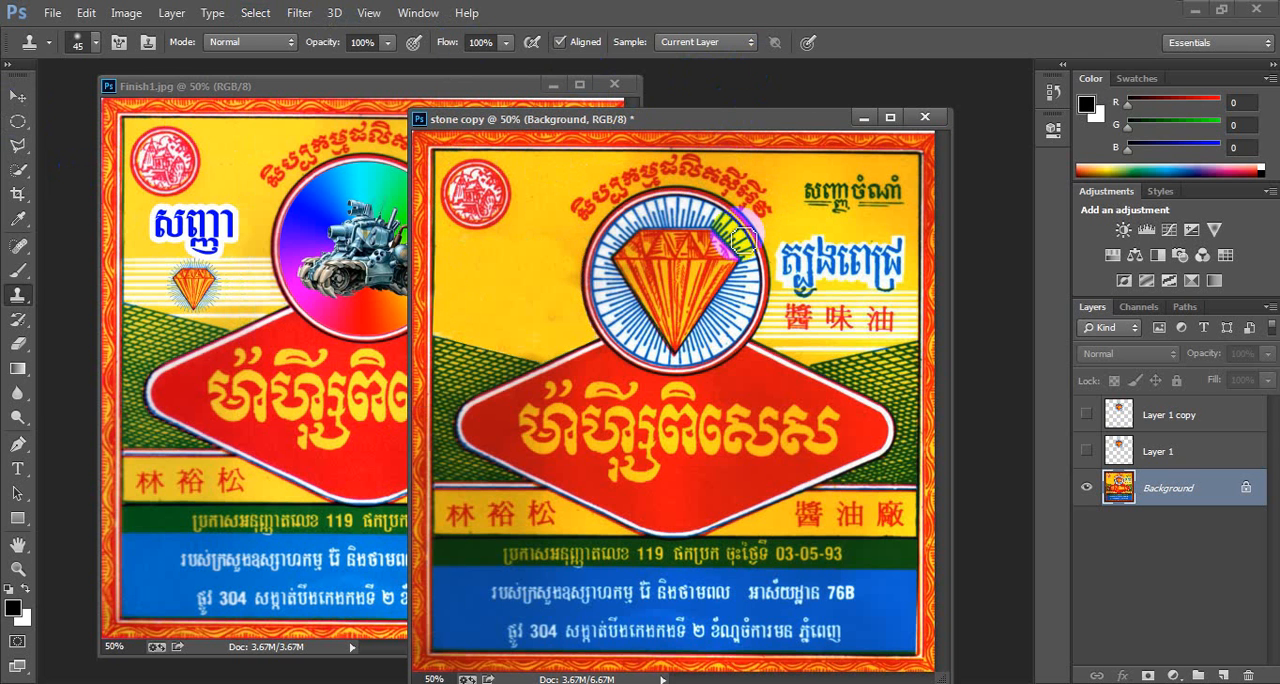
- Draw a polygonal lasso selection around the Khmer and Chinese text to the right of the diamond emblem
{"action": "left_click", "coordinate": [20, 146]}
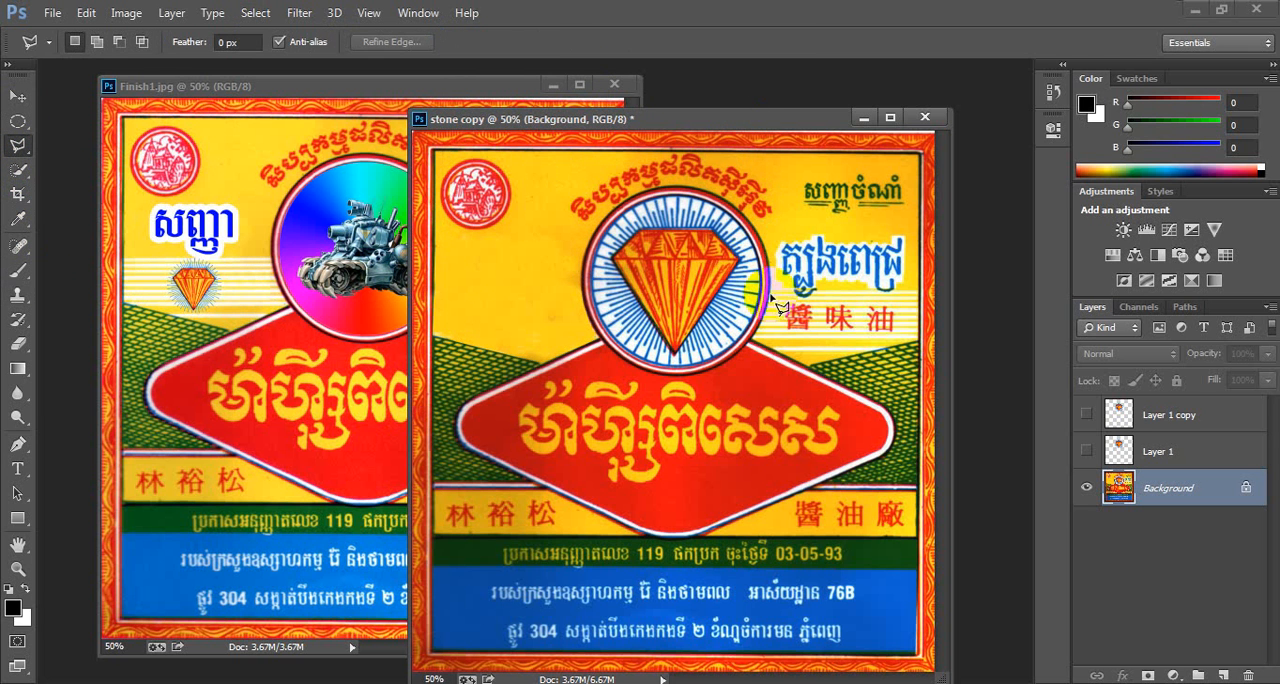
{"action": "left_click", "coordinate": [920, 215]}
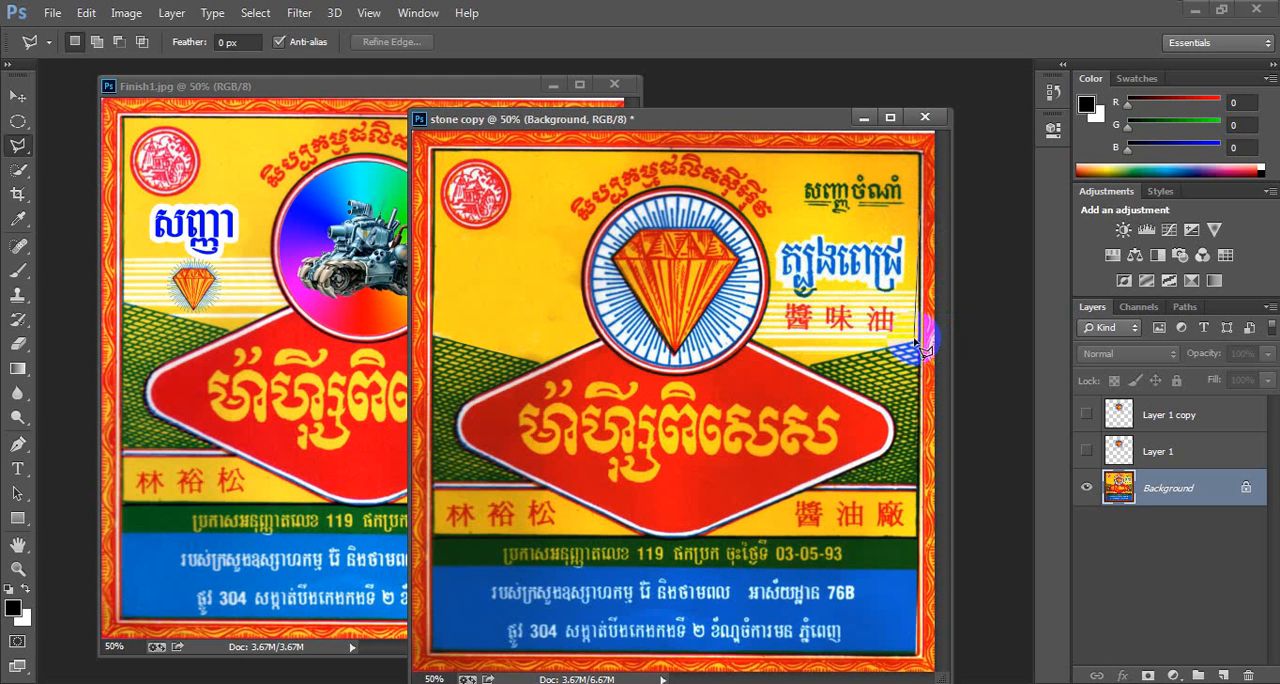
{"action": "left_click", "coordinate": [918, 340]}
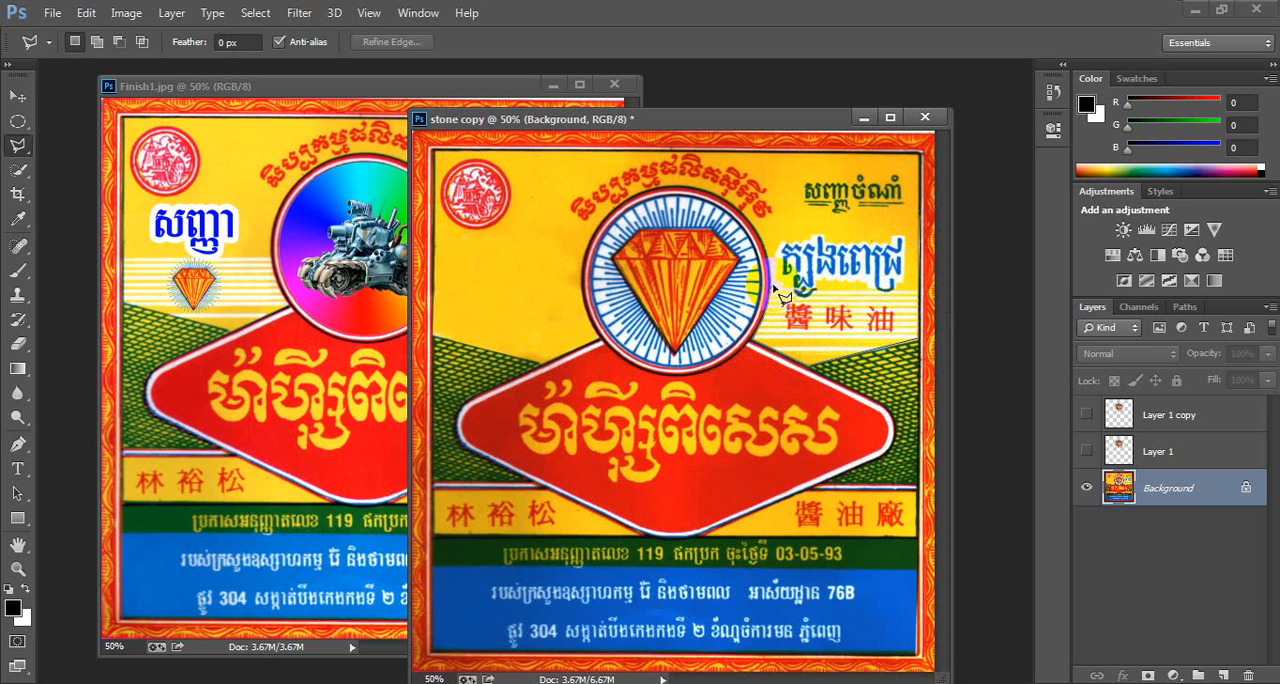
{"action": "left_click", "coordinate": [763, 236]}
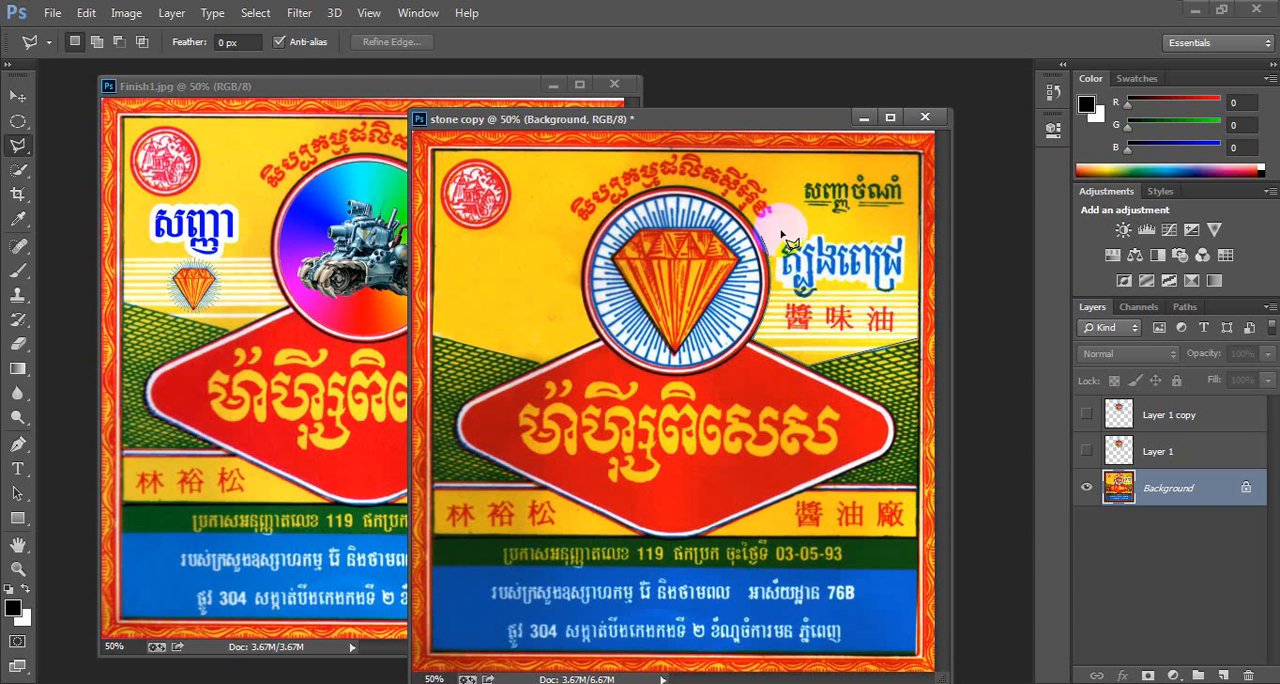
{"action": "left_click", "coordinate": [917, 233]}
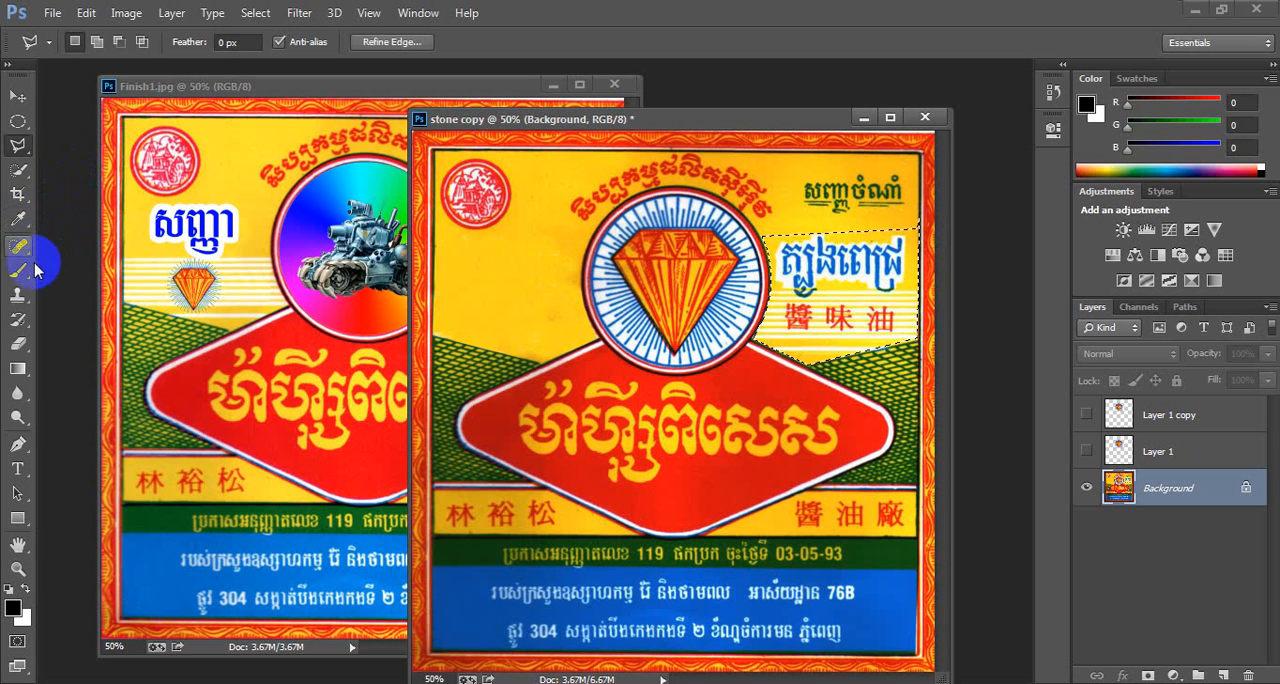
- Enlarge the Clone Stamp brush to 125 px and clone plain yellow over the Khmer and Chinese text right of the emblem
{"action": "left_click", "coordinate": [16, 296]}
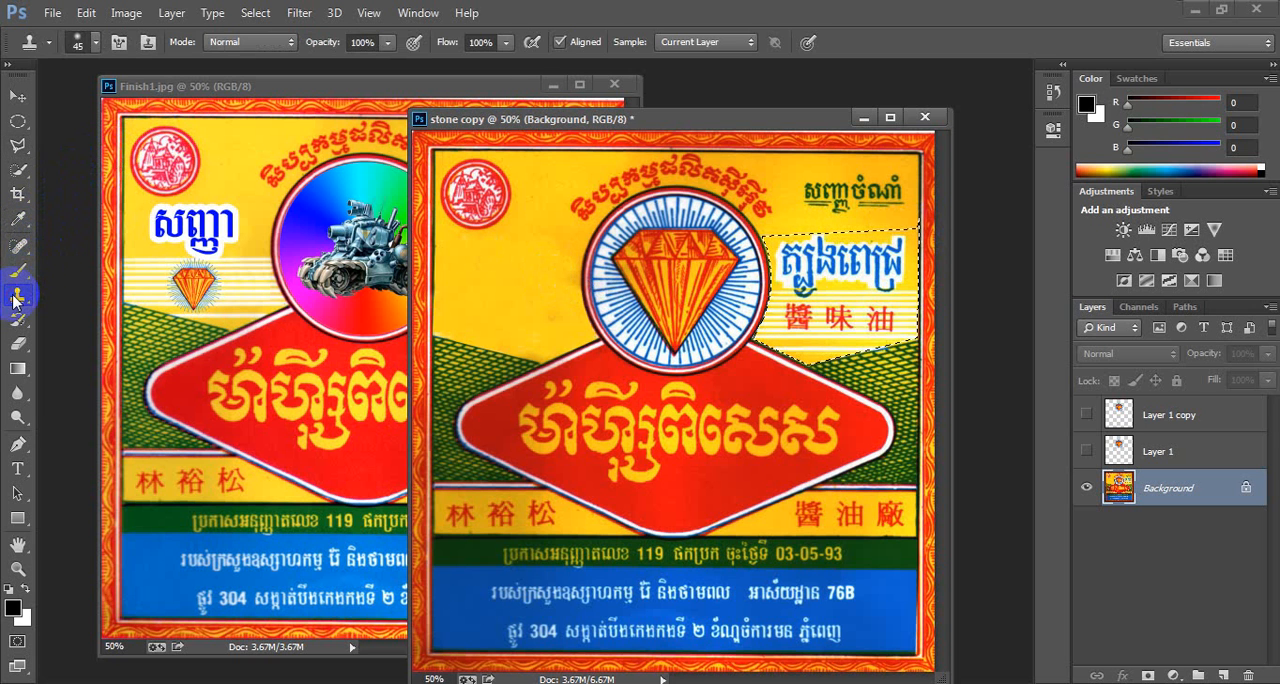
{"action": "right_click", "coordinate": [16, 300]}
{"action": "left_click", "coordinate": [87, 296]}
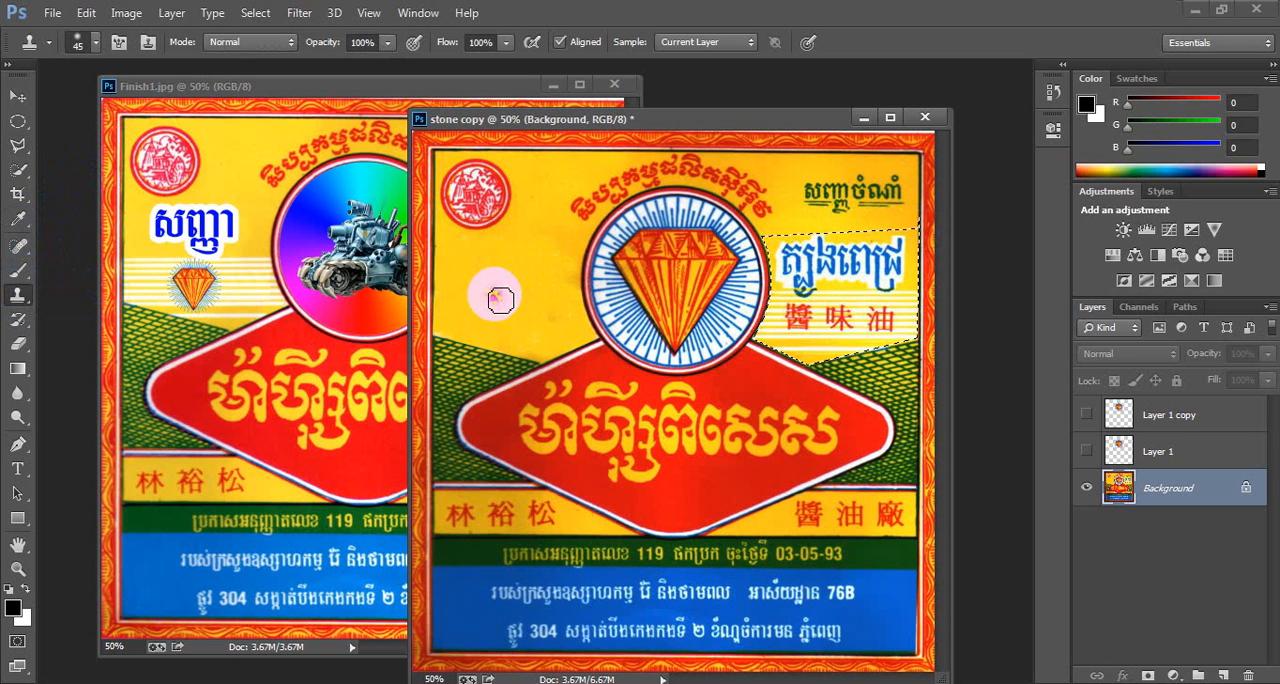
{"action": "key", "text": "bracketright"}
{"action": "key", "text": "bracketright"}
{"action": "key", "text": "bracketright"}
{"action": "key", "text": "bracketright"}
{"action": "key", "text": "bracketright"}
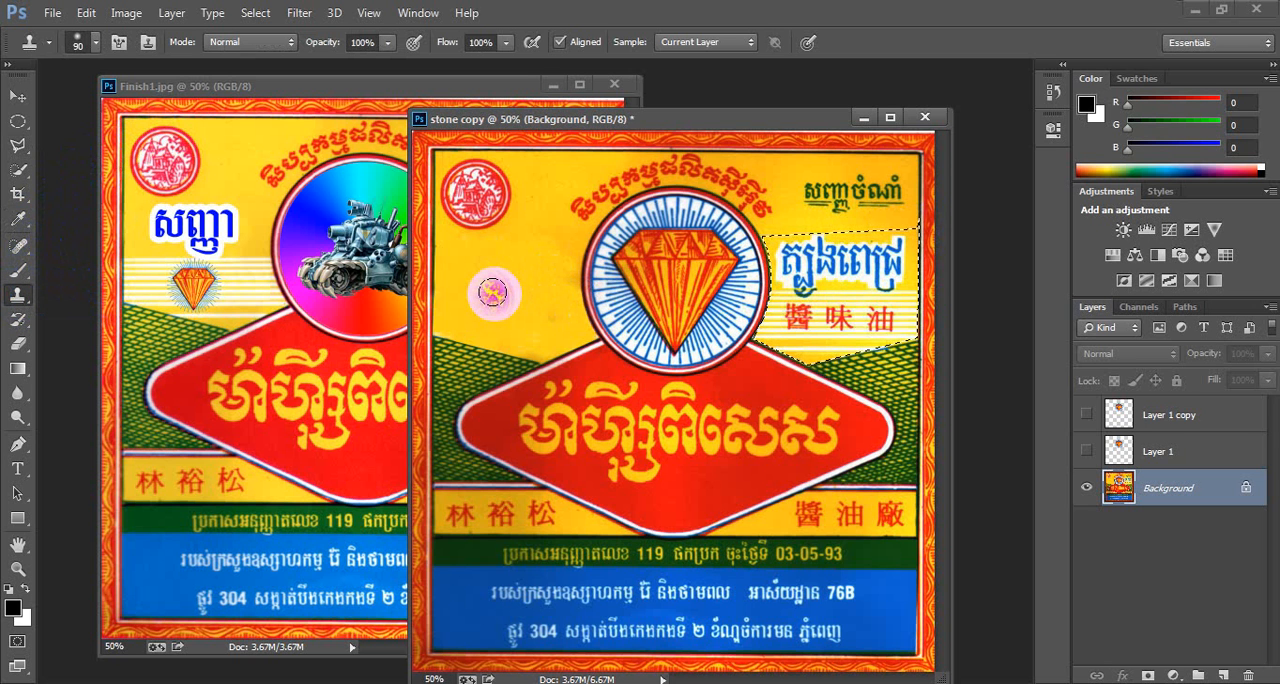
{"action": "key", "text": "bracketright"}
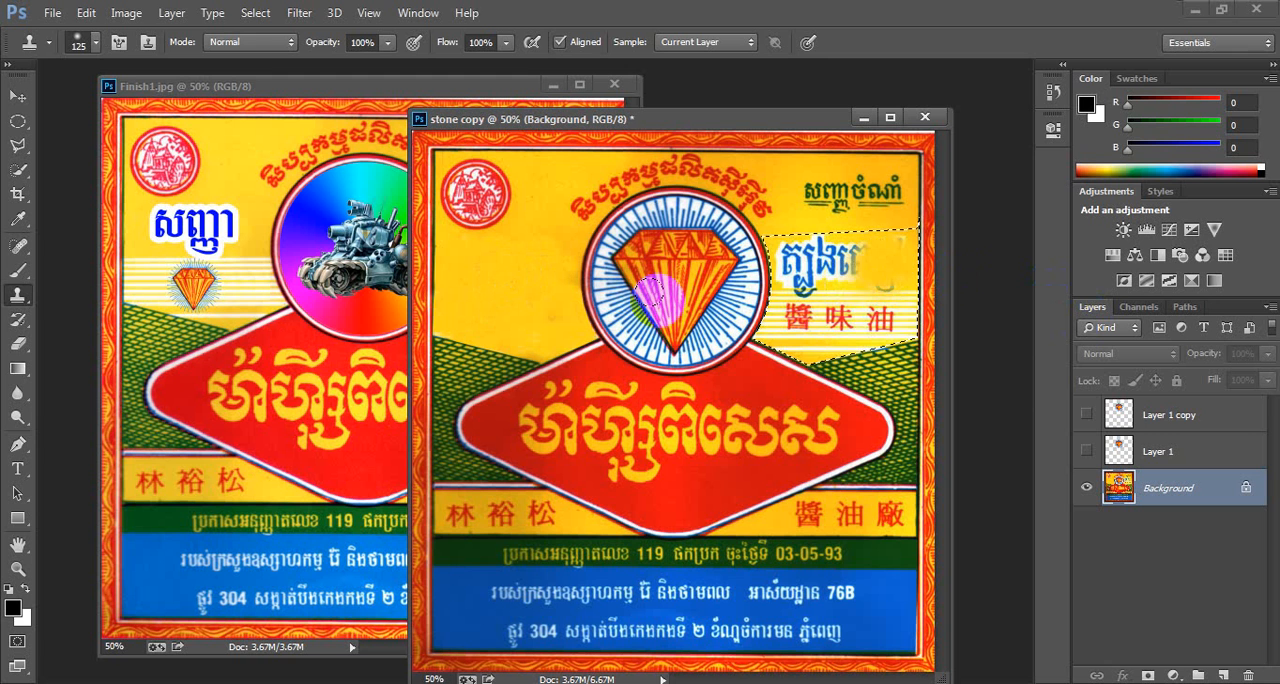
{"action": "left_click_drag", "start_coordinate": [725, 276], "coordinate": [755, 278]}
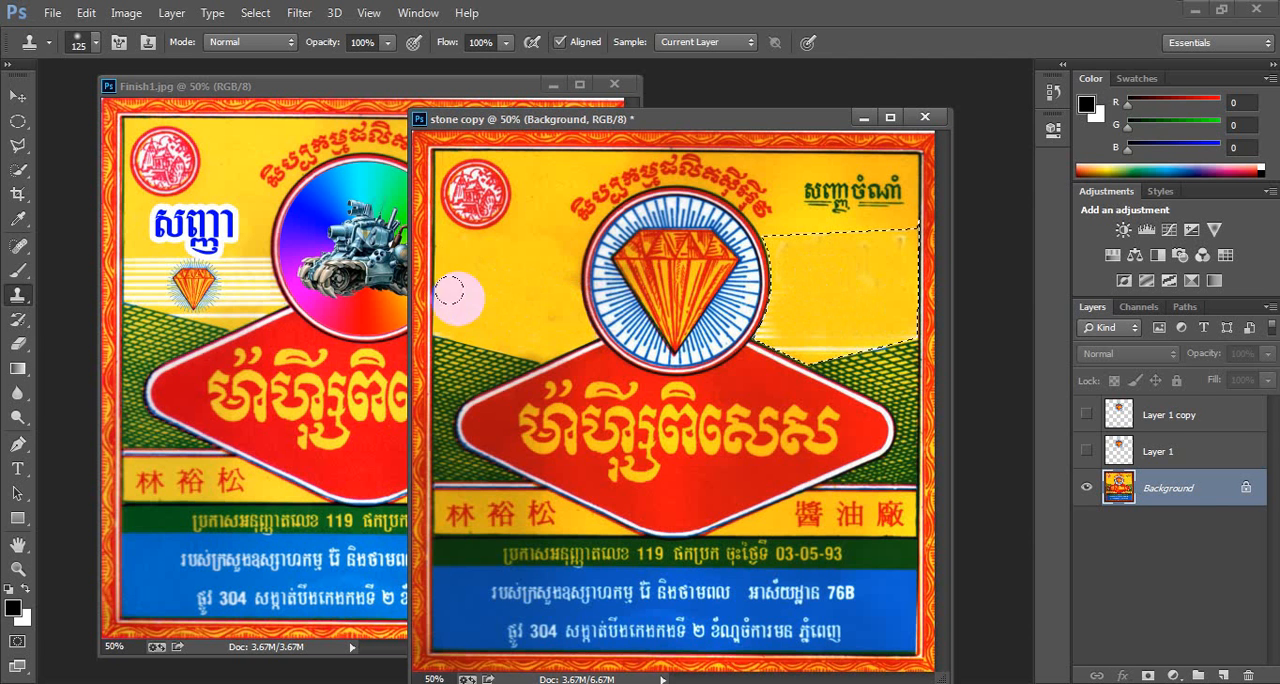
- Resample plain yellow and clone away the remaining text traces inside the right selection, then deselect
{"action": "left_click", "coordinate": [510, 281], "text": "alt"}
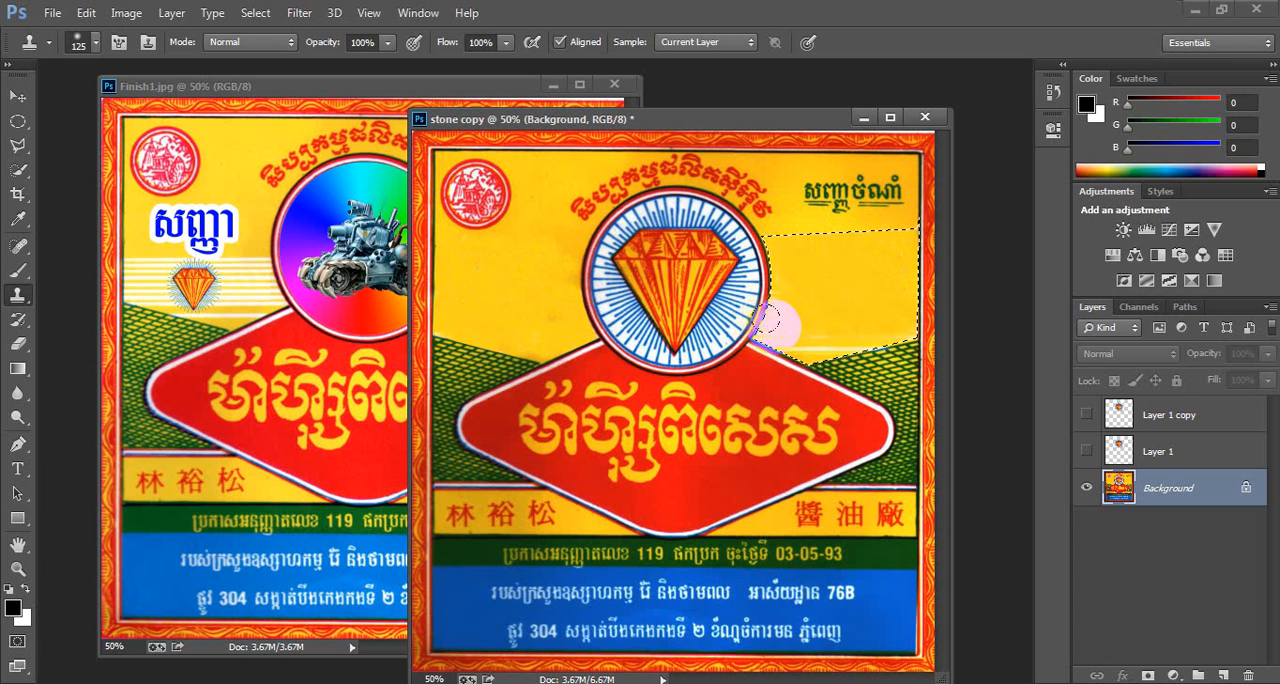
{"action": "left_click_drag", "start_coordinate": [766, 319], "coordinate": [769, 324]}
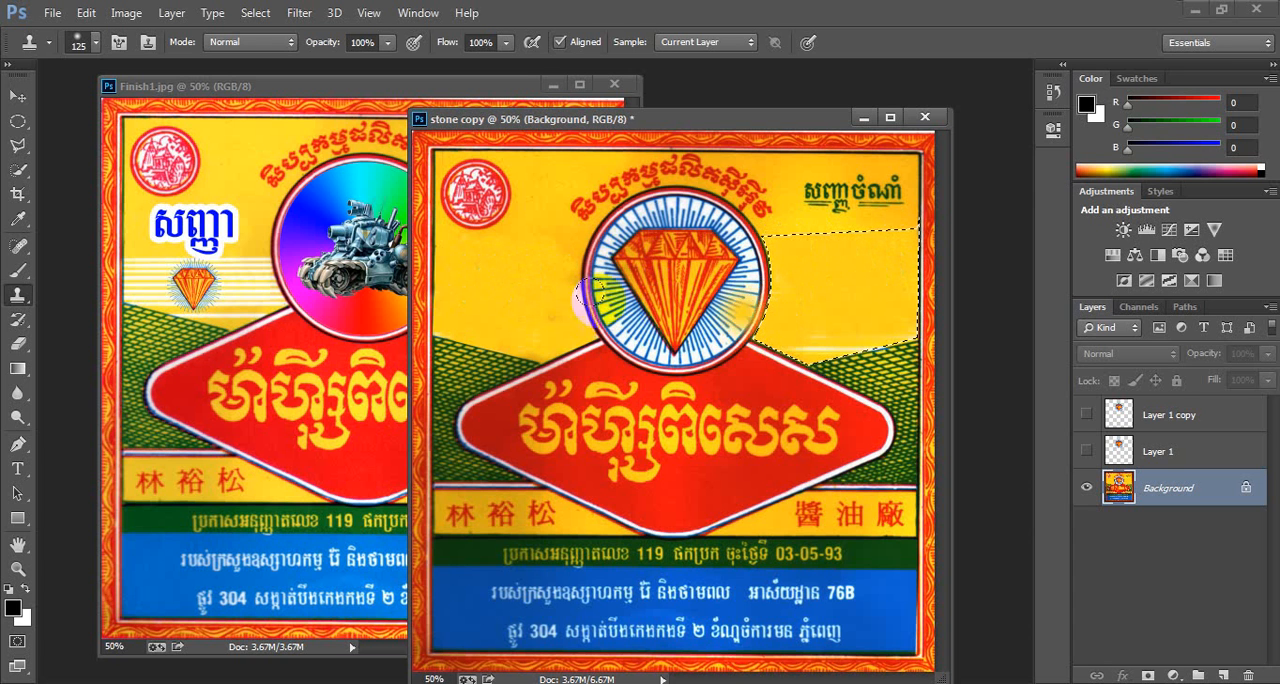
{"action": "left_click", "coordinate": [502, 282], "text": "alt"}
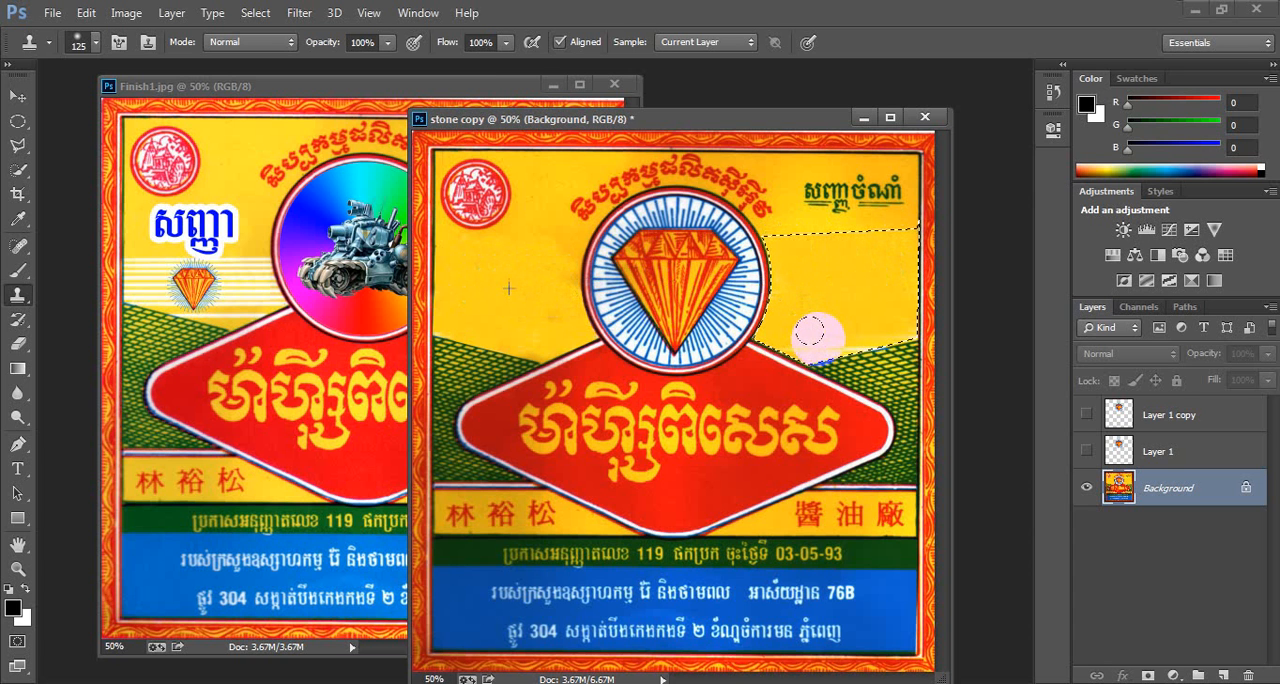
{"action": "left_click_drag", "start_coordinate": [810, 331], "coordinate": [808, 332]}
{"action": "left_click", "coordinate": [501, 279], "text": "alt"}
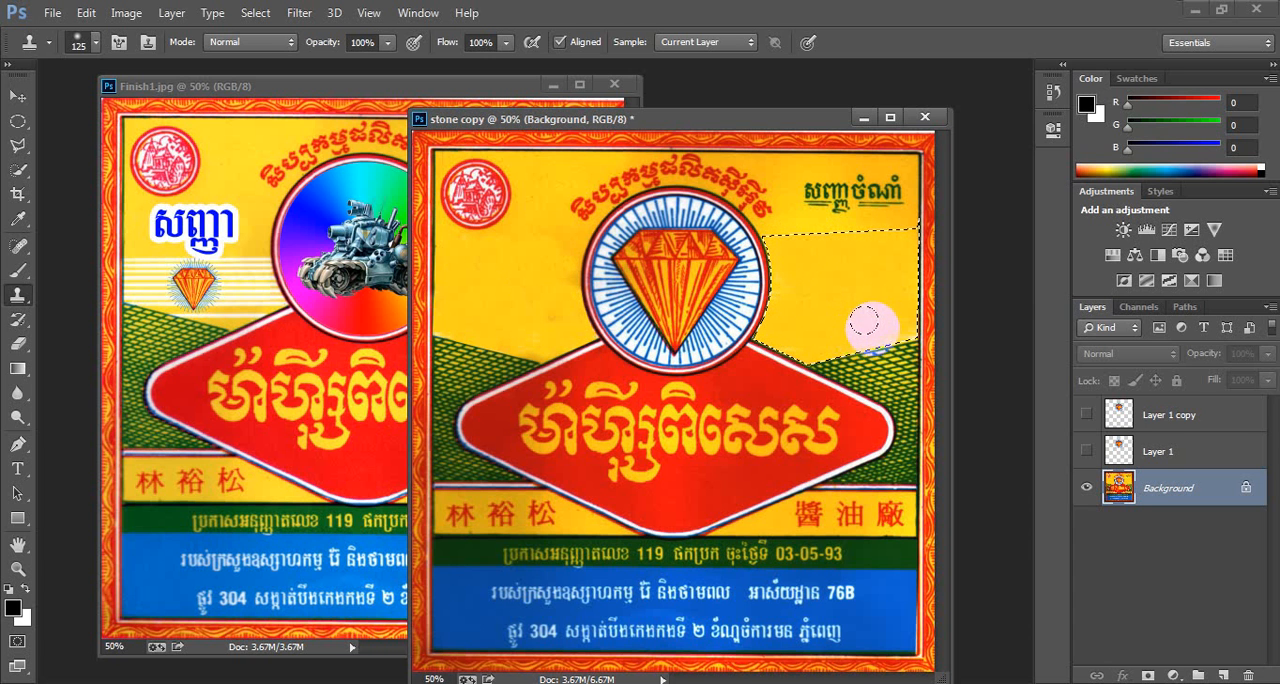
{"action": "left_click", "coordinate": [503, 284], "text": "alt"}
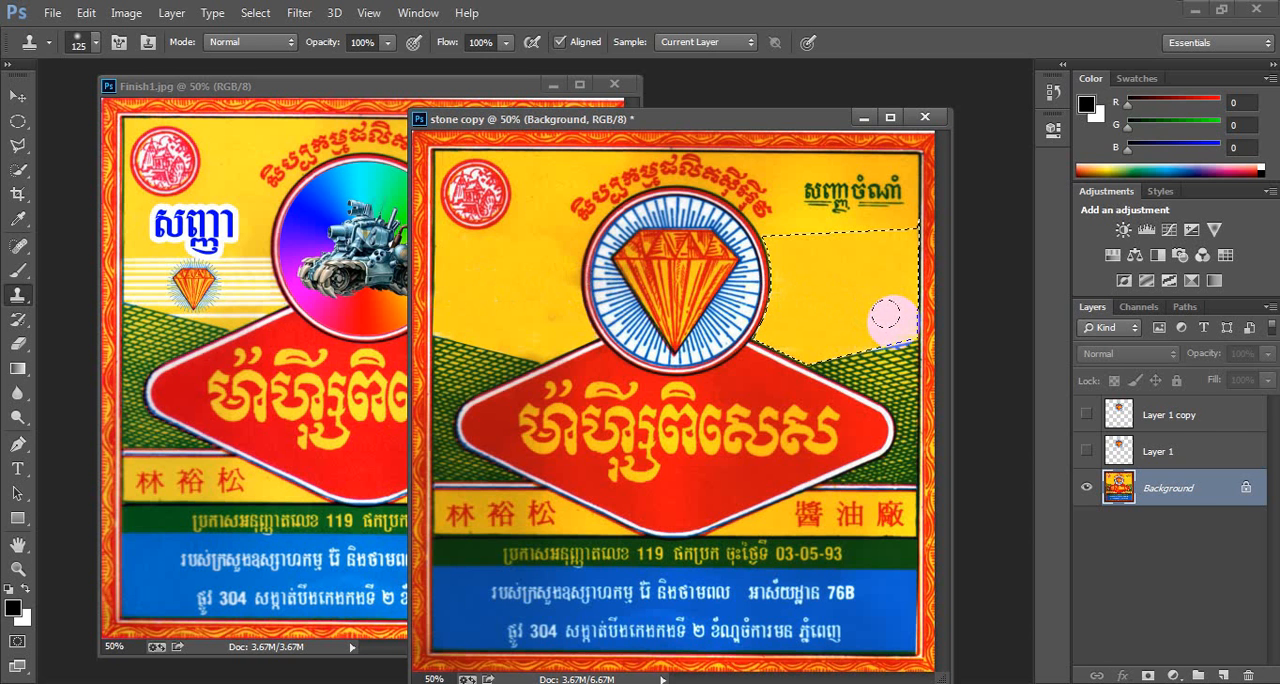
{"action": "mouse_move", "coordinate": [903, 319]}
{"action": "left_mouse_down"}
{"action": "mouse_move", "coordinate": [850, 300]}
{"action": "mouse_move", "coordinate": [836, 271]}
{"action": "mouse_move", "coordinate": [868, 296]}
{"action": "mouse_move", "coordinate": [838, 328]}
{"action": "mouse_move", "coordinate": [791, 332]}
{"action": "left_mouse_up"}
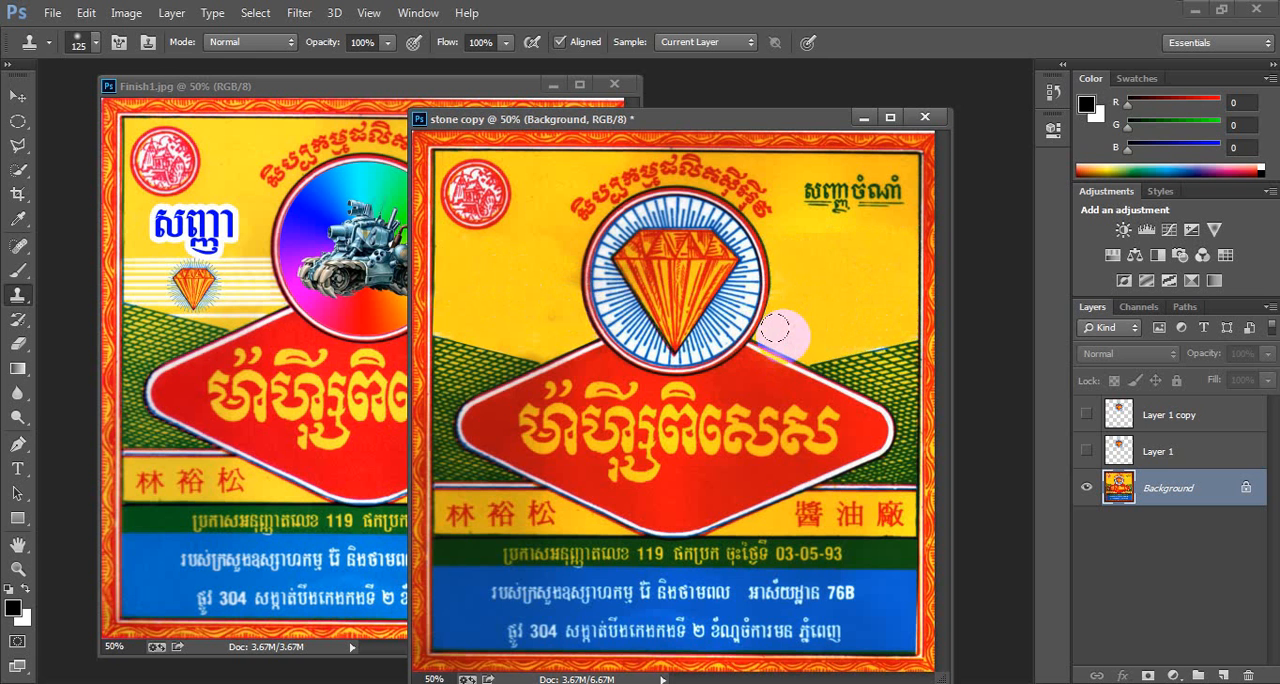
{"action": "key", "text": "ctrl+d"}
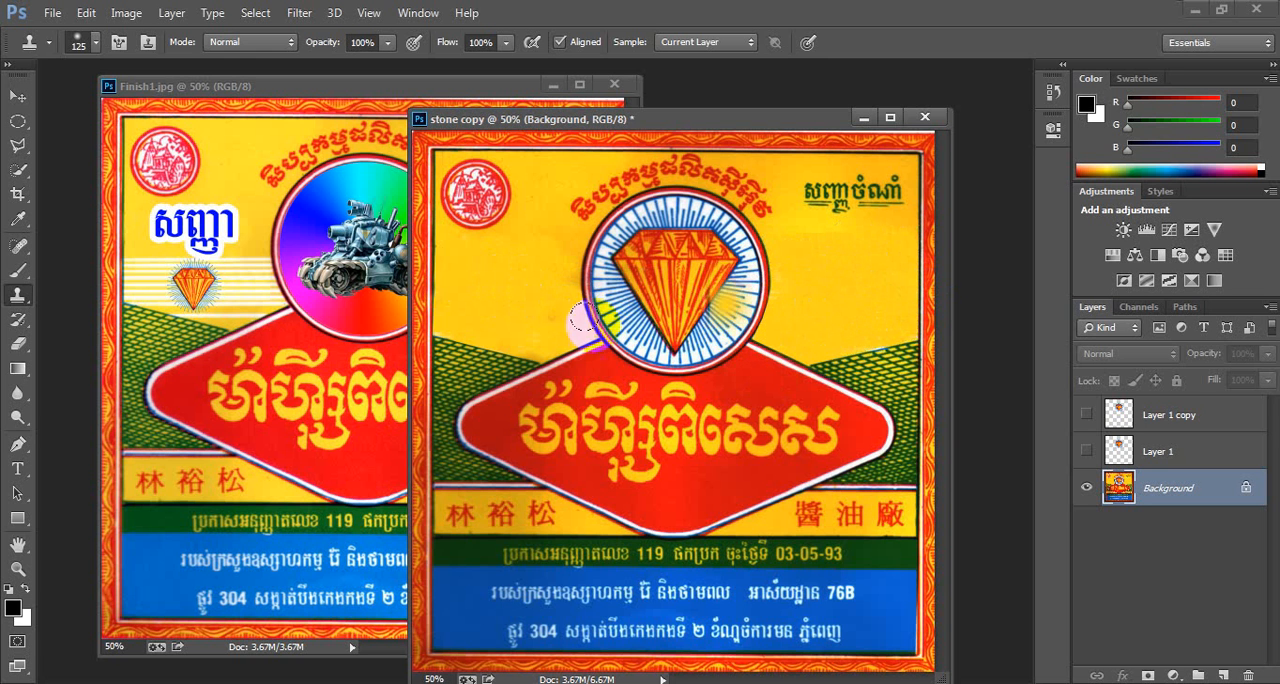
- Draw a thin horizontal rectangular marquee strip across the label near the top of the diamond emblem
{"action": "left_click", "coordinate": [268, 87]}
{"action": "left_click", "coordinate": [686, 113]}
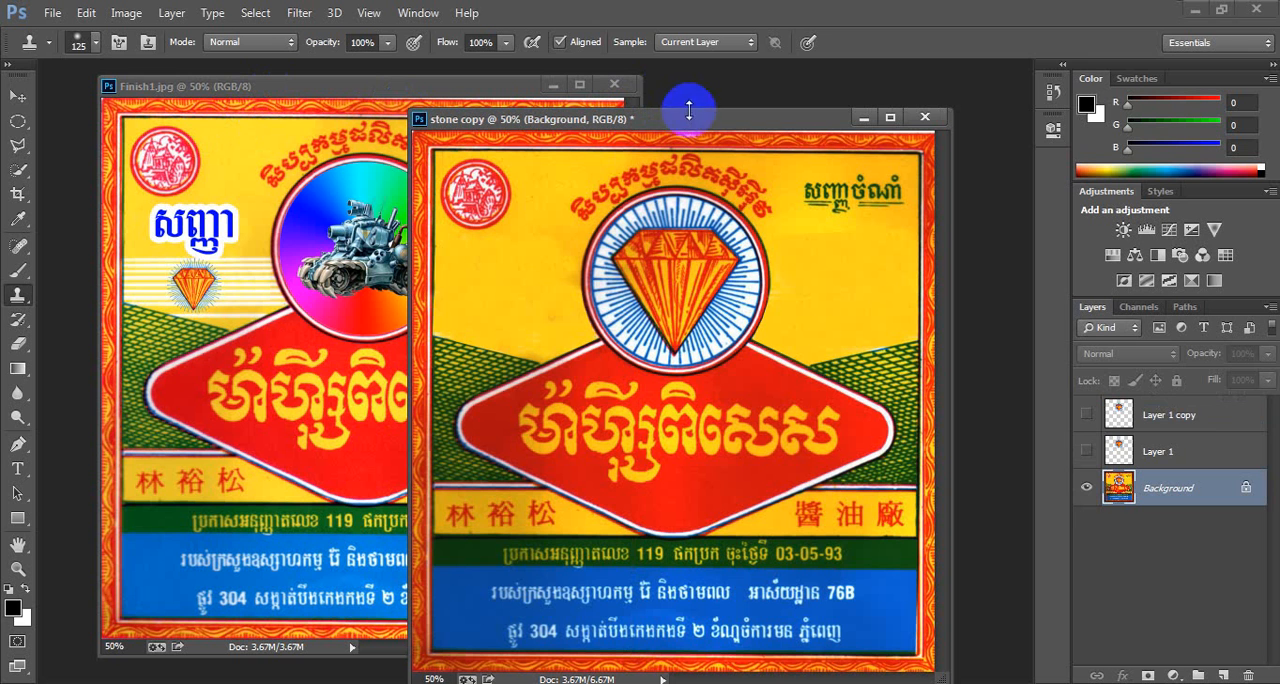
{"action": "left_click", "coordinate": [18, 96]}
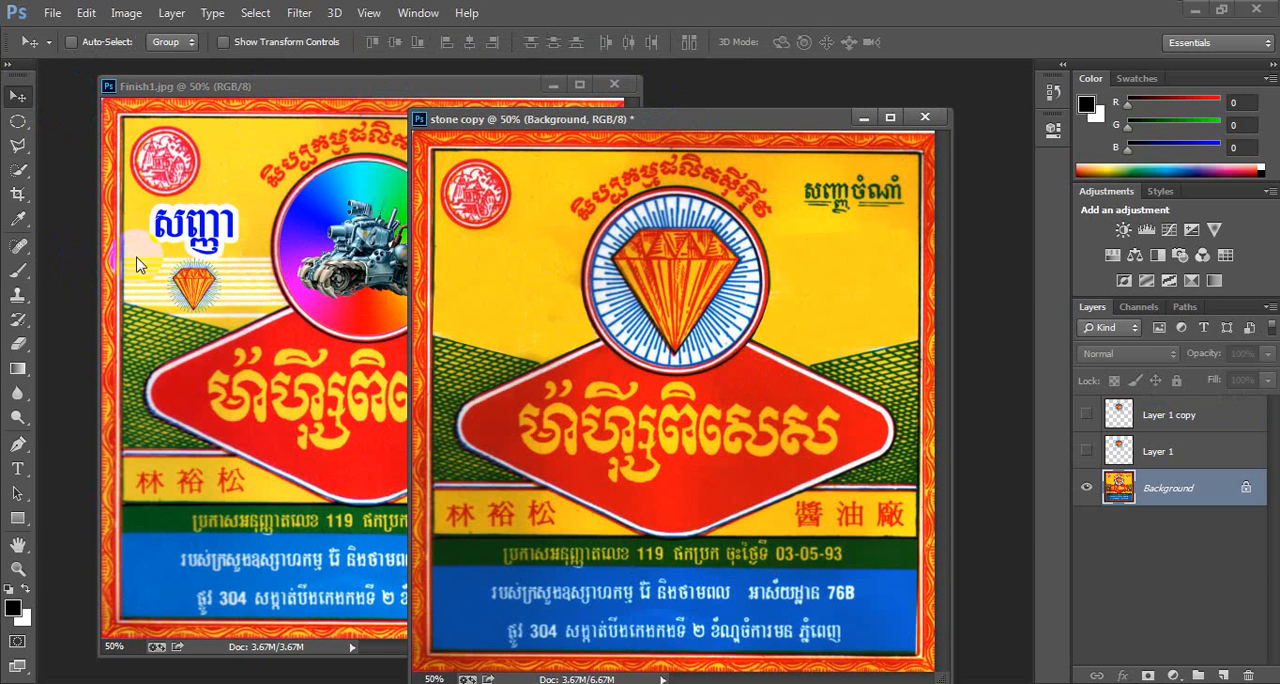
{"action": "left_click", "coordinate": [96, 276]}
{"action": "left_click", "coordinate": [17, 120]}
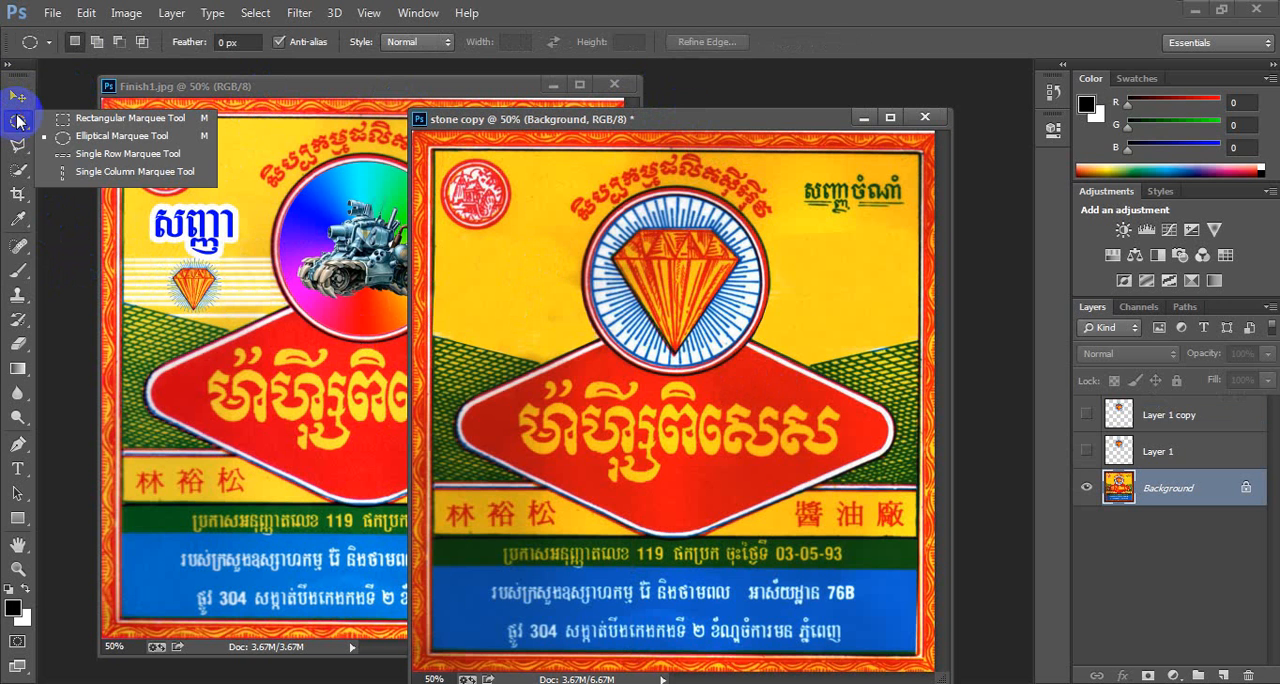
{"action": "left_click", "coordinate": [132, 119]}
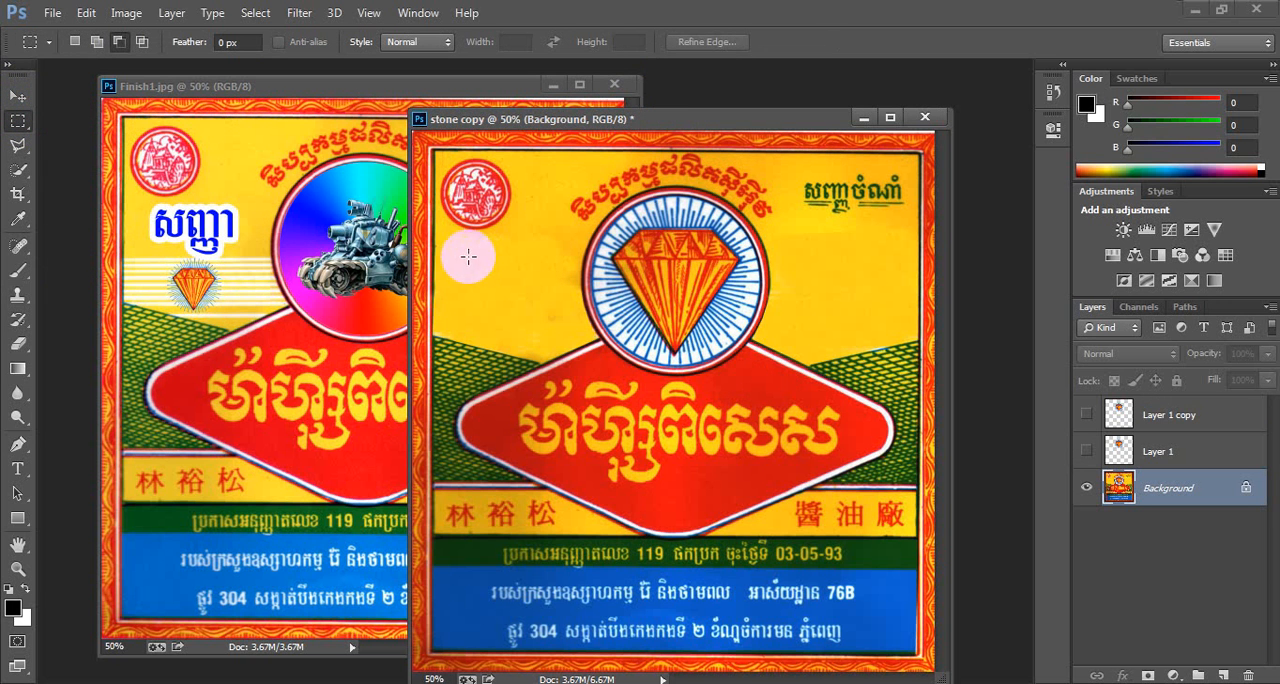
{"action": "left_click_drag", "start_coordinate": [432, 244], "coordinate": [918, 248]}
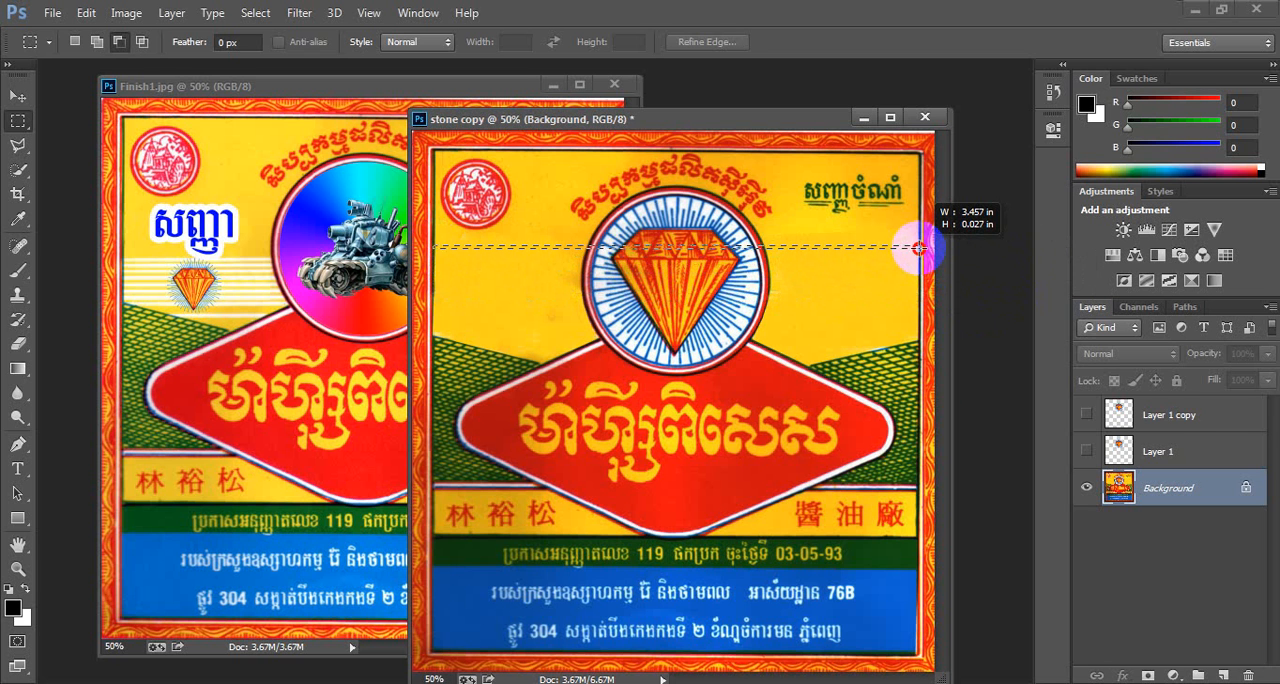
{"action": "left_click_drag", "start_coordinate": [918, 247], "coordinate": [920, 250]}
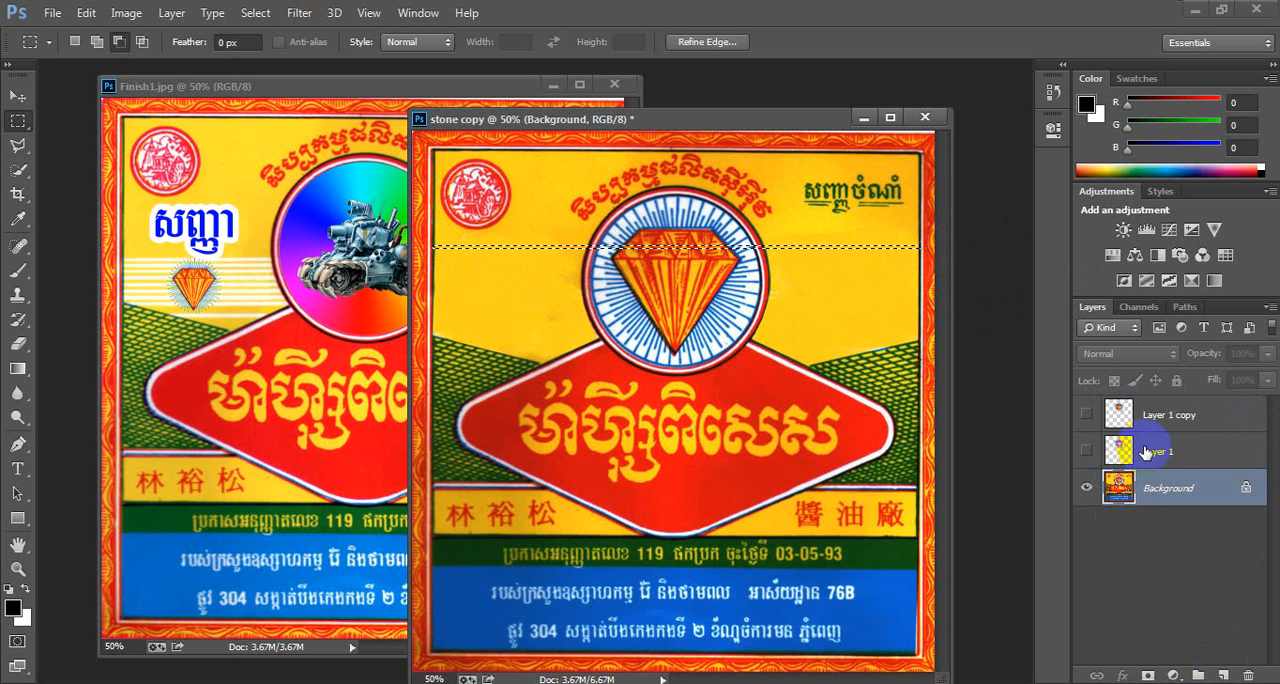
{"action": "left_click", "coordinate": [1197, 676]}
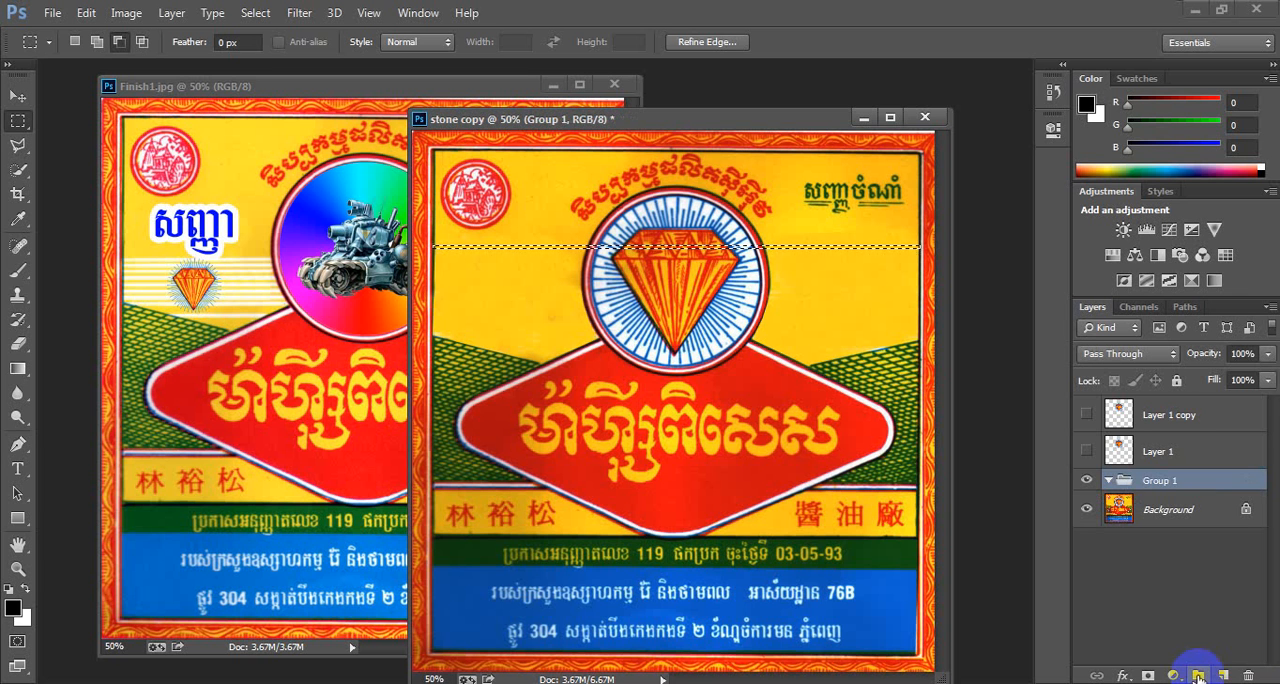
{"action": "left_click", "coordinate": [1155, 483]}
{"action": "right_click", "coordinate": [1158, 484]}
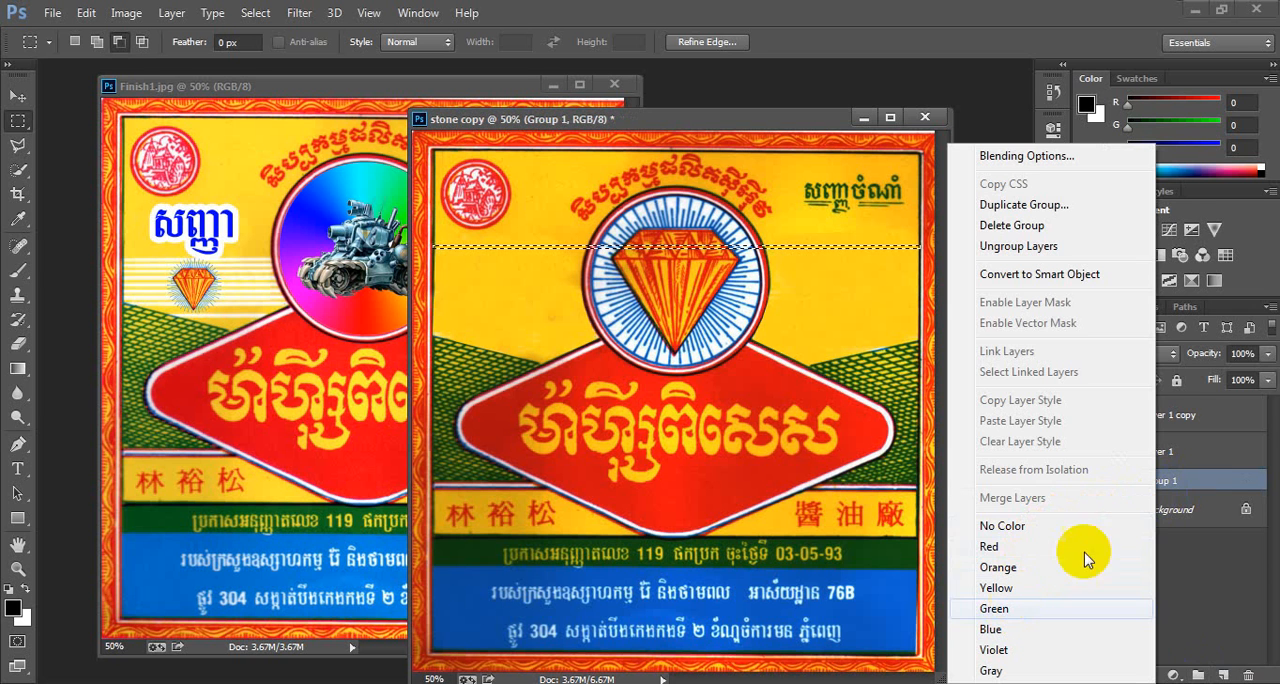
{"action": "left_click", "coordinate": [1207, 482]}
{"action": "left_click_drag", "start_coordinate": [1205, 485], "coordinate": [1248, 677]}
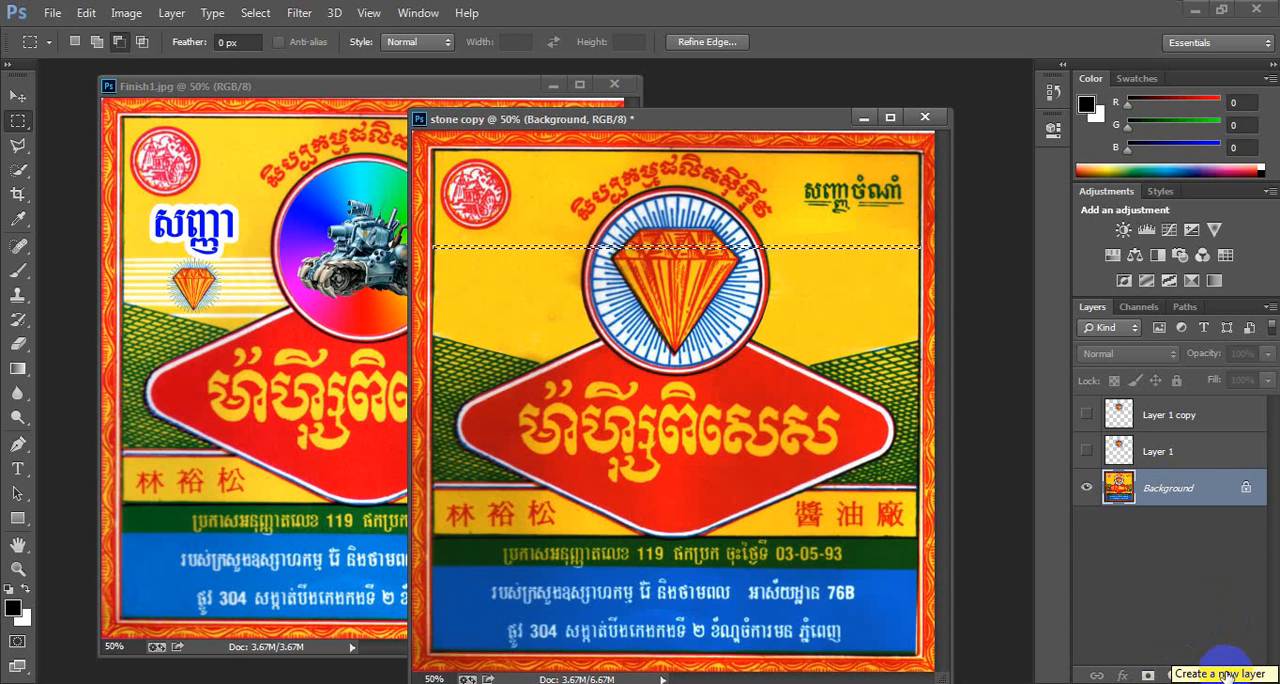
- Add a new layer and fill the strip selection with white using the Paint Bucket
{"action": "left_click", "coordinate": [1225, 675]}
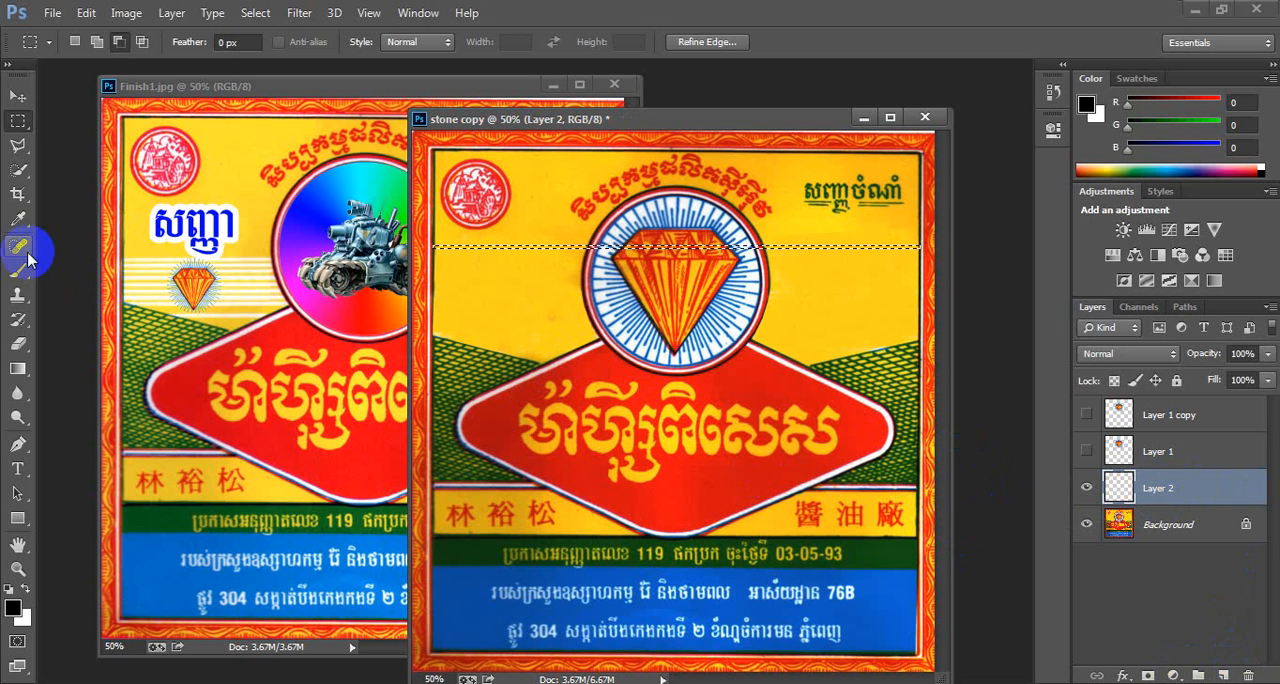
{"action": "left_click", "coordinate": [19, 372]}
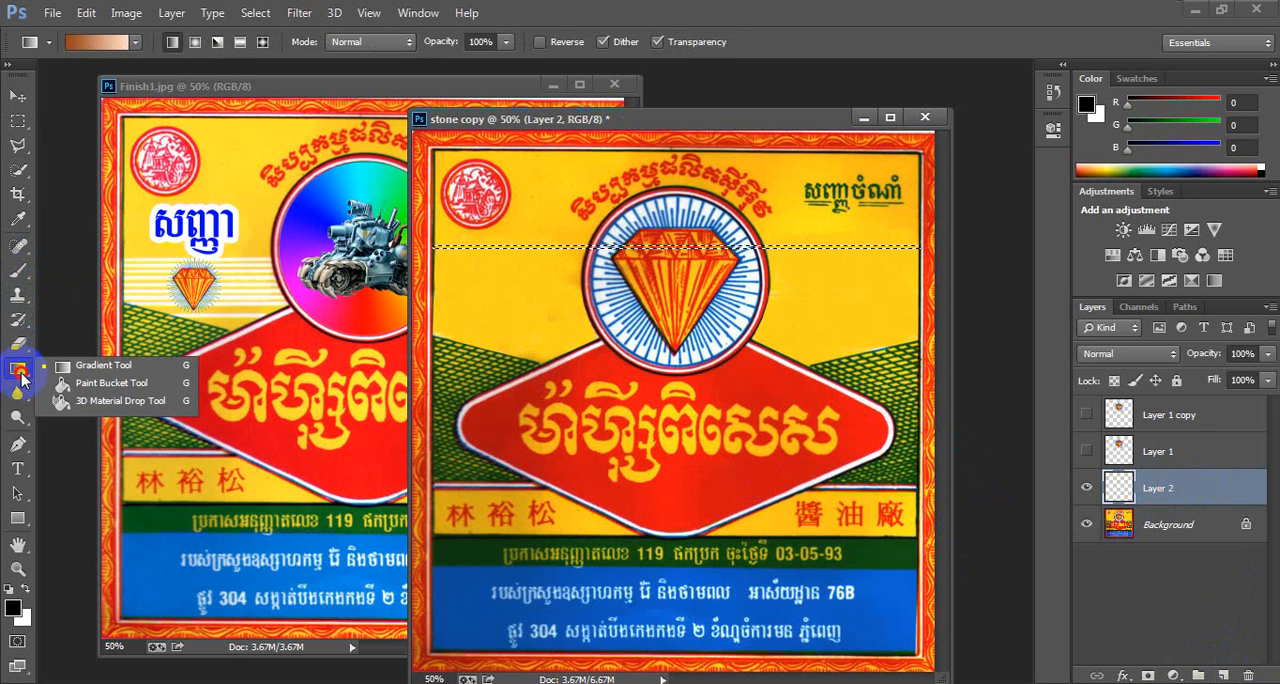
{"action": "left_click", "coordinate": [131, 389]}
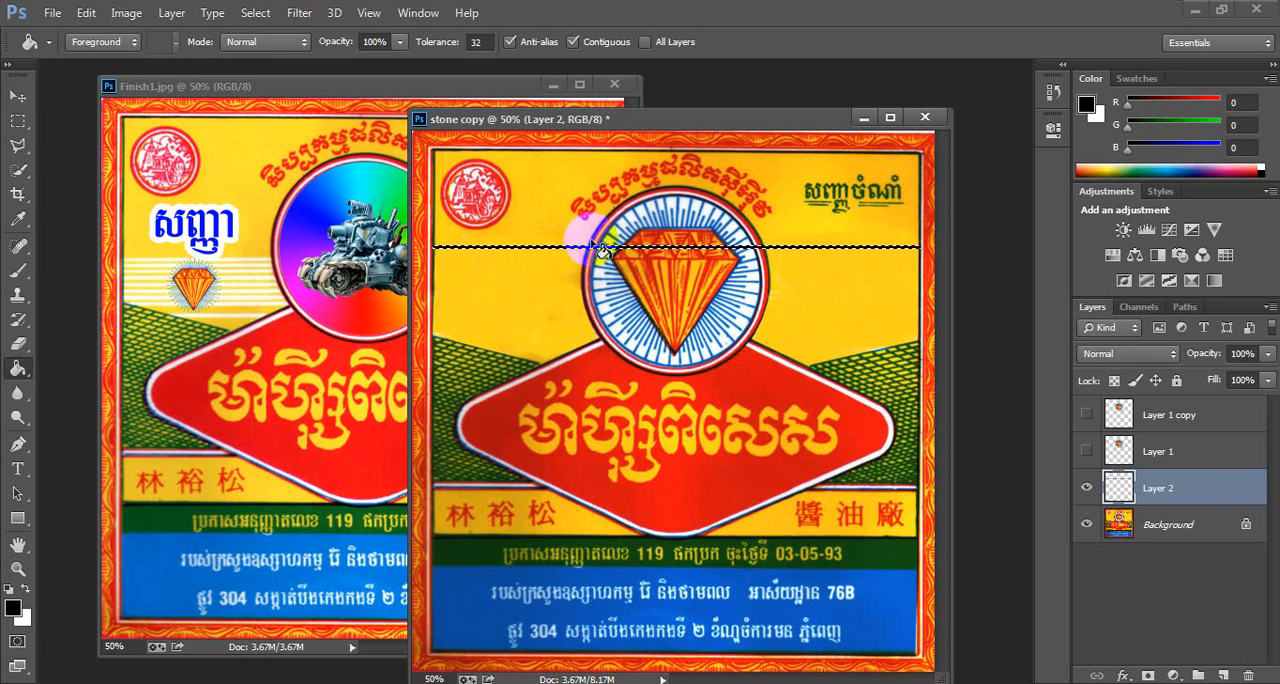
{"action": "left_click", "coordinate": [22, 607]}
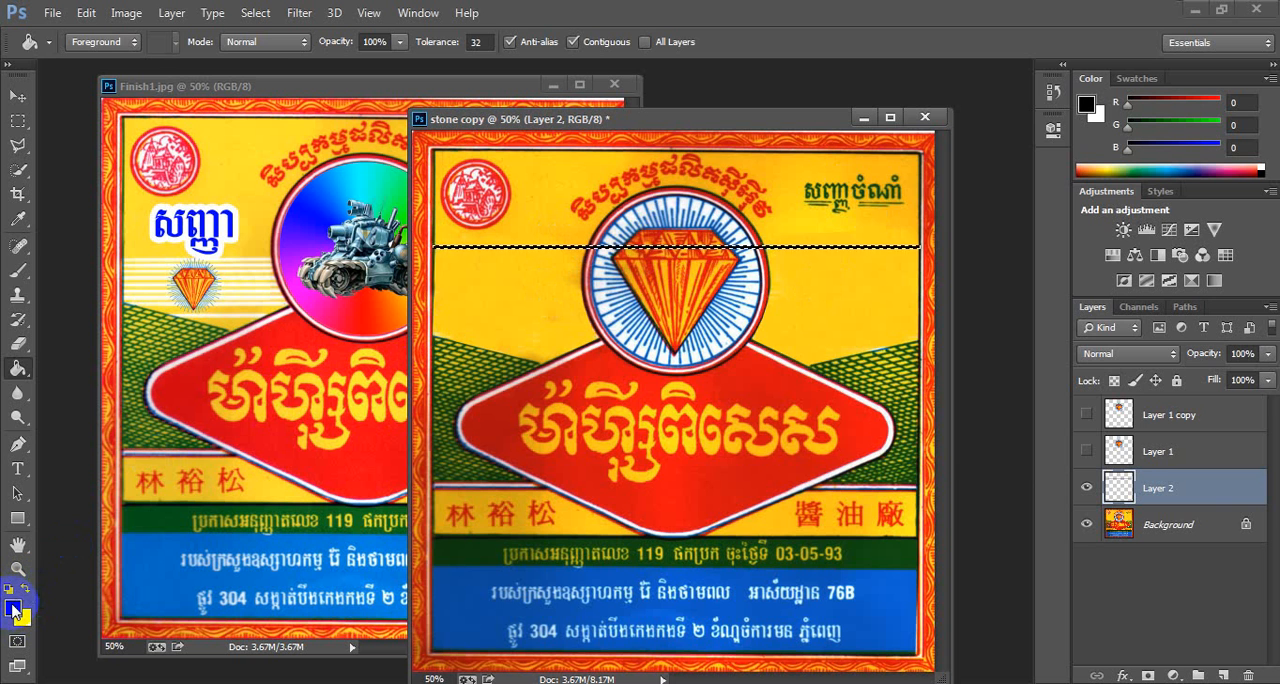
{"action": "left_click", "coordinate": [14, 609]}
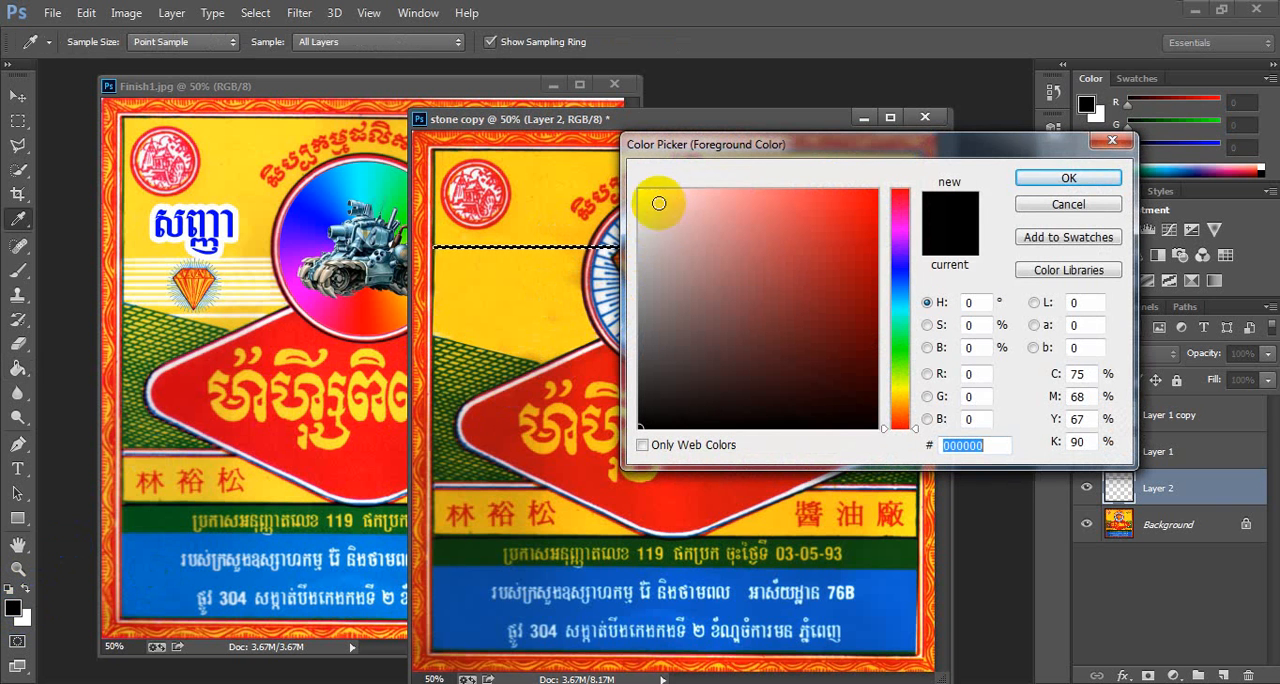
{"action": "left_click", "coordinate": [1100, 178]}
{"action": "key", "text": "g"}
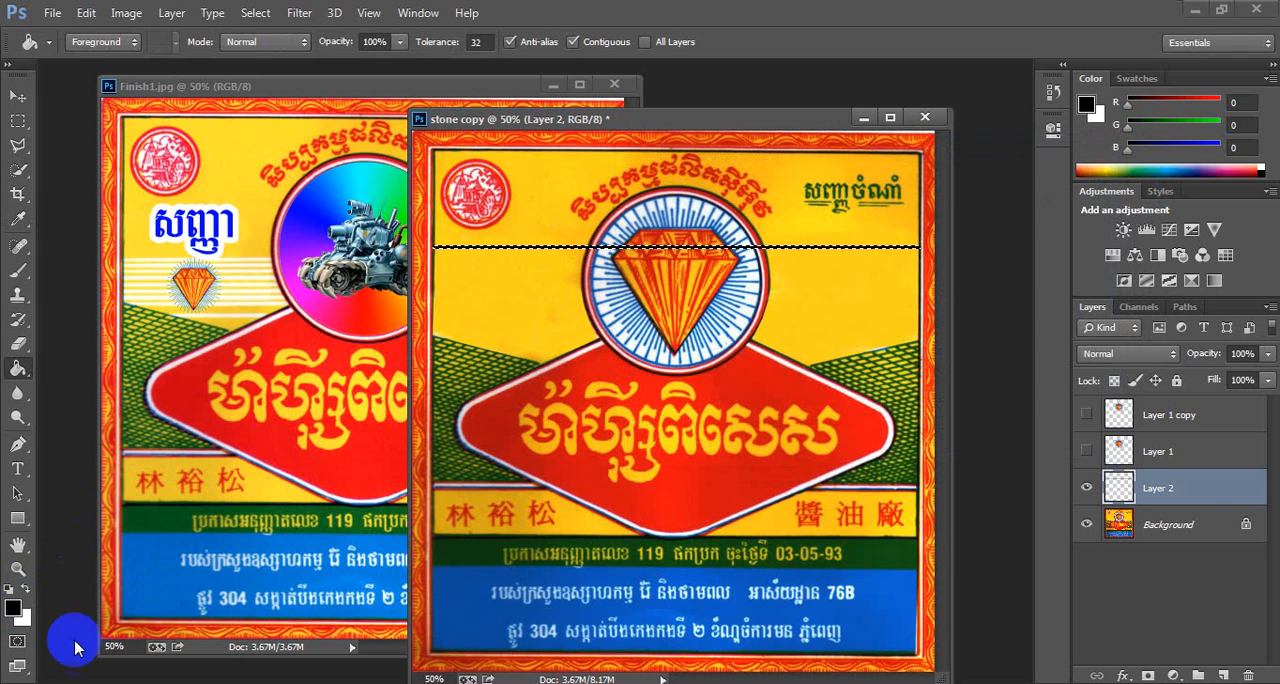
{"action": "left_click", "coordinate": [26, 590]}
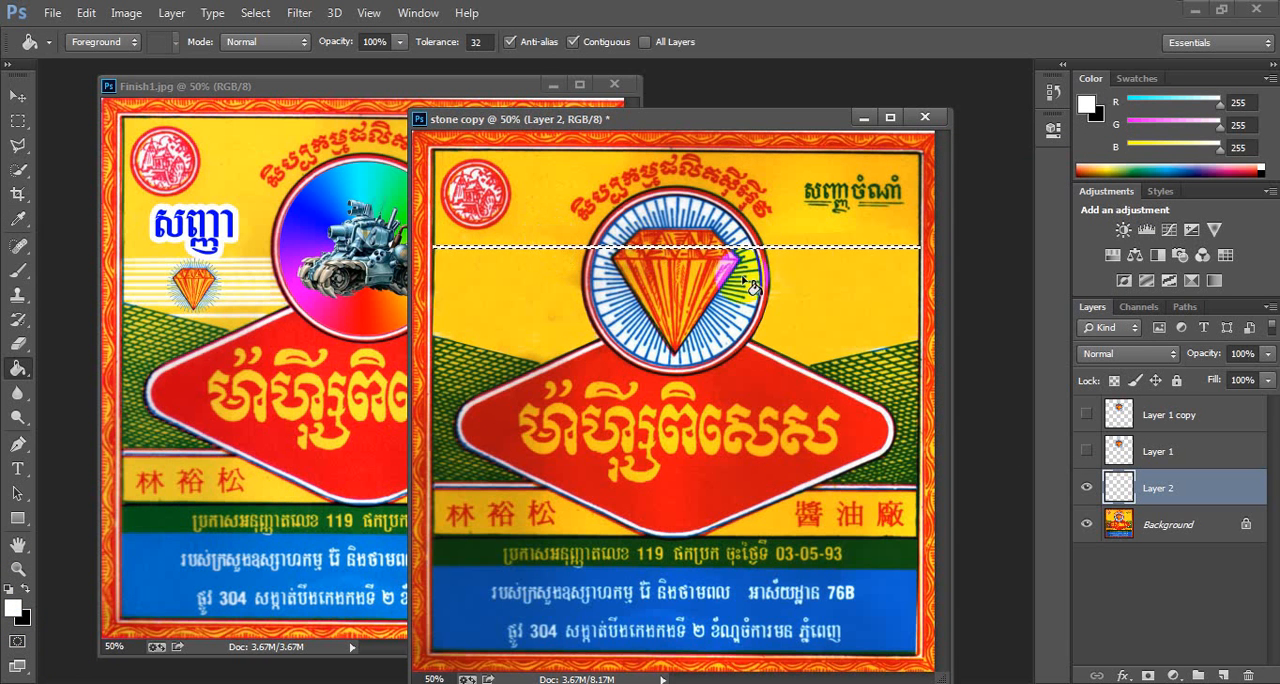
{"action": "left_click", "coordinate": [805, 262]}
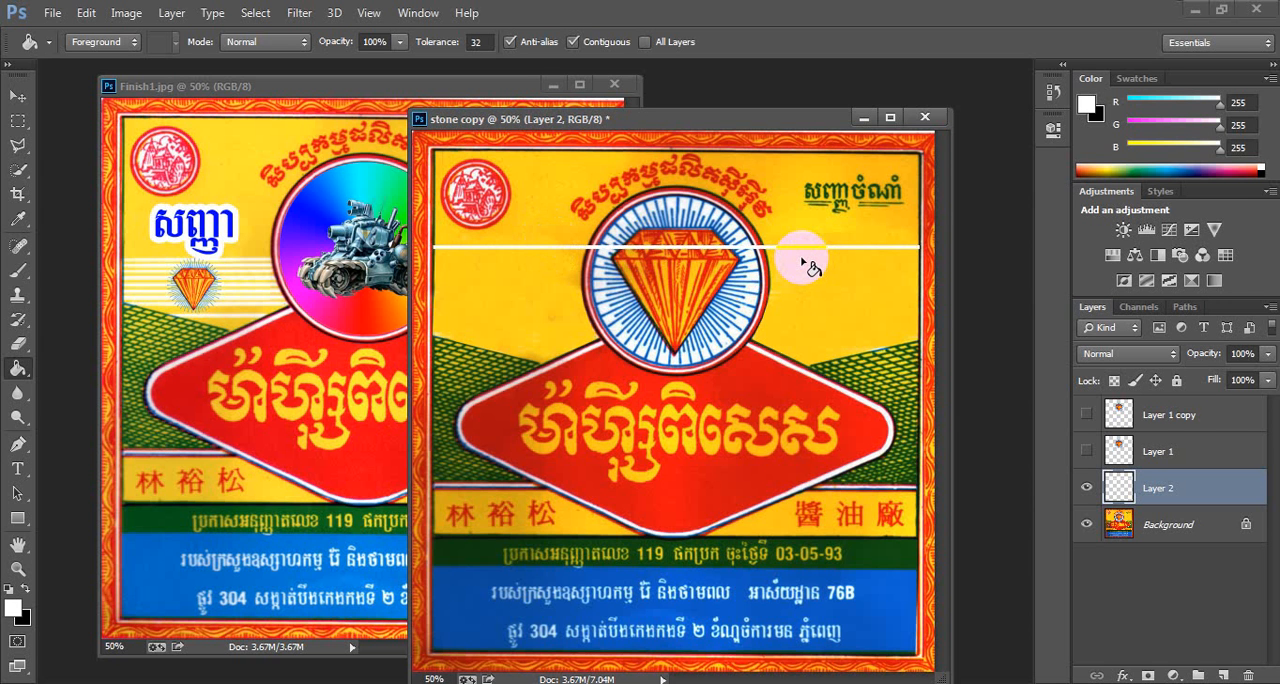
- Duplicate the white stripe layer and move the copy slightly below the original with Free Transform
{"action": "key", "text": "ctrl+j"}
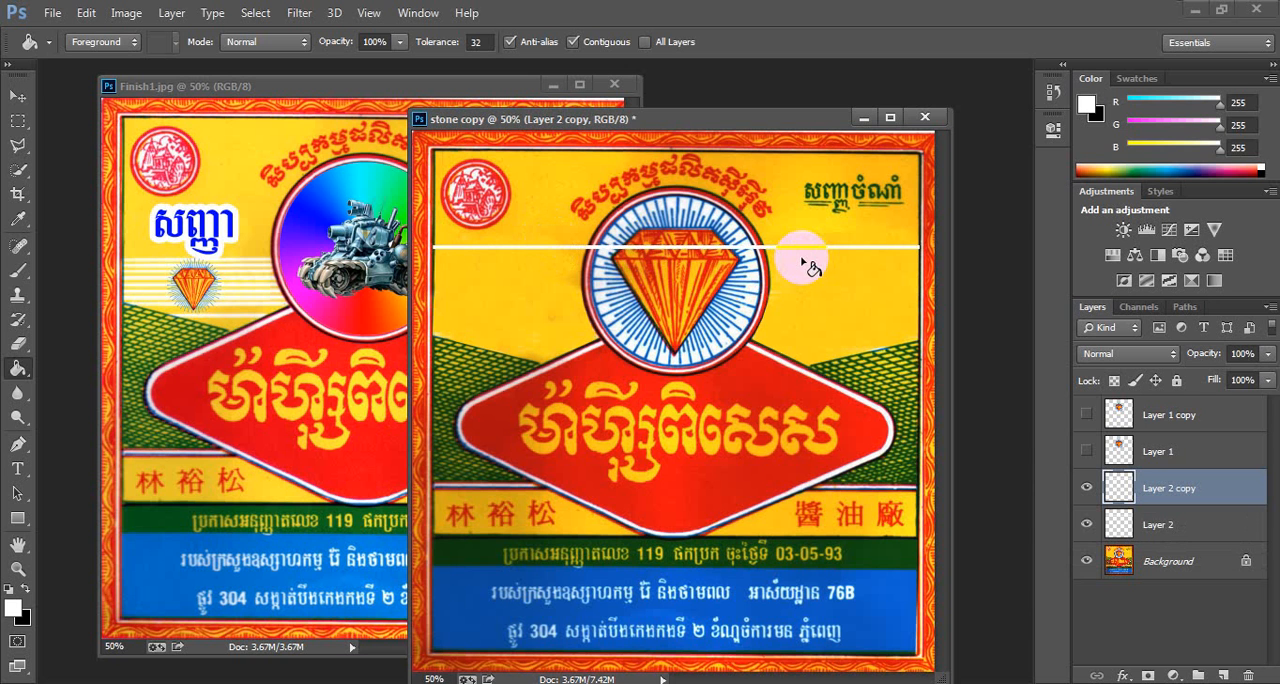
{"action": "key", "text": "ctrl+t"}
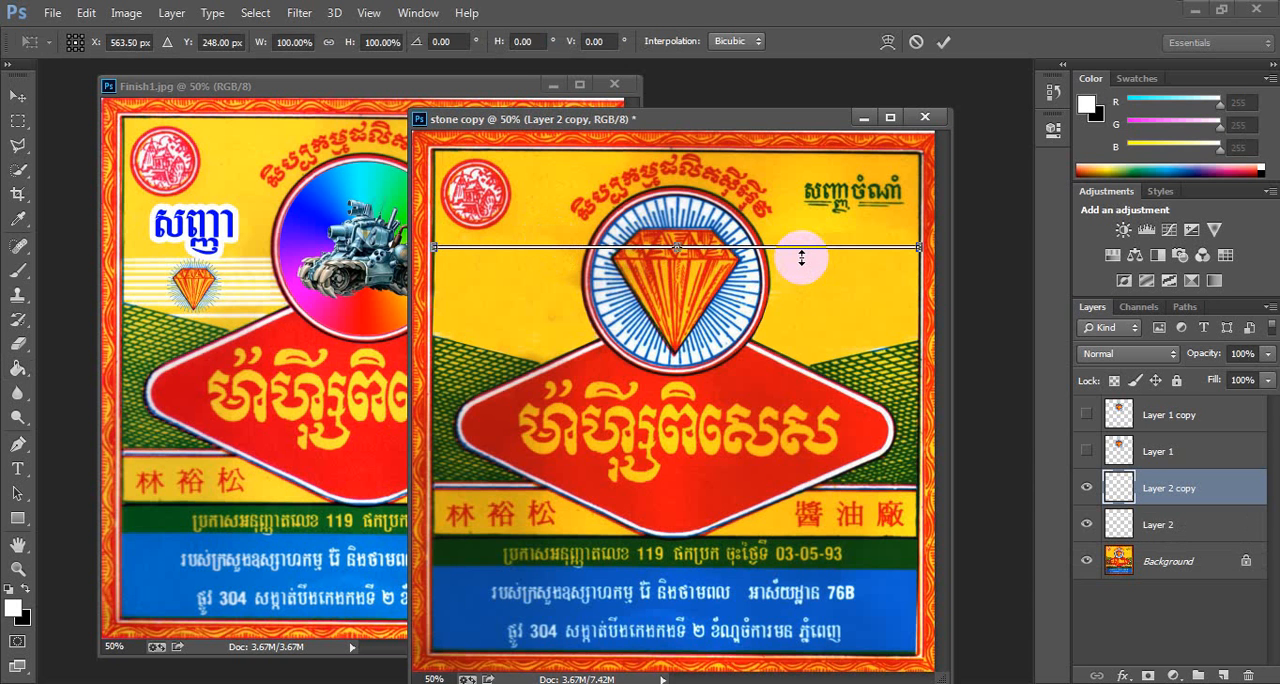
{"action": "key", "text": "shift+Down"}
{"action": "key", "text": "shift+Down"}
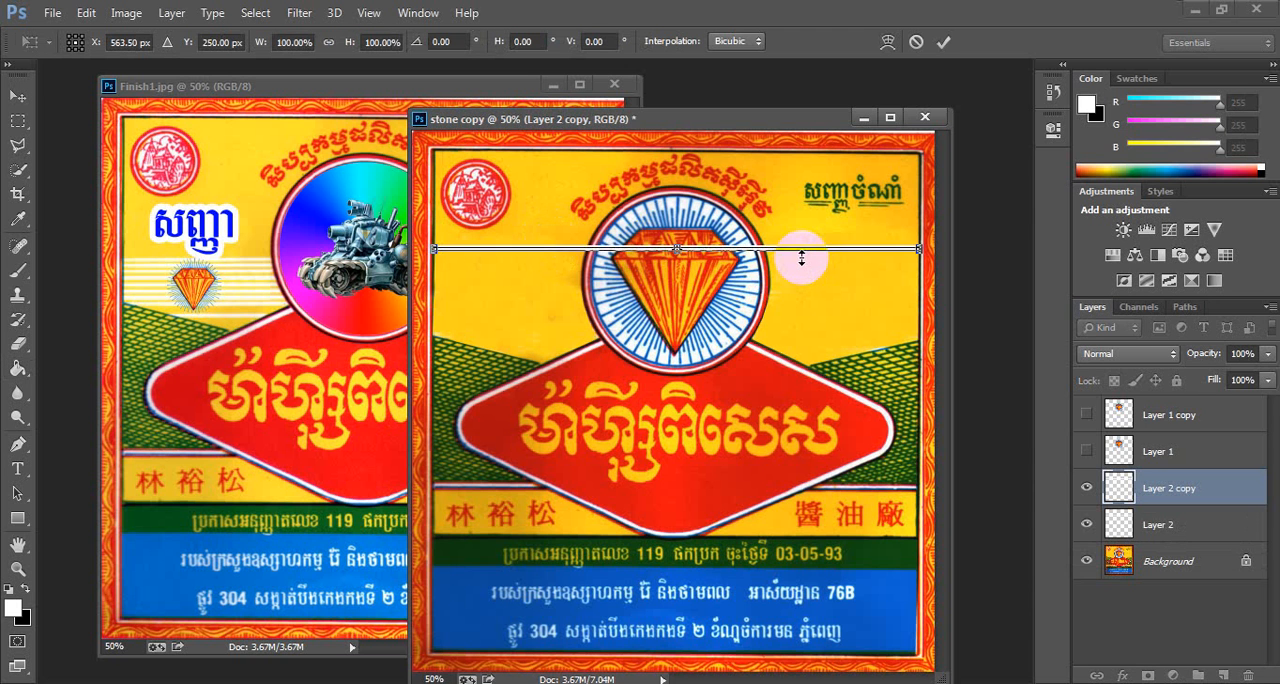
{"action": "left_click_drag", "start_coordinate": [801, 262], "coordinate": [801, 258]}
{"action": "key", "text": "Return"}
- Repeat the duplicate-and-move transform to stack several more evenly spaced white stripes
{"action": "key", "text": "g"}
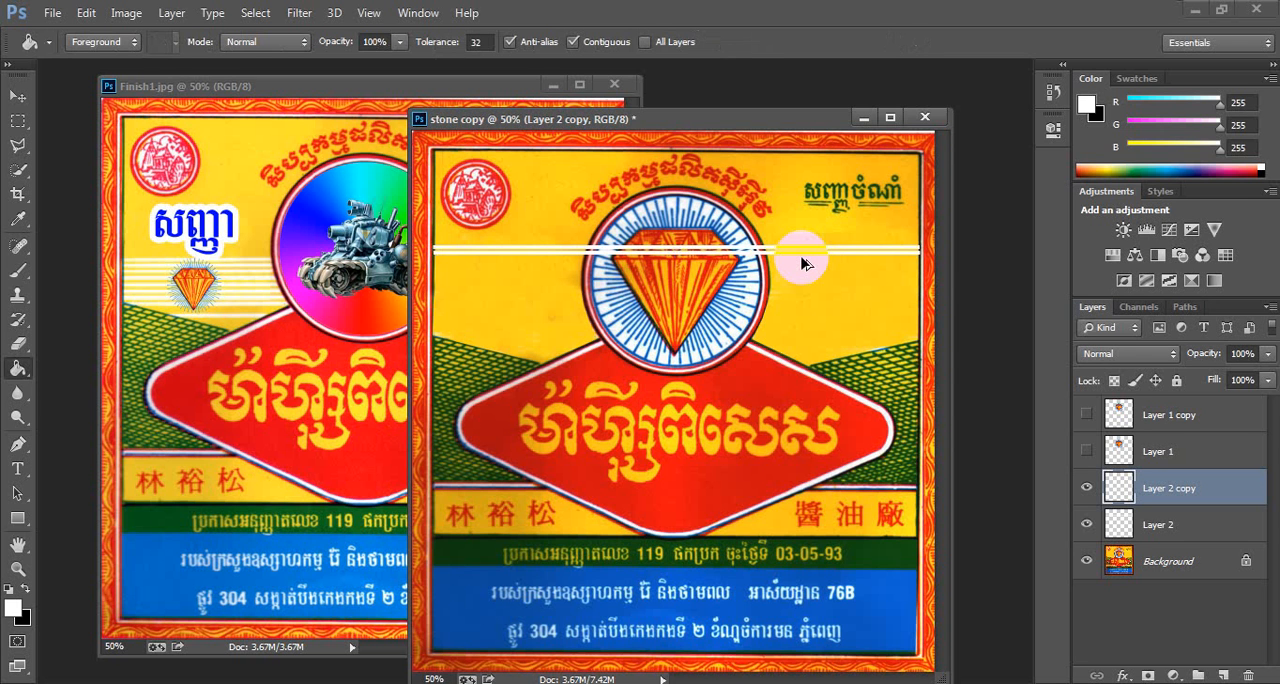
{"action": "key", "text": "ctrl+alt+shift+t"}
{"action": "key", "text": "ctrl+alt+shift+t"}
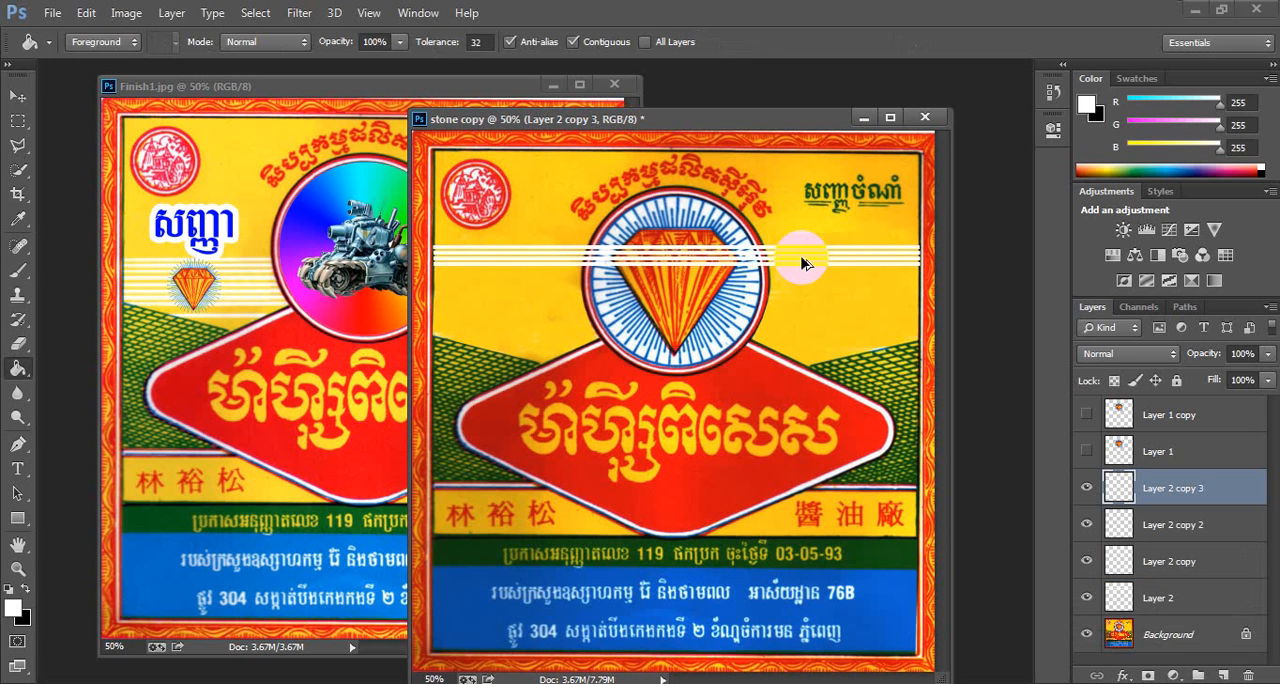
{"action": "key", "text": "ctrl+alt+shift+t"}
{"action": "key", "text": "ctrl+alt+shift+t"}
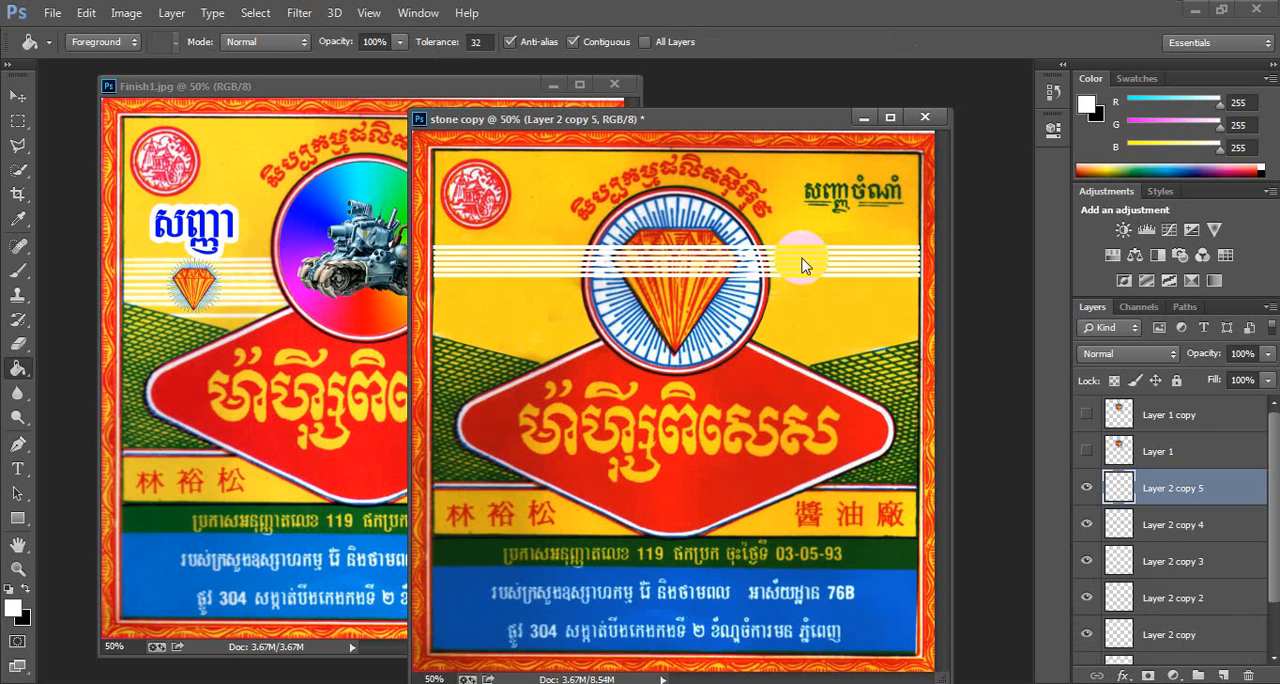
- Repeat the duplicate transform four more times, then nudge the newest stripe copy slightly lower with Free Transform
{"action": "key", "text": "ctrl+alt+shift+t"}
{"action": "key", "text": "ctrl+alt+shift+t"}
{"action": "key", "text": "ctrl+alt+shift+t"}
{"action": "key", "text": "ctrl+alt+shift+t"}
{"action": "key", "text": "ctrl+alt+shift+t"}
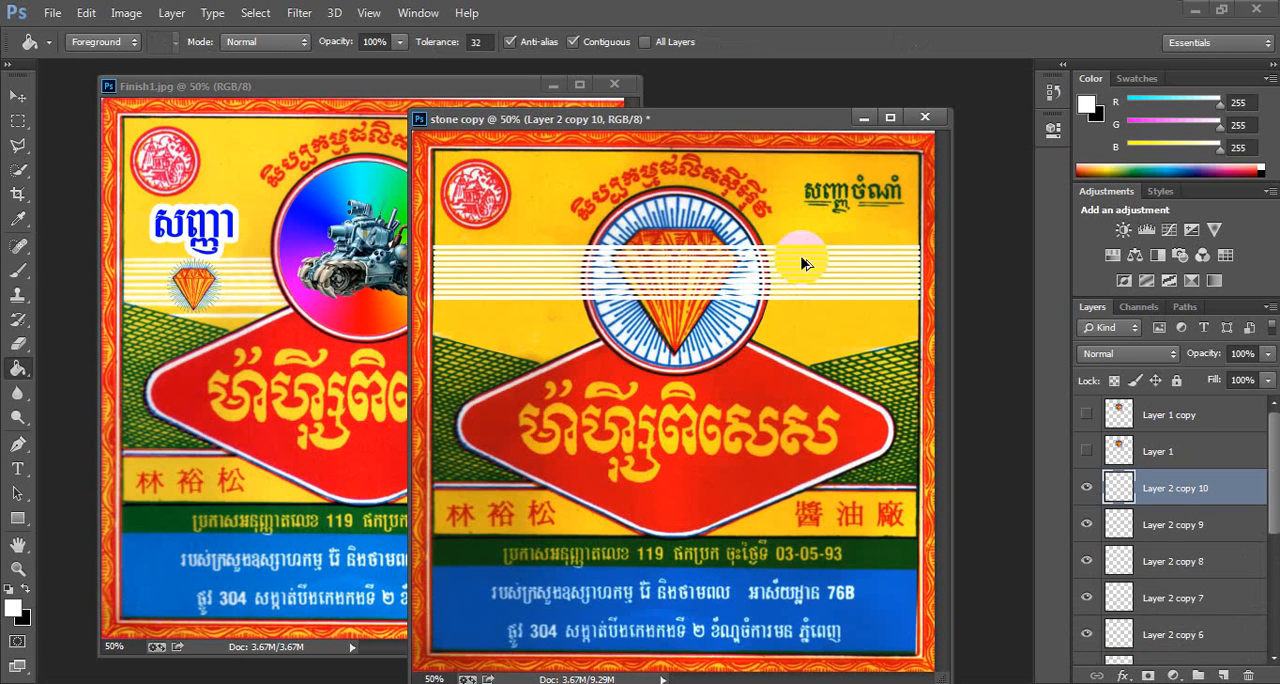
{"action": "key", "text": "ctrl+alt+shift+t"}
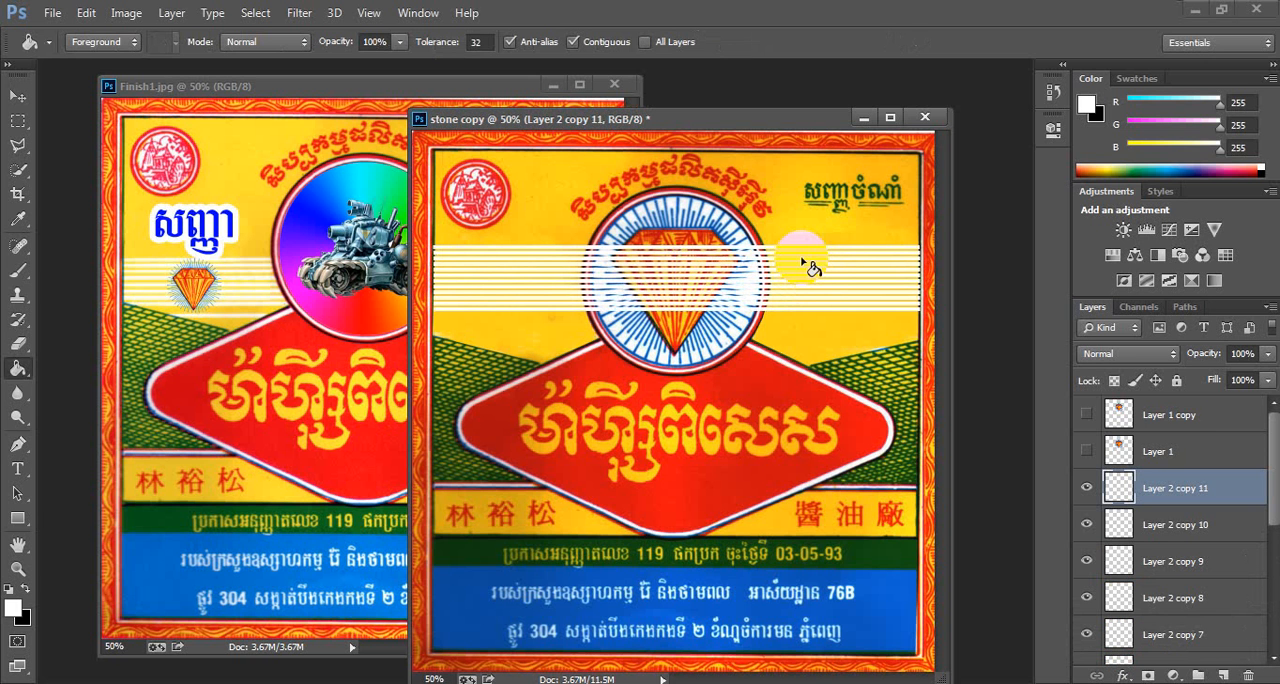
{"action": "key", "text": "ctrl+t"}
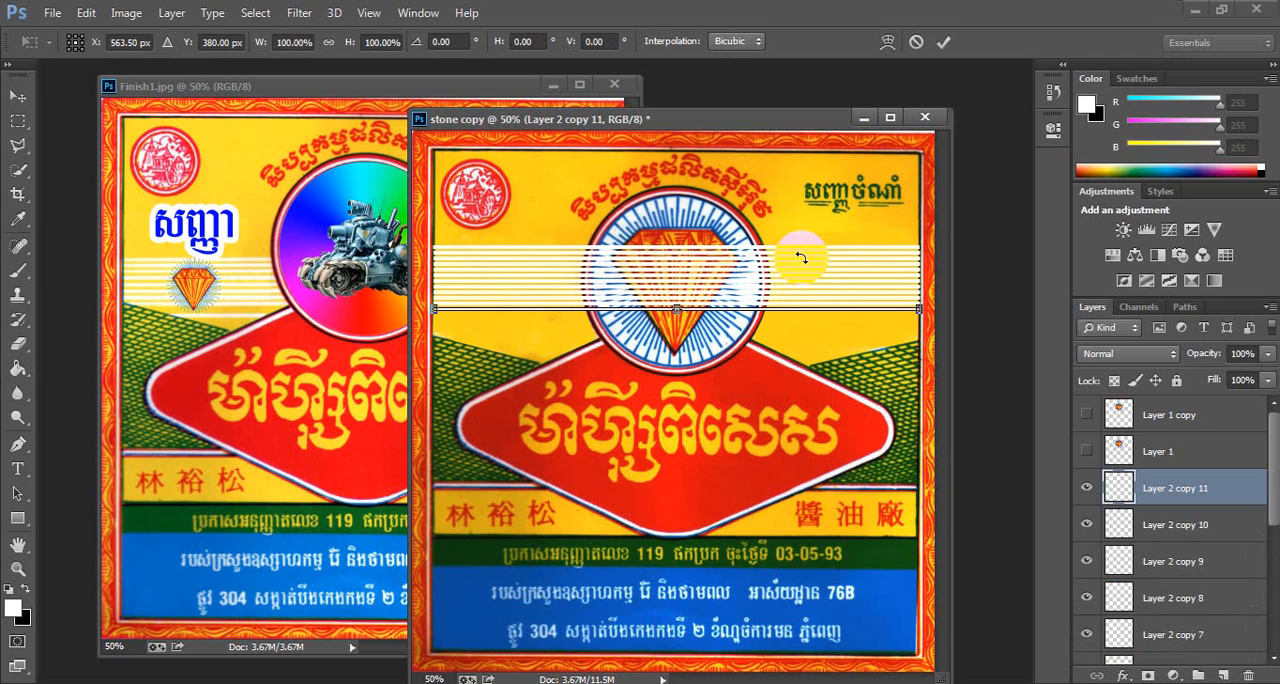
{"action": "key", "text": "Down"}
{"action": "key", "text": "Down"}
{"action": "key", "text": "Down"}
{"action": "key", "text": "Down"}
{"action": "key", "text": "Down"}
{"action": "key", "text": "Down"}
{"action": "key", "text": "Down"}
{"action": "key", "text": "Down"}
{"action": "key", "text": "Down"}
{"action": "key", "text": "Down"}
{"action": "key", "text": "Down"}
{"action": "key", "text": "Down"}
{"action": "key", "text": "Down"}
{"action": "key", "text": "Down"}
{"action": "key", "text": "Down"}
{"action": "key", "text": "Down"}
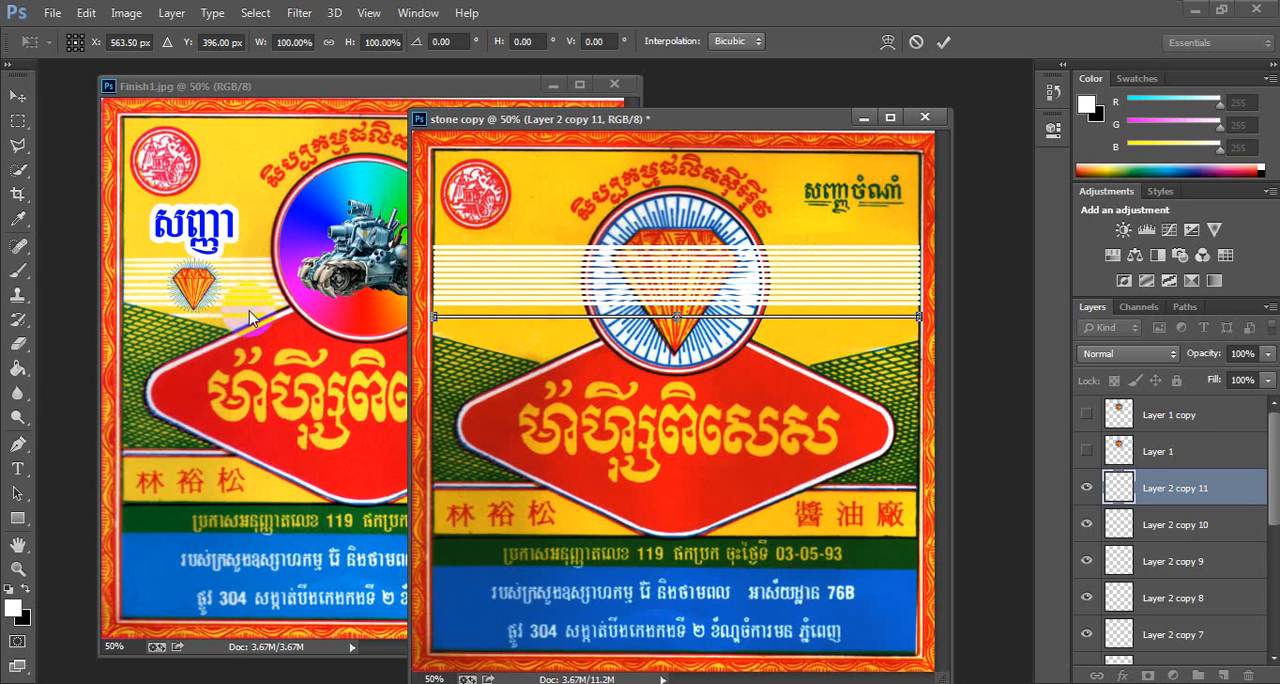
{"action": "key", "text": "Return"}
- Select all the white stripe layers from the top copy down to Layer 2 and merge them into one layer
{"action": "key", "text": "g"}
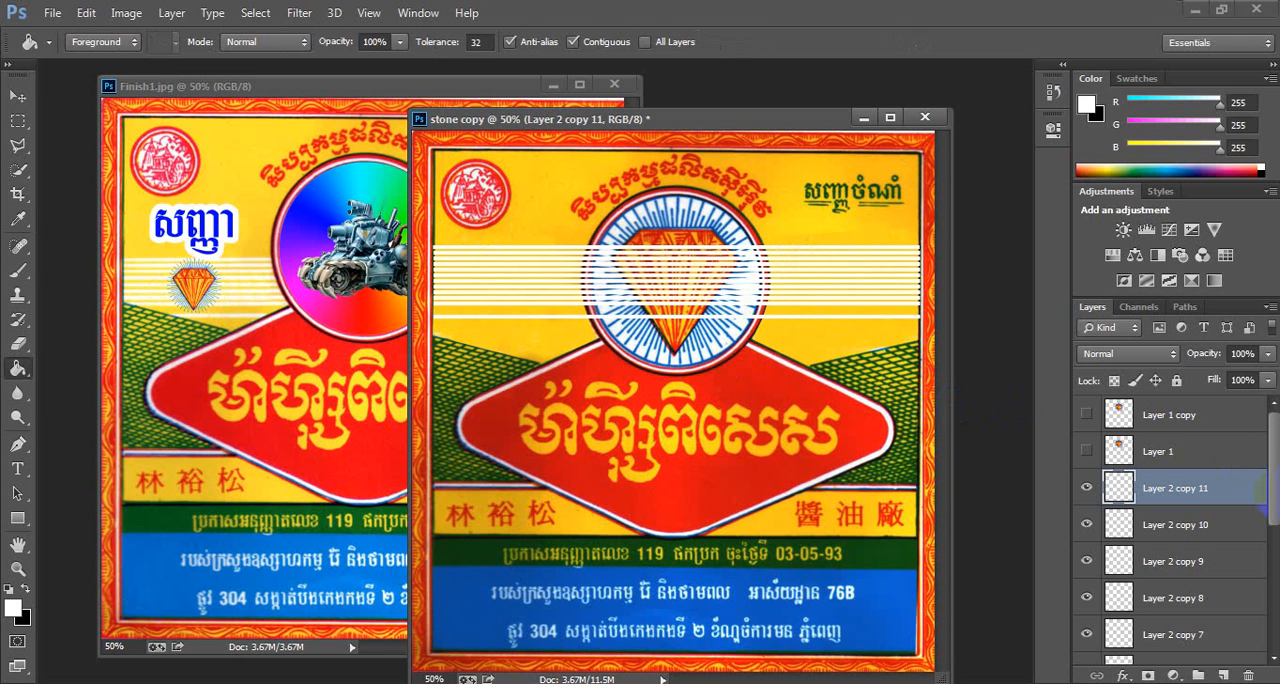
{"action": "left_click_drag", "start_coordinate": [1273, 466], "coordinate": [1273, 486]}
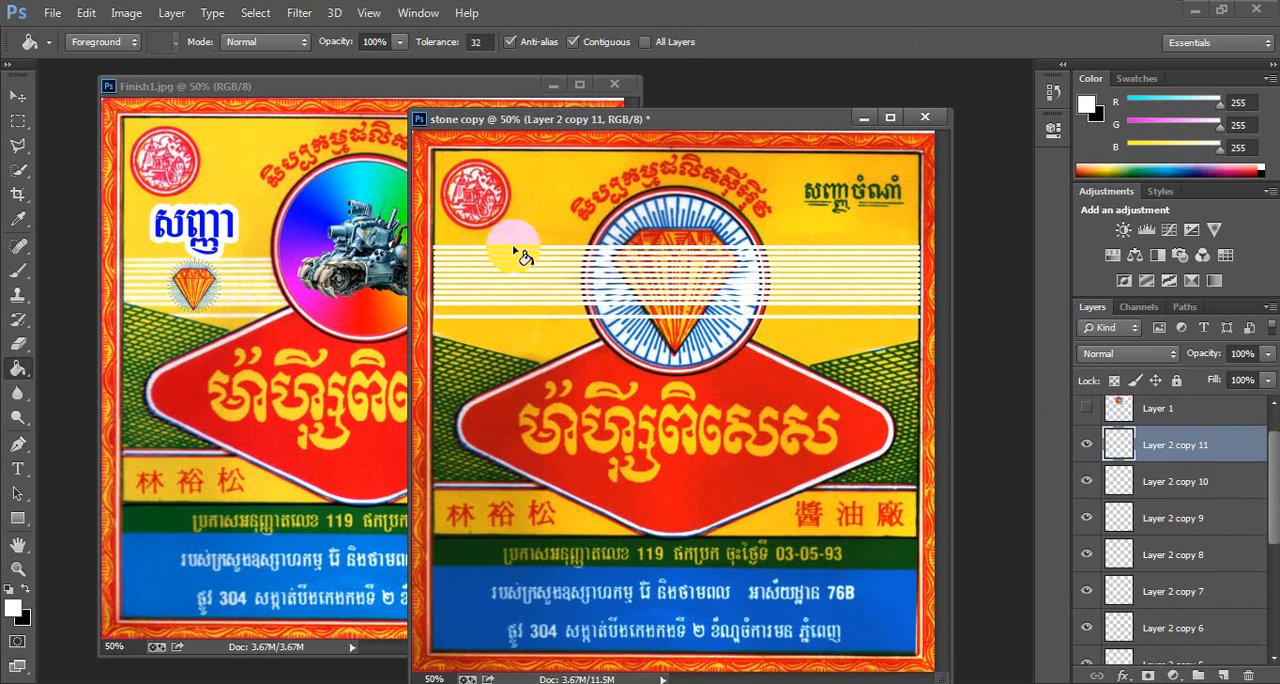
{"action": "left_click", "coordinate": [31, 96]}
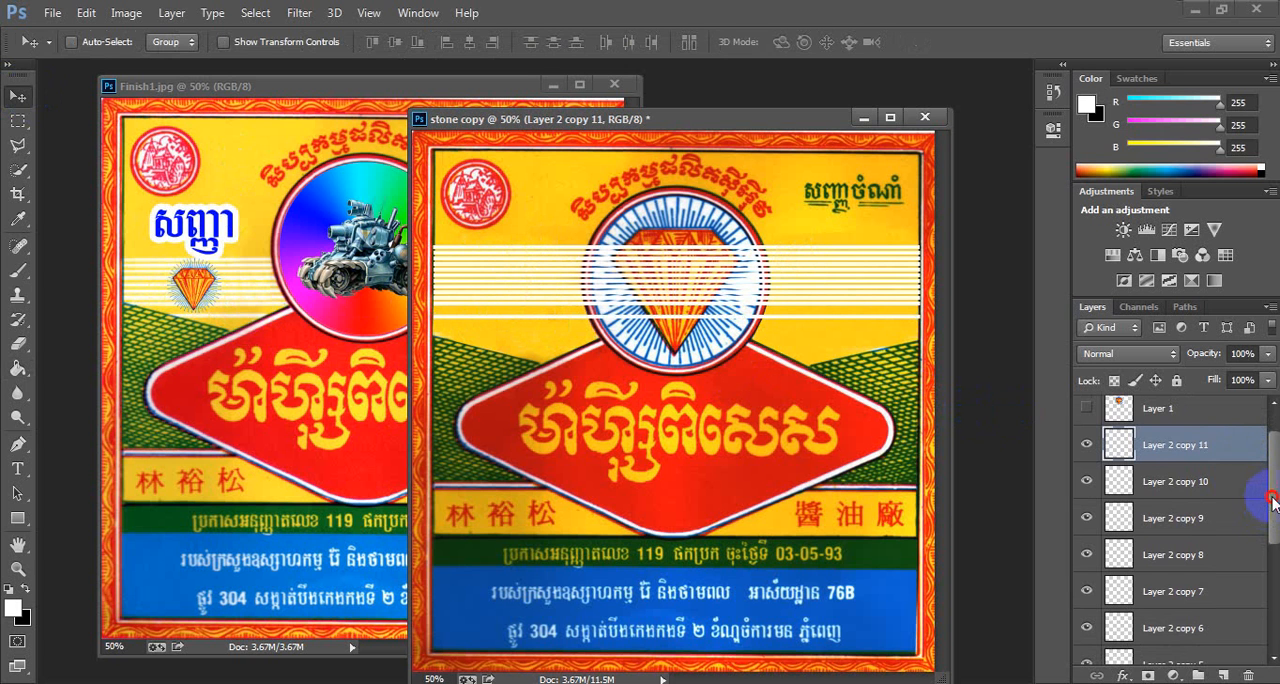
{"action": "left_click_drag", "start_coordinate": [1272, 500], "coordinate": [1262, 513]}
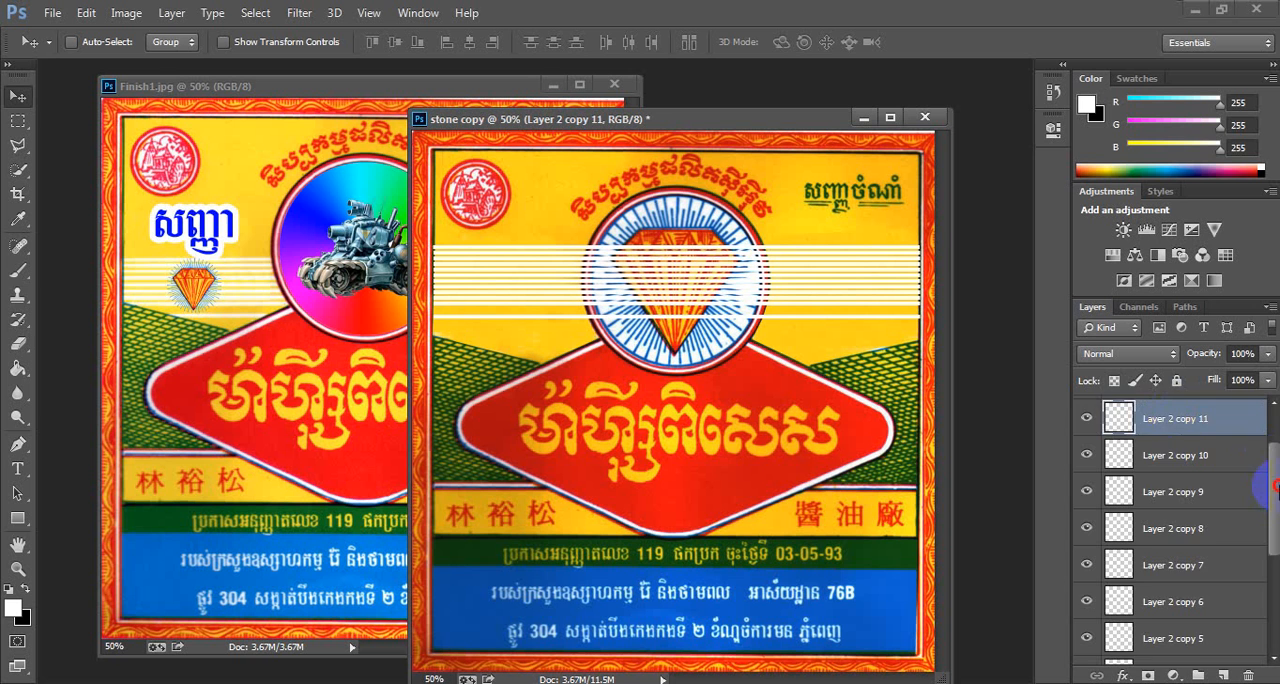
{"action": "left_click_drag", "start_coordinate": [1275, 487], "coordinate": [1251, 587]}
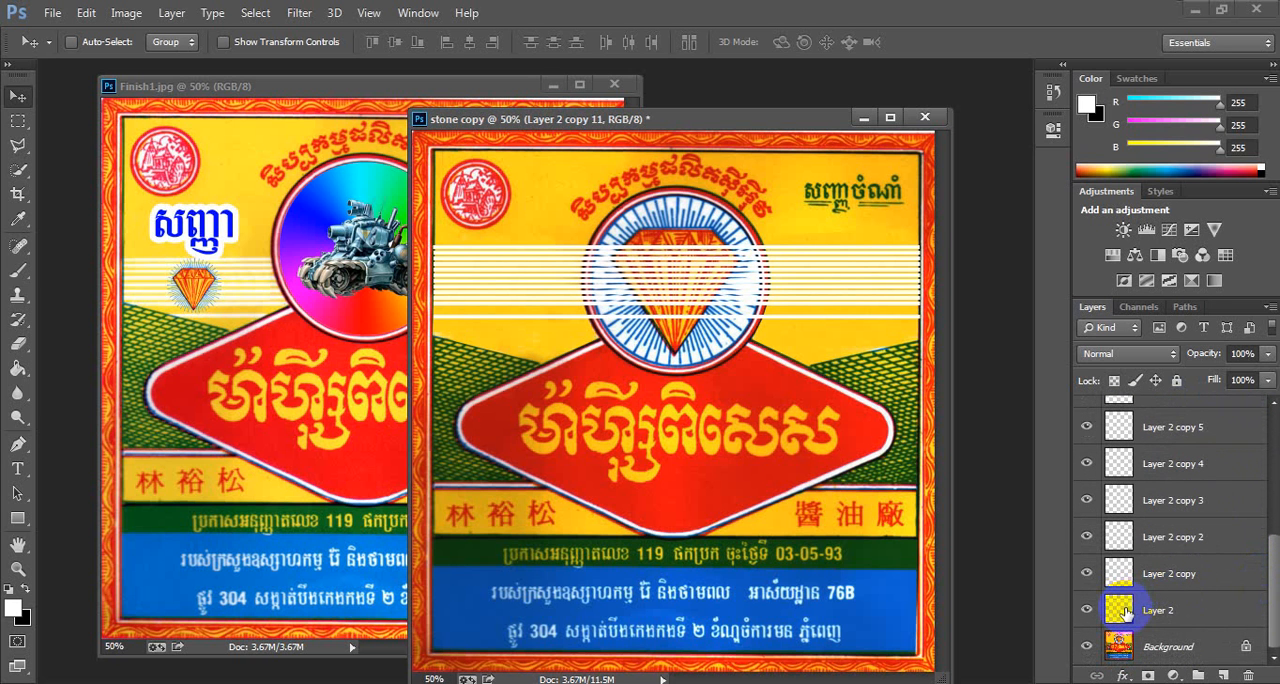
{"action": "left_click", "coordinate": [1185, 613], "text": "shift"}
{"action": "right_click", "coordinate": [1160, 482]}
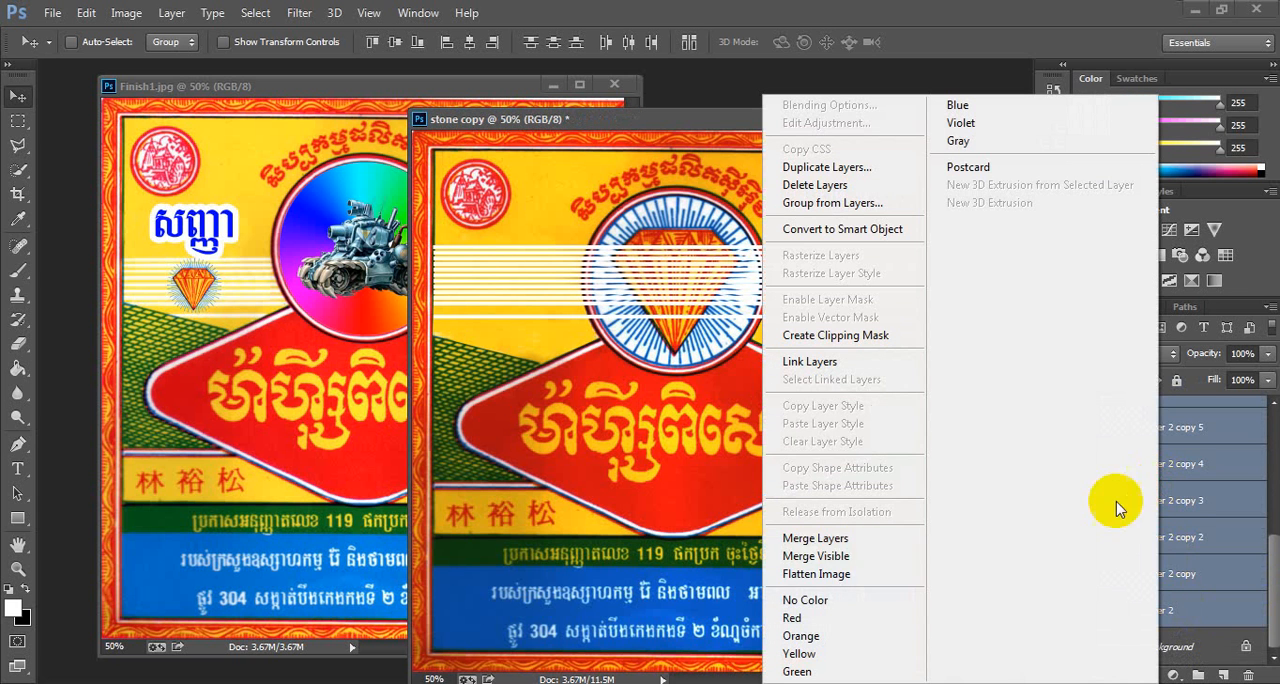
{"action": "left_click", "coordinate": [843, 539]}
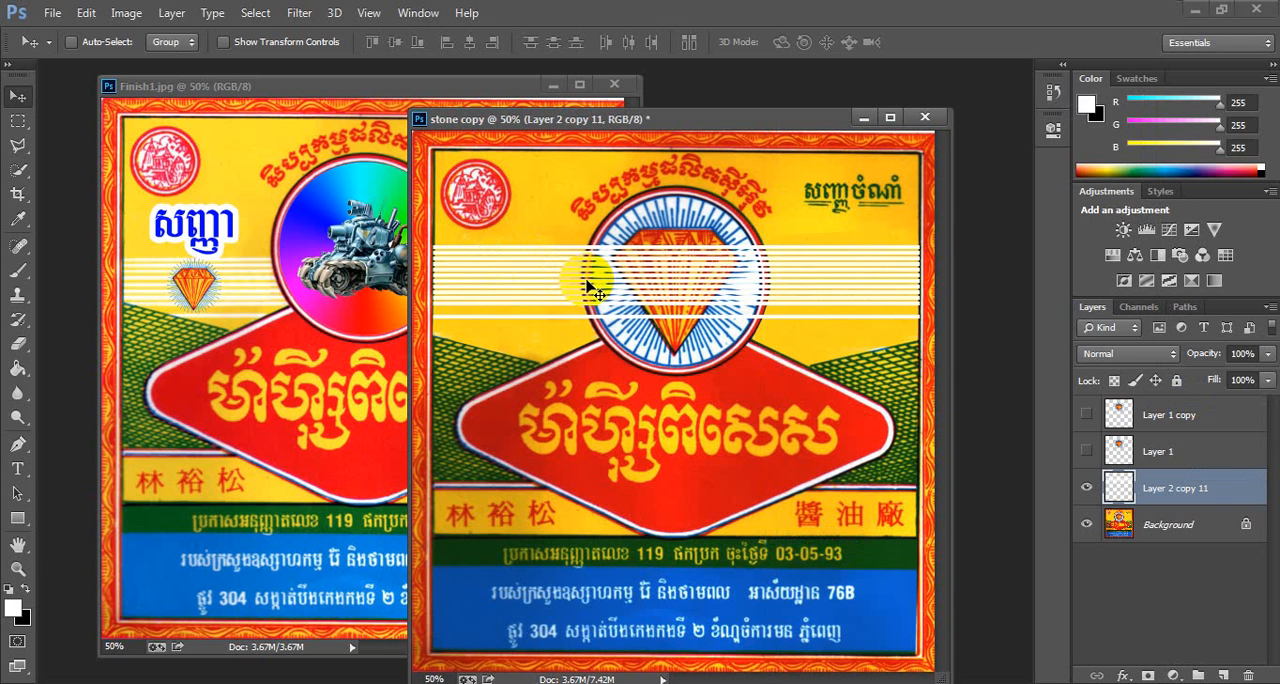
- Move the merged stripe layer down so the stripes sit lower across the diamond emblem
{"action": "mouse_move", "coordinate": [590, 288]}
{"action": "left_mouse_down"}
{"action": "mouse_move", "coordinate": [686, 296]}
{"action": "mouse_move", "coordinate": [715, 255]}
{"action": "mouse_move", "coordinate": [640, 262]}
{"action": "mouse_move", "coordinate": [572, 291]}
{"action": "mouse_move", "coordinate": [586, 280]}
{"action": "mouse_move", "coordinate": [593, 295]}
{"action": "left_mouse_up"}
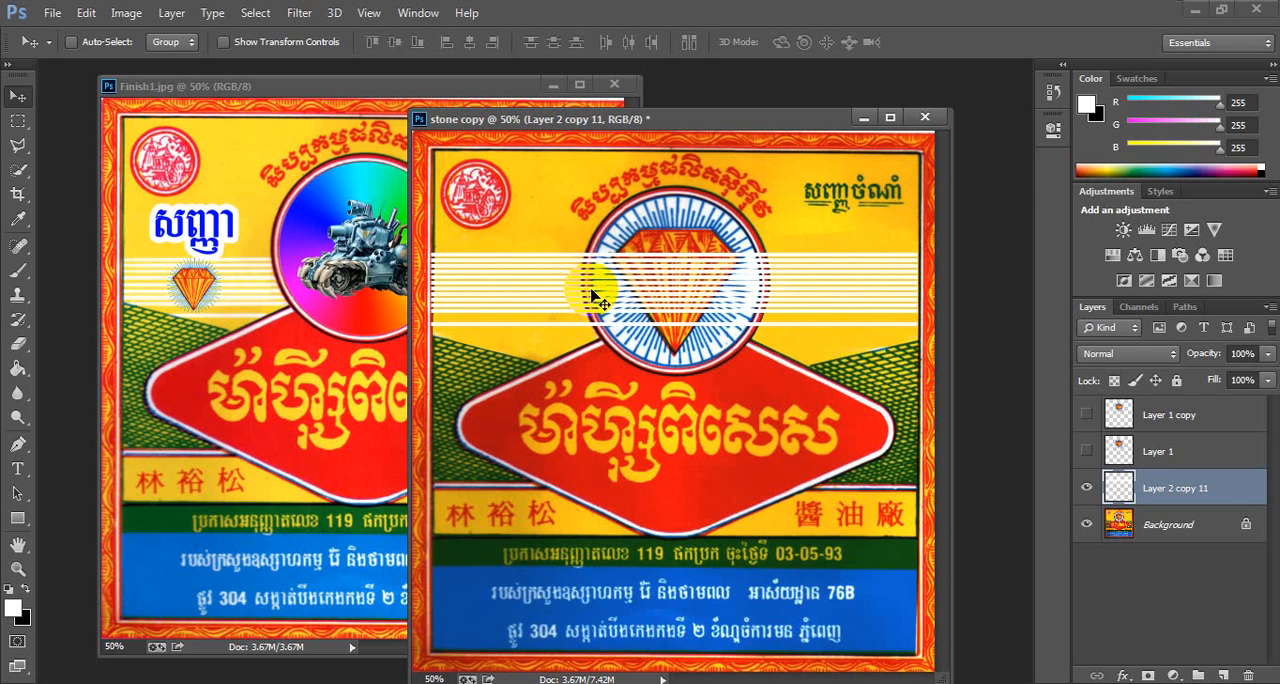
{"action": "key", "text": "Down"}
{"action": "key", "text": "Down"}
{"action": "key", "text": "Down"}
{"action": "key", "text": "Down"}
{"action": "key", "text": "Down"}
{"action": "key", "text": "Down"}
{"action": "key", "text": "Down"}
{"action": "key", "text": "Down"}
{"action": "key", "text": "Down"}
{"action": "key", "text": "Down"}
{"action": "key", "text": "Down"}
{"action": "key", "text": "Down"}
{"action": "key", "text": "Down"}
{"action": "key", "text": "Down"}
{"action": "key", "text": "Down"}
{"action": "key", "text": "Down"}
{"action": "key", "text": "Down"}
{"action": "key", "text": "Down"}
{"action": "key", "text": "Down"}
{"action": "key", "text": "Down"}
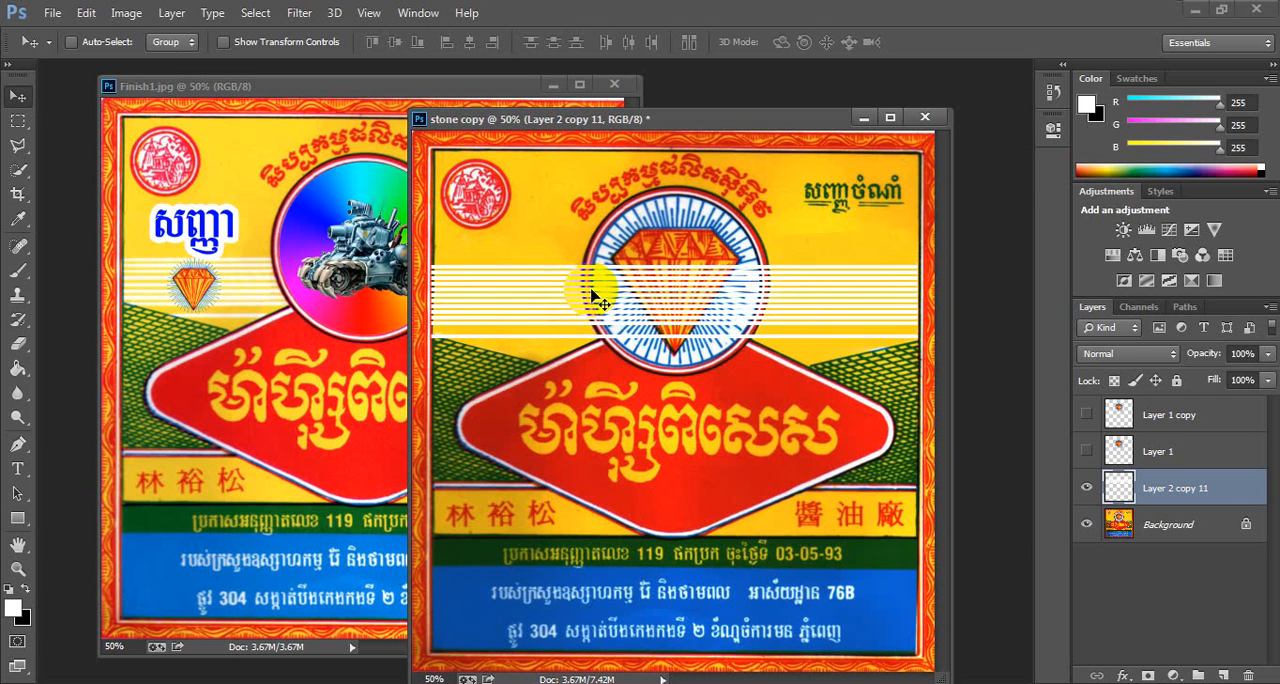
{"action": "key", "text": "Down"}
{"action": "key", "text": "Down"}
{"action": "key", "text": "Down"}
{"action": "key", "text": "Down"}
{"action": "key", "text": "Down"}
{"action": "key", "text": "Down"}
{"action": "key", "text": "Down"}
{"action": "key", "text": "Down"}
{"action": "key", "text": "Down"}
{"action": "key", "text": "Down"}
{"action": "key", "text": "Down"}
{"action": "key", "text": "Down"}
{"action": "key", "text": "Down"}
{"action": "key", "text": "Down"}
{"action": "key", "text": "Down"}
{"action": "key", "text": "Down"}
{"action": "key", "text": "Down"}
{"action": "key", "text": "Down"}
{"action": "key", "text": "Down"}
{"action": "key", "text": "Down"}
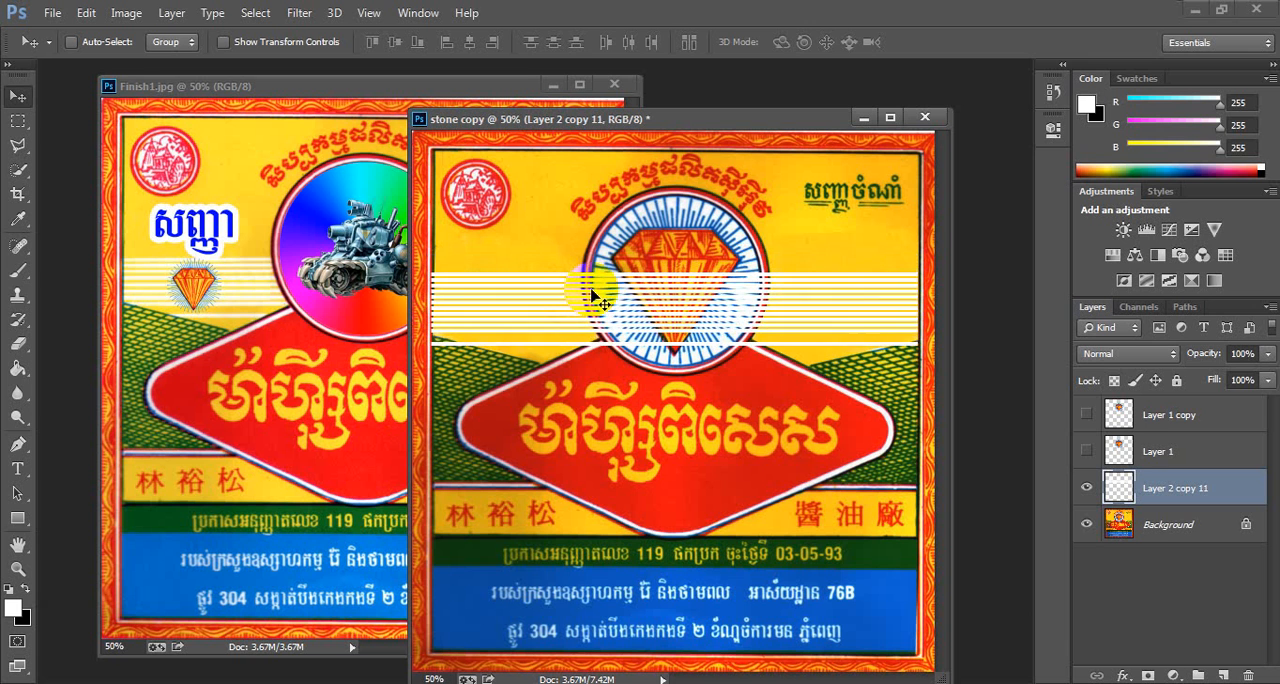
{"action": "key", "text": "Down"}
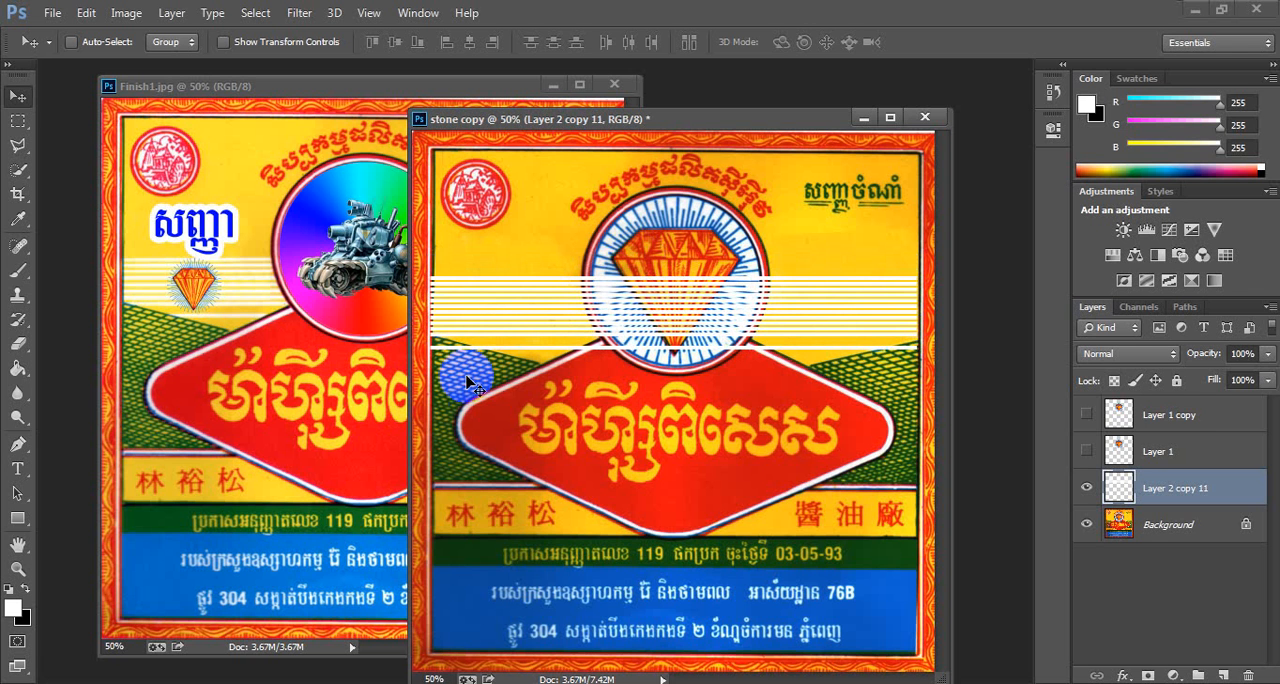
- Outline the diamond circle and area below the stripes with the Polygonal Lasso, delete the stripes there, and deselect
{"action": "left_click", "coordinate": [18, 145]}
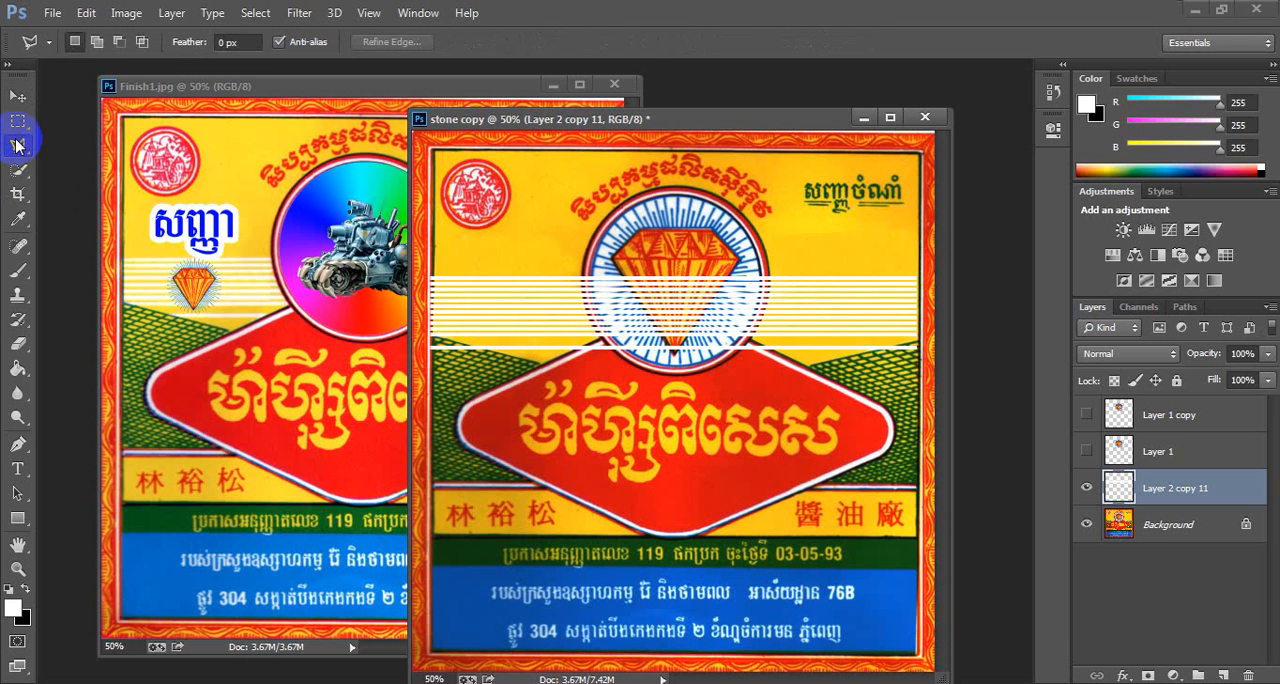
{"action": "left_click", "coordinate": [434, 258]}
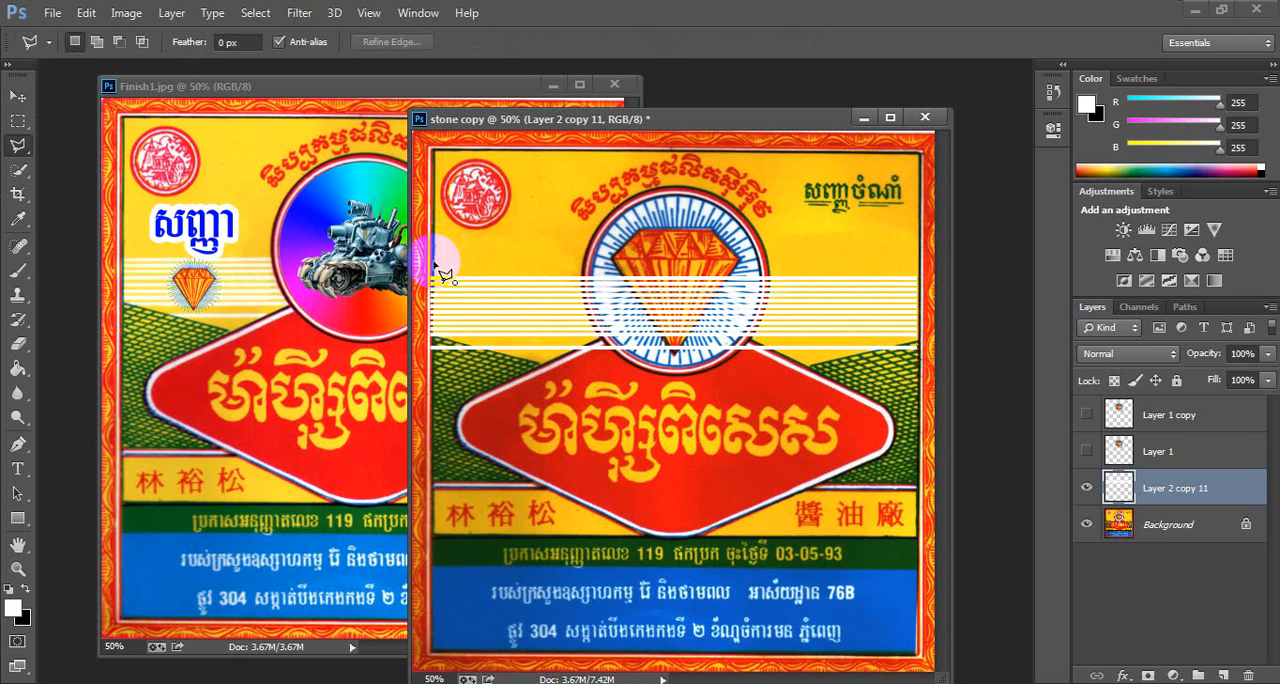
{"action": "left_click", "coordinate": [435, 336]}
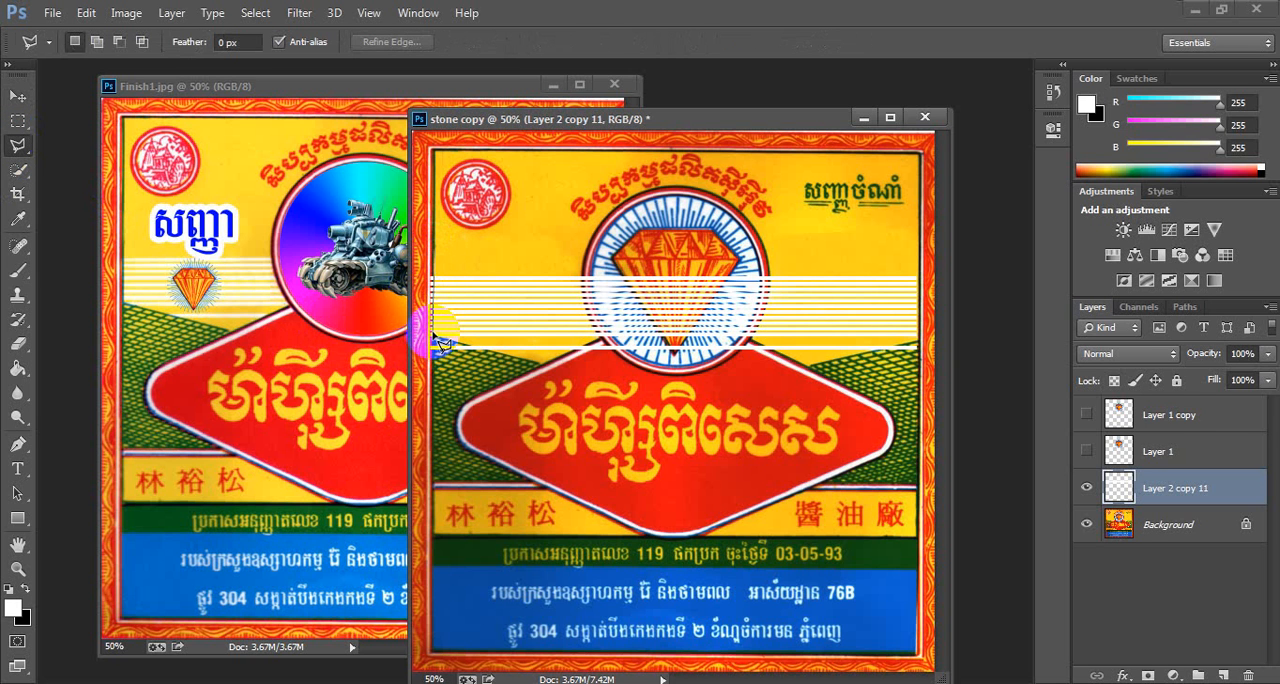
{"action": "left_click", "coordinate": [540, 368]}
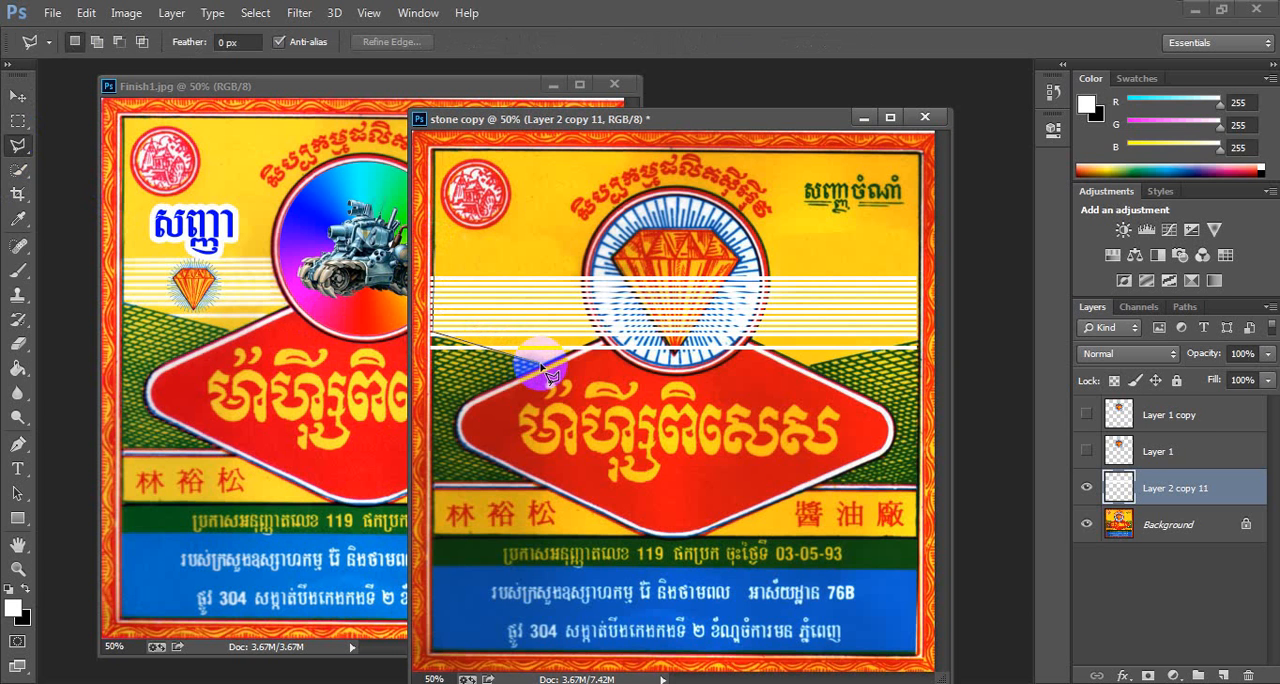
{"action": "left_click", "coordinate": [597, 344]}
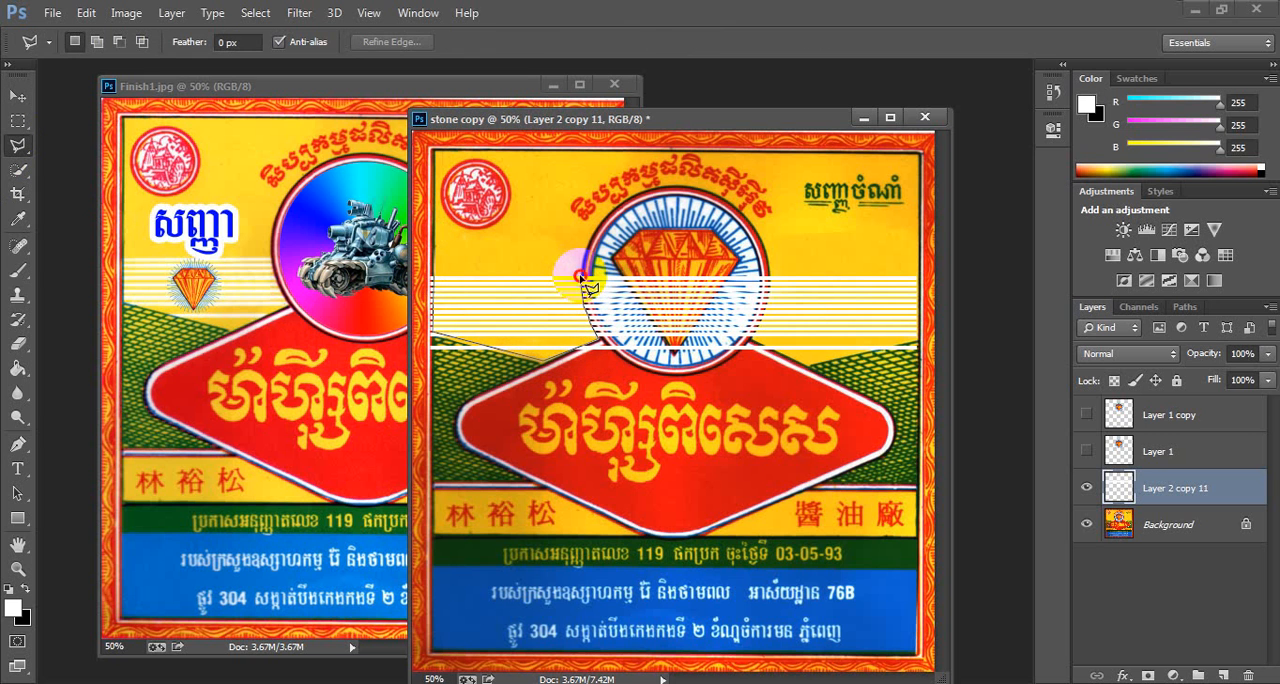
{"action": "left_click", "coordinate": [766, 309]}
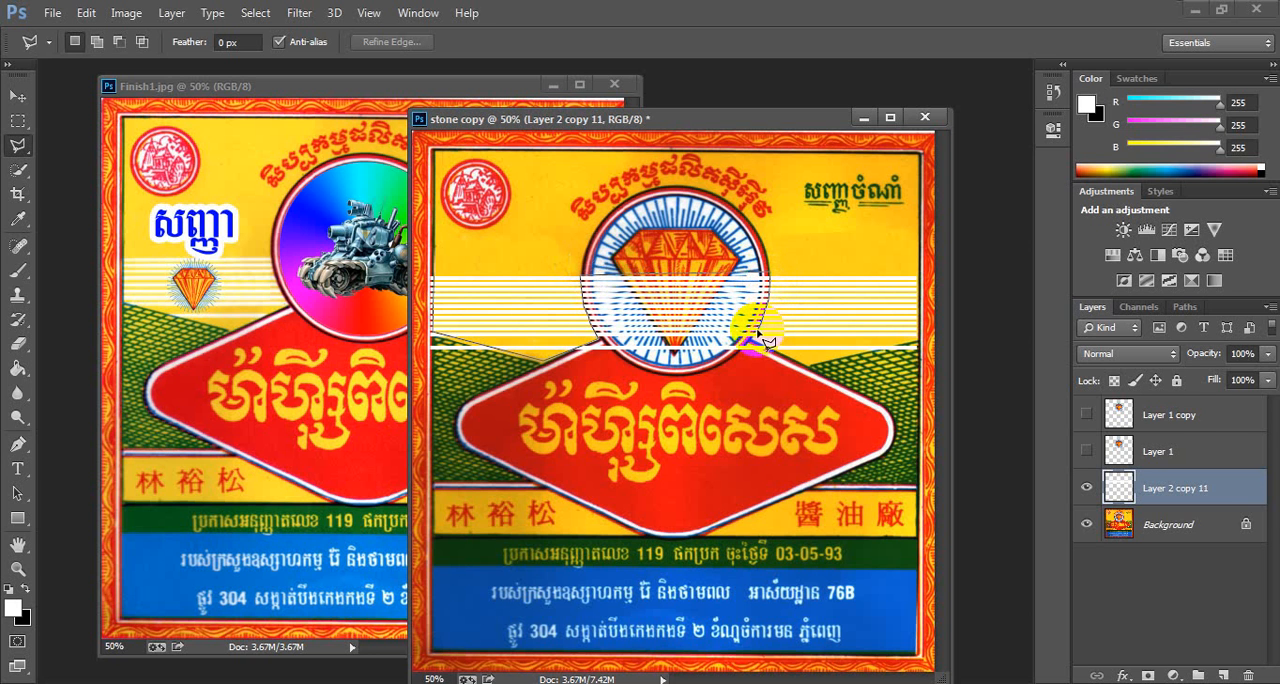
{"action": "left_click", "coordinate": [758, 345]}
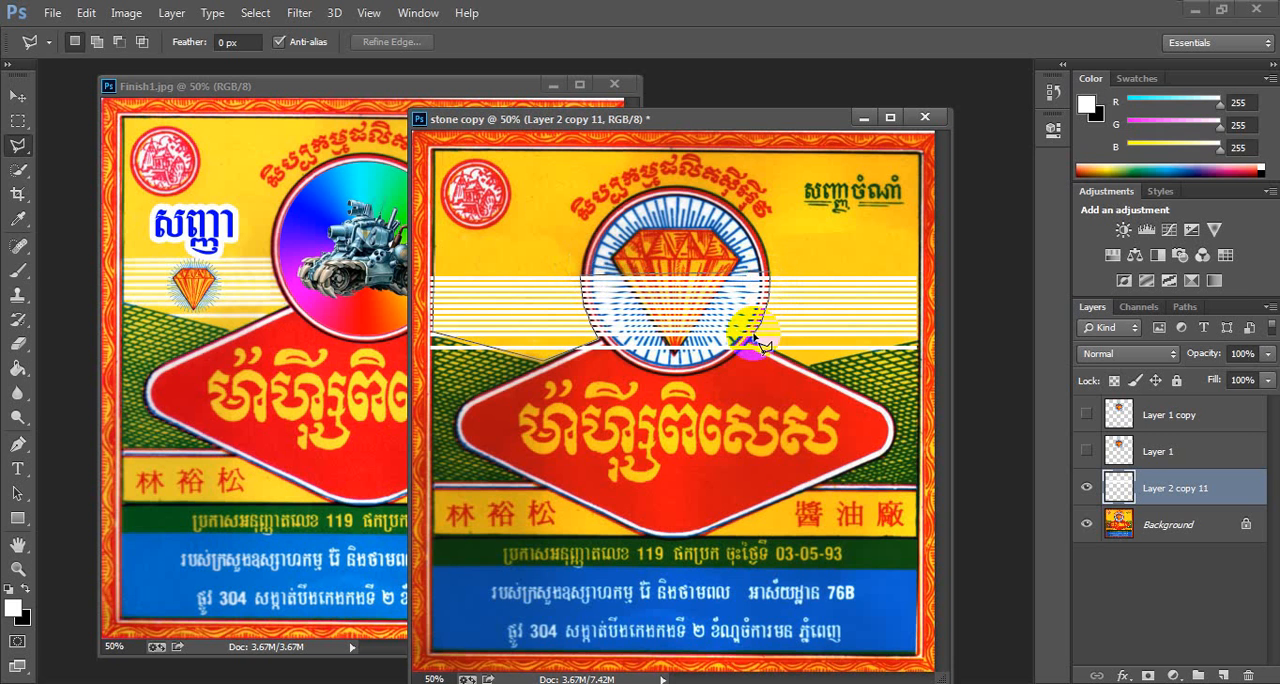
{"action": "left_click", "coordinate": [810, 369]}
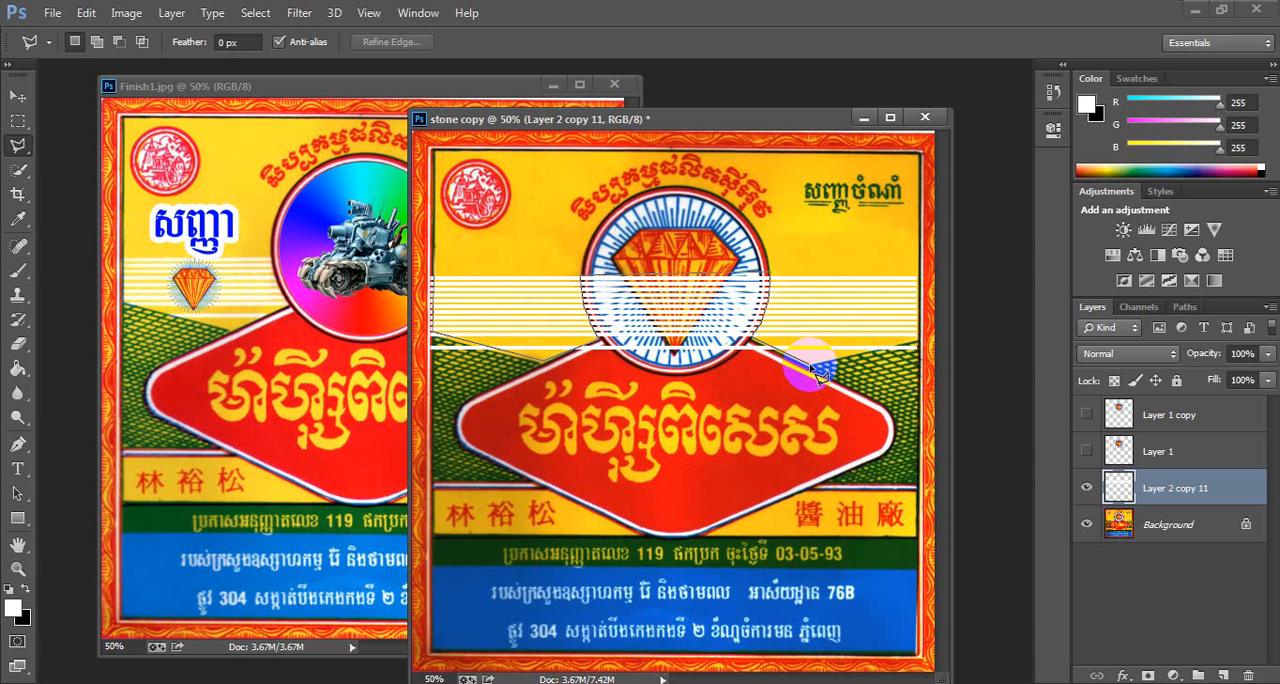
{"action": "left_click", "coordinate": [917, 343]}
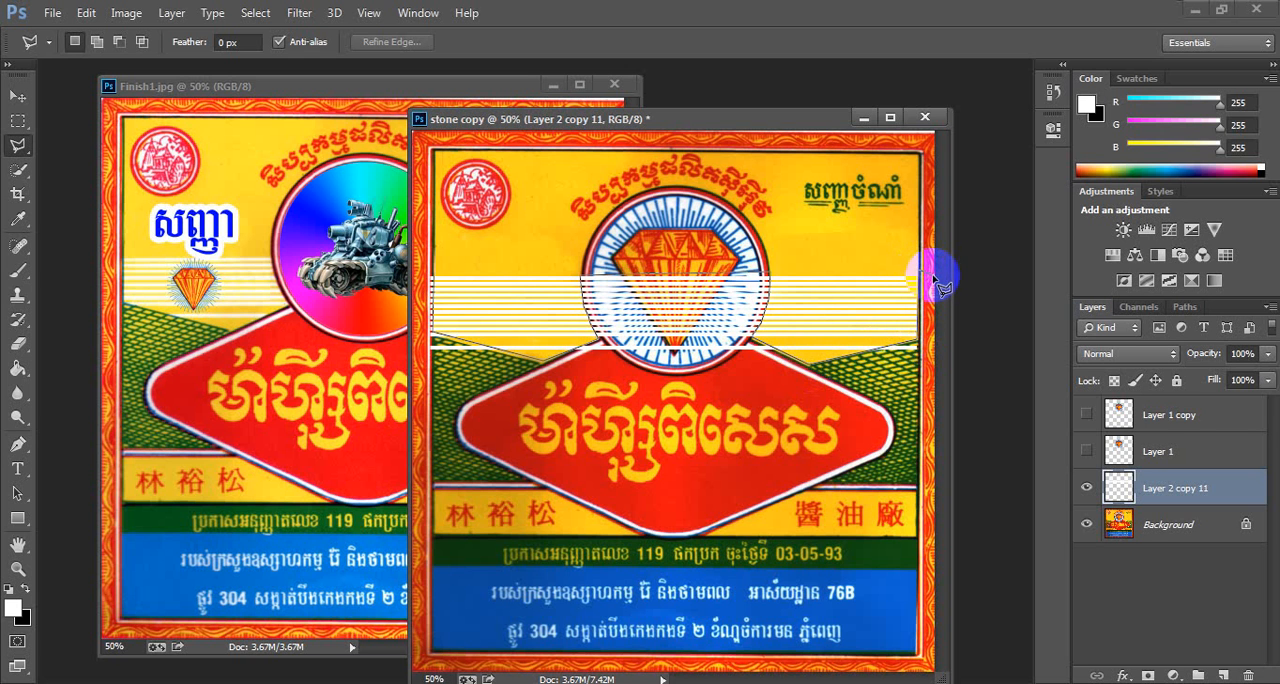
{"action": "left_click", "coordinate": [912, 478]}
{"action": "left_click", "coordinate": [410, 451]}
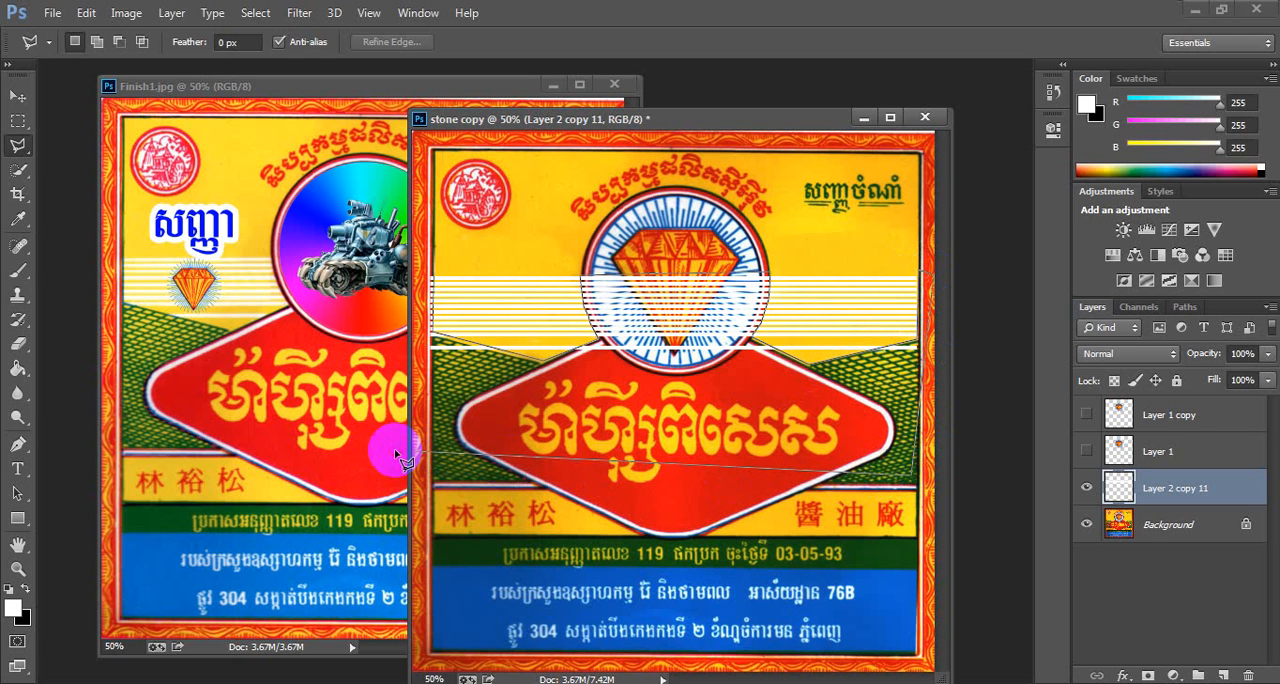
{"action": "left_click", "coordinate": [437, 247]}
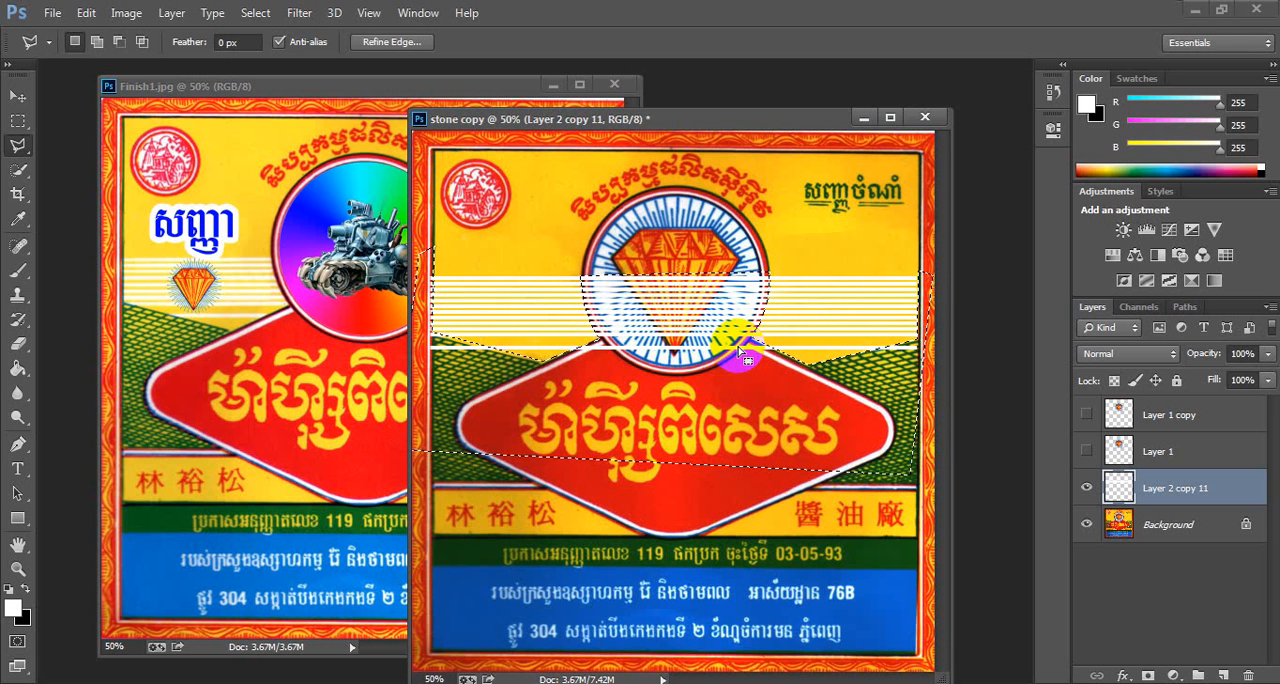
{"action": "key", "text": "Delete"}
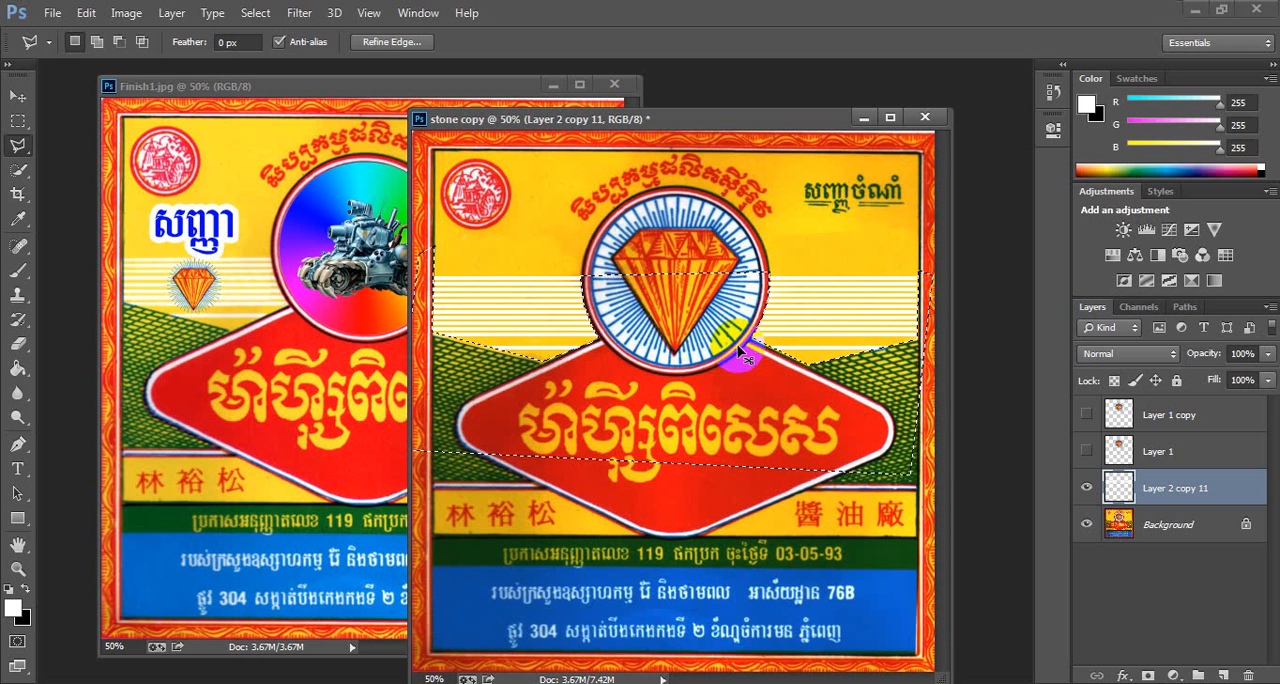
{"action": "key", "text": "ctrl+d"}
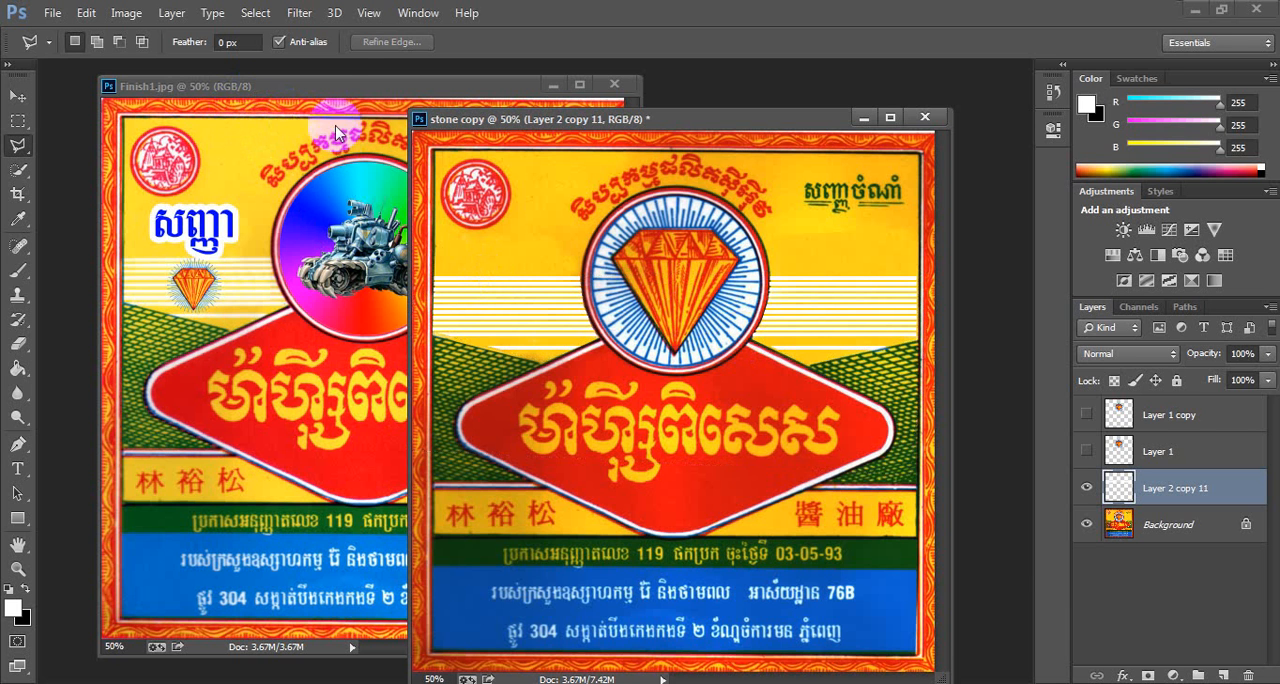
- Compare against the Finish1 label, then show Layer 1 and load its contents as a selection
{"action": "left_click", "coordinate": [335, 87]}
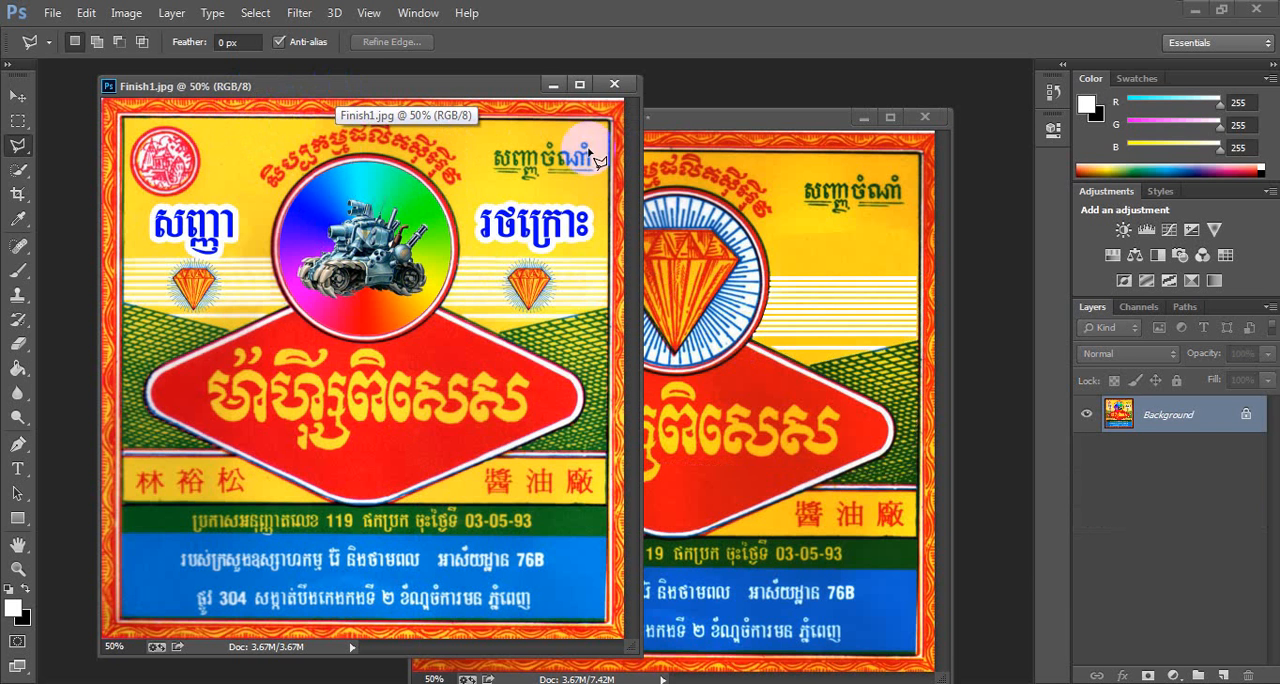
{"action": "left_click", "coordinate": [755, 120]}
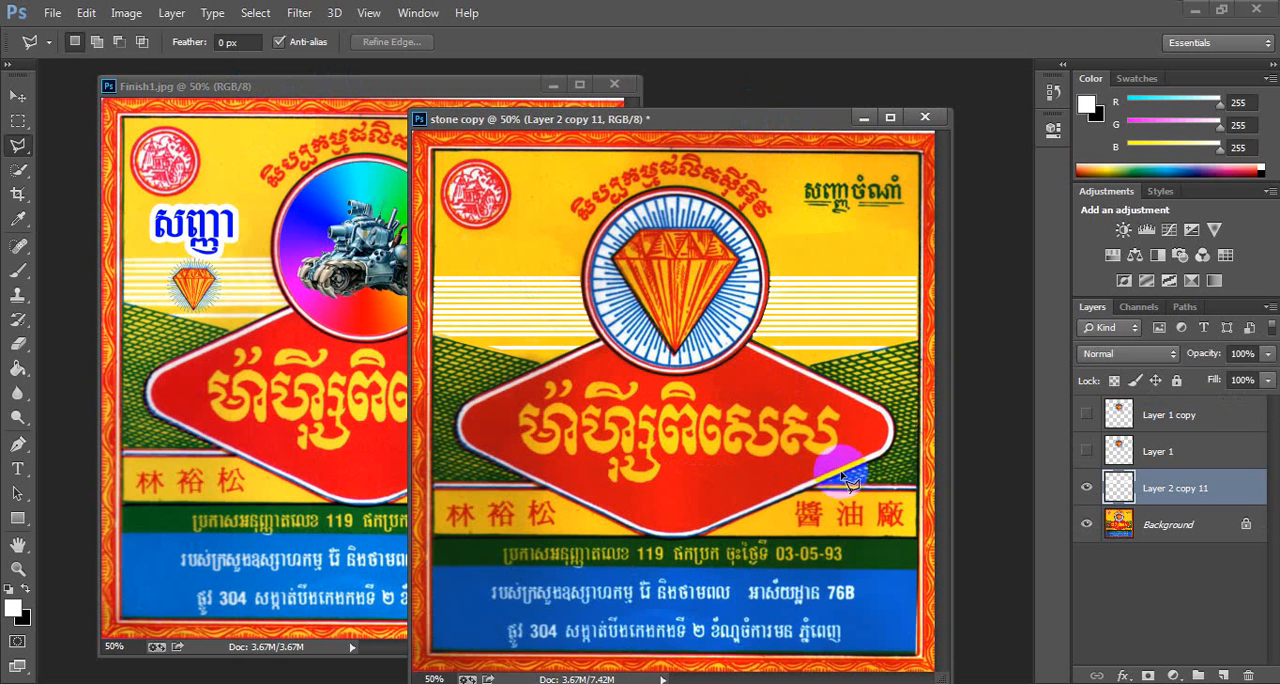
{"action": "left_click", "coordinate": [1088, 451]}
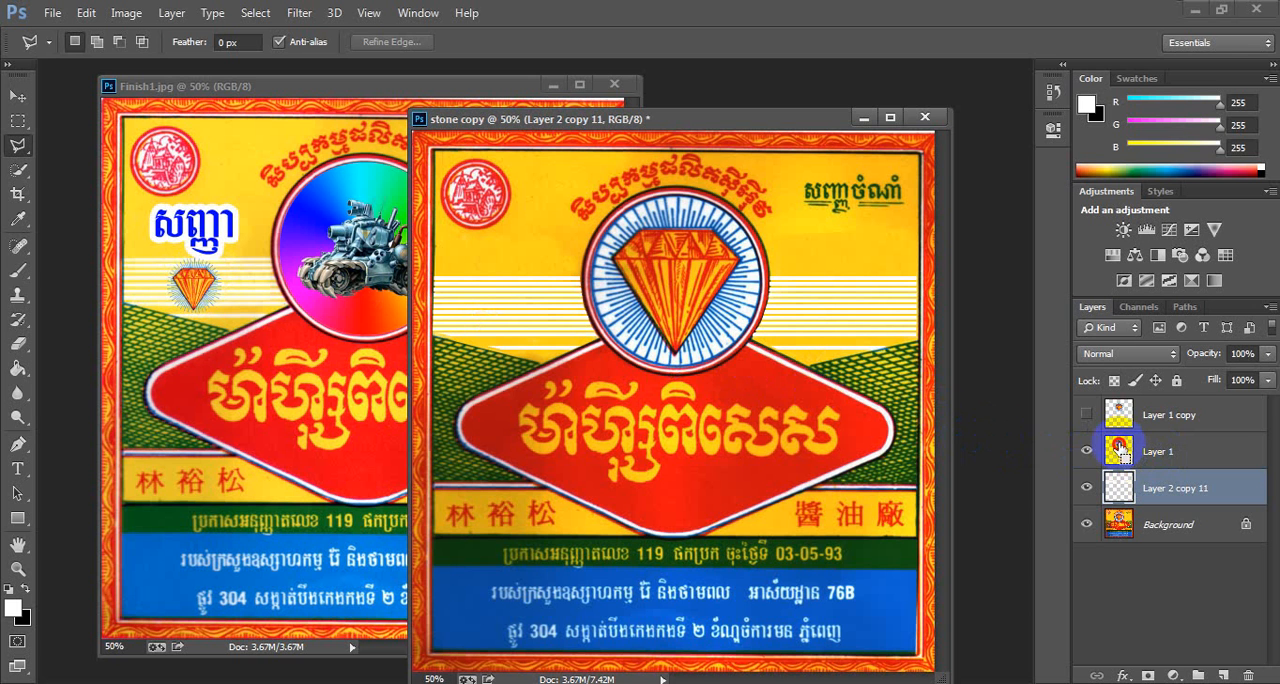
{"action": "left_click", "coordinate": [1120, 450], "text": "ctrl"}
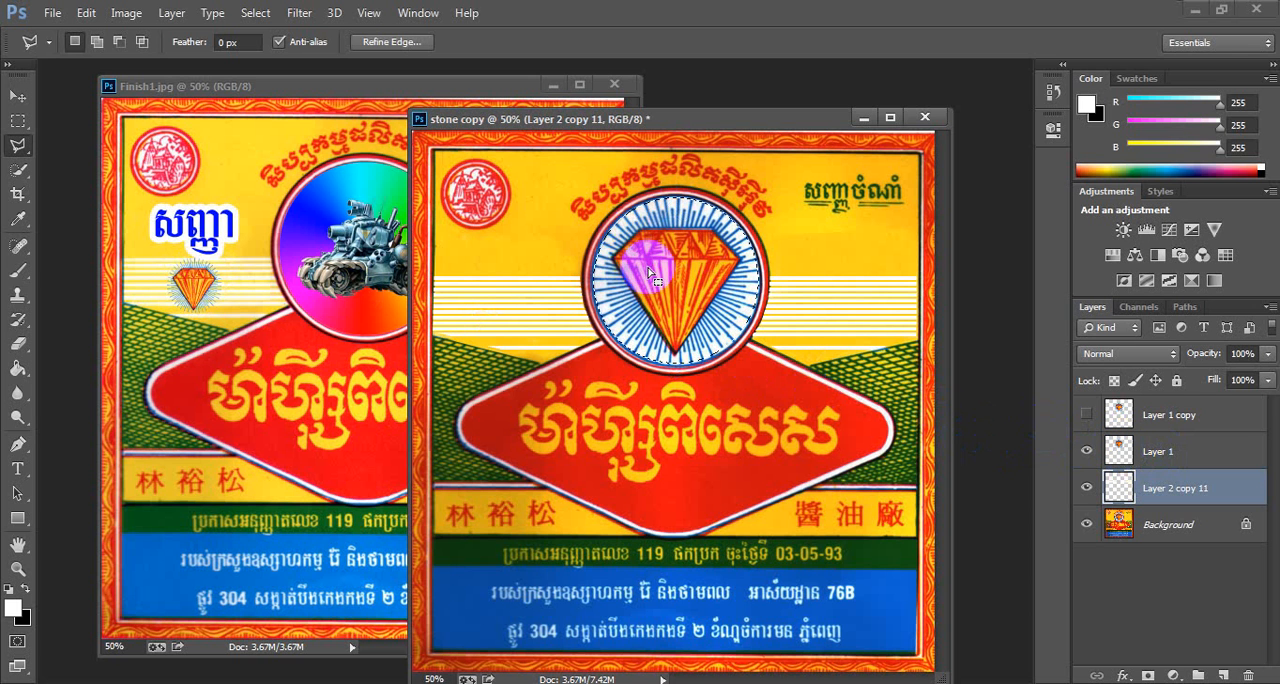
- Pick the Gradient tool with the Spectrum preset and Angle type, and fill the circle selection on Layer 1
{"action": "left_click", "coordinate": [25, 372]}
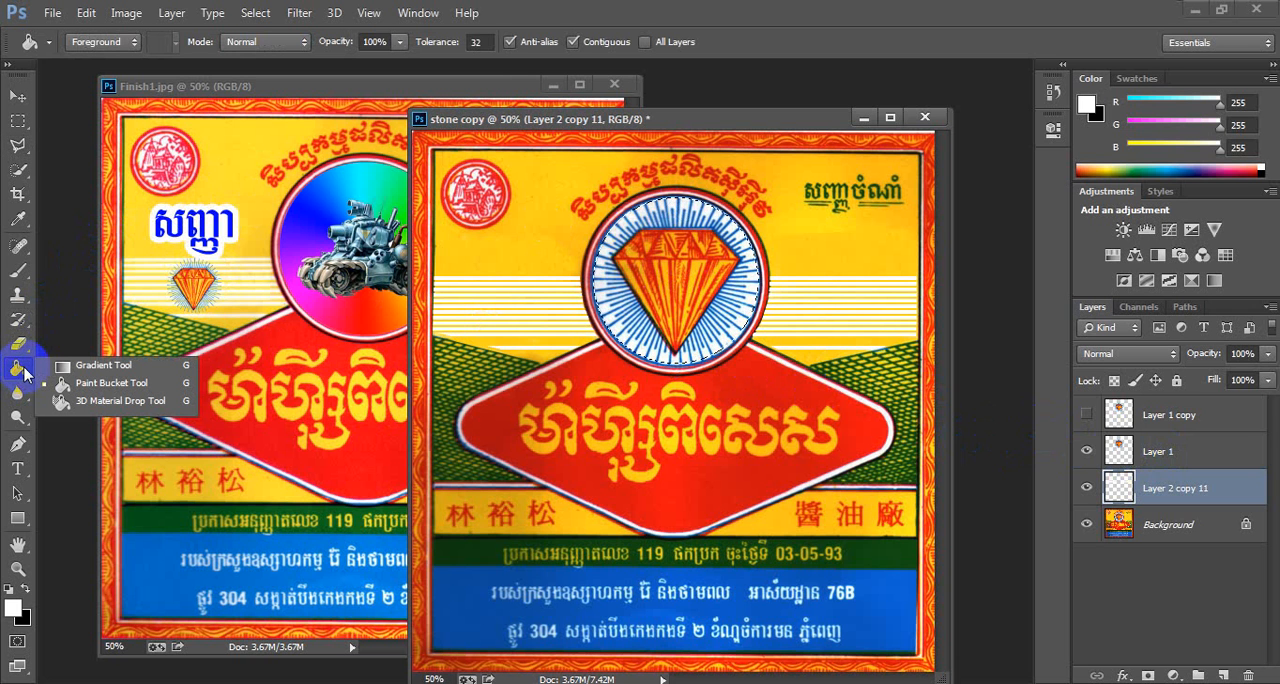
{"action": "left_click", "coordinate": [108, 364]}
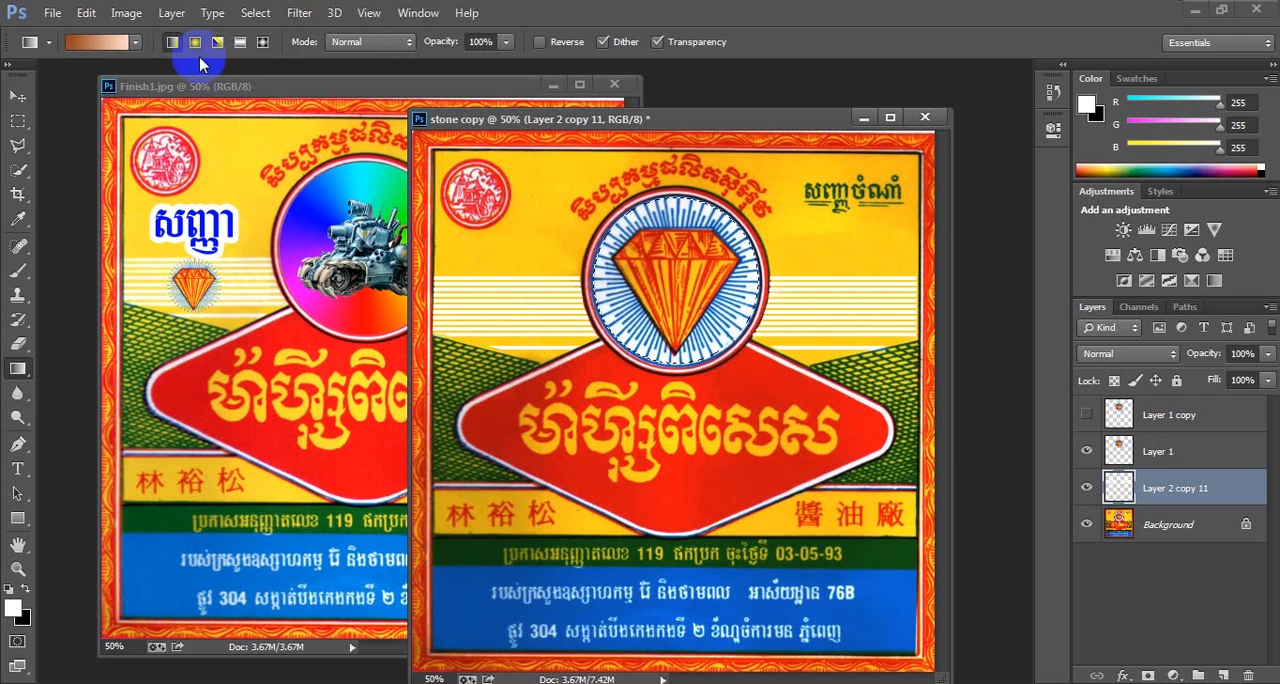
{"action": "left_click", "coordinate": [98, 45]}
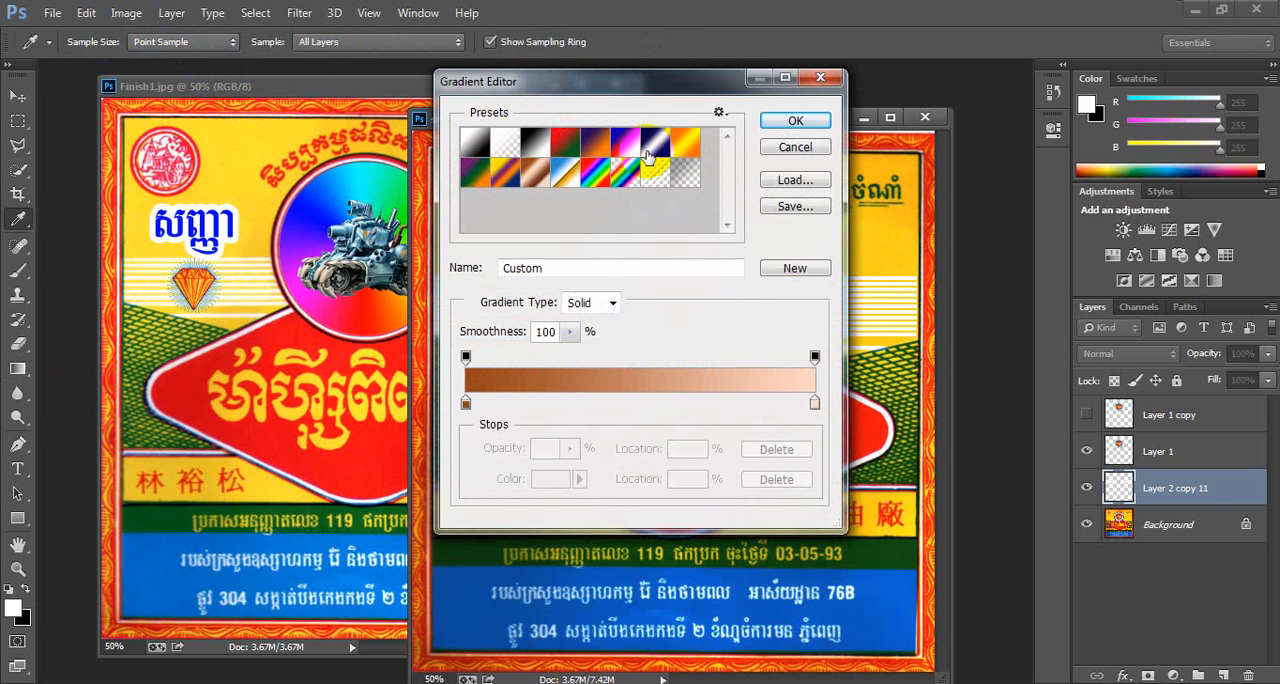
{"action": "left_click", "coordinate": [595, 175]}
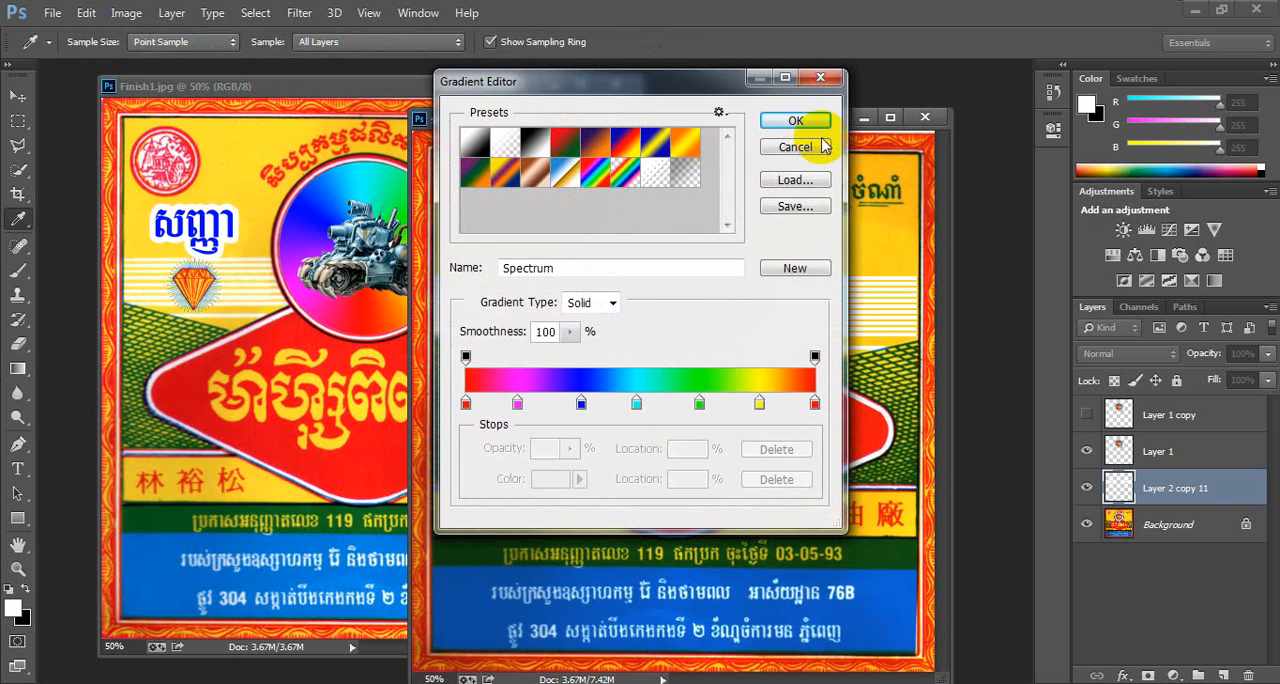
{"action": "left_click", "coordinate": [796, 120]}
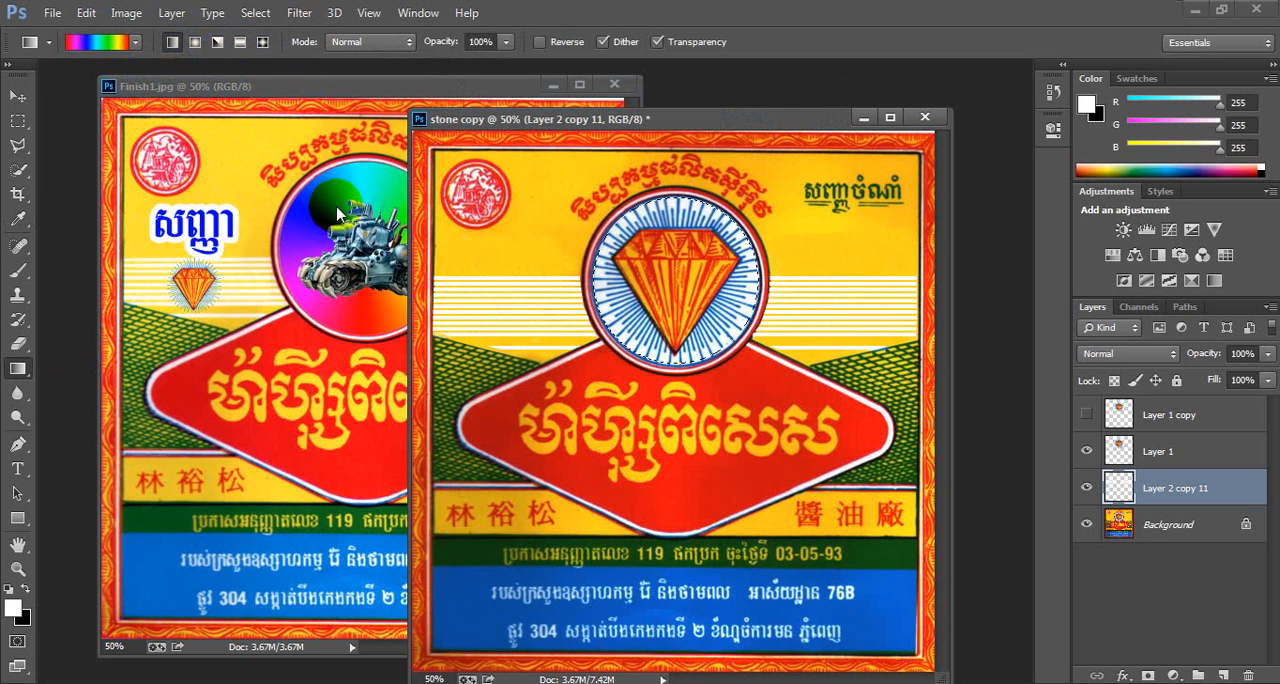
{"action": "left_click", "coordinate": [218, 44]}
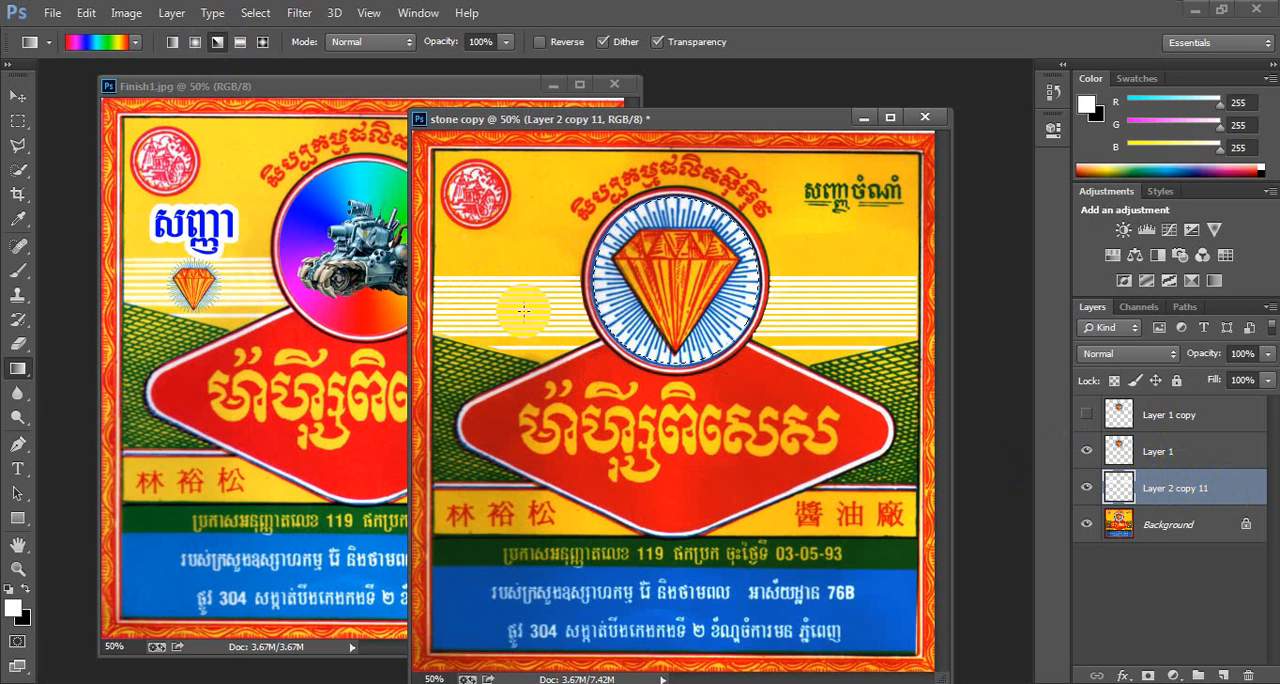
{"action": "left_click", "coordinate": [1183, 455]}
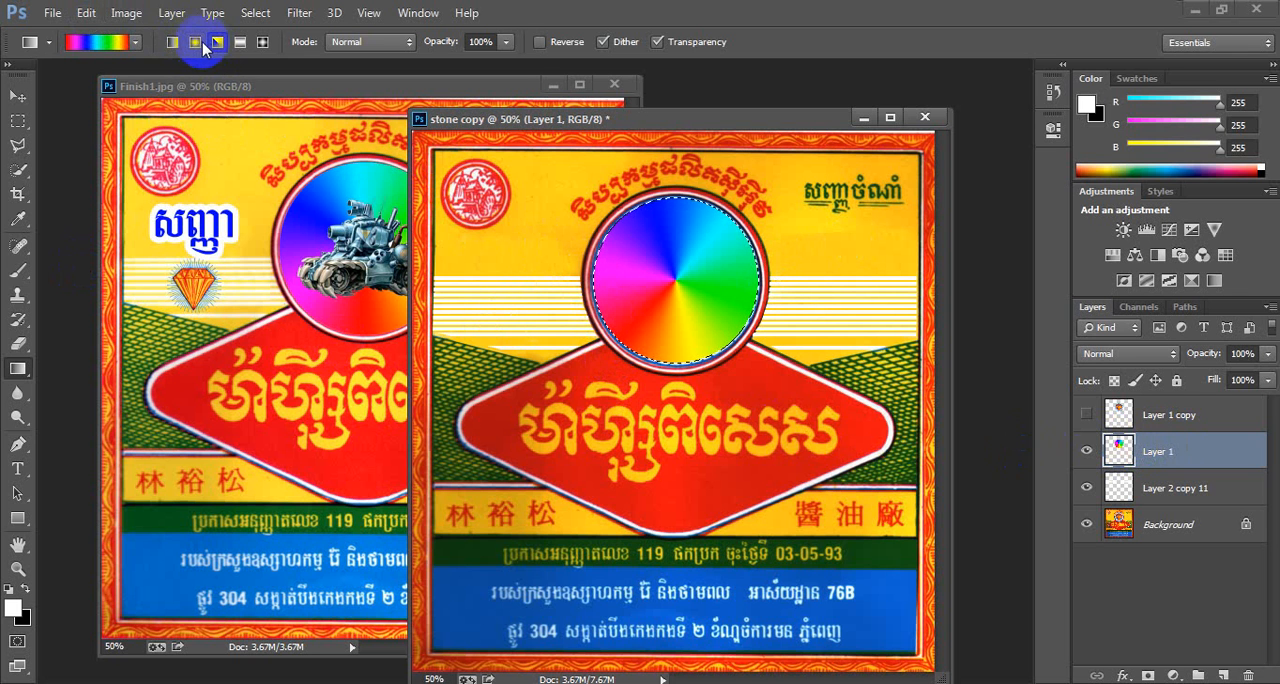
- Try radial, diamond, reflected and linear spectrum fills in the circle before refilling it with the angle gradient
{"action": "left_click", "coordinate": [195, 42]}
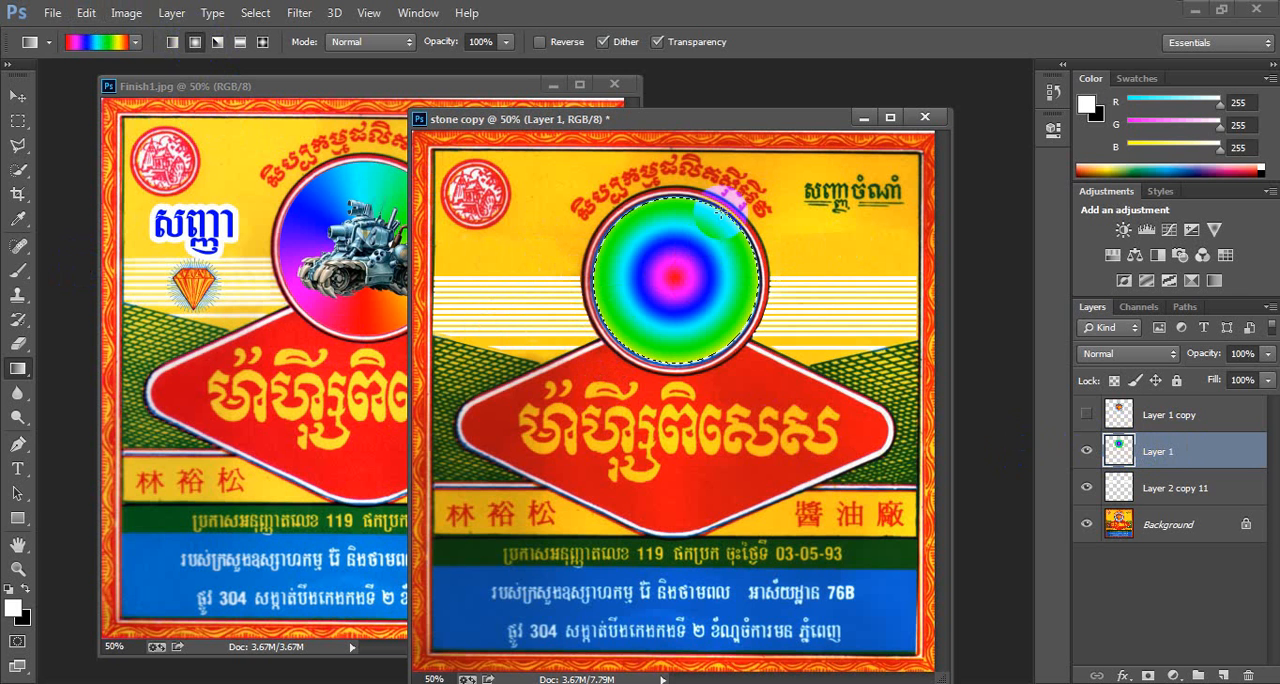
{"action": "left_click", "coordinate": [263, 42]}
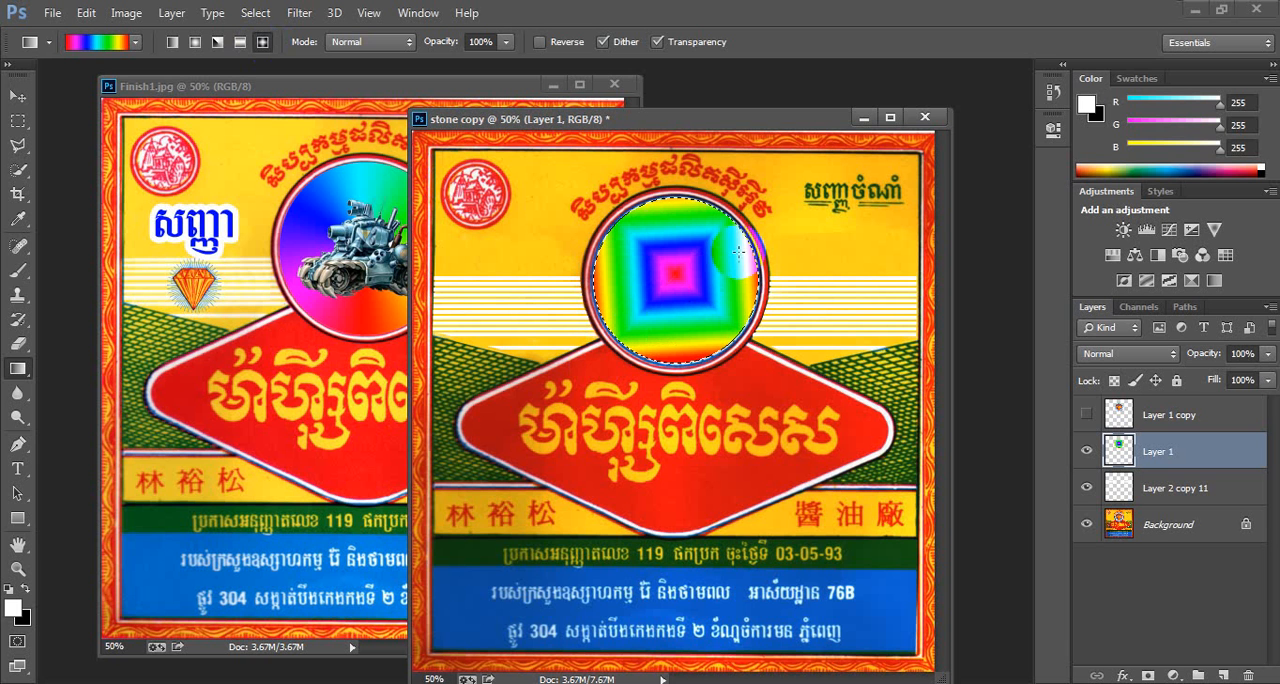
{"action": "left_click", "coordinate": [240, 42]}
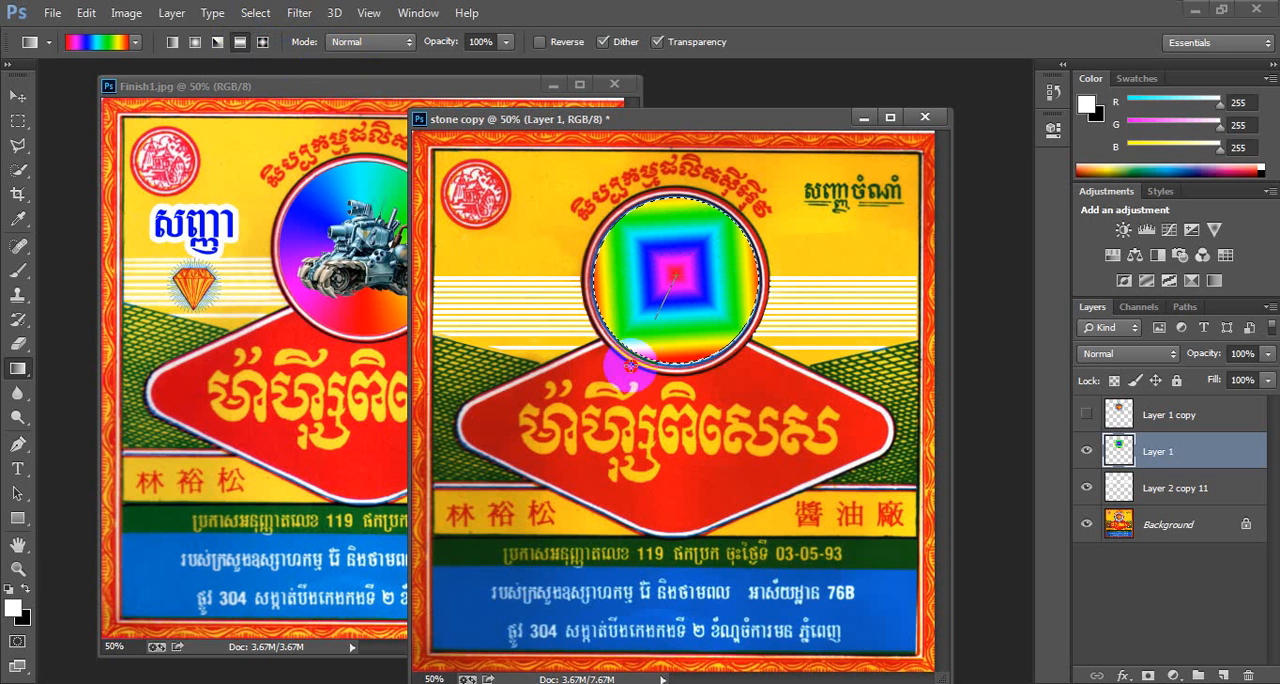
{"action": "left_click", "coordinate": [172, 42]}
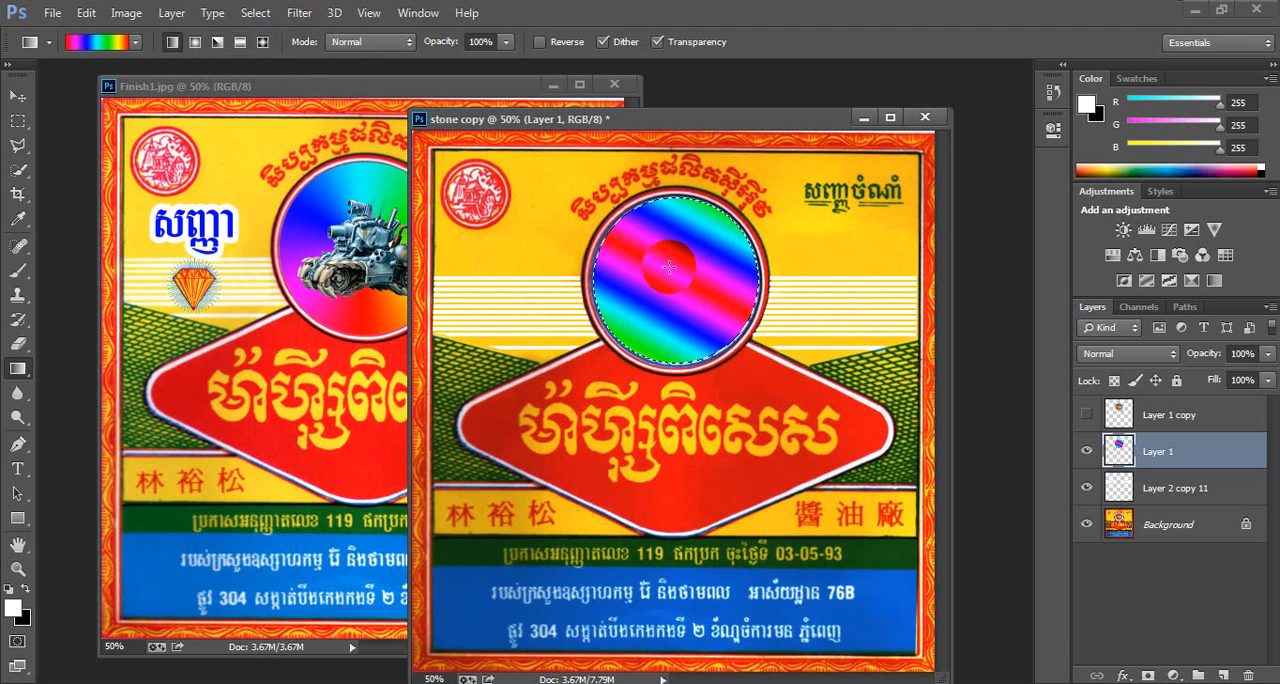
{"action": "left_click_drag", "start_coordinate": [615, 369], "coordinate": [615, 370]}
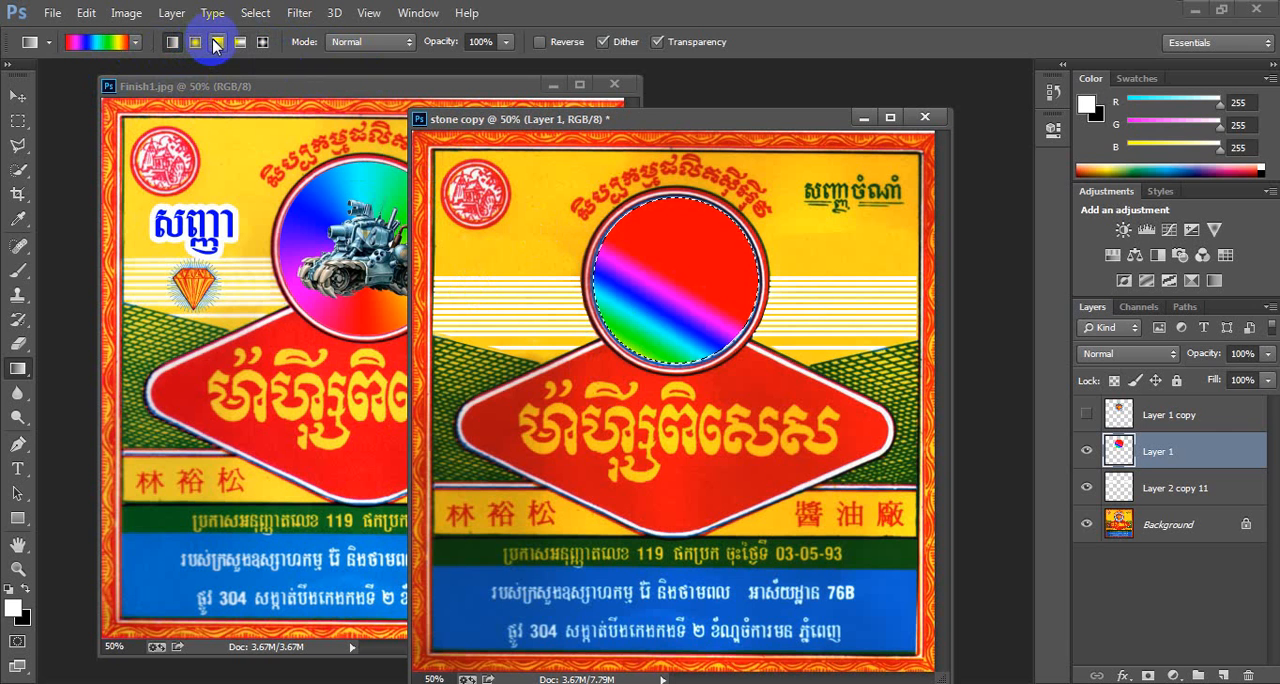
{"action": "left_click", "coordinate": [216, 42]}
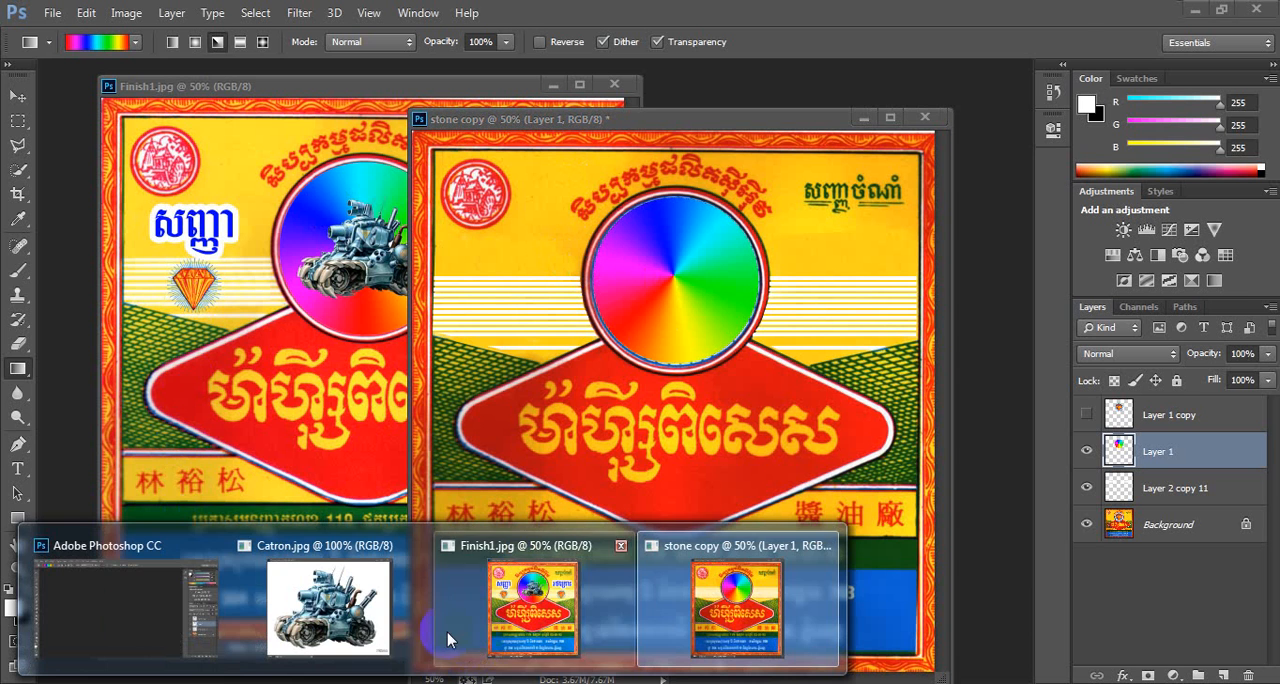
- Switch to Catron.jpg and select the tank by magic-wand selecting the white background and inverting the selection
{"action": "left_click", "coordinate": [329, 606]}
{"action": "left_click_drag", "start_coordinate": [357, 386], "coordinate": [528, 106]}
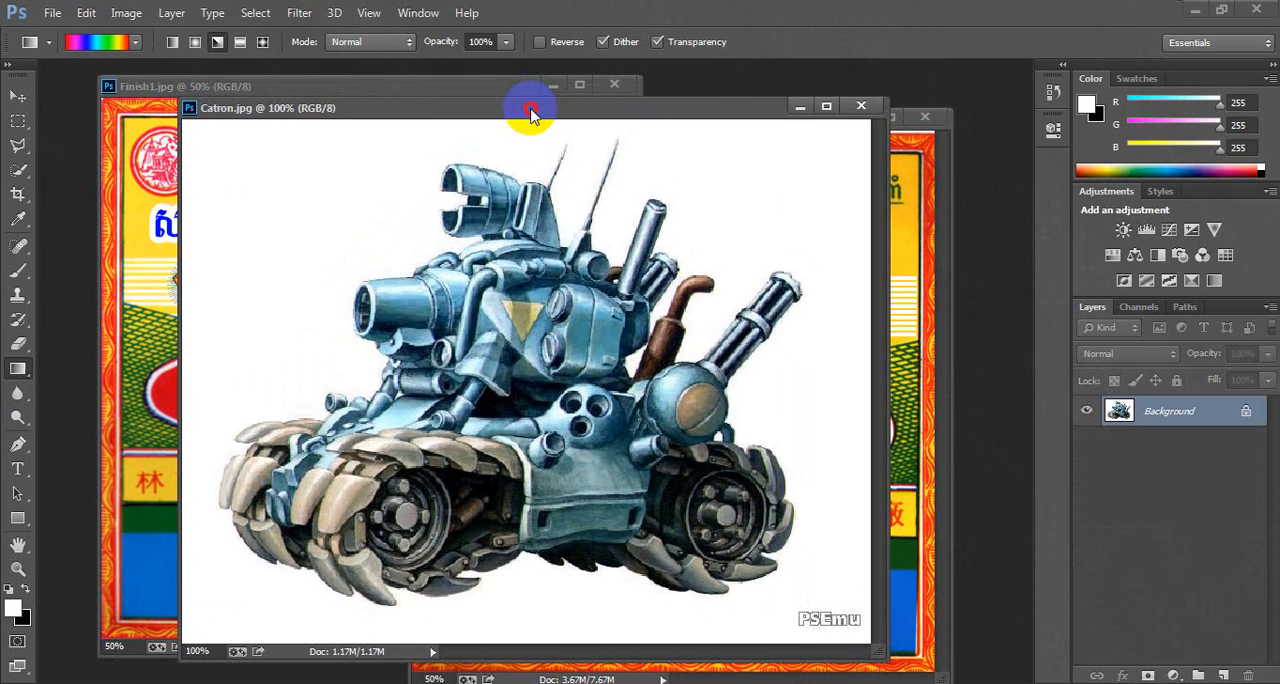
{"action": "left_click", "coordinate": [28, 176]}
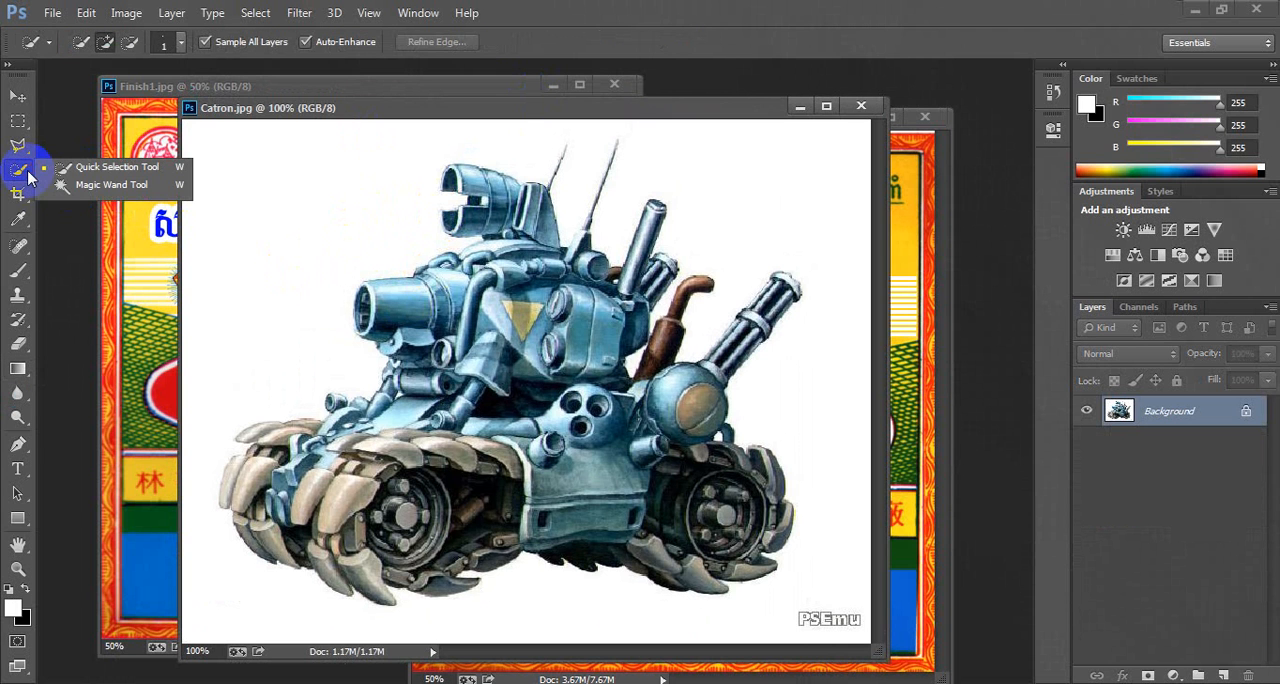
{"action": "left_click", "coordinate": [112, 185]}
{"action": "left_click", "coordinate": [287, 205]}
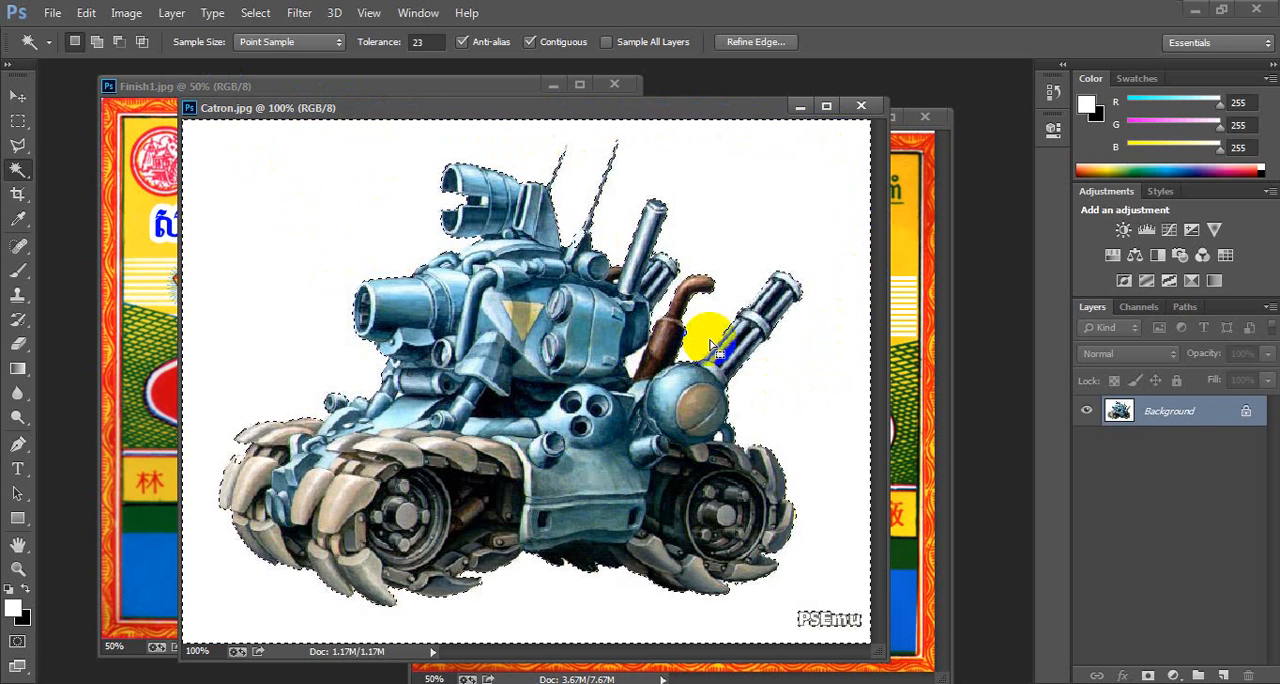
{"action": "left_click", "coordinate": [254, 14]}
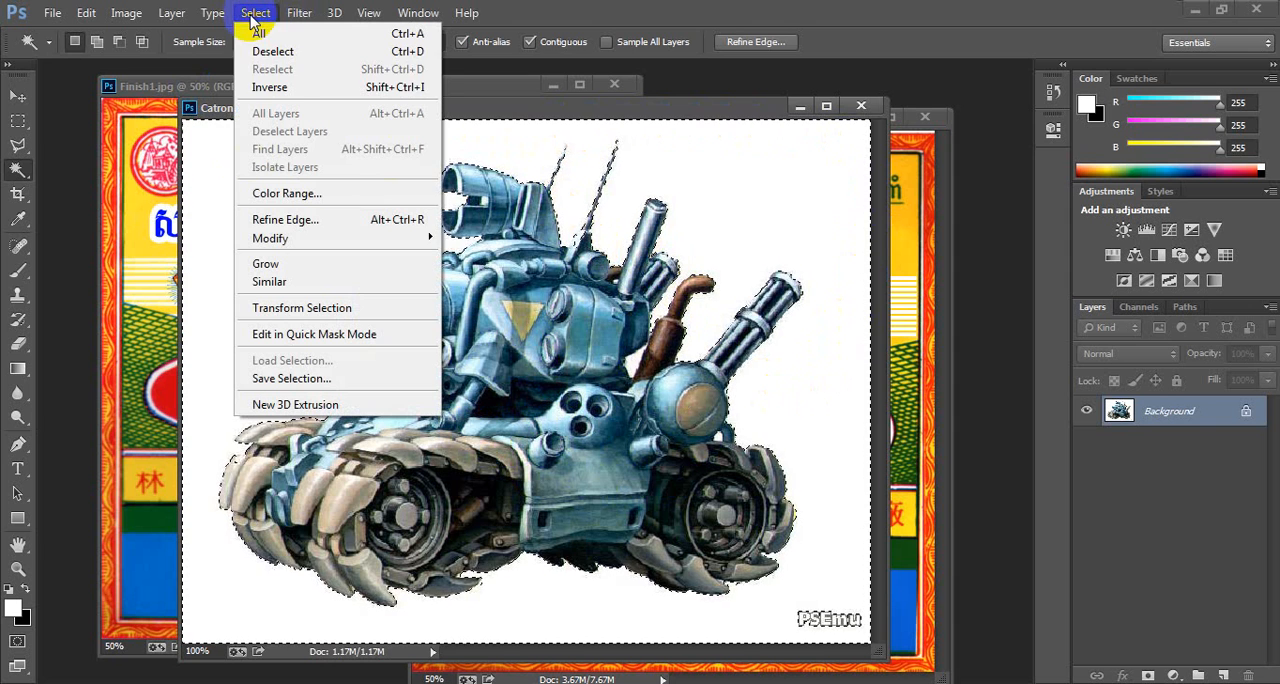
{"action": "left_click", "coordinate": [279, 88]}
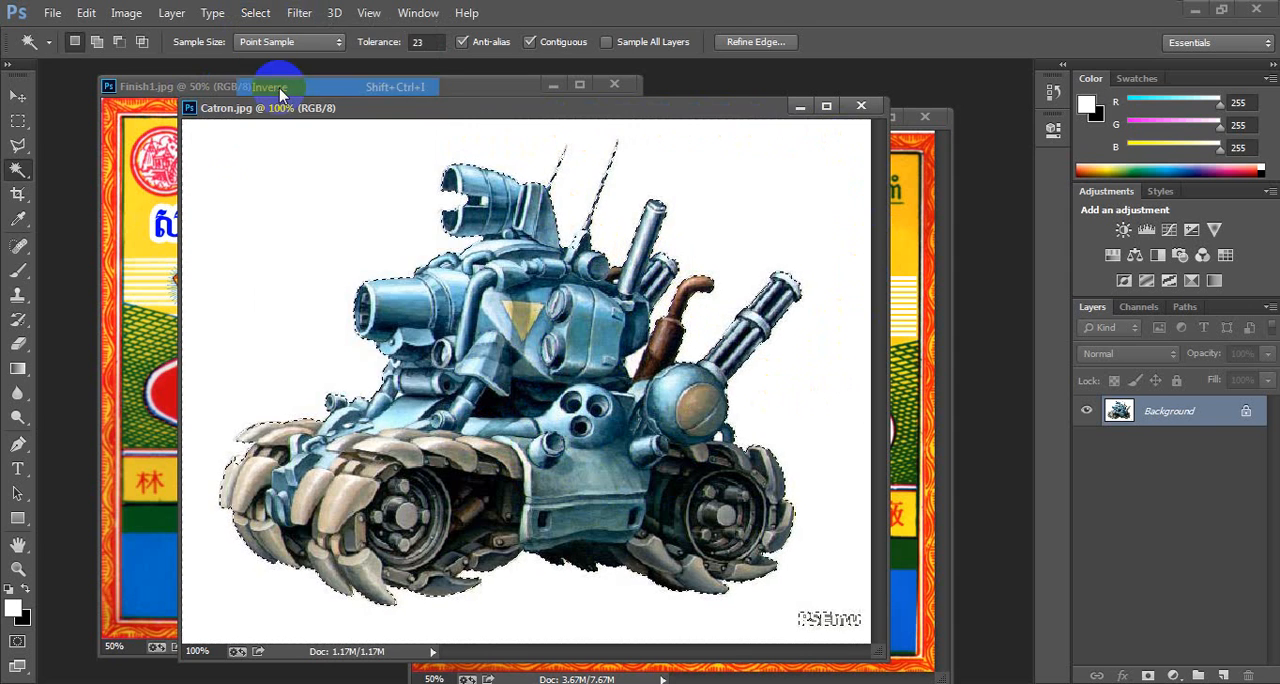
- Drag the selected tank into the stone copy document with the Move tool and close Catron.jpg
{"action": "left_click_drag", "start_coordinate": [526, 107], "coordinate": [1006, 150]}
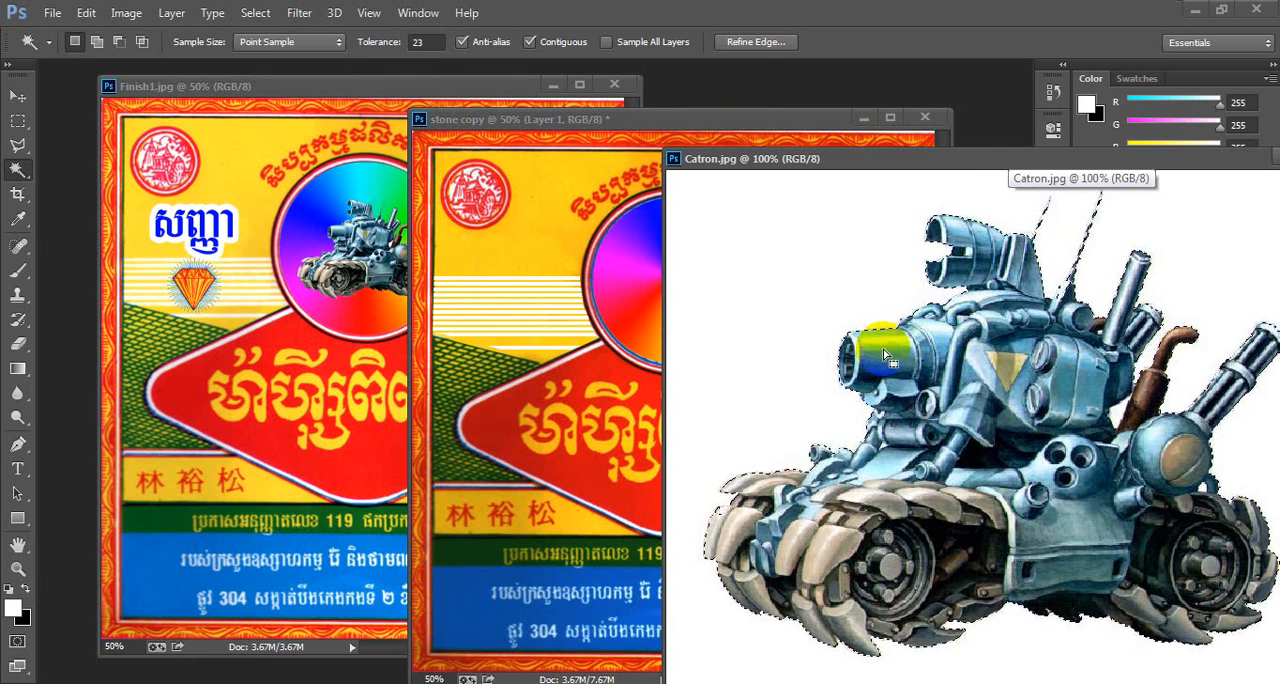
{"action": "left_click", "coordinate": [18, 95]}
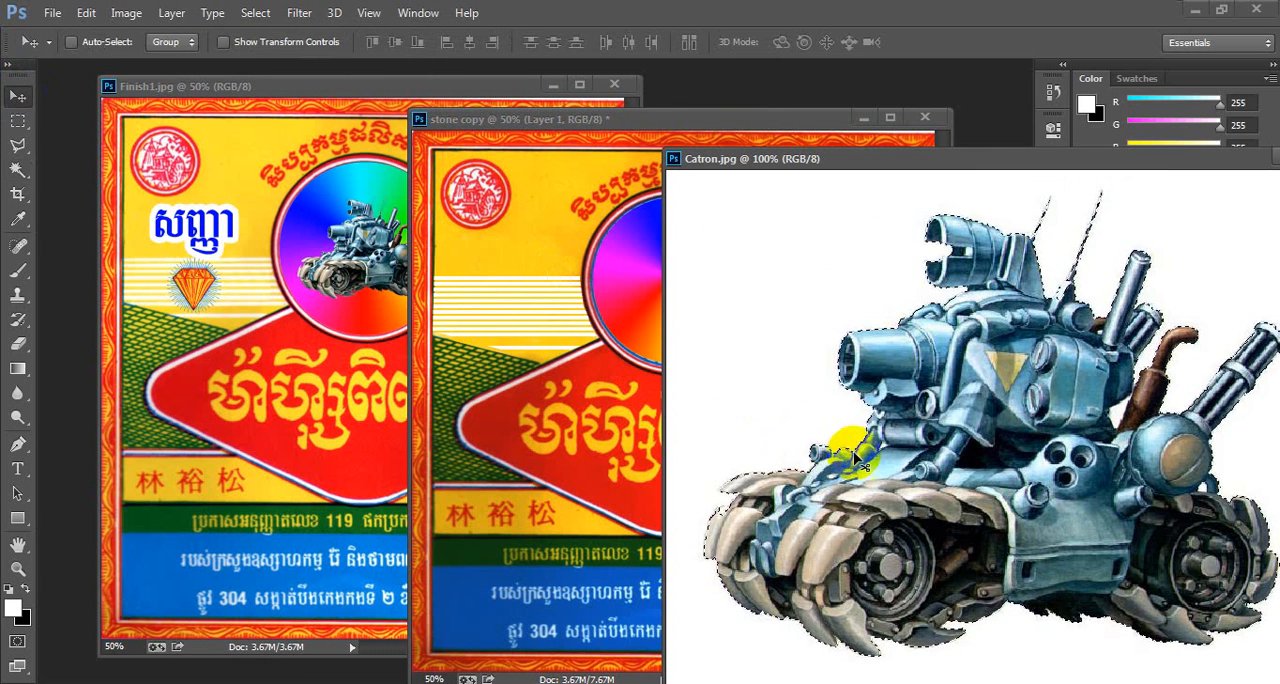
{"action": "left_click_drag", "start_coordinate": [858, 458], "coordinate": [649, 313]}
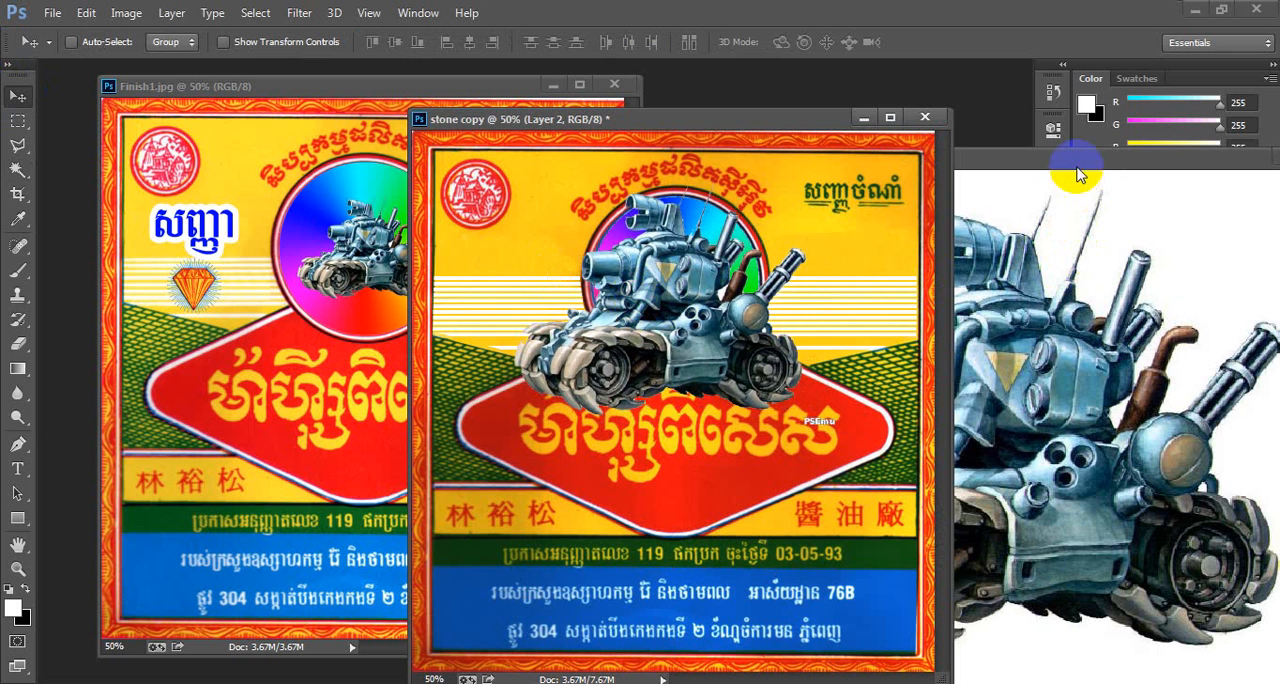
{"action": "left_click_drag", "start_coordinate": [1077, 172], "coordinate": [420, 194]}
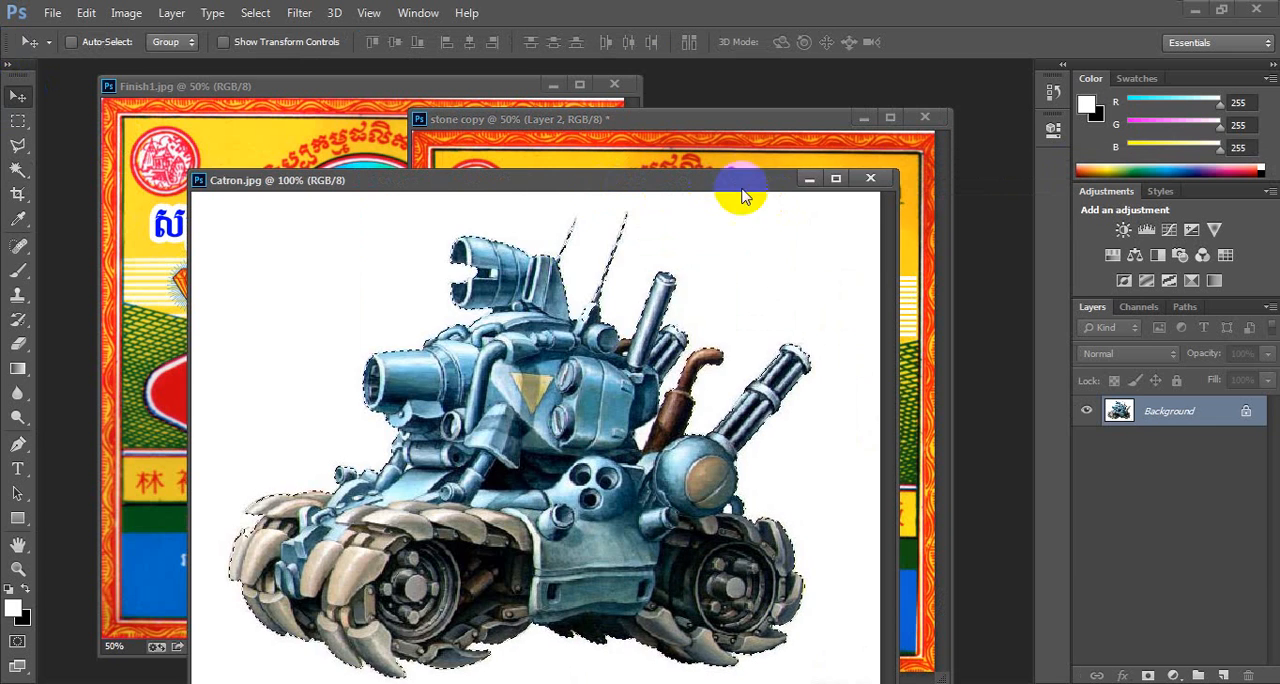
{"action": "left_click", "coordinate": [868, 179]}
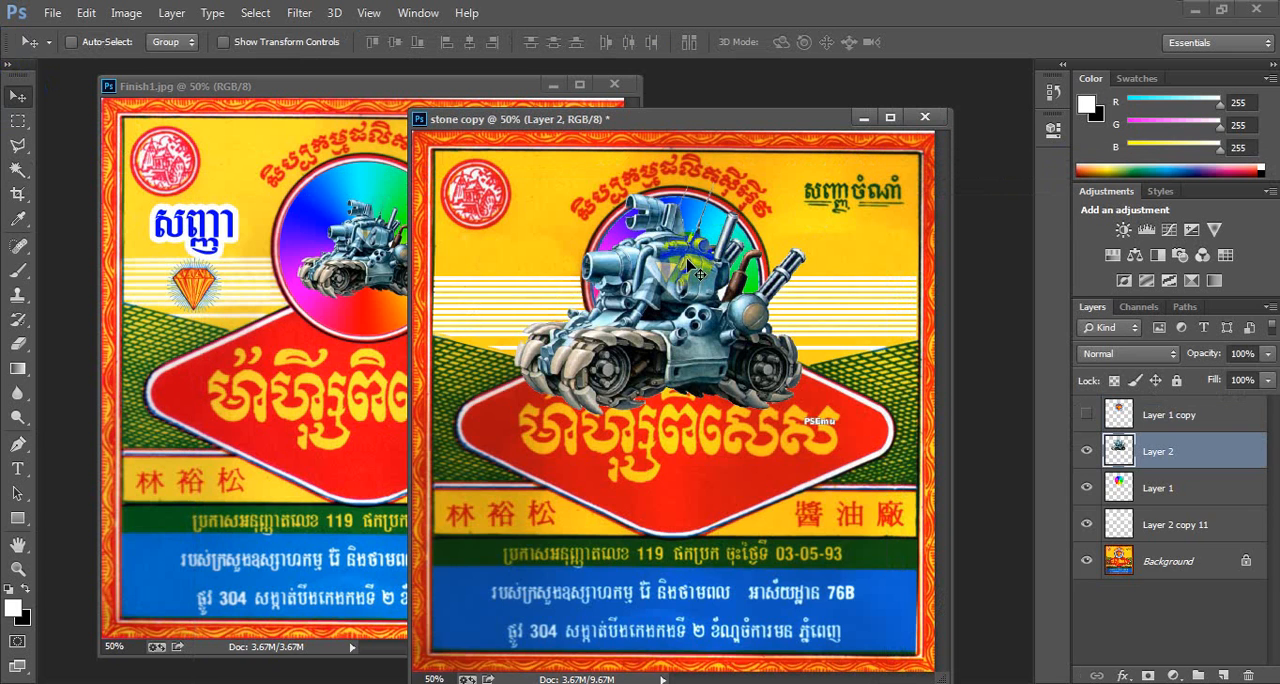
- Scale the tank to about 54% with Free Transform and move it into the spectrum circle
{"action": "key", "text": "ctrl+t"}
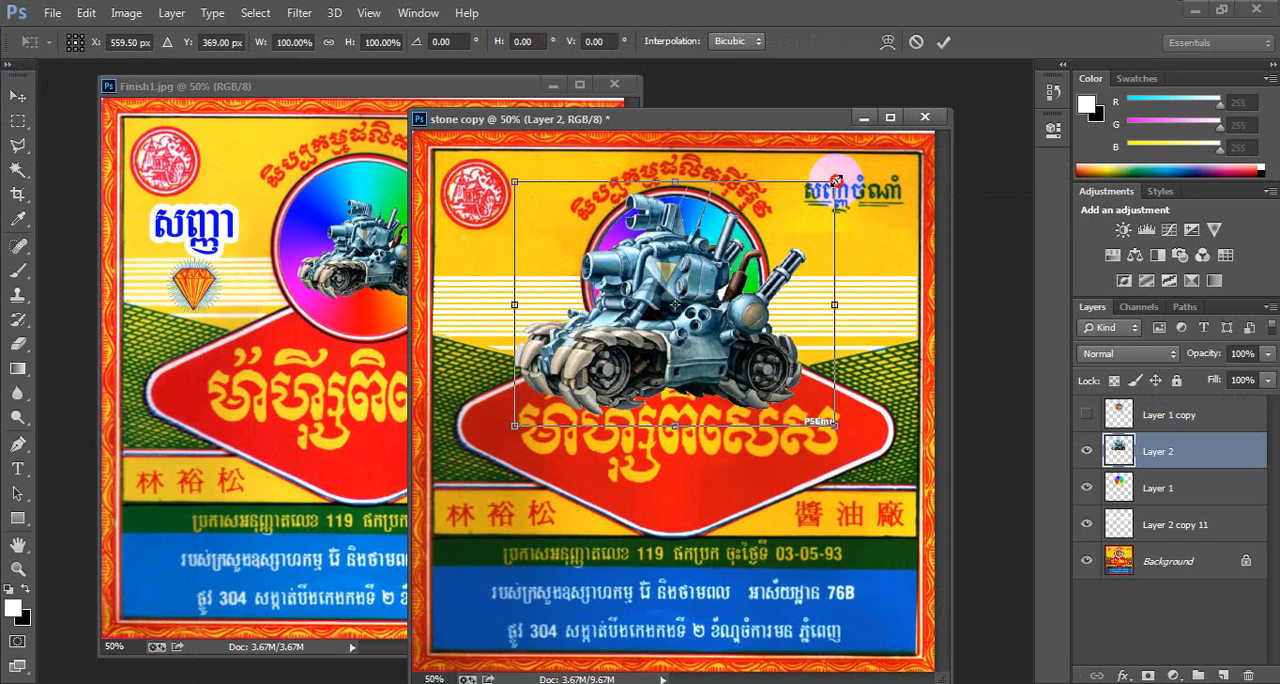
{"action": "left_click_drag", "start_coordinate": [835, 181], "coordinate": [729, 268]}
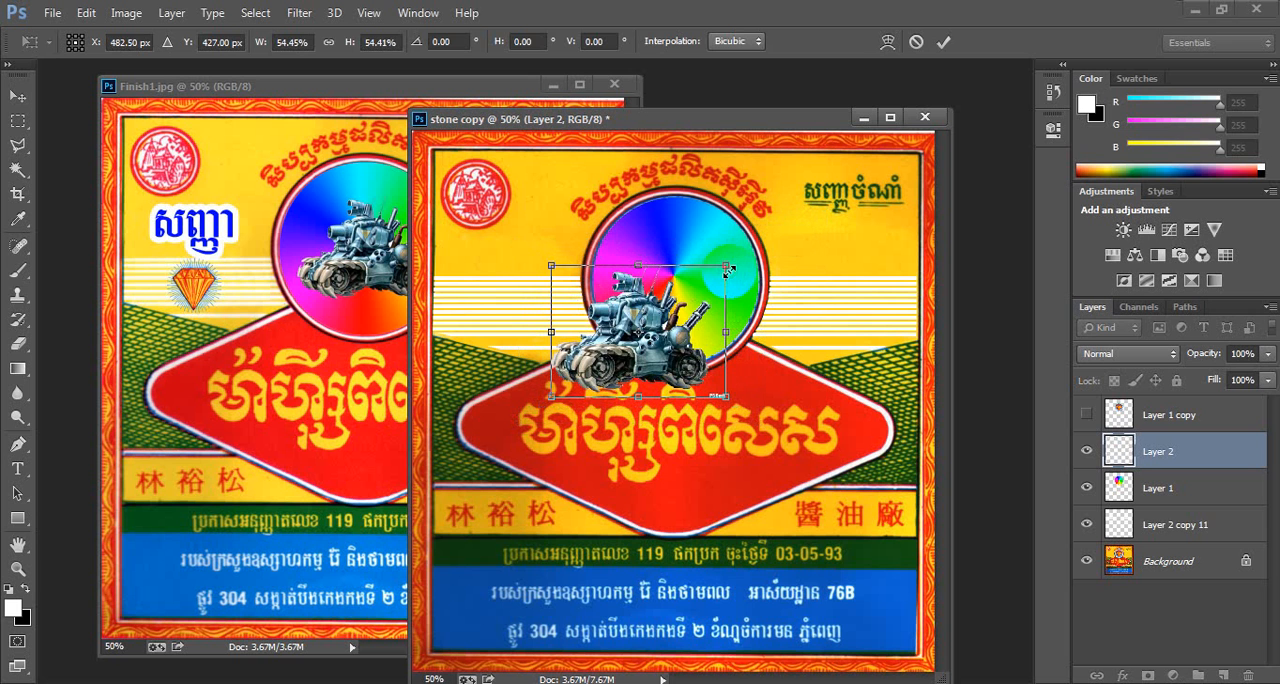
{"action": "key", "text": "Return"}
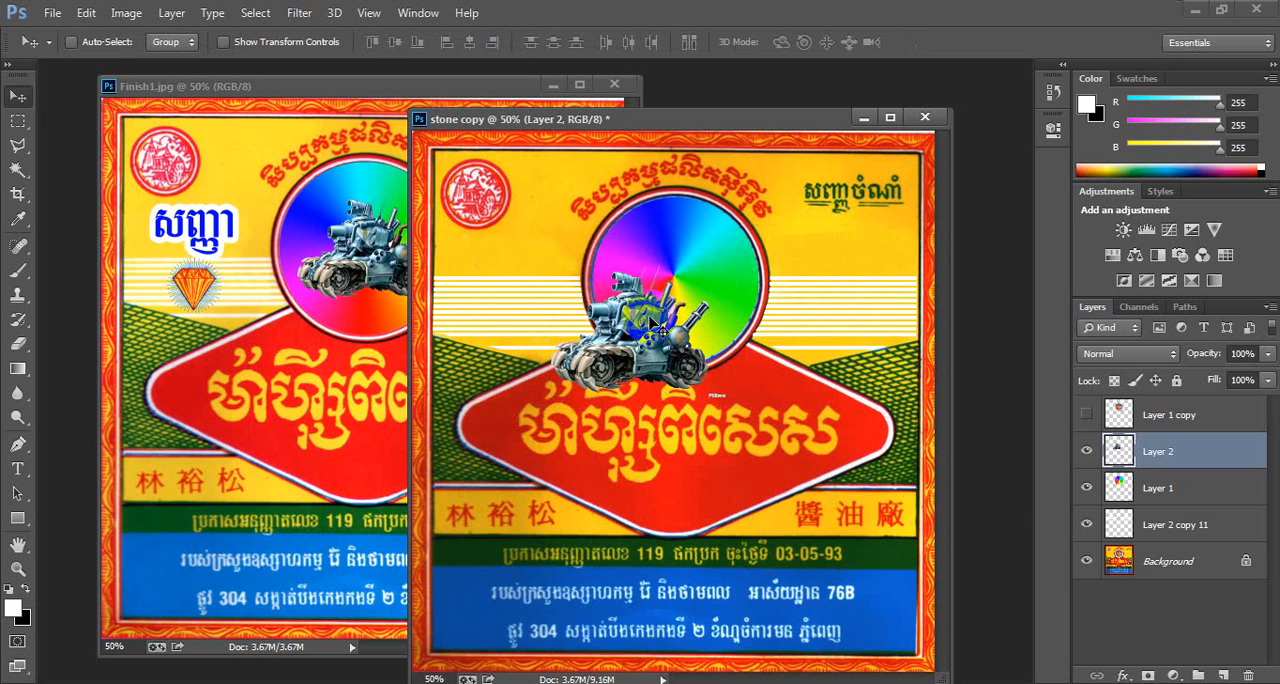
{"action": "left_click_drag", "start_coordinate": [650, 318], "coordinate": [701, 265]}
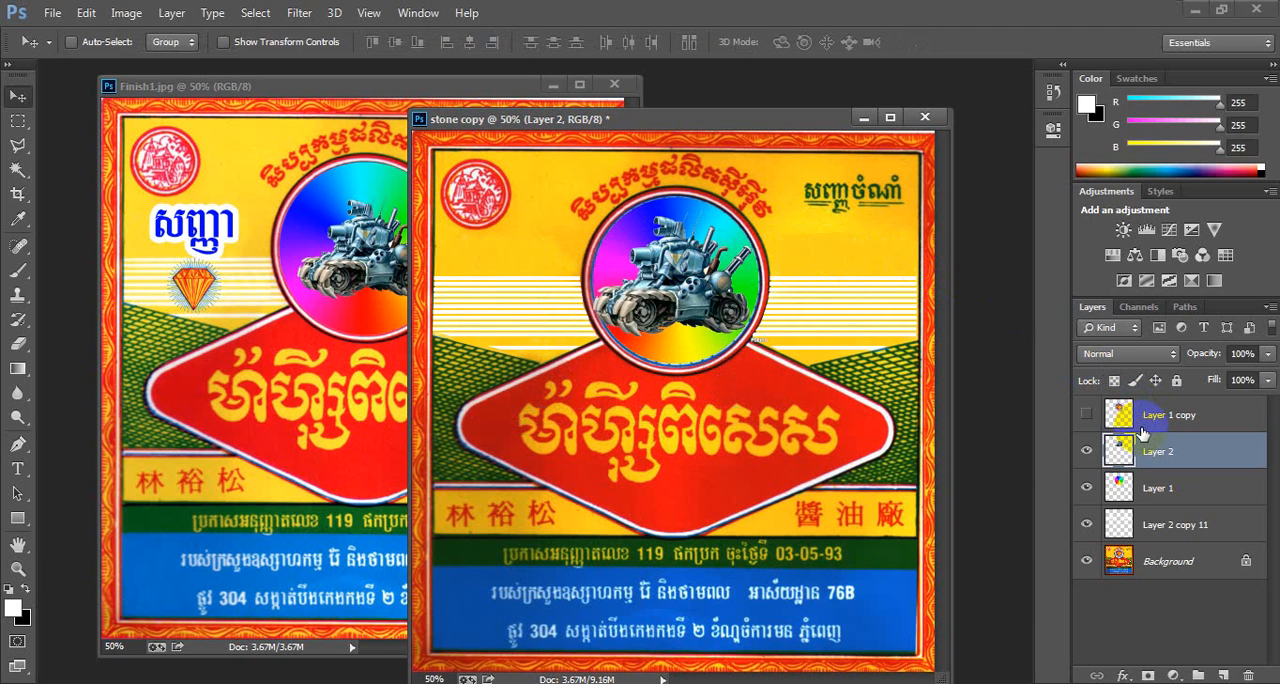
- Show Layer 1 copy and move the diamond emblem down to the left side over the red banner
{"action": "left_click", "coordinate": [1086, 415]}
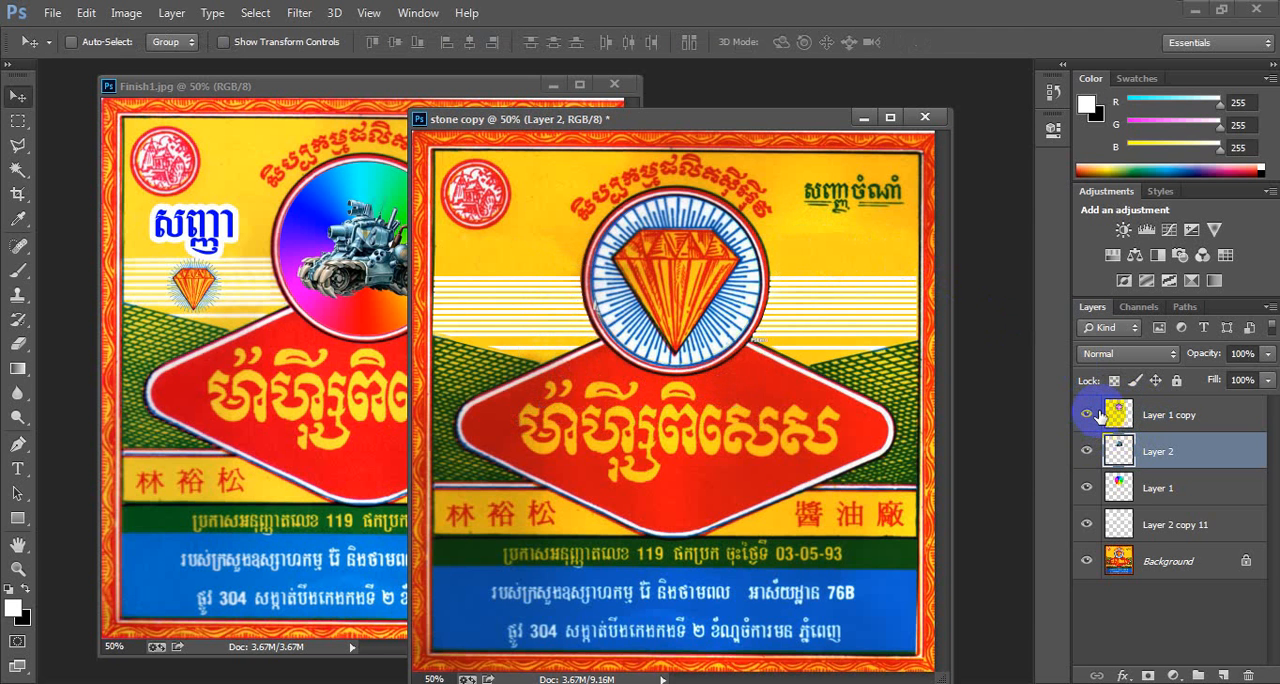
{"action": "mouse_move", "coordinate": [1143, 414]}
{"action": "left_mouse_down"}
{"action": "mouse_move", "coordinate": [1147, 449]}
{"action": "mouse_move", "coordinate": [1155, 416]}
{"action": "left_mouse_up"}
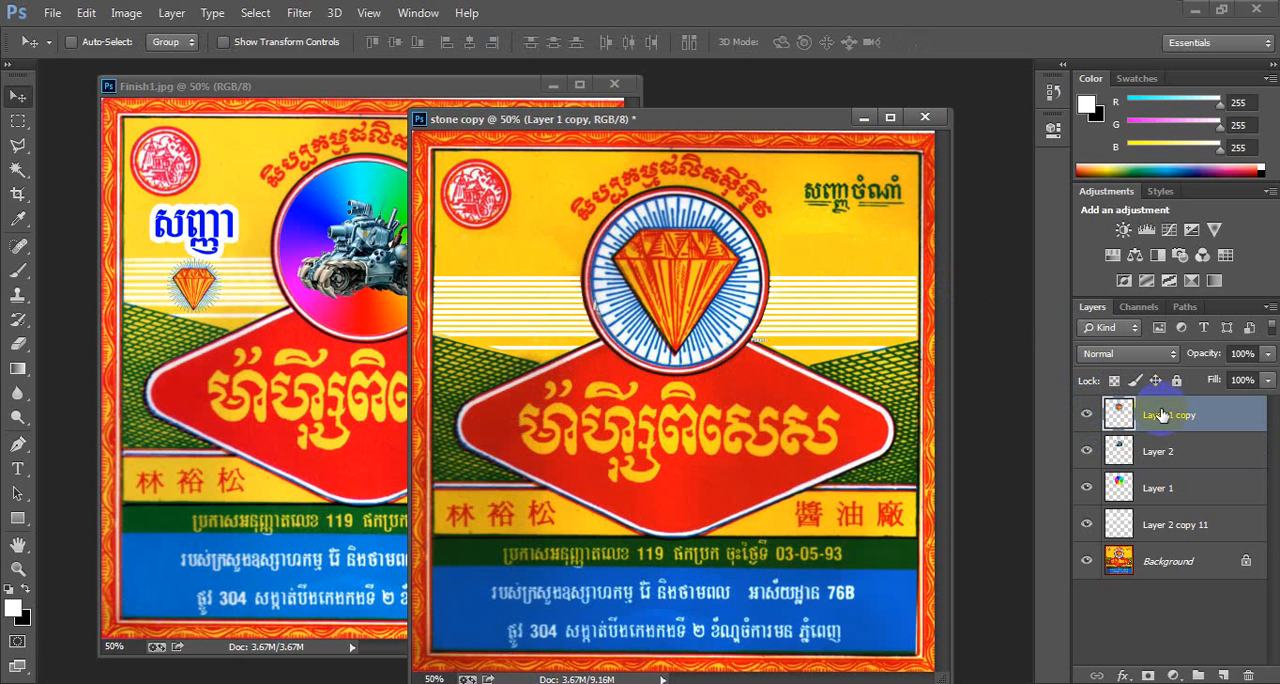
{"action": "left_click_drag", "start_coordinate": [671, 271], "coordinate": [527, 288]}
{"action": "left_click", "coordinate": [690, 131]}
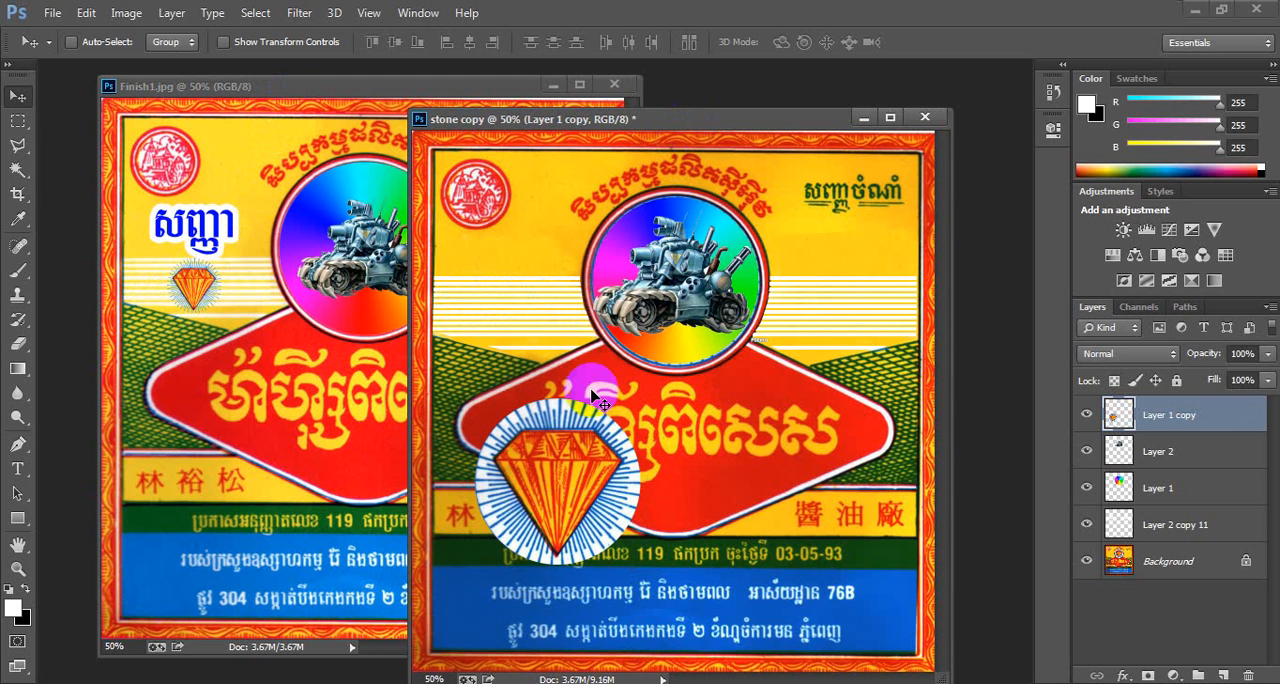
{"action": "left_click_drag", "start_coordinate": [541, 489], "coordinate": [523, 435]}
- Switch to the Magic Wand tool, set its tolerance to 40 and try selecting the diamond emblem's white disc
{"action": "left_click", "coordinate": [18, 169]}
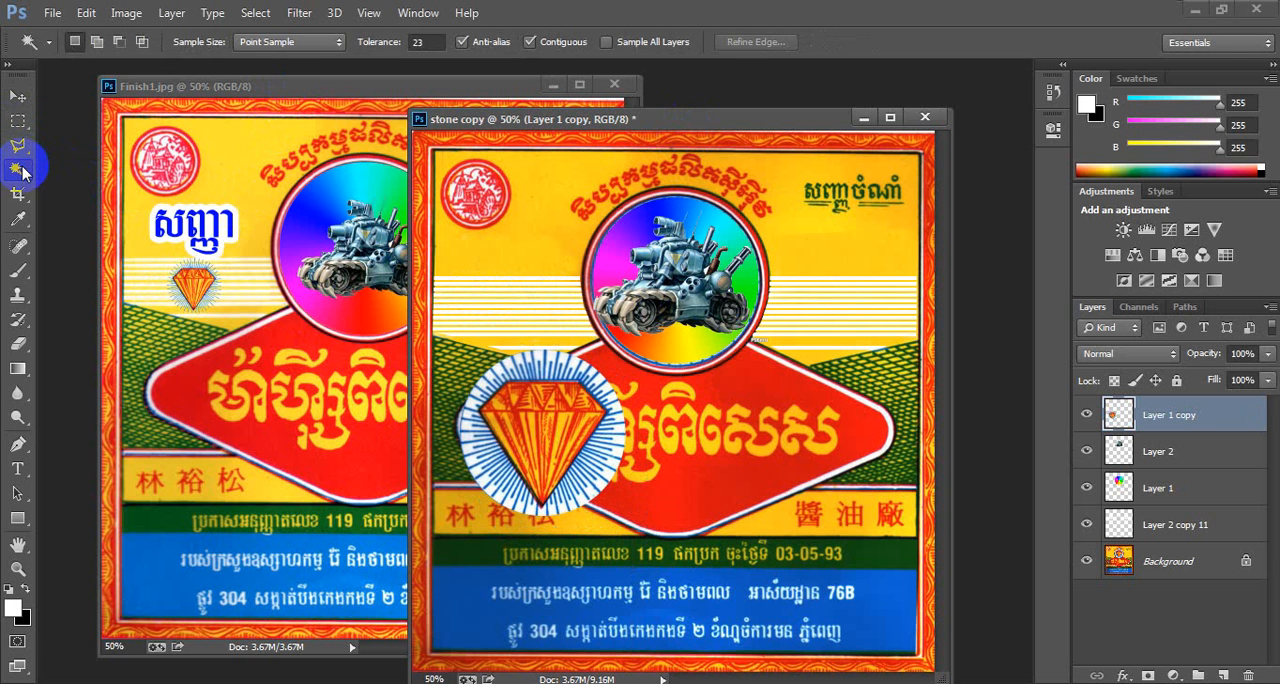
{"action": "right_click", "coordinate": [22, 167]}
{"action": "left_click", "coordinate": [81, 184]}
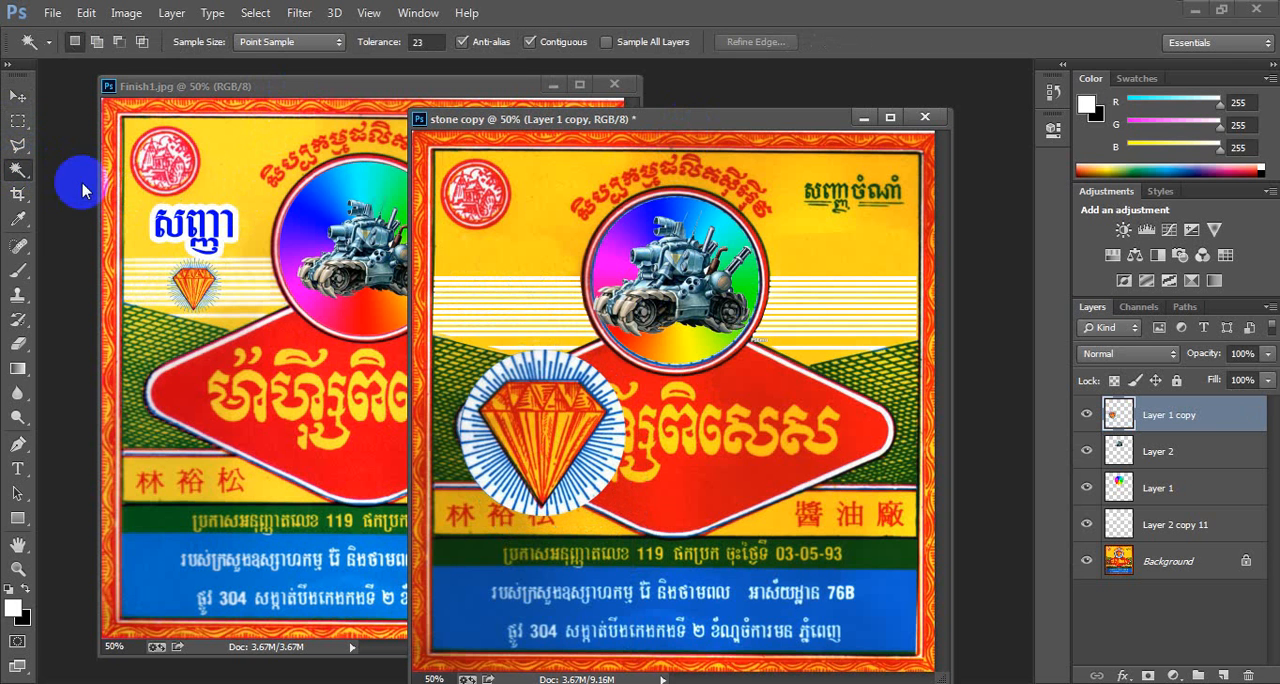
{"action": "left_click", "coordinate": [541, 364]}
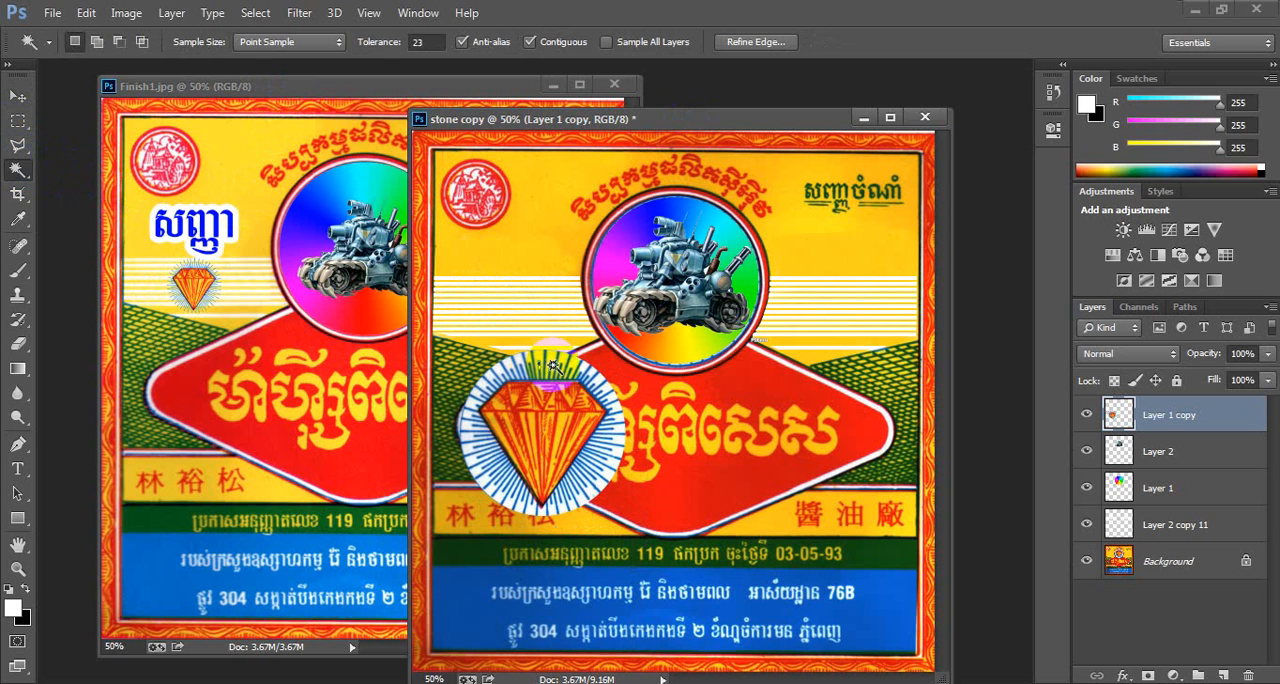
{"action": "left_click_drag", "start_coordinate": [575, 372], "coordinate": [592, 468]}
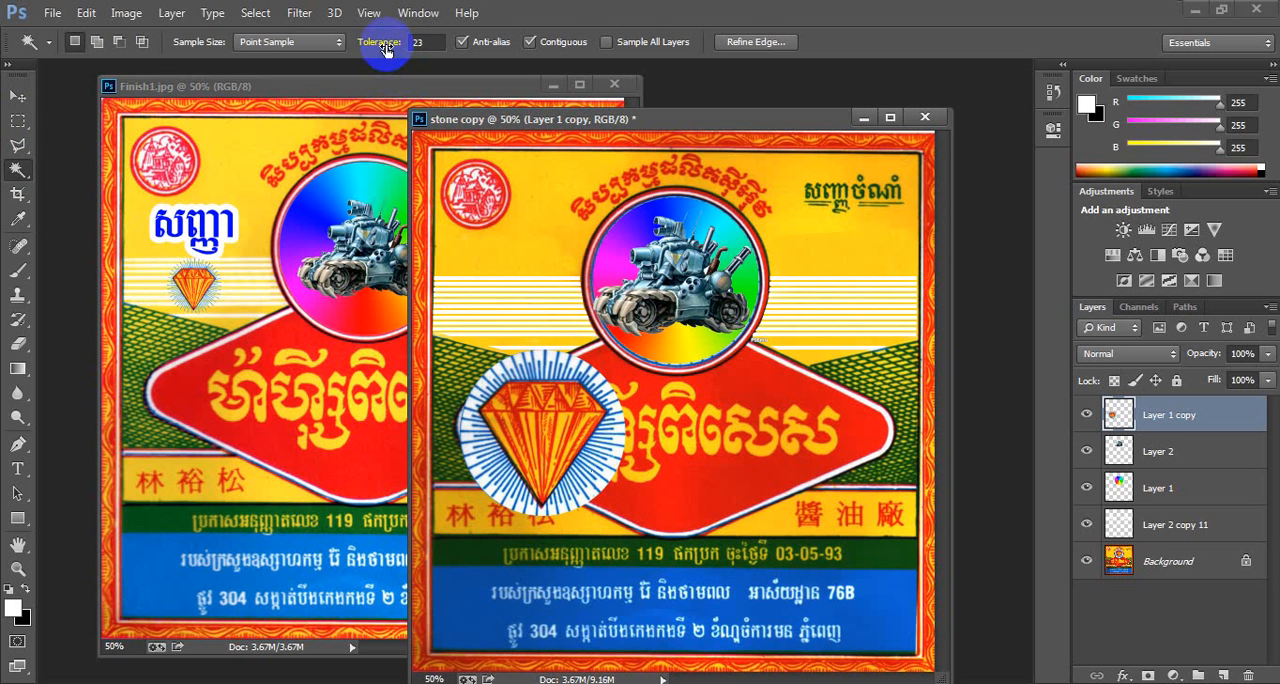
{"action": "mouse_move", "coordinate": [386, 49]}
{"action": "left_mouse_down"}
{"action": "mouse_move", "coordinate": [370, 47]}
{"action": "mouse_move", "coordinate": [403, 50]}
{"action": "left_mouse_up"}
{"action": "left_click", "coordinate": [536, 372]}
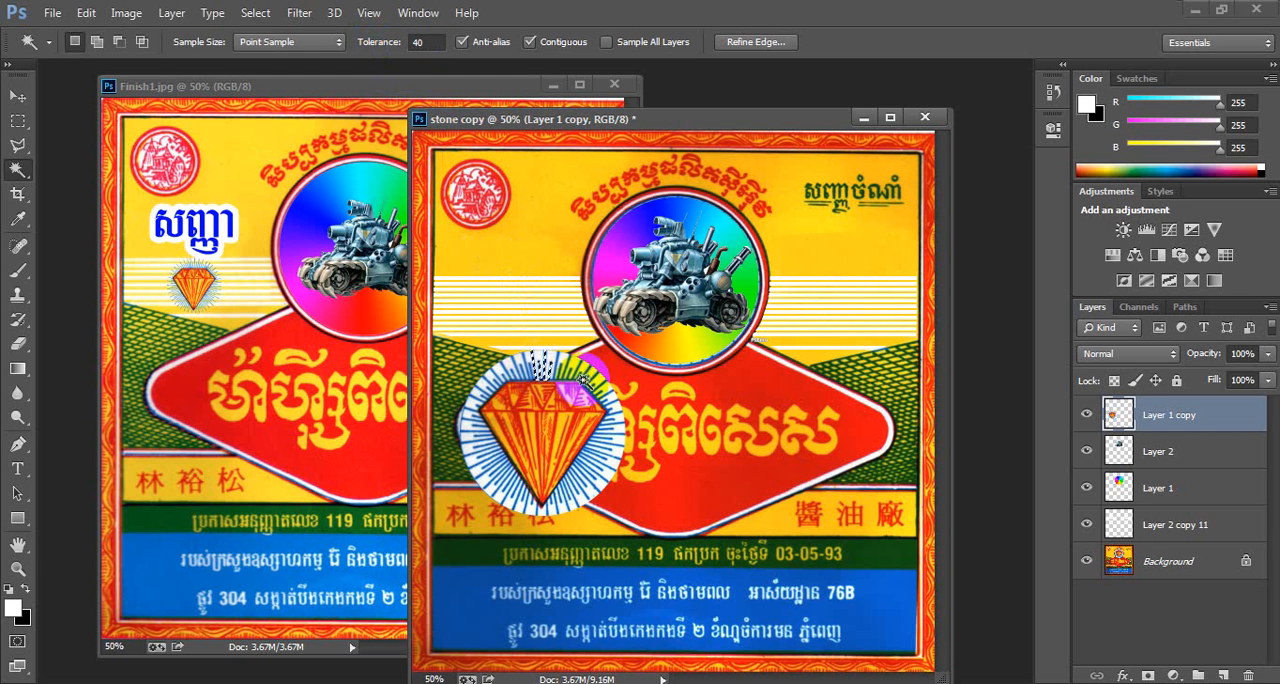
{"action": "key", "text": "ctrl+d"}
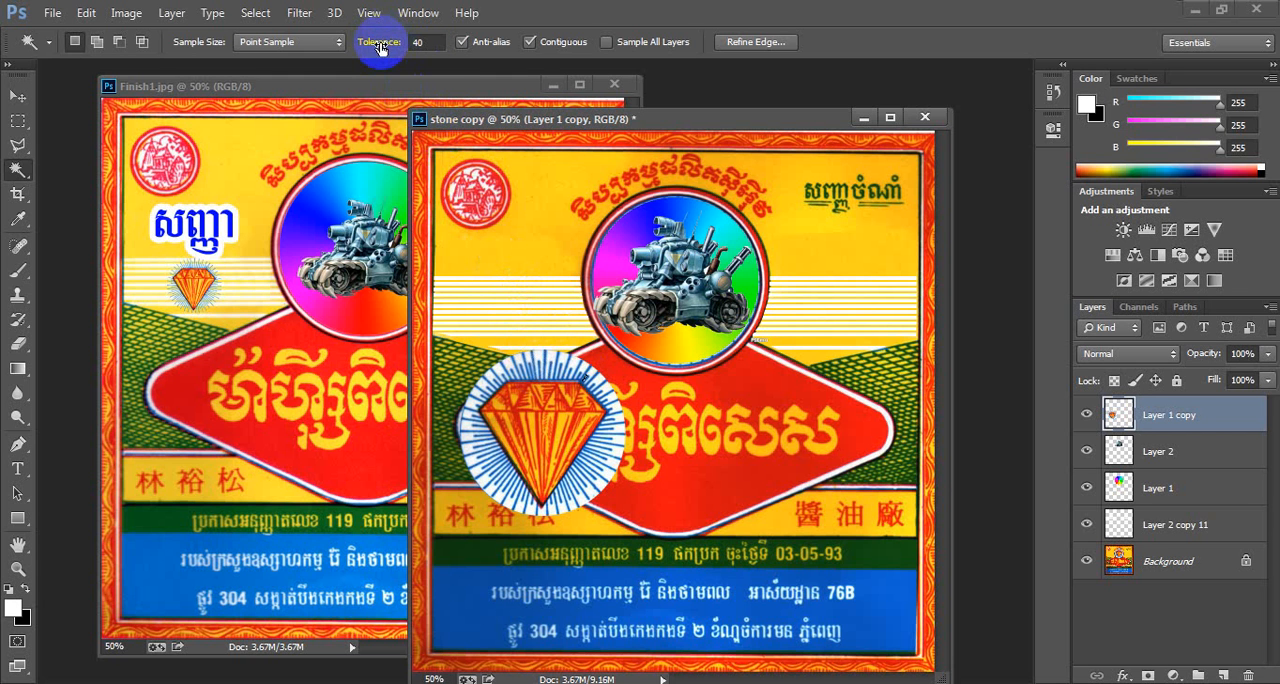
- Raise the Magic Wand tolerance to 71 and delete the white disc areas around the top of the diamond emblem
{"action": "left_click_drag", "start_coordinate": [375, 45], "coordinate": [431, 62]}
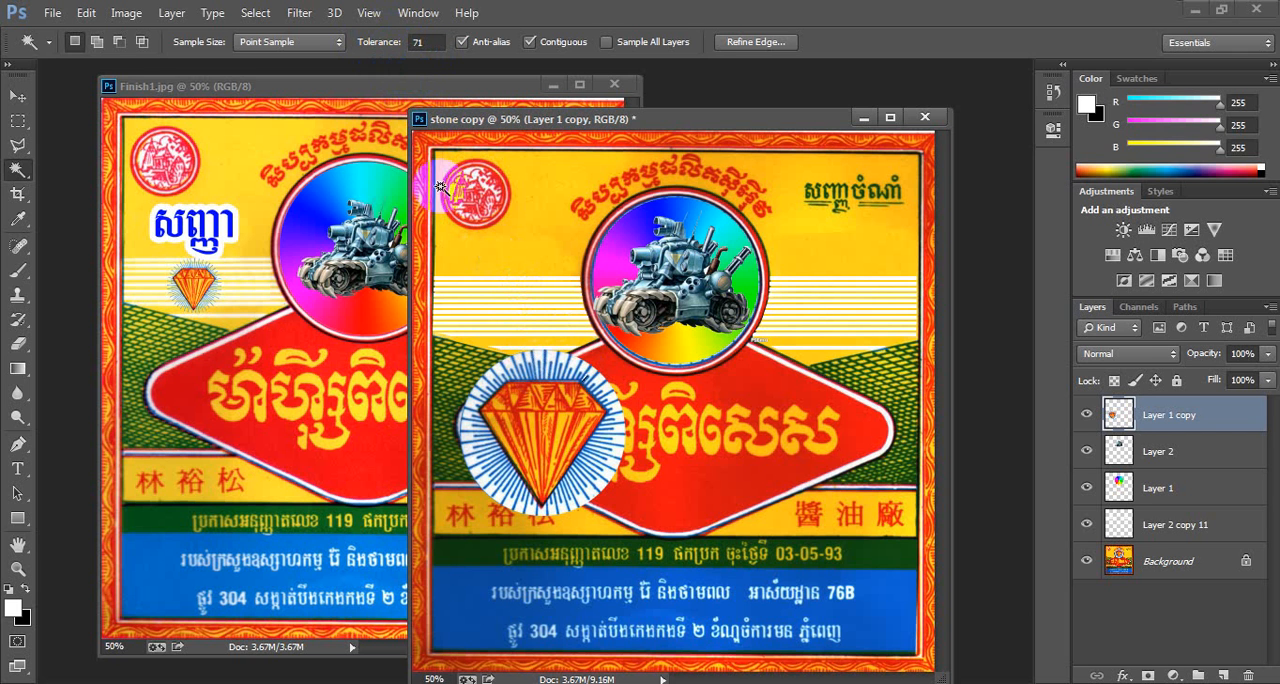
{"action": "left_click", "coordinate": [541, 378]}
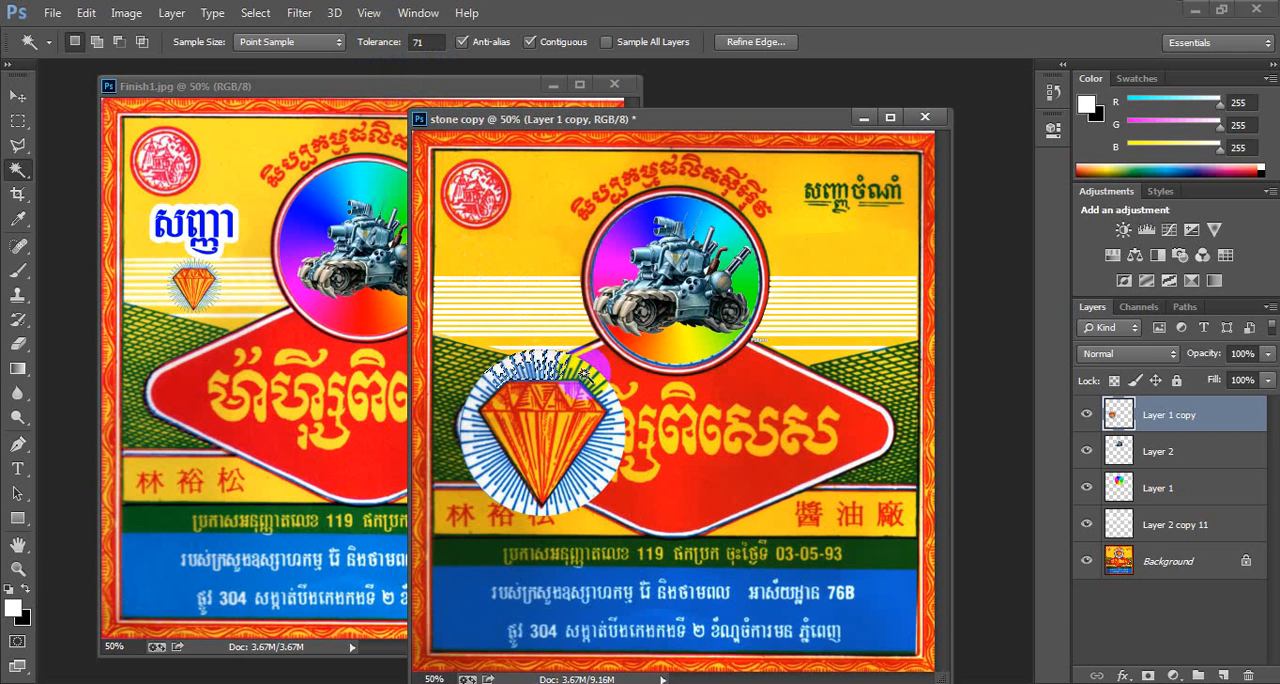
{"action": "left_click", "coordinate": [593, 380]}
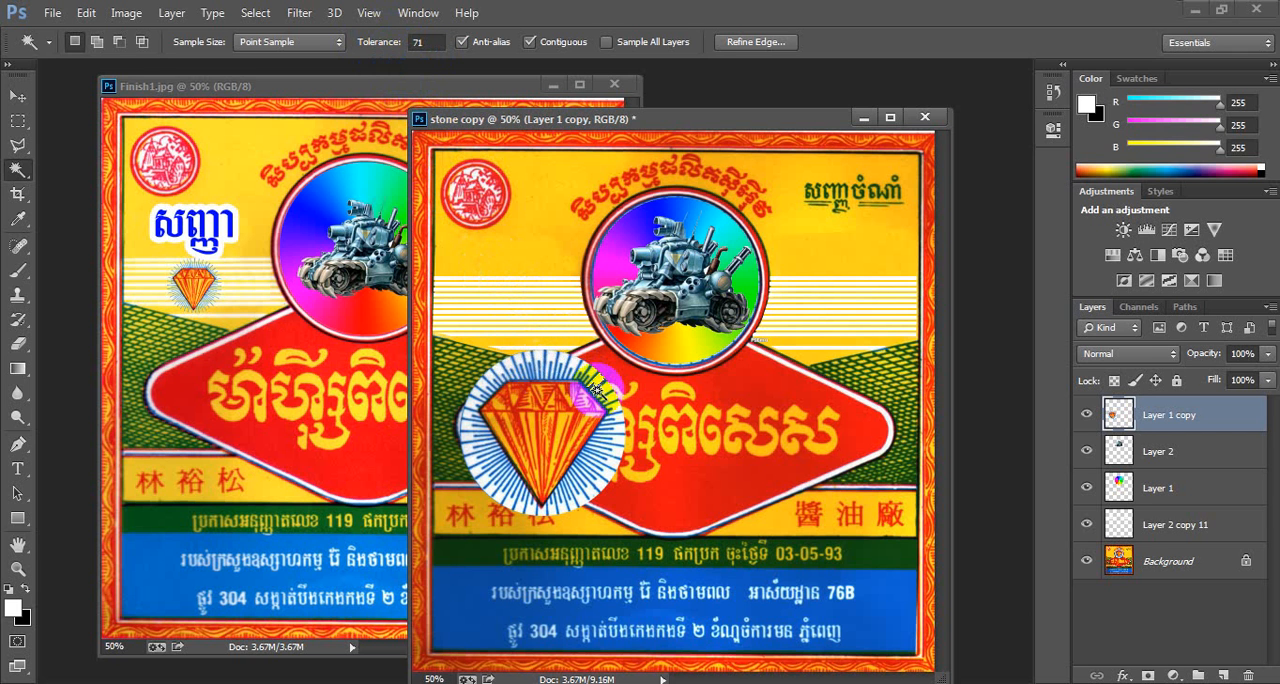
{"action": "left_click", "coordinate": [533, 372]}
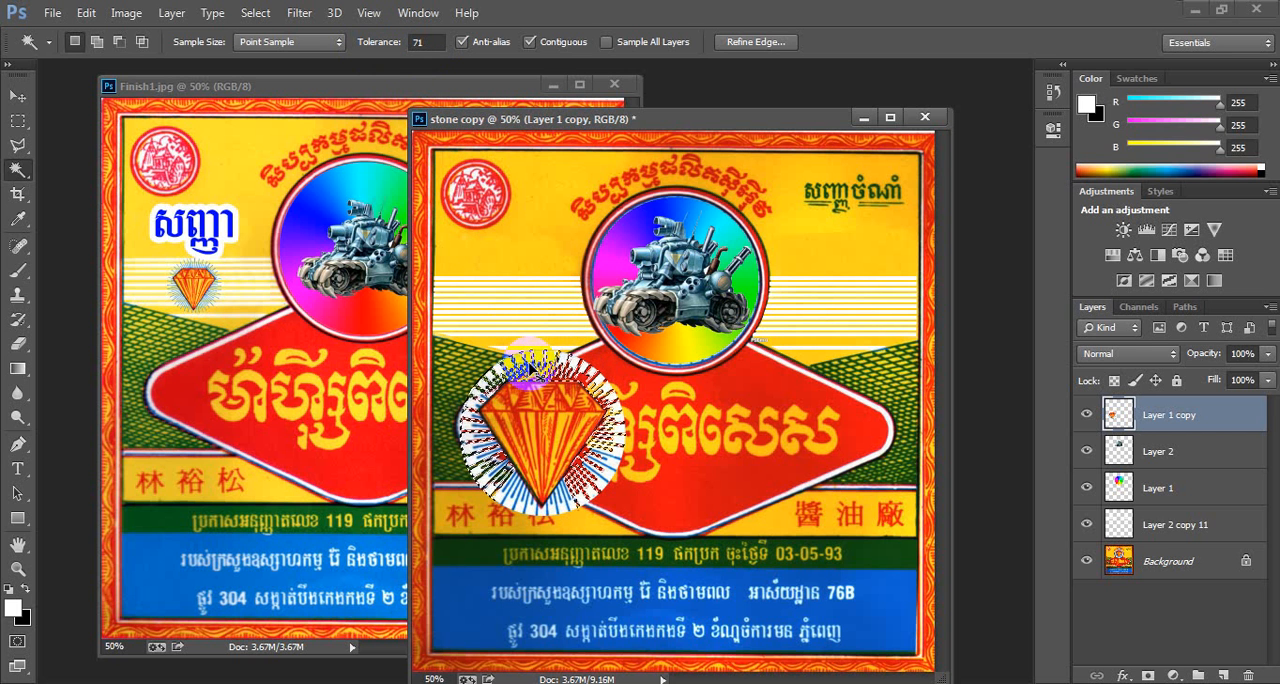
{"action": "key", "text": "ctrl+d"}
{"action": "left_click", "coordinate": [549, 357]}
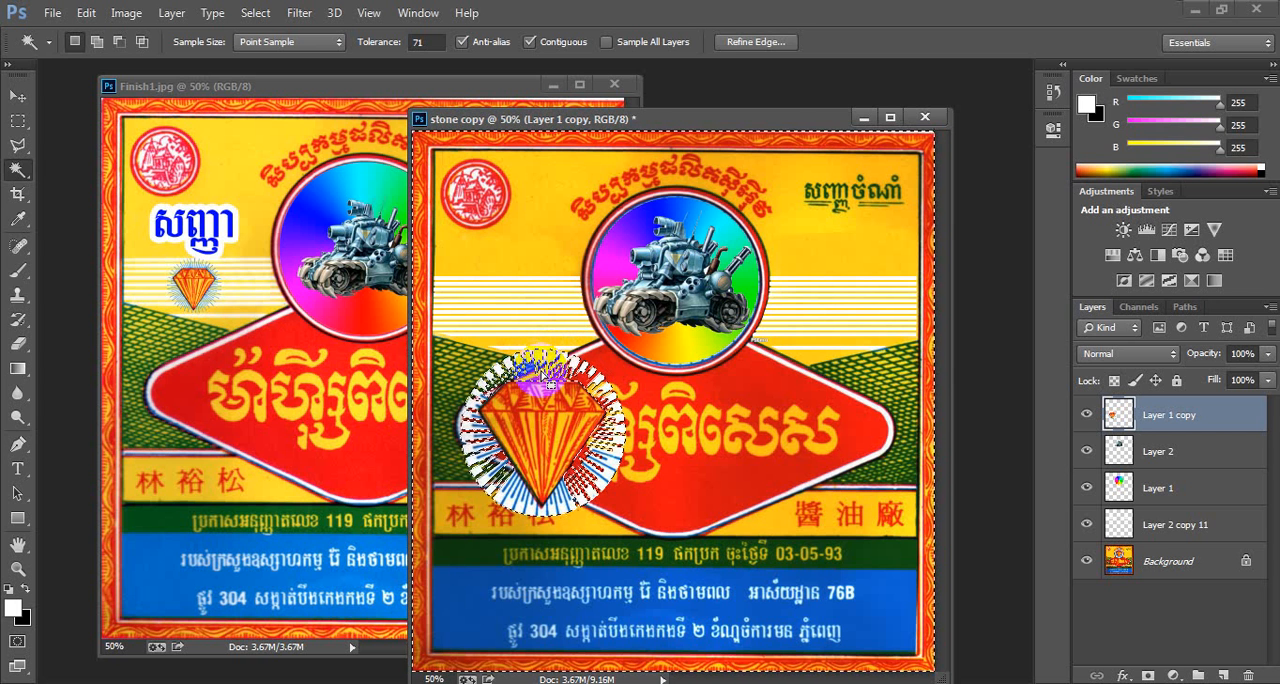
{"action": "key", "text": "ctrl+d"}
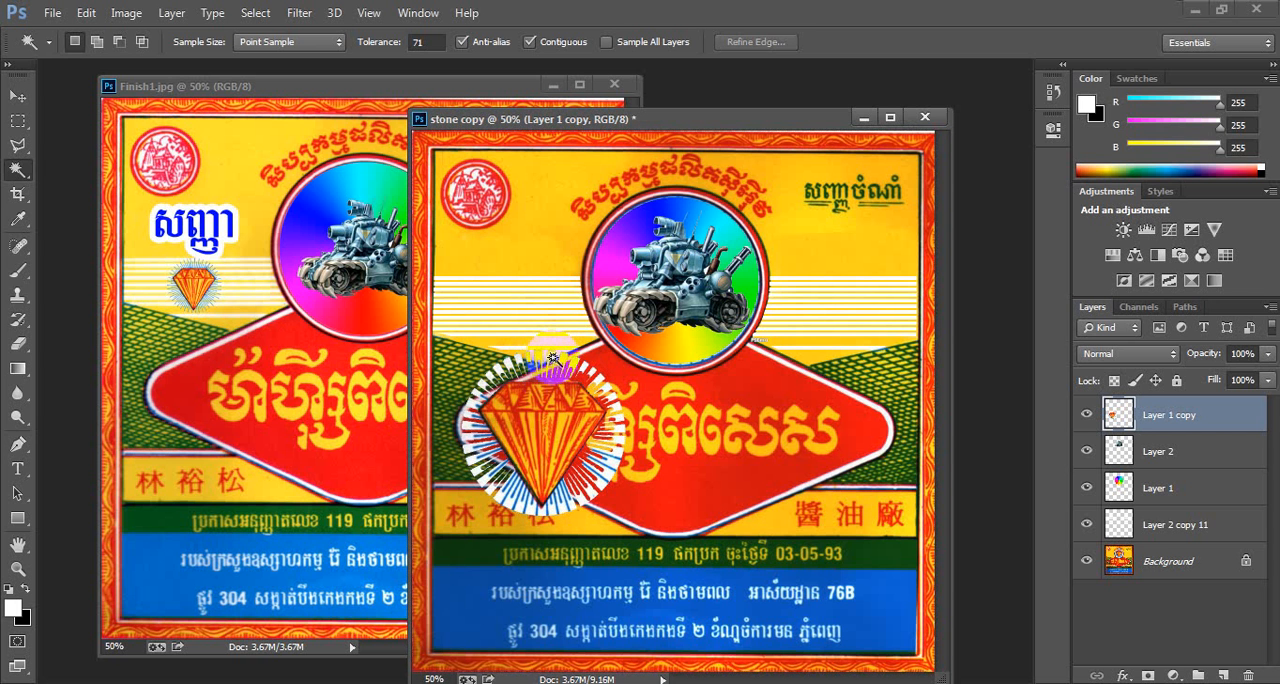
{"action": "left_click", "coordinate": [552, 362]}
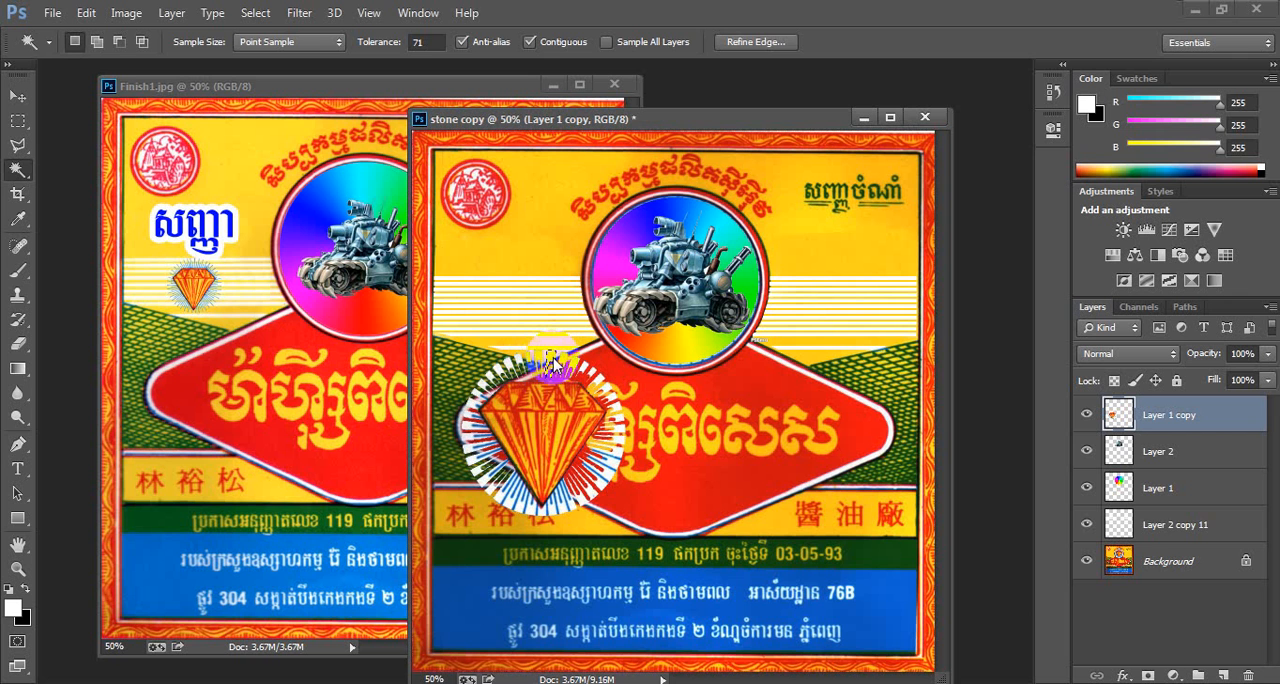
{"action": "left_click_drag", "start_coordinate": [556, 362], "coordinate": [563, 354]}
{"action": "left_click_drag", "start_coordinate": [568, 358], "coordinate": [584, 372]}
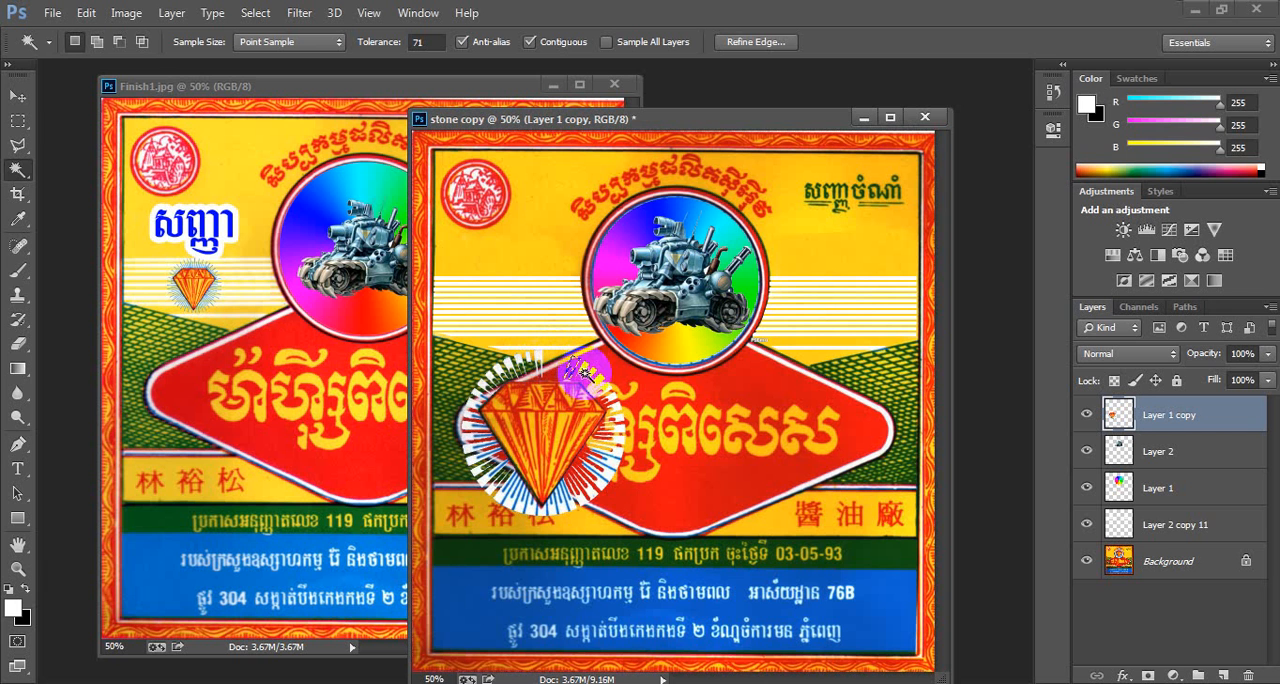
{"action": "left_click", "coordinate": [590, 371]}
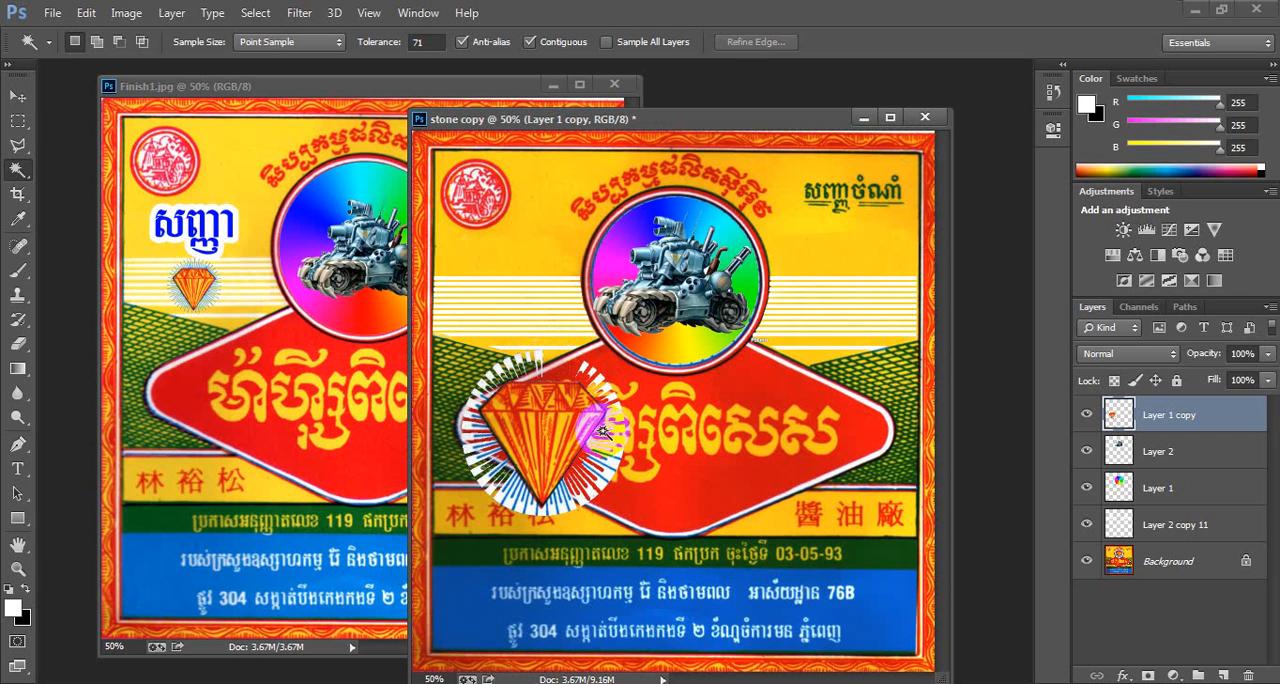
{"action": "key", "text": "ctrl+d"}
- Delete the remaining white disc pieces around the sides and bottom of the diamond emblem
{"action": "left_click", "coordinate": [527, 511]}
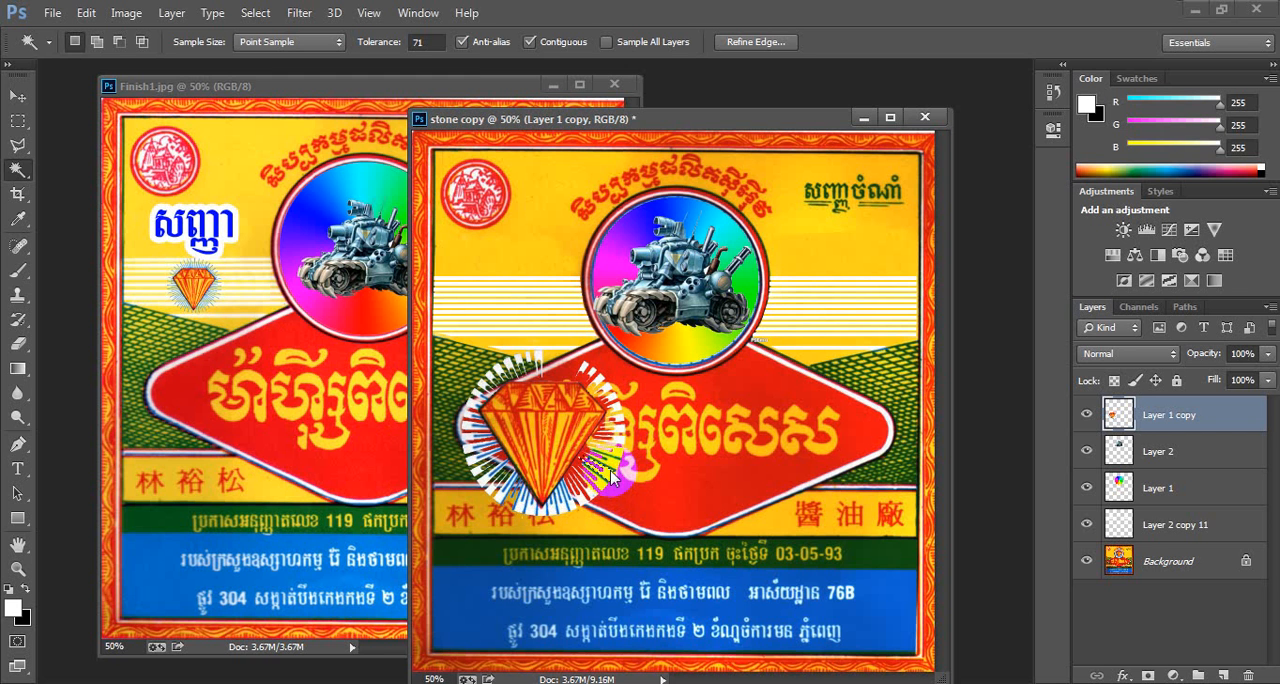
{"action": "left_click", "coordinate": [615, 405]}
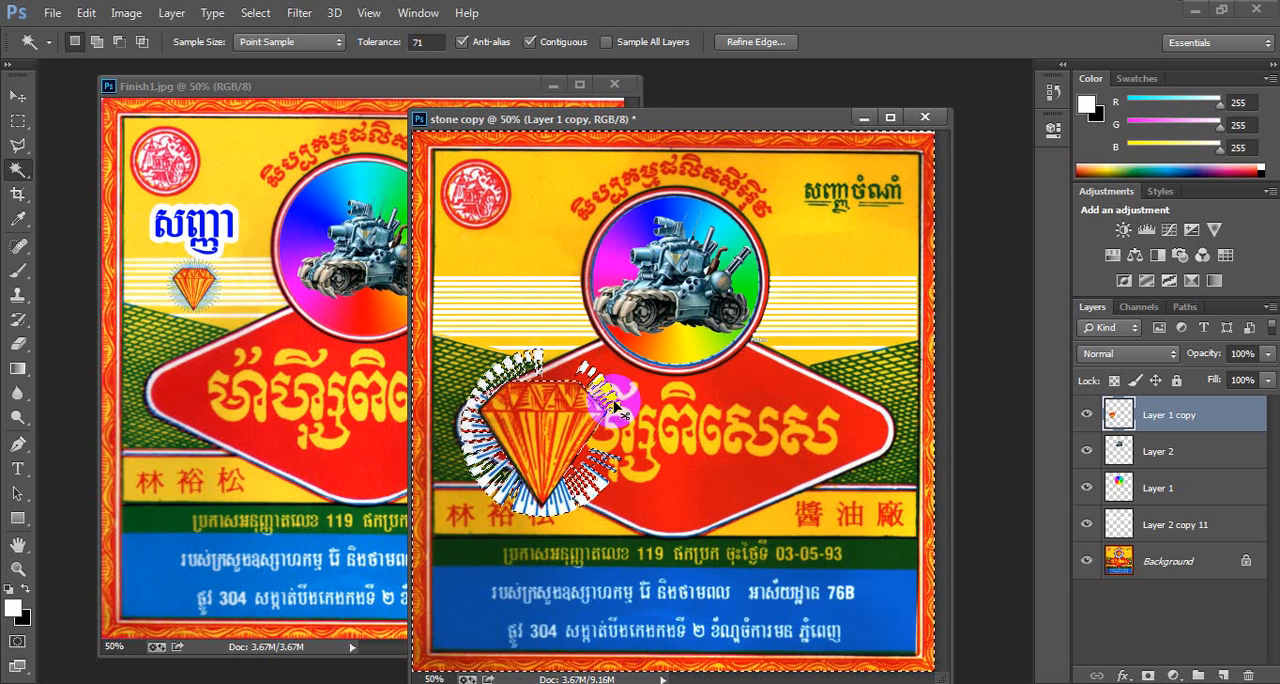
{"action": "key", "text": "ctrl+d"}
{"action": "left_click", "coordinate": [561, 510]}
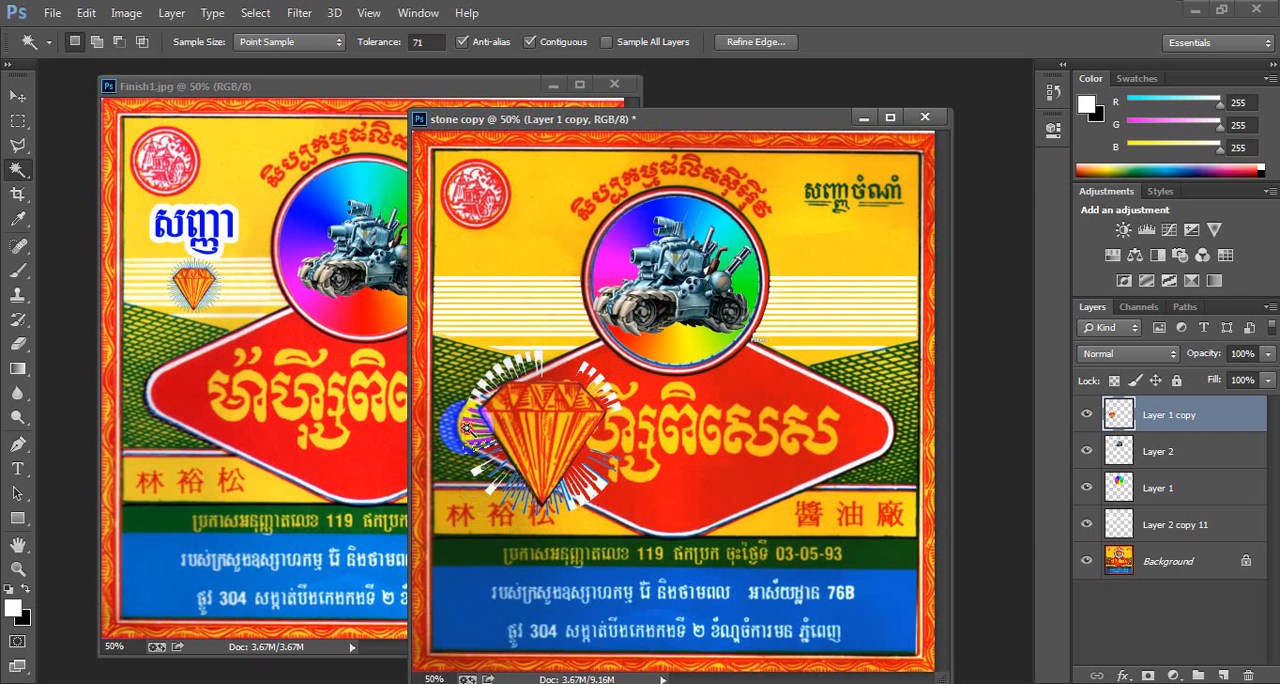
{"action": "left_click", "coordinate": [464, 418]}
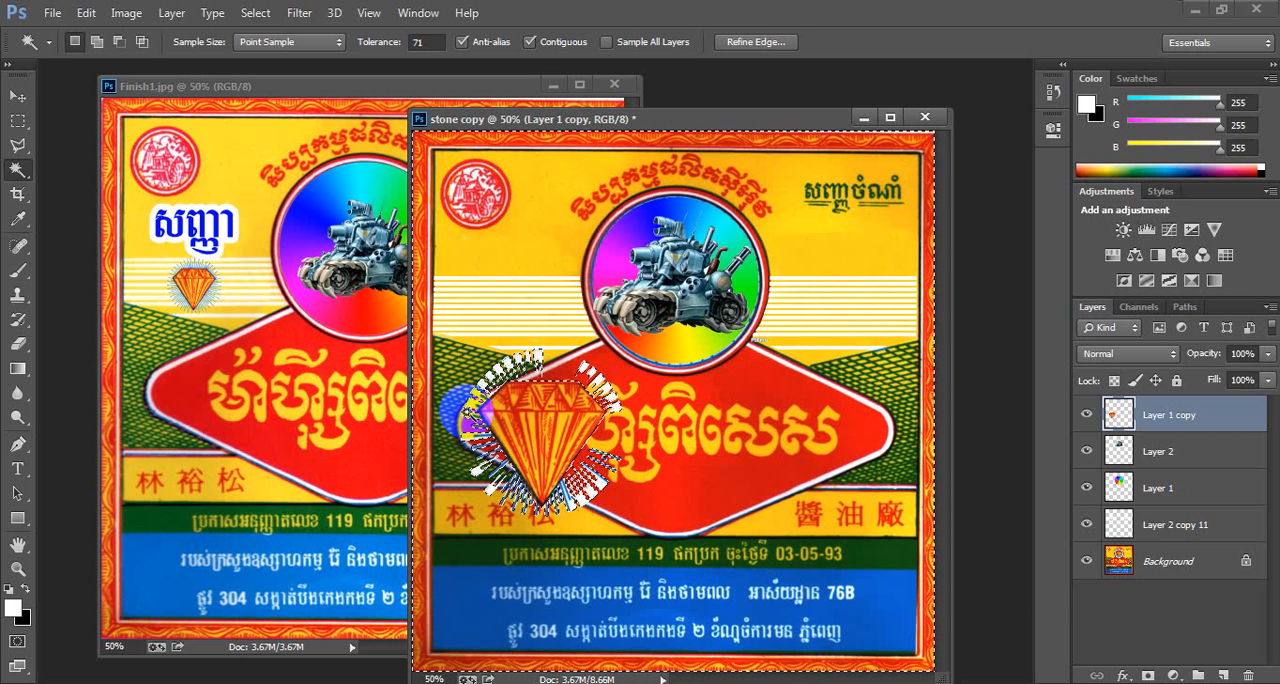
{"action": "key", "text": "ctrl+d"}
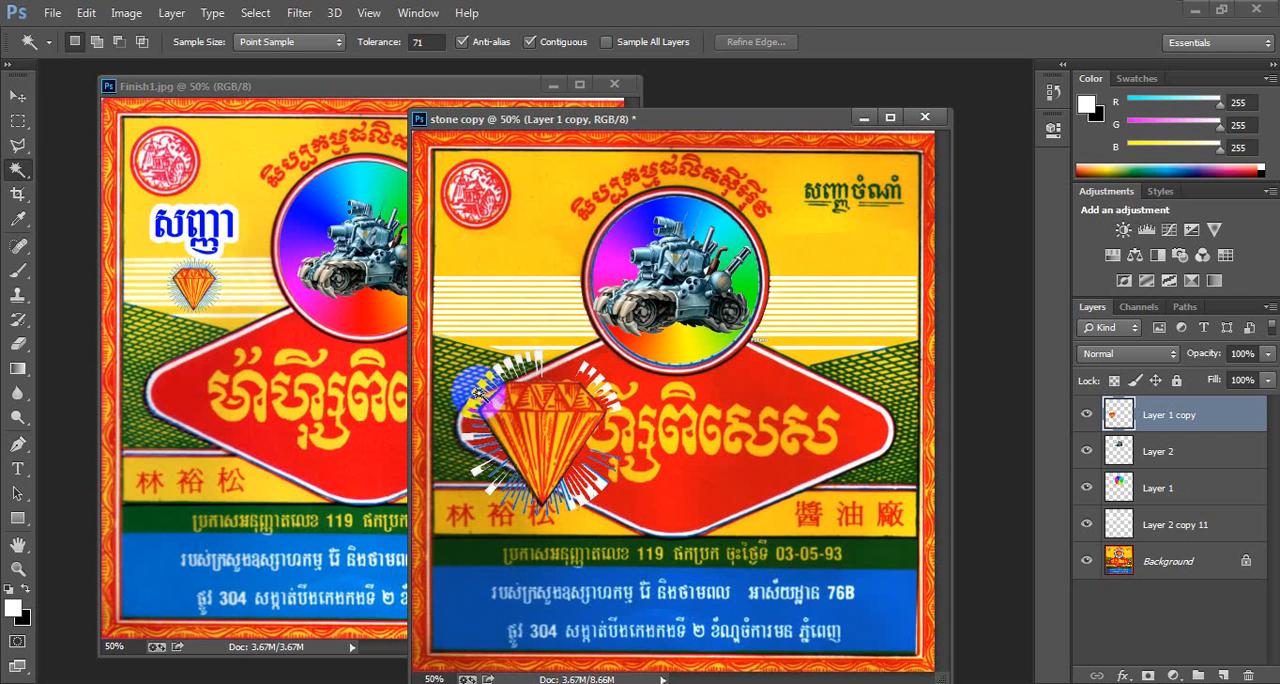
{"action": "left_click", "coordinate": [479, 388]}
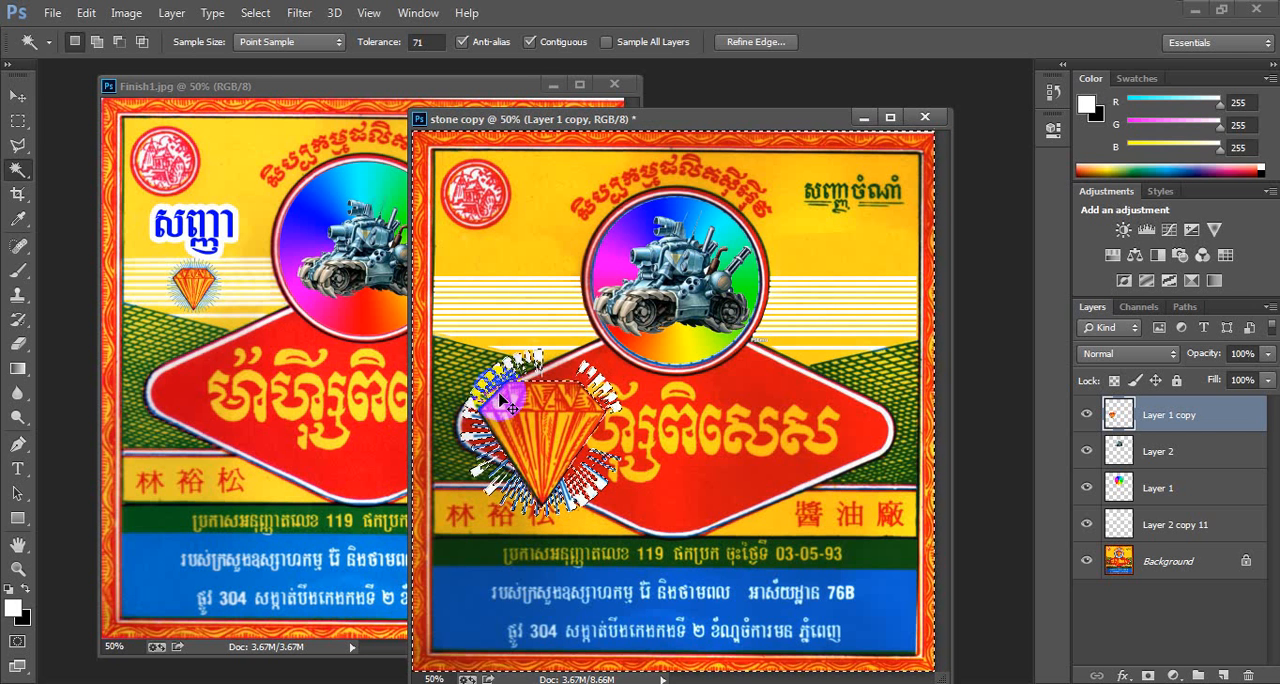
{"action": "key", "text": "ctrl+d"}
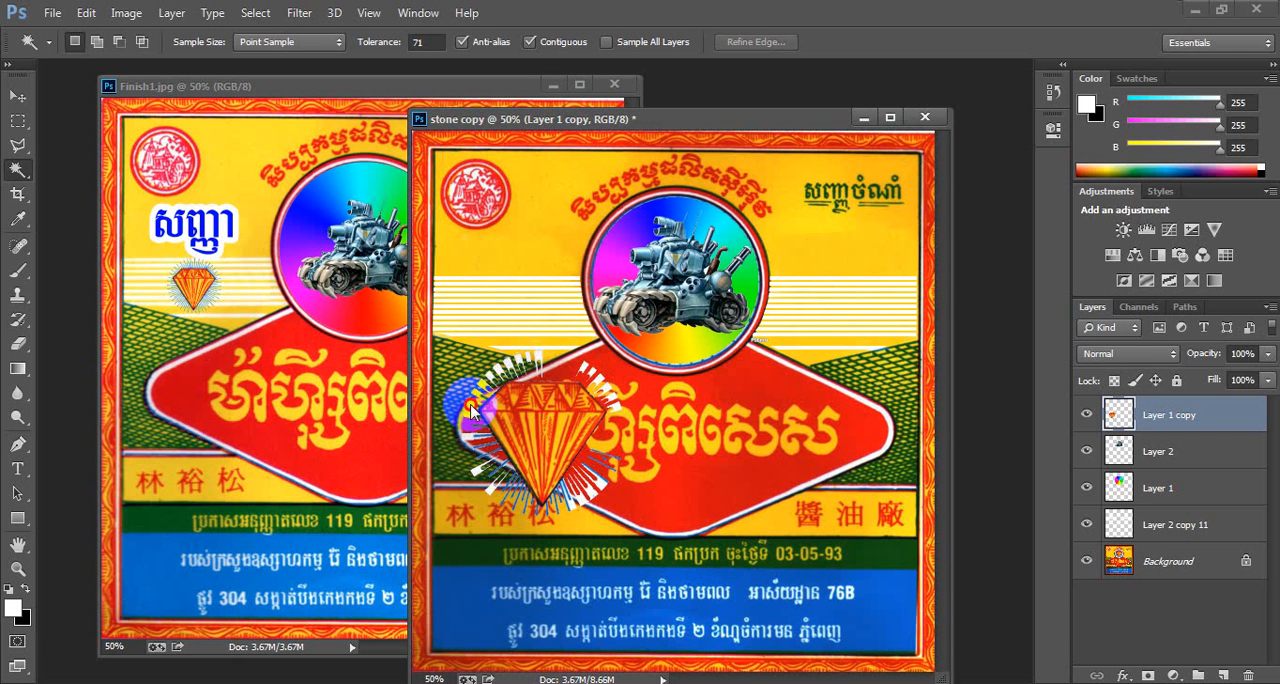
{"action": "left_click", "coordinate": [471, 410]}
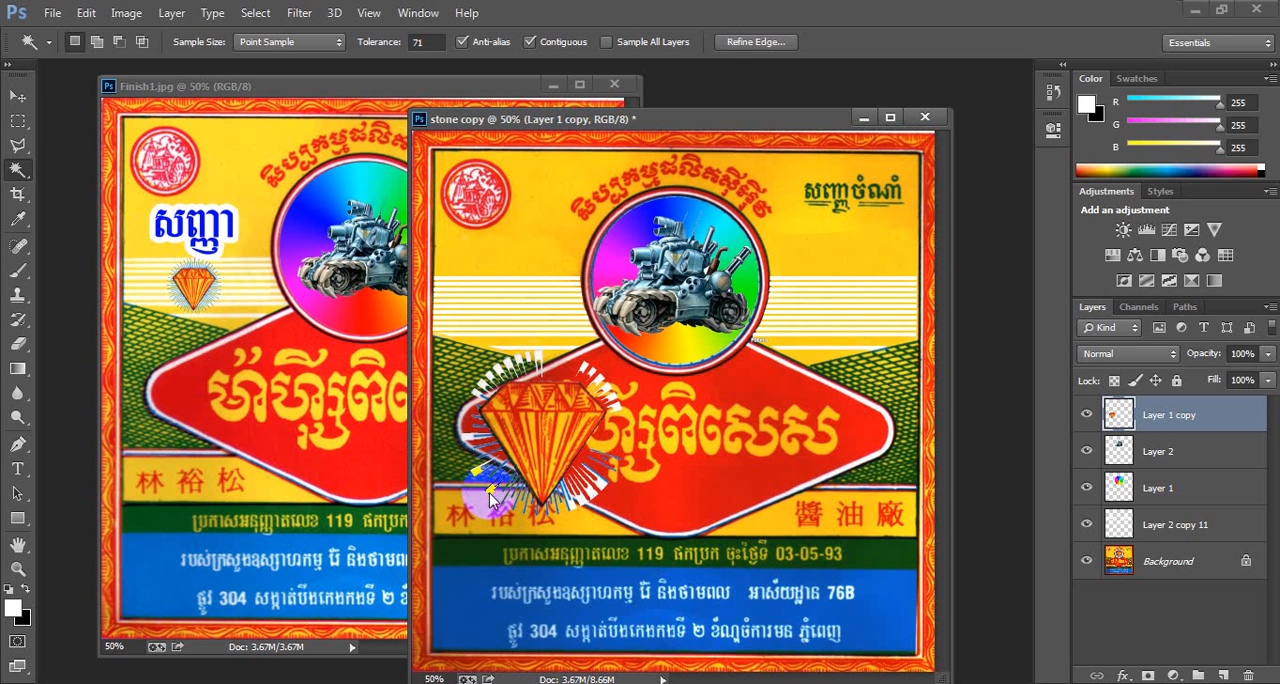
{"action": "left_click", "coordinate": [585, 513]}
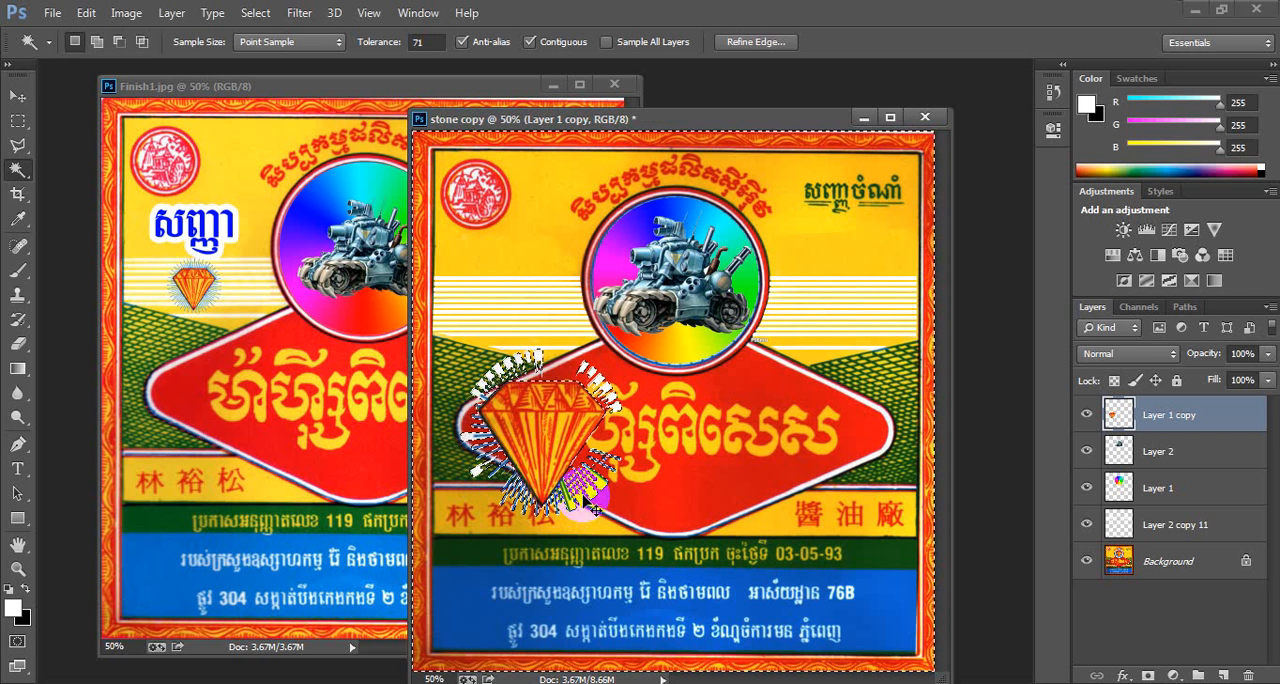
{"action": "key", "text": "ctrl+d"}
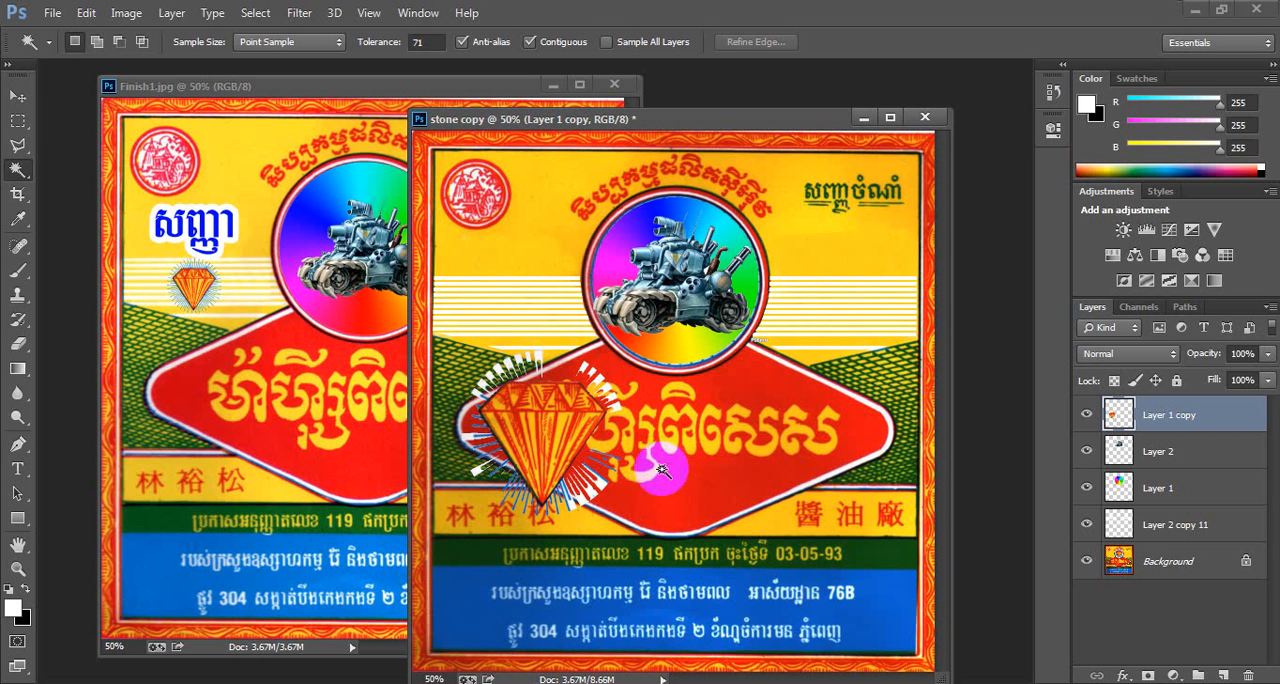
- Open the layer style of Layer 1 copy and add an Outer Glow with Normal blend mode
{"action": "left_click", "coordinate": [17, 95]}
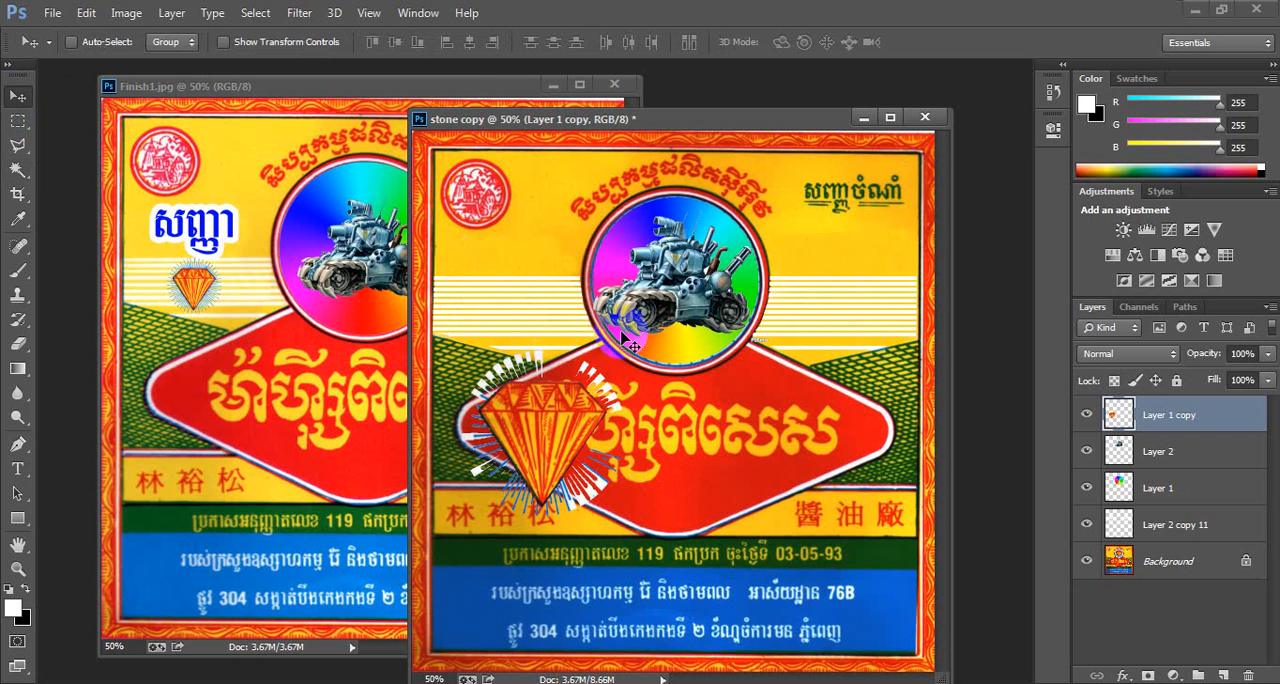
{"action": "double_click", "coordinate": [1217, 416]}
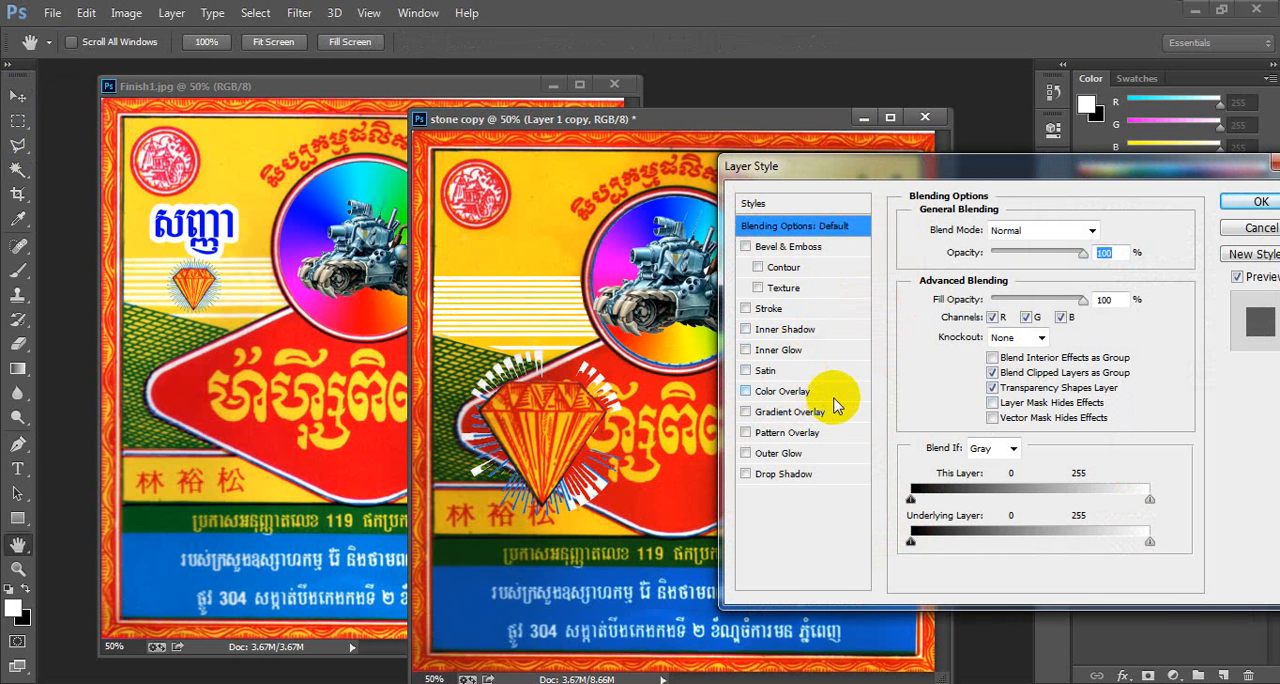
{"action": "left_click", "coordinate": [776, 455]}
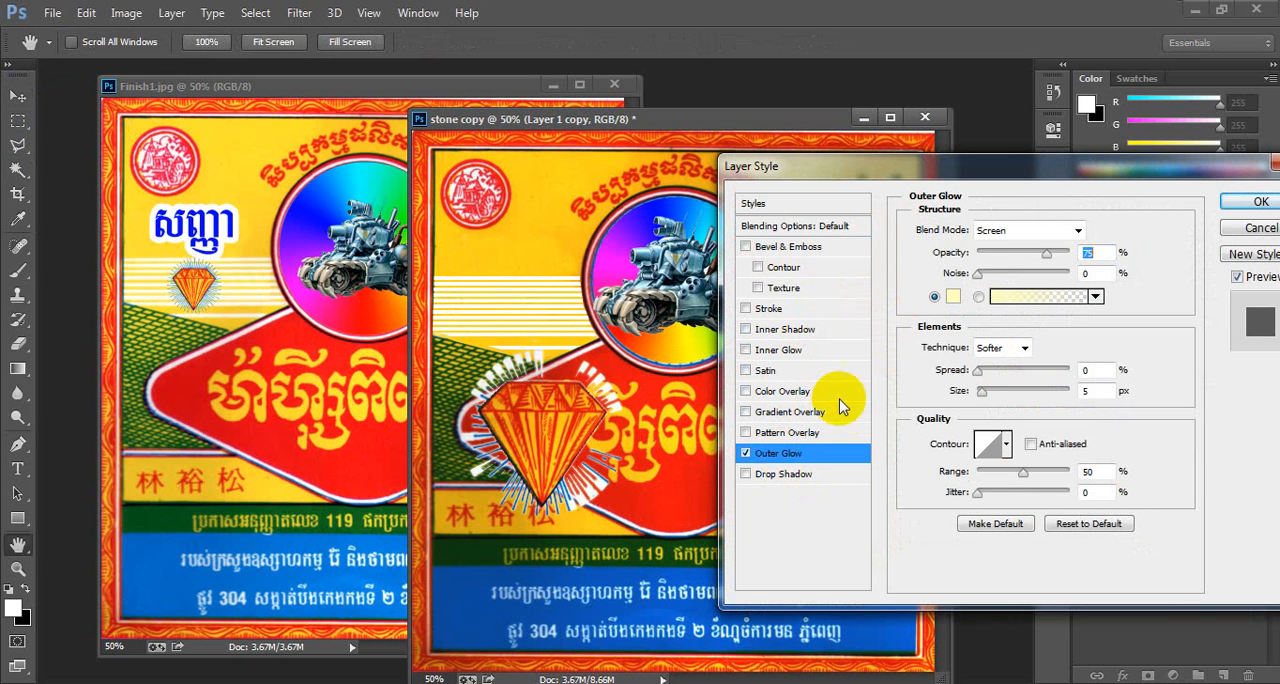
{"action": "left_click", "coordinate": [1028, 230]}
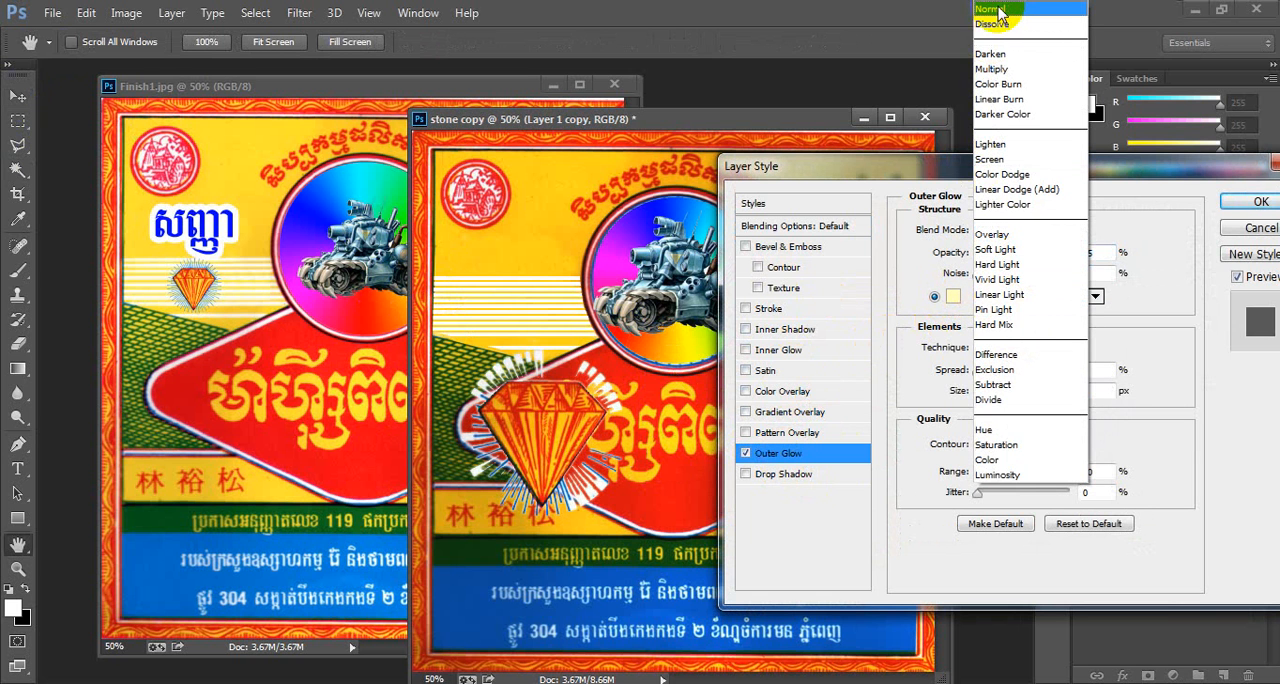
{"action": "left_click", "coordinate": [1000, 10]}
- Set the Outer Glow colour to purple 4d00fb
{"action": "left_click", "coordinate": [952, 296]}
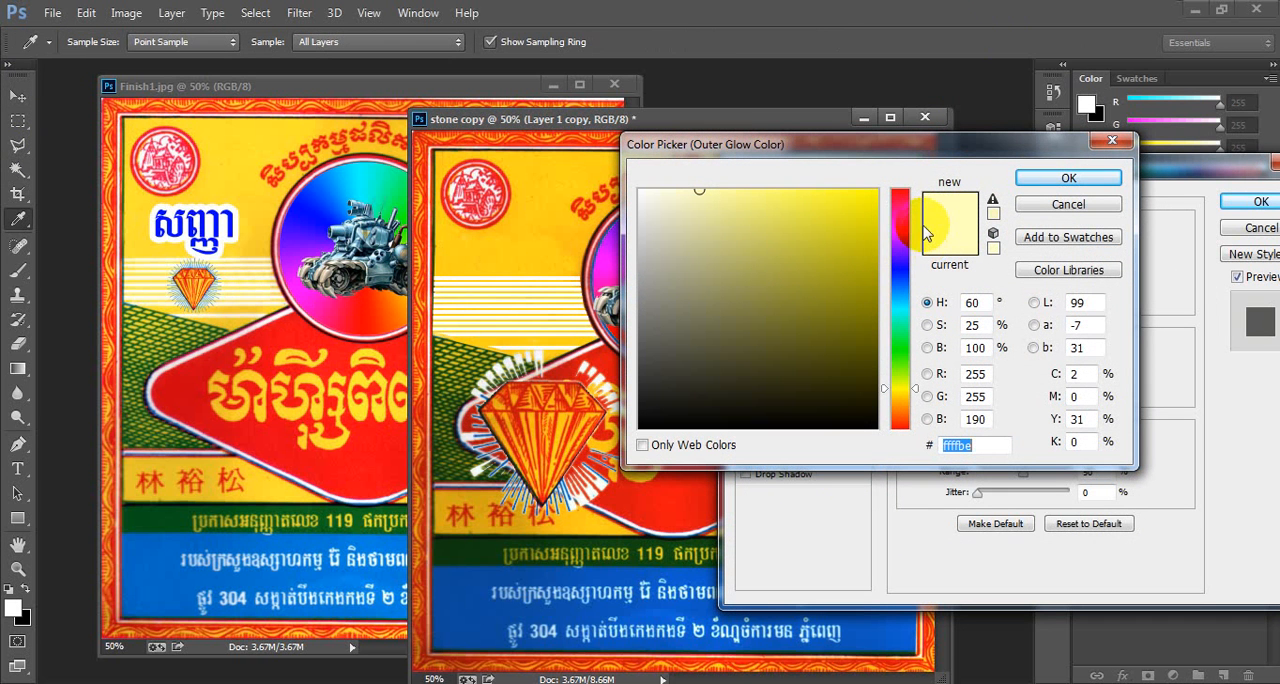
{"action": "left_click", "coordinate": [895, 245]}
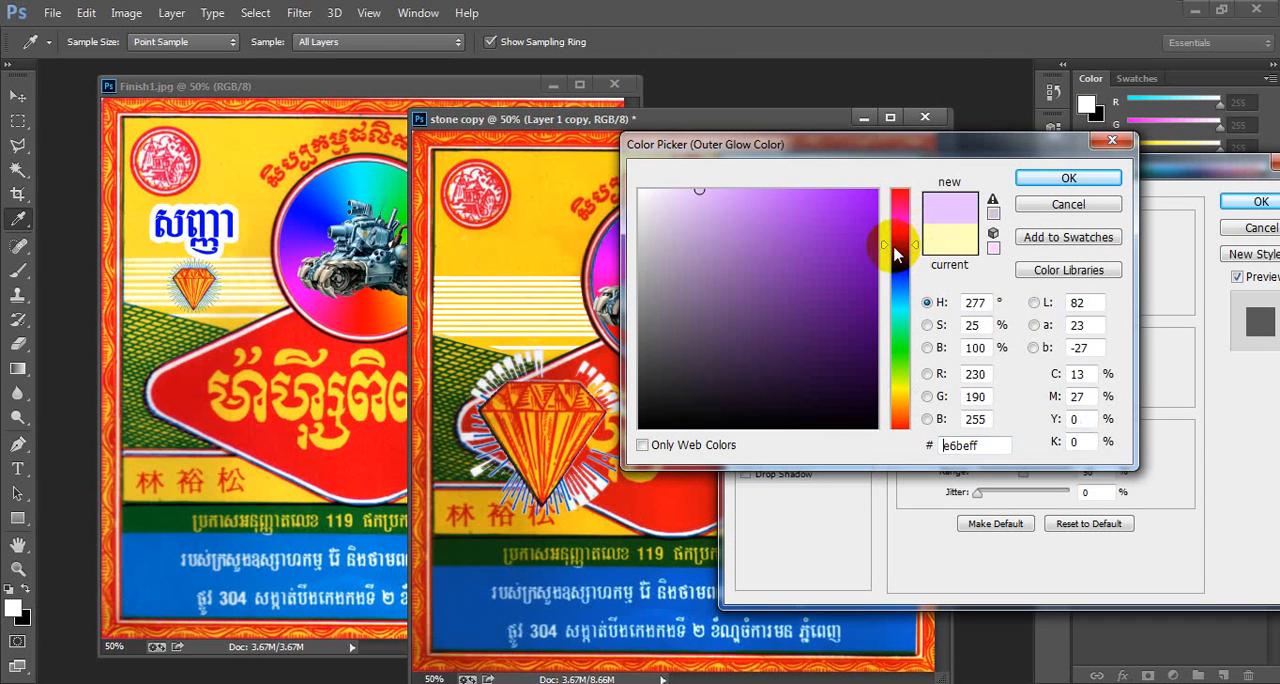
{"action": "left_click", "coordinate": [894, 257]}
{"action": "mouse_move", "coordinate": [785, 218]}
{"action": "left_mouse_down"}
{"action": "mouse_move", "coordinate": [871, 186]}
{"action": "mouse_move", "coordinate": [891, 200]}
{"action": "left_mouse_up"}
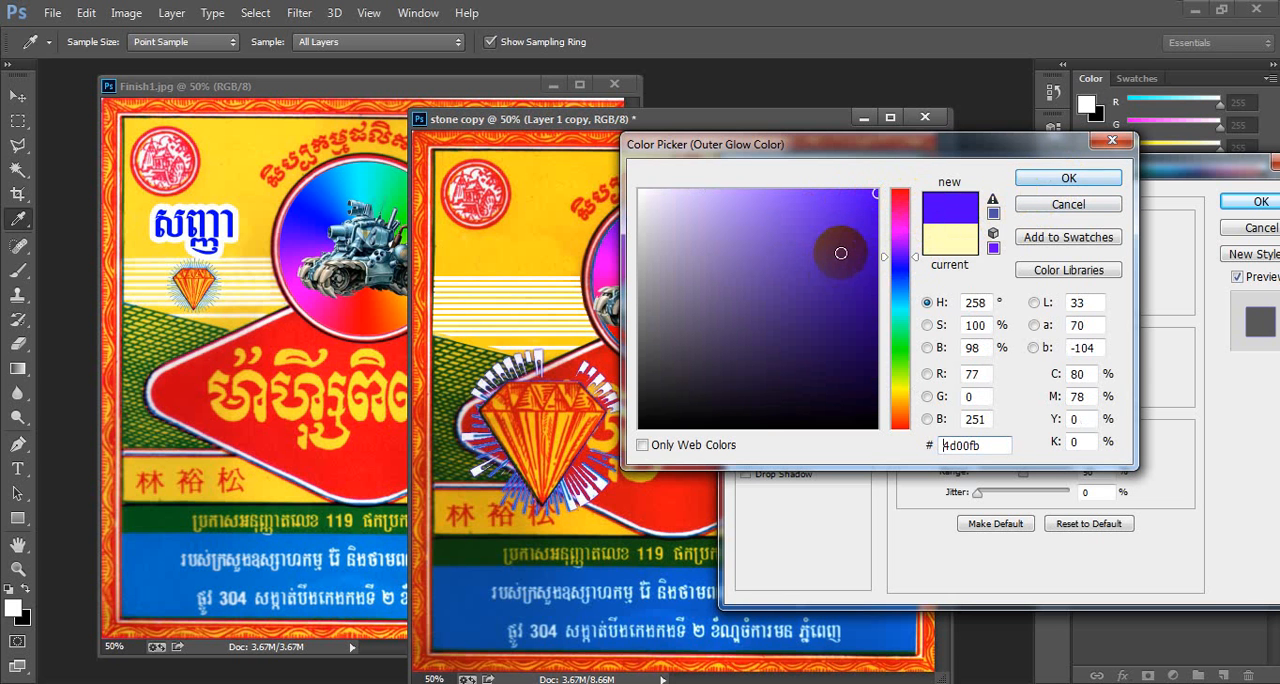
{"action": "mouse_move", "coordinate": [841, 253]}
{"action": "left_mouse_down"}
{"action": "mouse_move", "coordinate": [884, 313]}
{"action": "mouse_move", "coordinate": [880, 268]}
{"action": "left_mouse_up"}
{"action": "left_click", "coordinate": [1069, 180]}
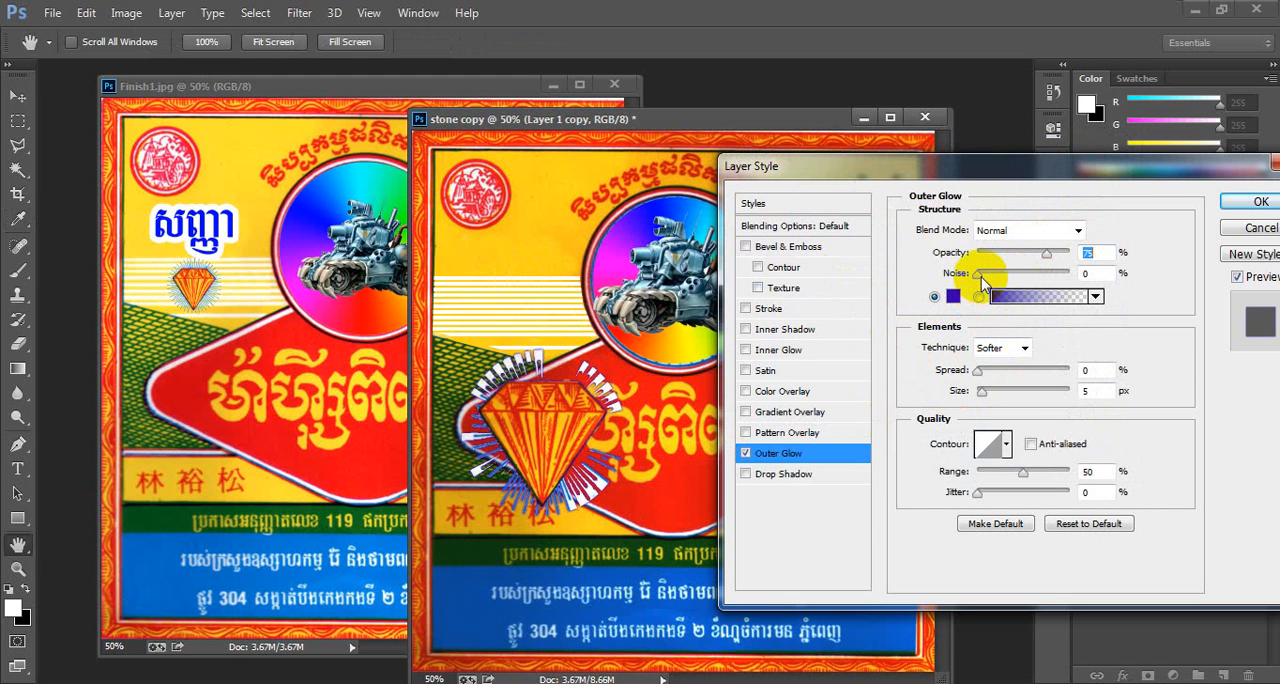
- Set the Outer Glow noise to 33%, spread to 0% and size to 21 px, and apply the layer style
{"action": "left_click_drag", "start_coordinate": [980, 275], "coordinate": [1007, 272]}
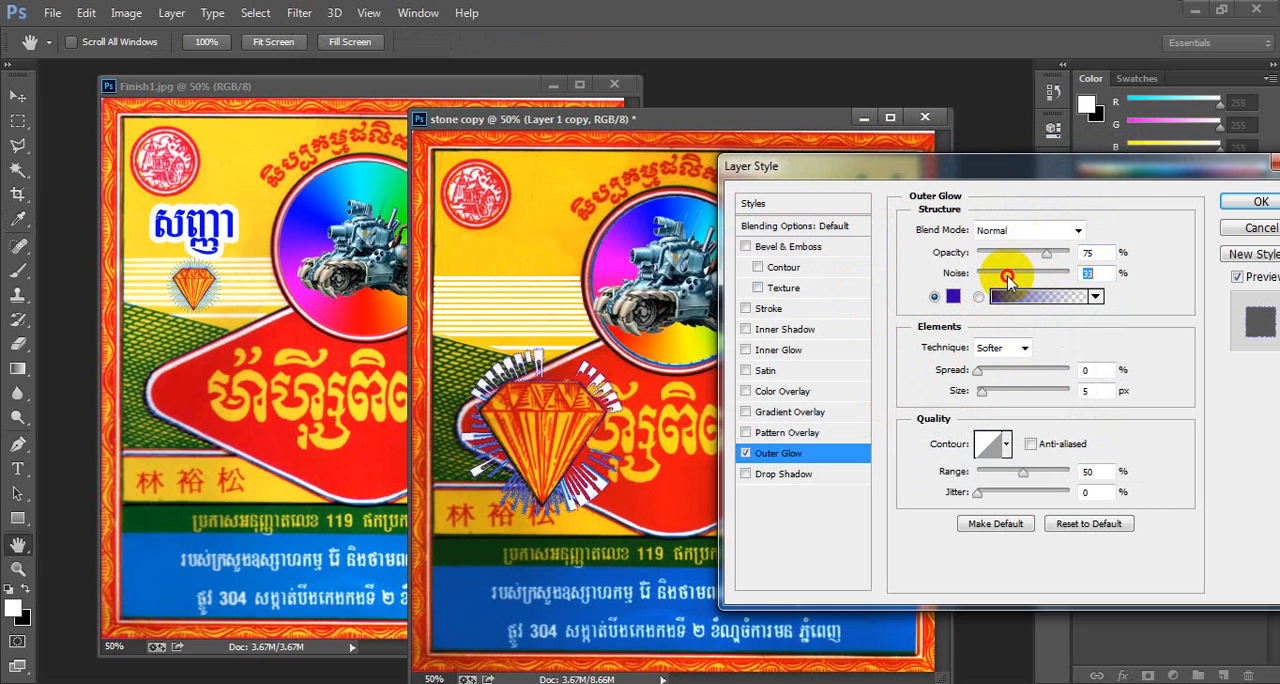
{"action": "left_click_drag", "start_coordinate": [990, 372], "coordinate": [980, 400]}
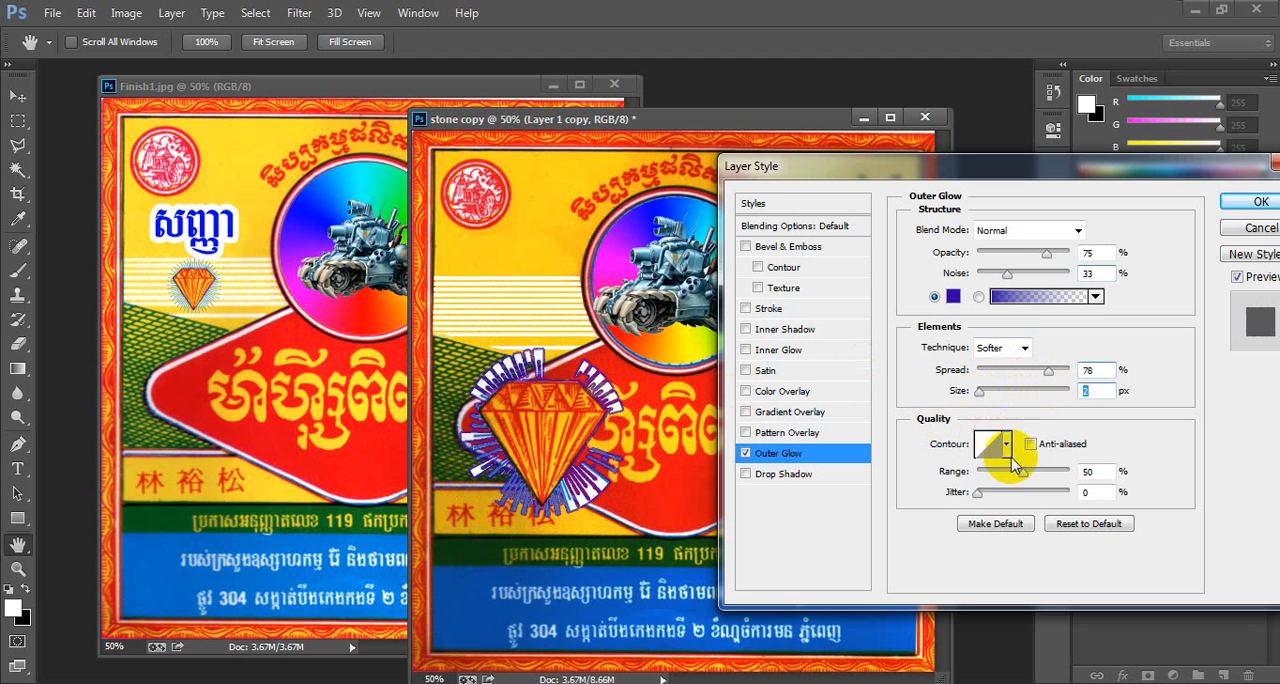
{"action": "mouse_move", "coordinate": [978, 492]}
{"action": "left_mouse_down"}
{"action": "mouse_move", "coordinate": [1020, 497]}
{"action": "mouse_move", "coordinate": [962, 500]}
{"action": "left_mouse_up"}
{"action": "left_click", "coordinate": [981, 392]}
{"action": "left_click_drag", "start_coordinate": [981, 394], "coordinate": [958, 373]}
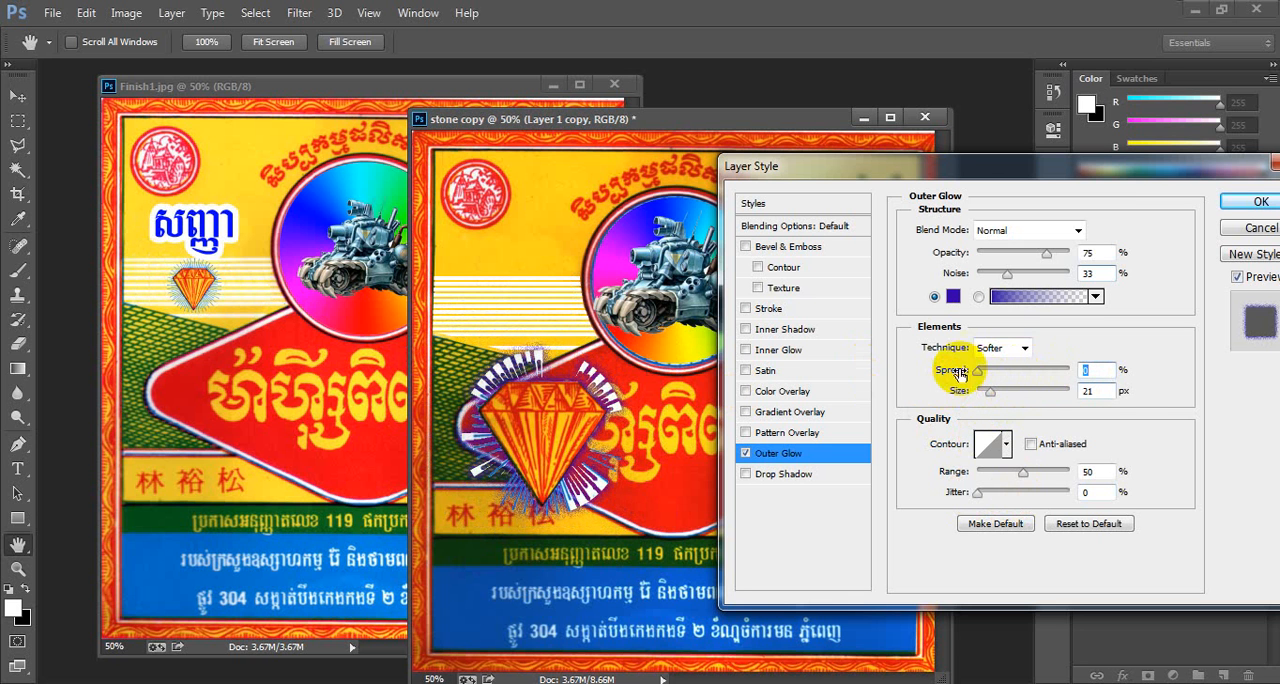
{"action": "left_click_drag", "start_coordinate": [1050, 258], "coordinate": [1029, 287]}
{"action": "mouse_move", "coordinate": [978, 370]}
{"action": "left_mouse_down"}
{"action": "mouse_move", "coordinate": [1010, 375]}
{"action": "mouse_move", "coordinate": [970, 375]}
{"action": "left_mouse_up"}
{"action": "left_click", "coordinate": [1240, 204]}
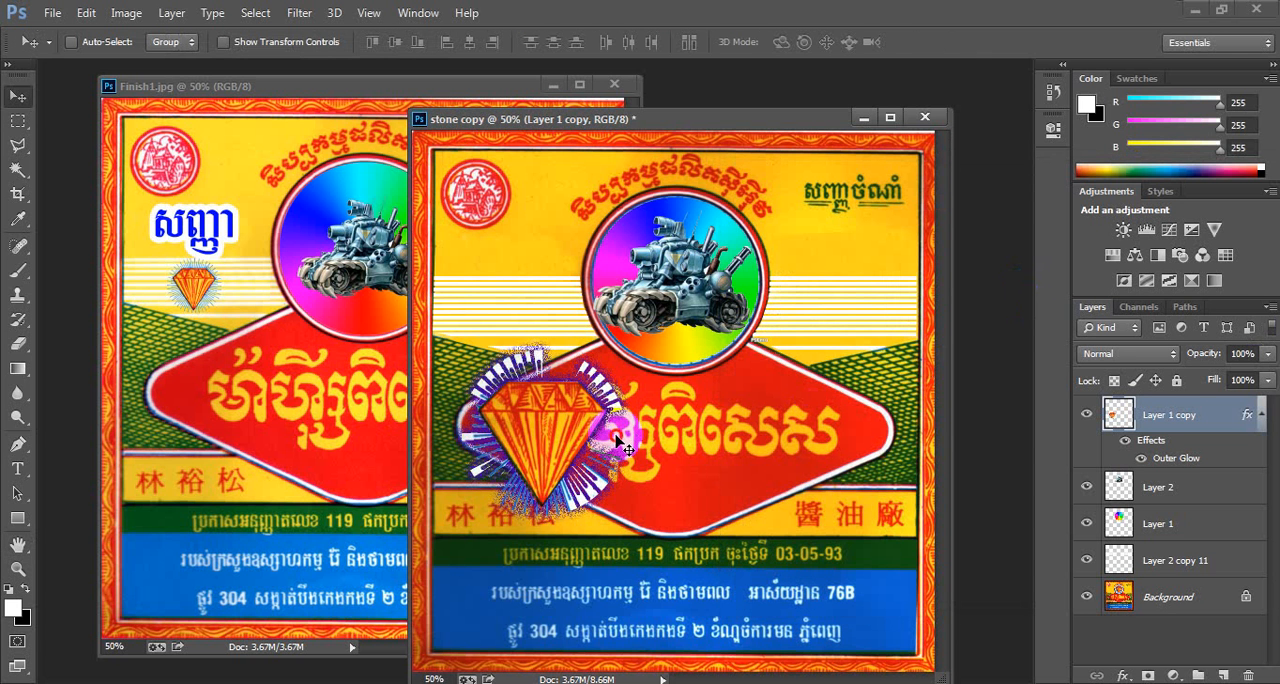
- Scale the glowing diamond emblem down to about 47% and move it beside the upper left of the circle
{"action": "key", "text": "ctrl+t"}
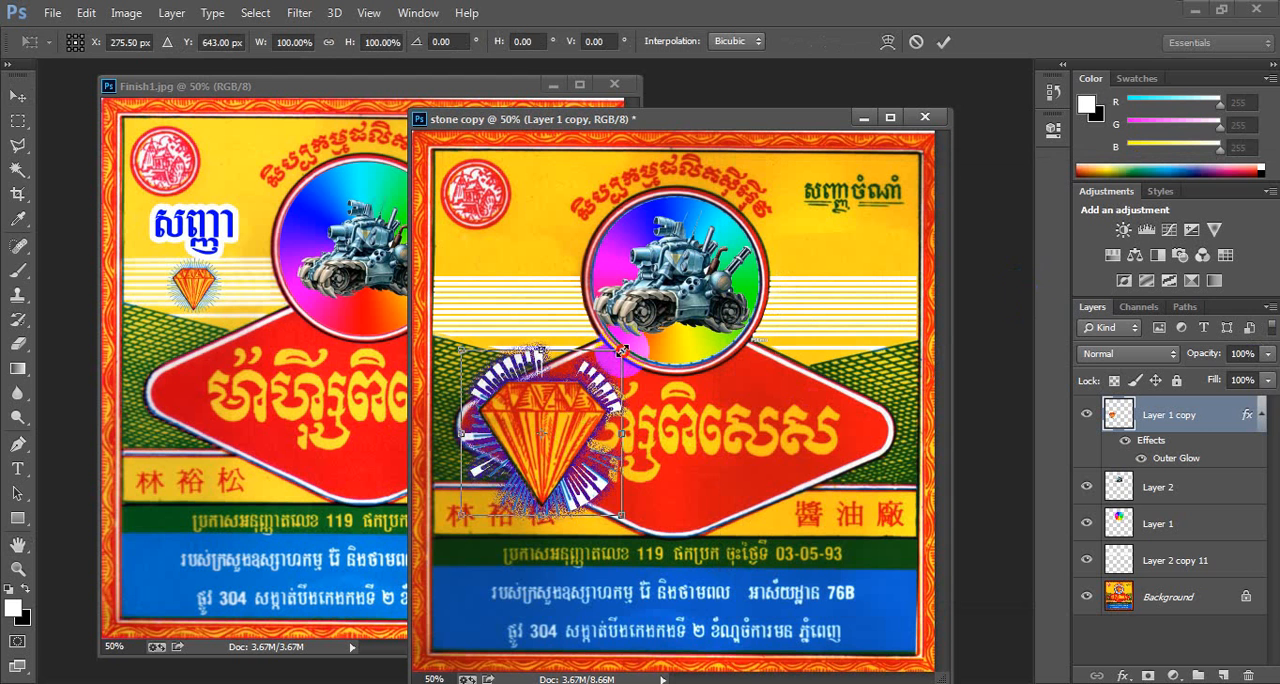
{"action": "left_click_drag", "start_coordinate": [621, 350], "coordinate": [571, 388]}
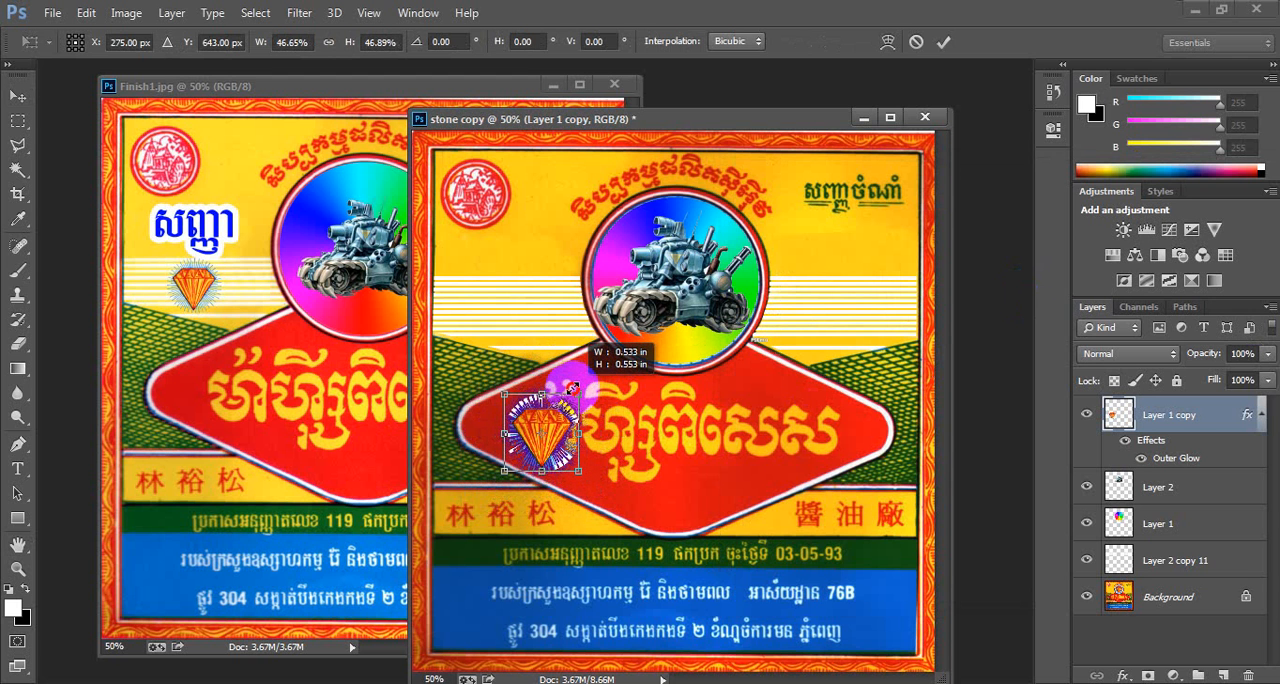
{"action": "key", "text": "Return"}
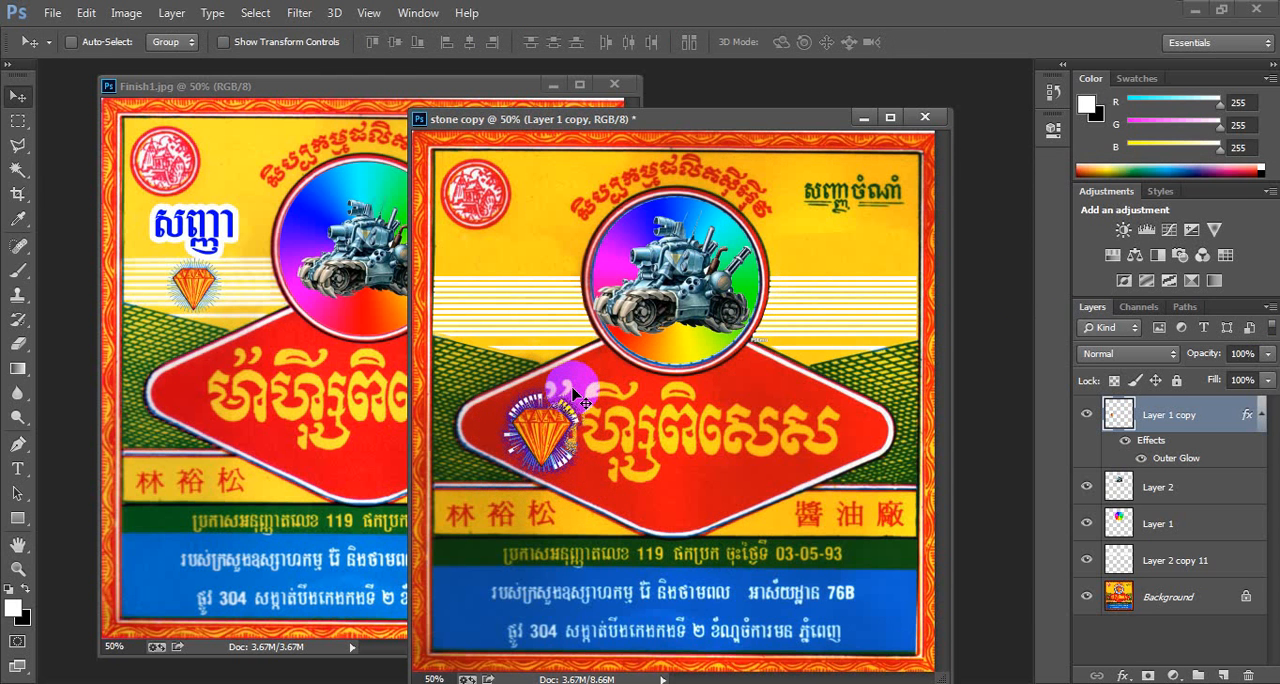
{"action": "left_click_drag", "start_coordinate": [546, 442], "coordinate": [501, 311]}
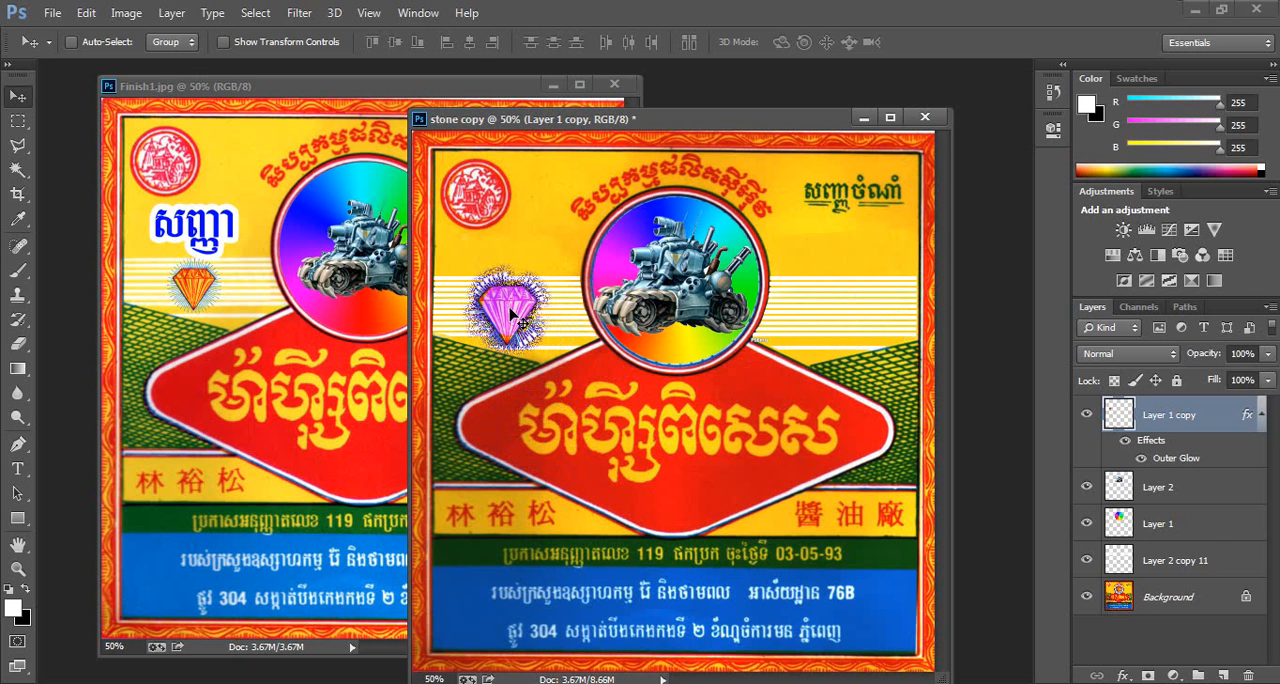
- Duplicate the diamond emblem layer and move the copy to the matching spot right of the circle
{"action": "key", "text": "ctrl+j"}
{"action": "key", "text": "ctrl+t"}
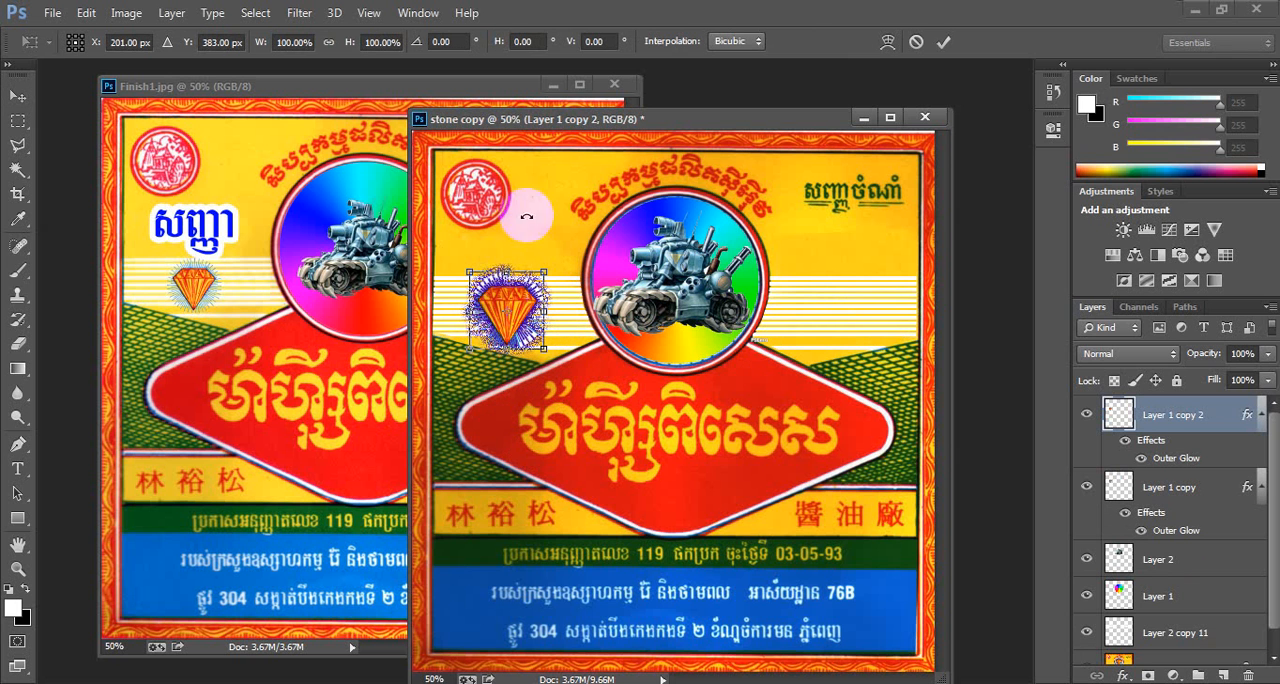
{"action": "left_click_drag", "start_coordinate": [570, 119], "coordinate": [780, 127]}
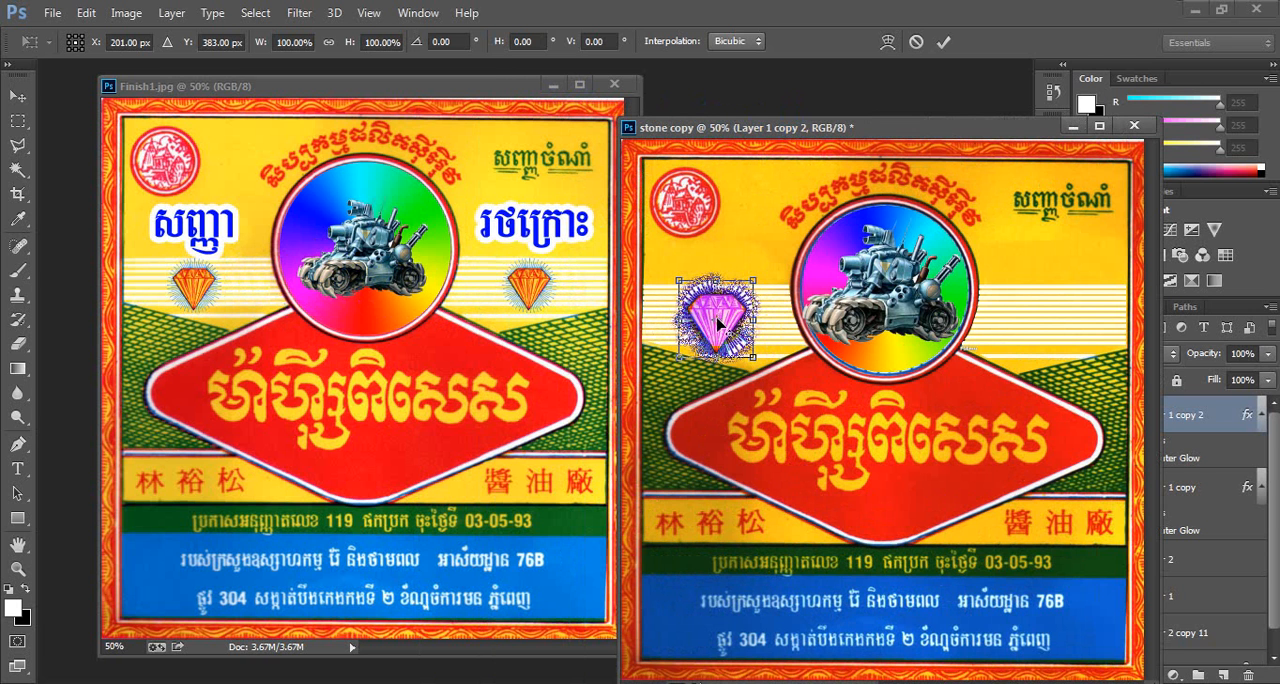
{"action": "left_click_drag", "start_coordinate": [718, 322], "coordinate": [892, 306]}
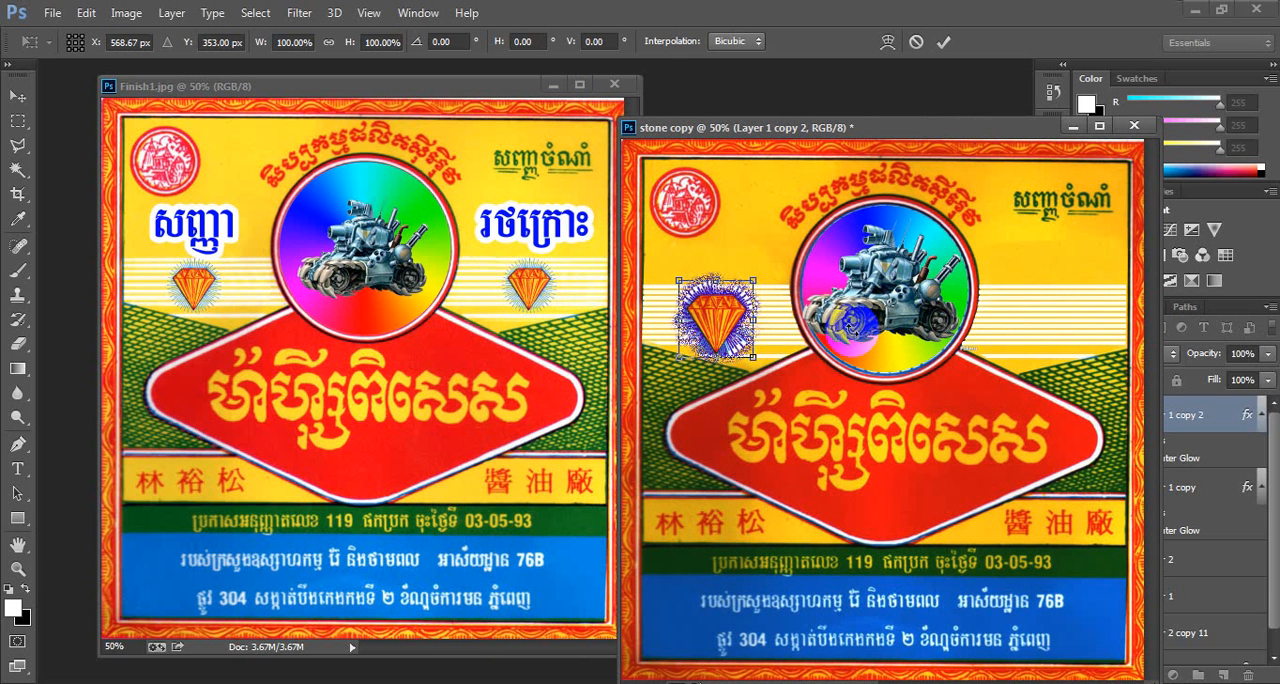
{"action": "right_click", "coordinate": [705, 313]}
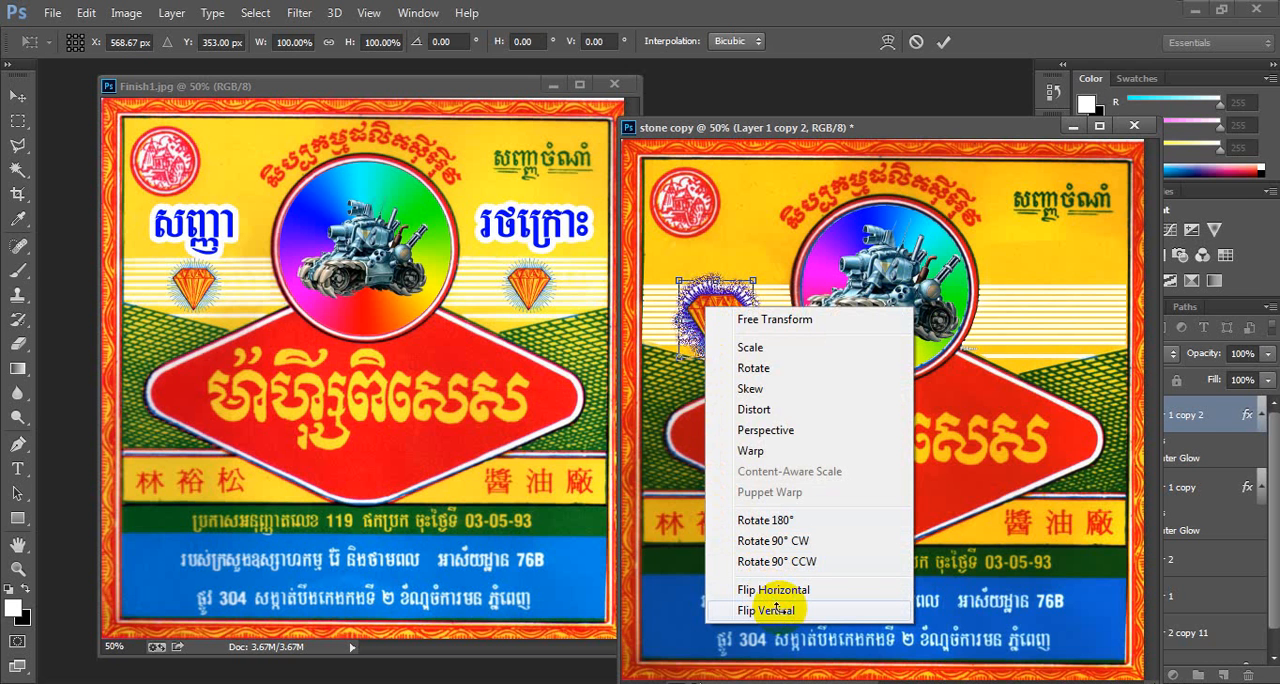
{"action": "left_click", "coordinate": [777, 607]}
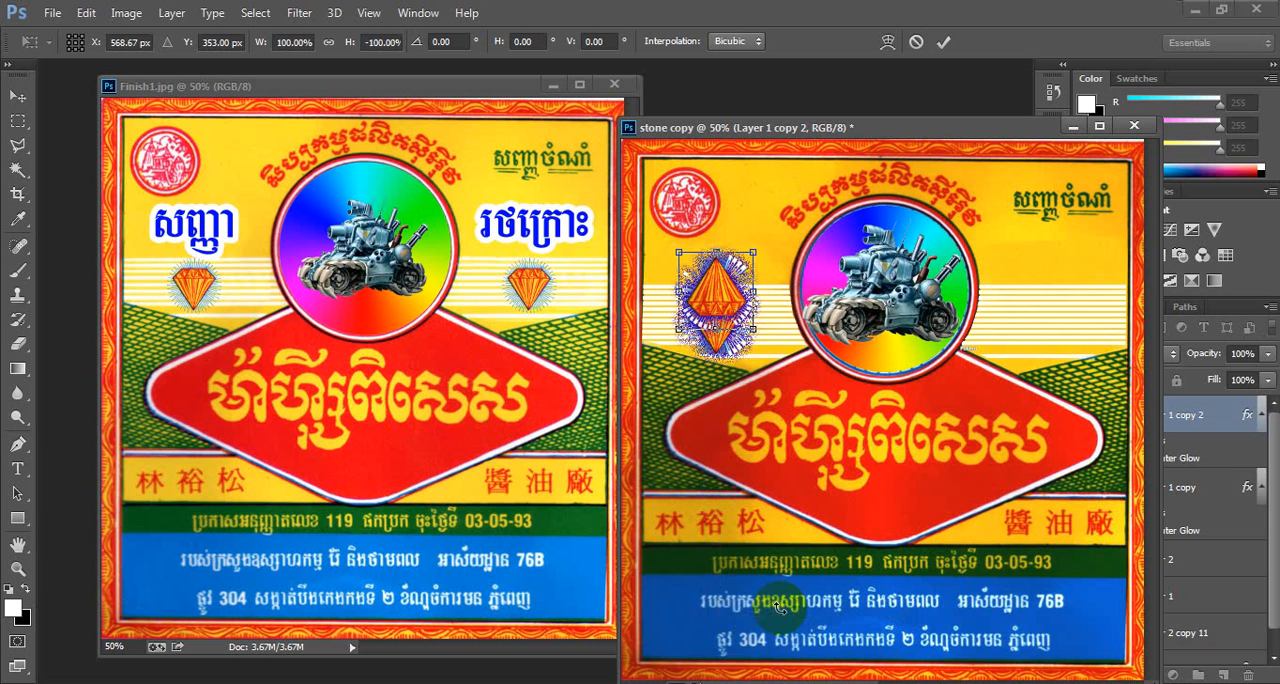
{"action": "key", "text": "ctrl+z"}
- Flip the copied diamond emblem horizontally and commit the transform
{"action": "right_click", "coordinate": [722, 325]}
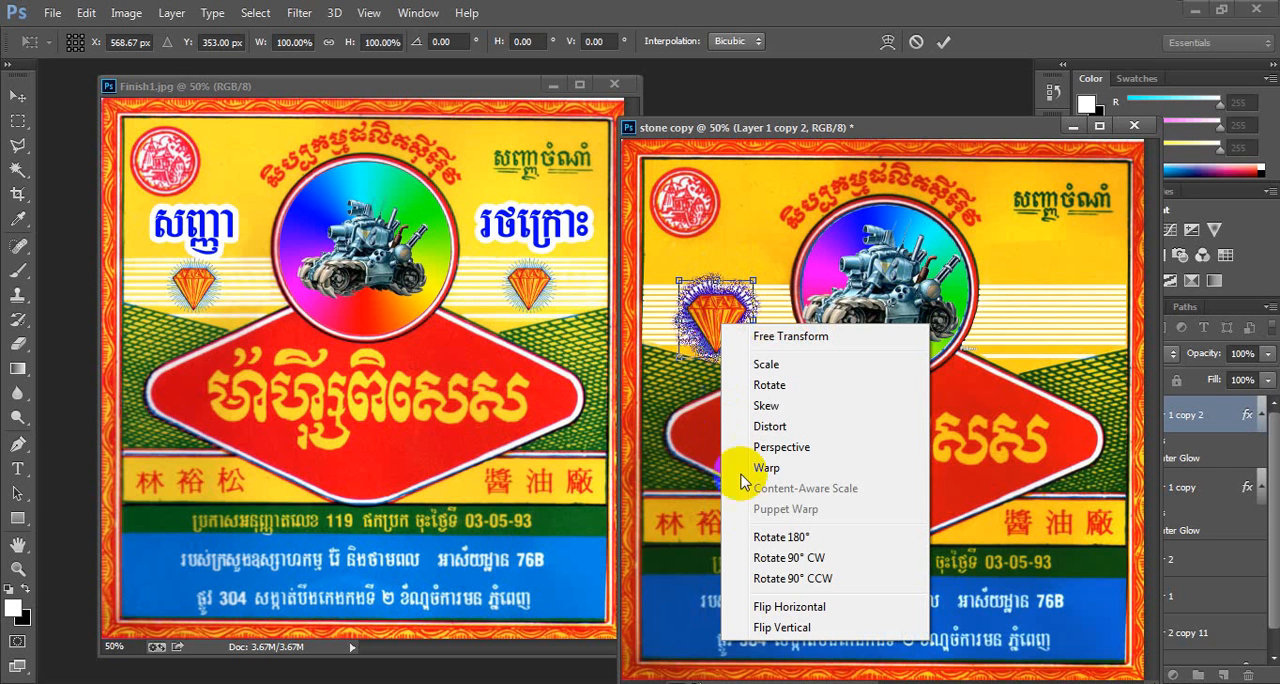
{"action": "left_click", "coordinate": [818, 607]}
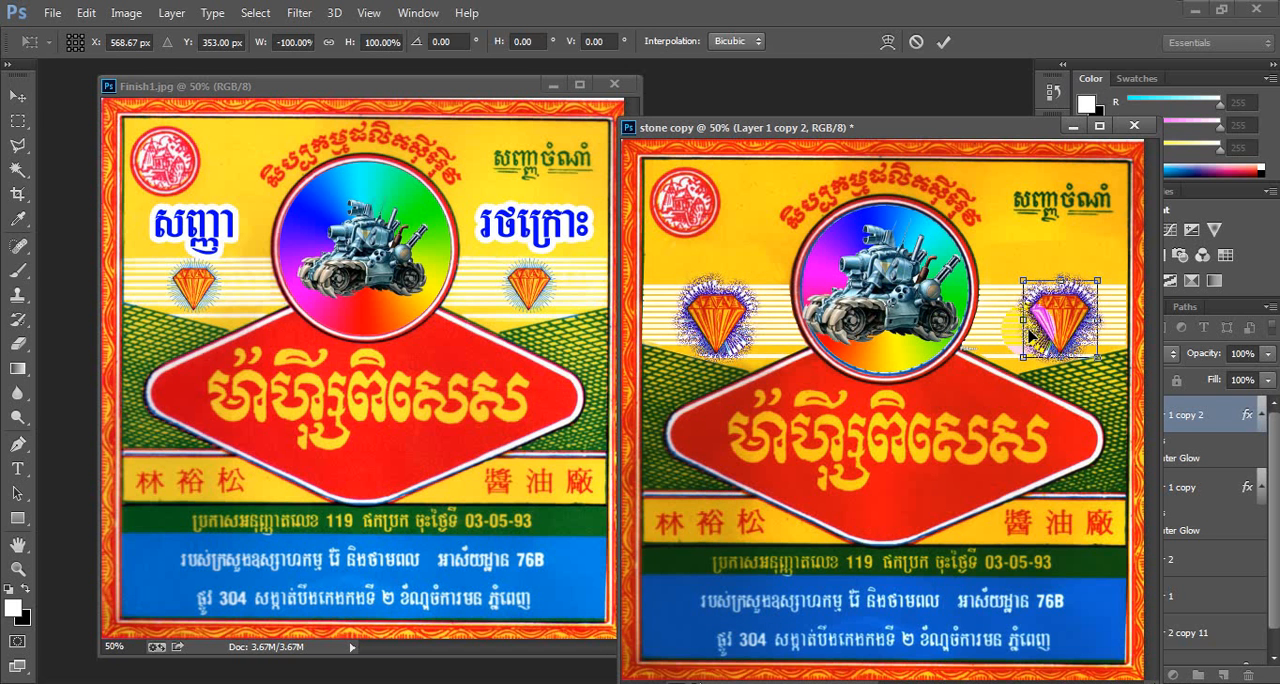
{"action": "key", "text": "Return"}
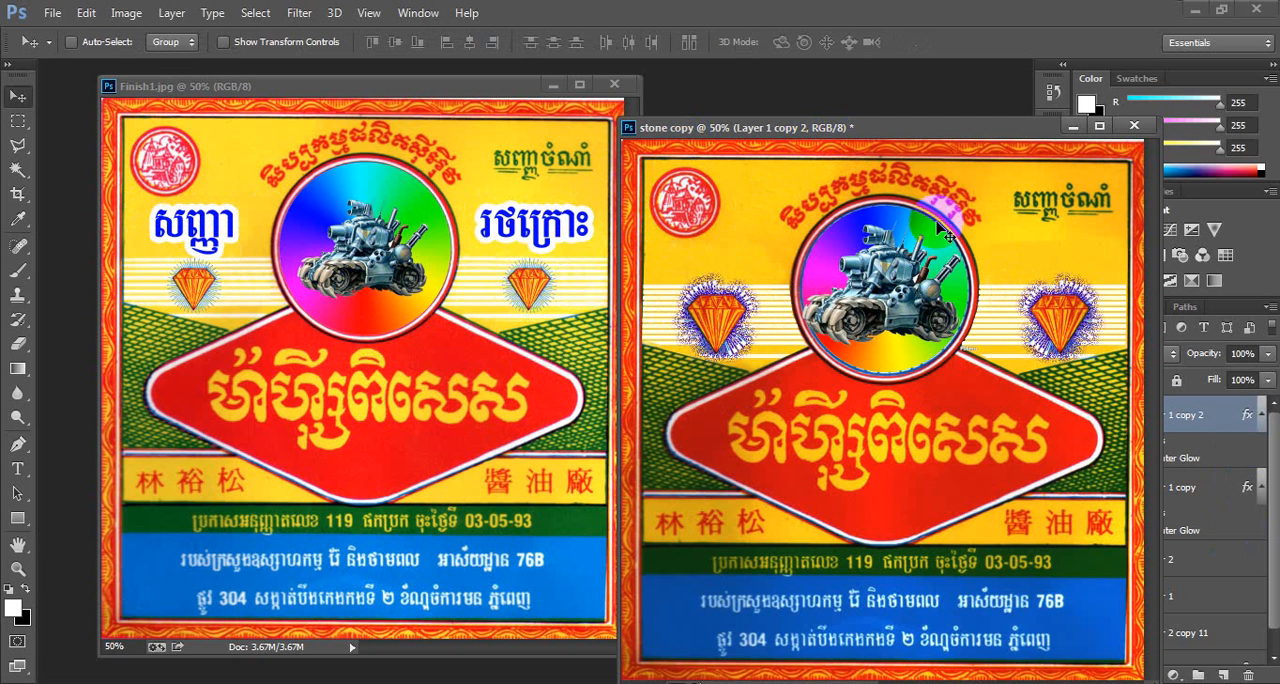
- Close the Finish1 reference image and reposition the stone copy window
{"action": "left_click_drag", "start_coordinate": [524, 93], "coordinate": [424, 98]}
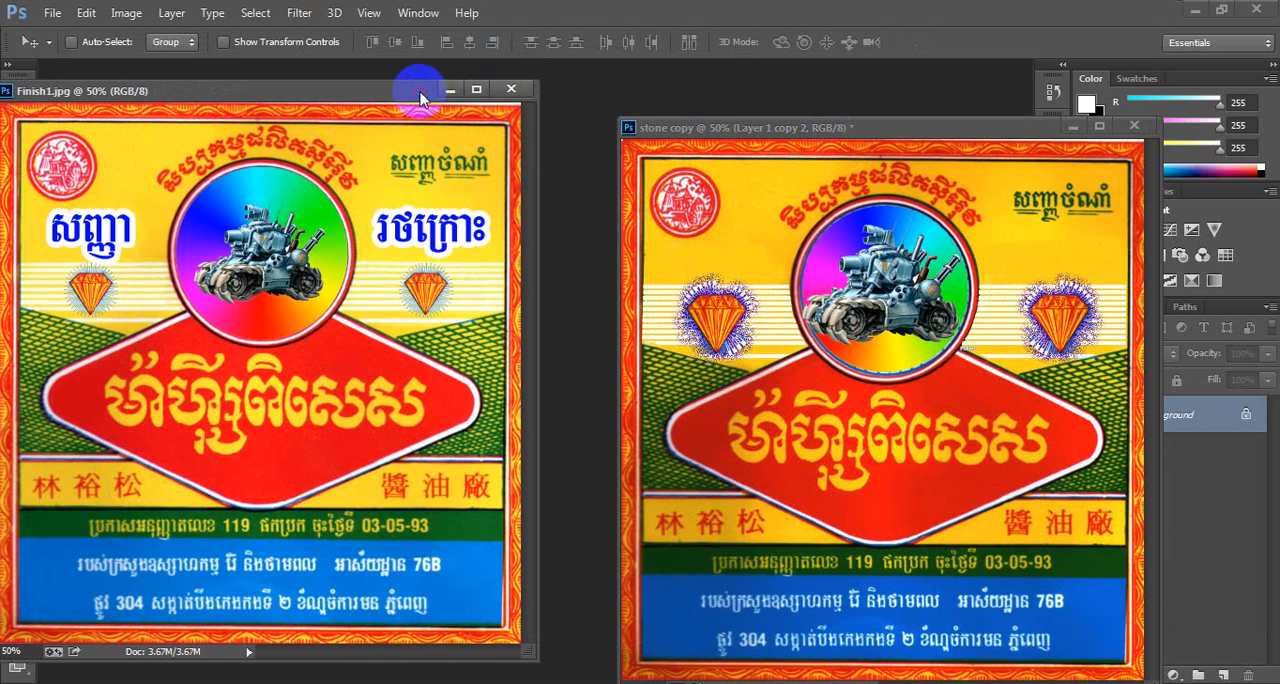
{"action": "left_click", "coordinate": [510, 90]}
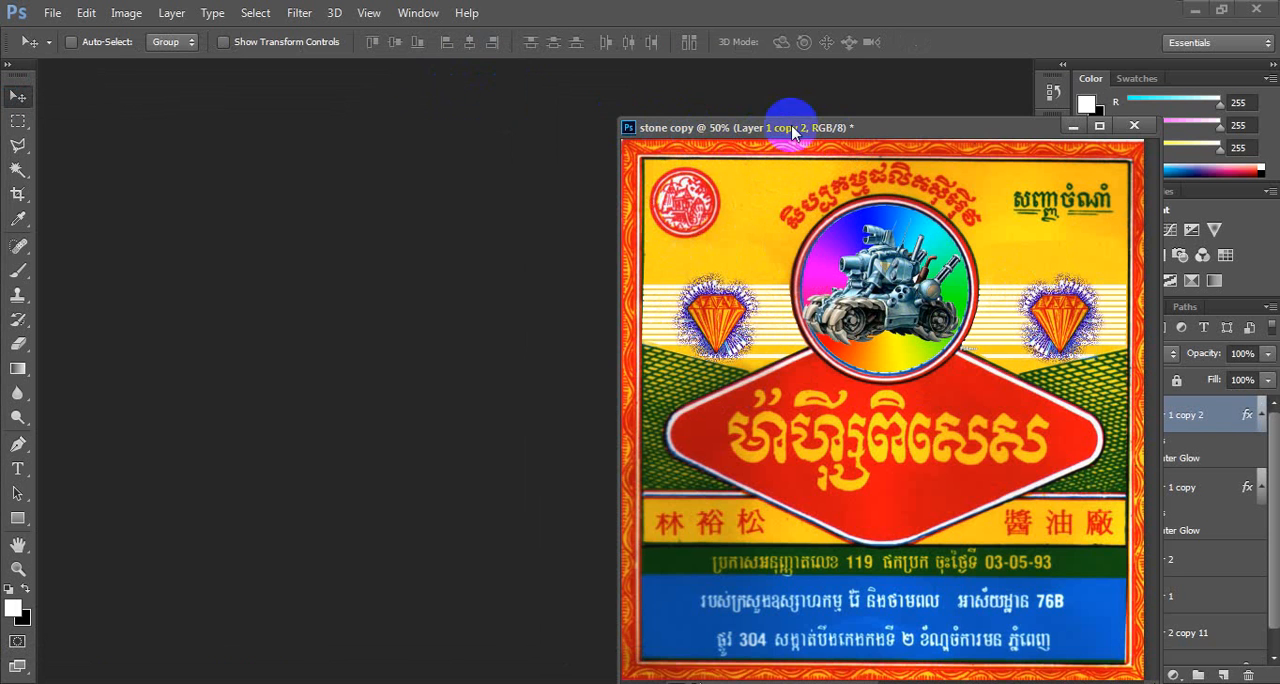
{"action": "left_click_drag", "start_coordinate": [773, 127], "coordinate": [422, 107]}
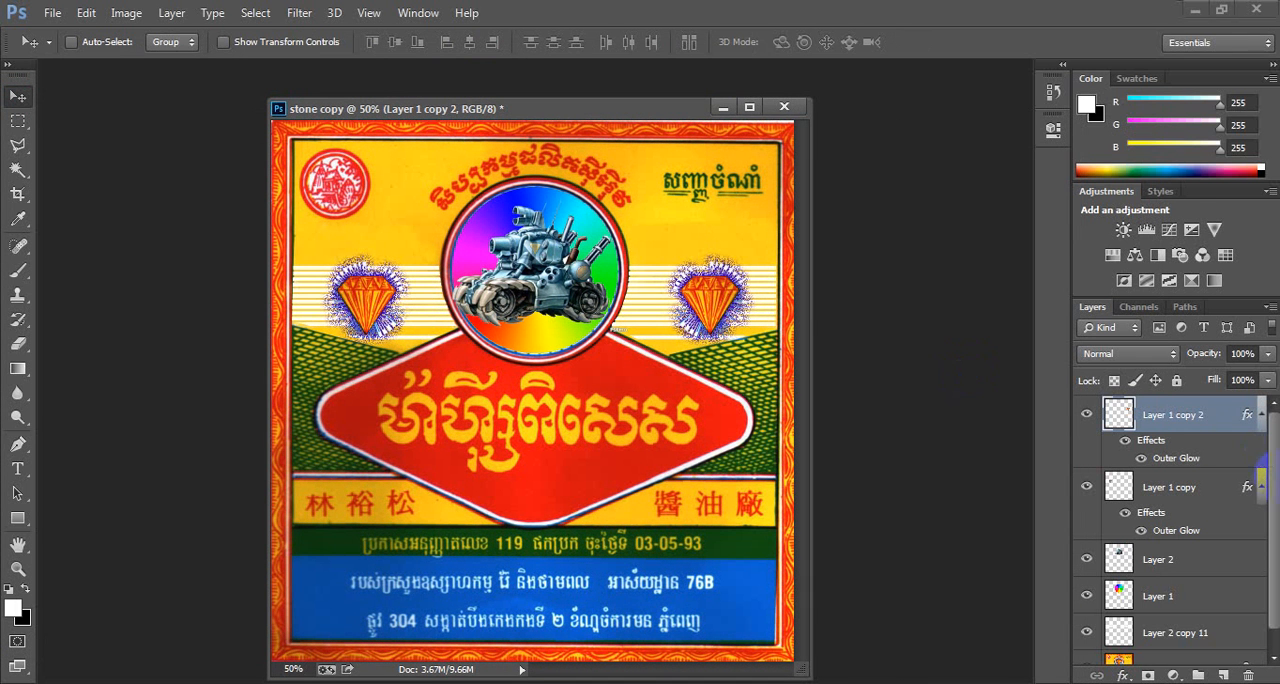
- Select all layers down to the Background and merge them into one
{"action": "left_click_drag", "start_coordinate": [1274, 474], "coordinate": [1265, 570]}
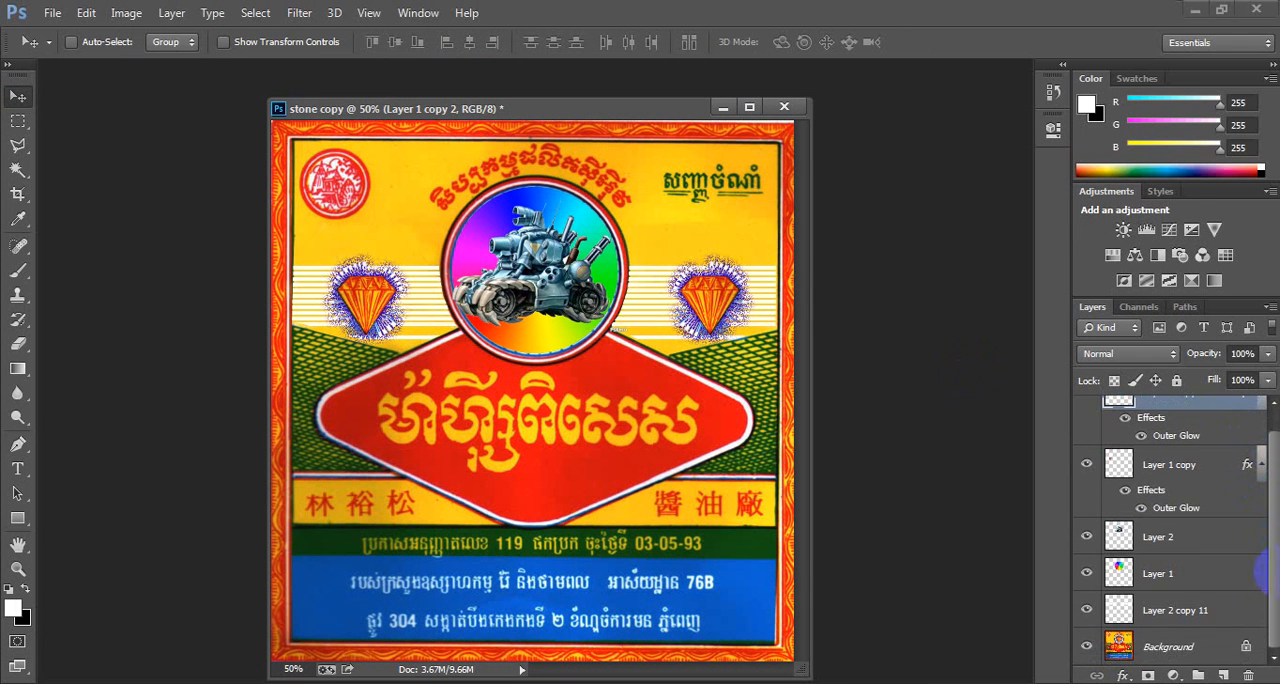
{"action": "left_click", "coordinate": [1166, 647], "text": "shift"}
{"action": "right_click", "coordinate": [1162, 562]}
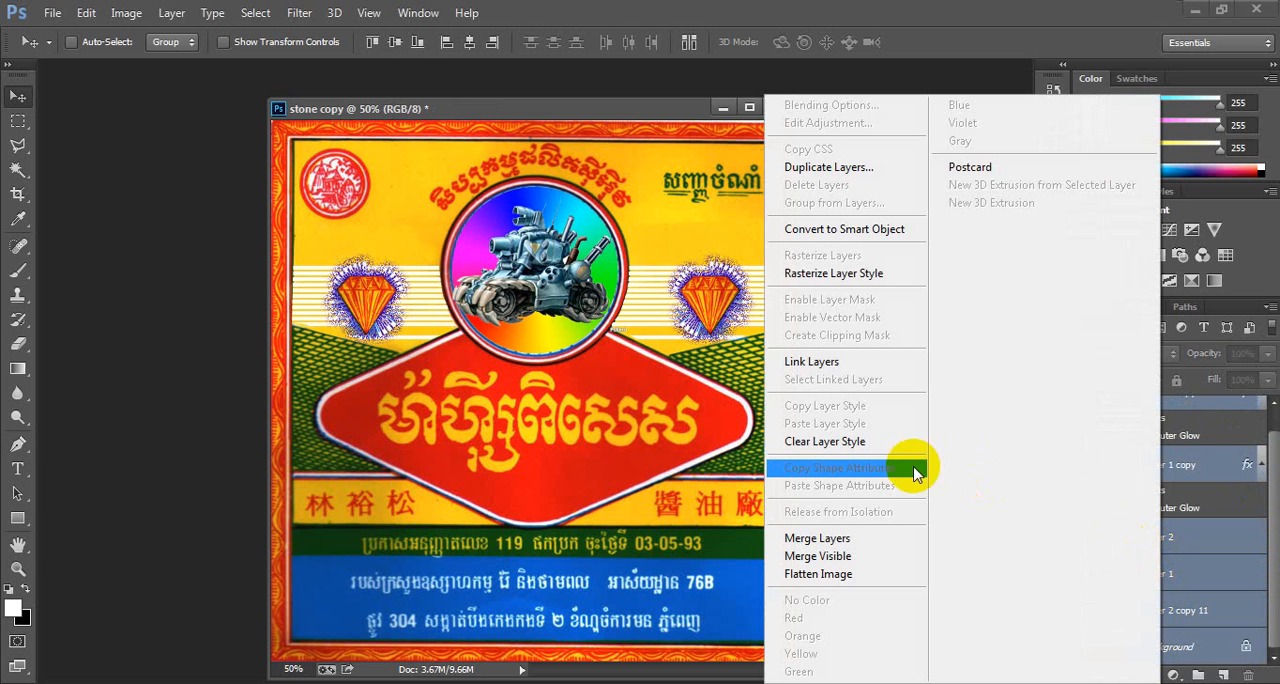
{"action": "left_click", "coordinate": [820, 538]}
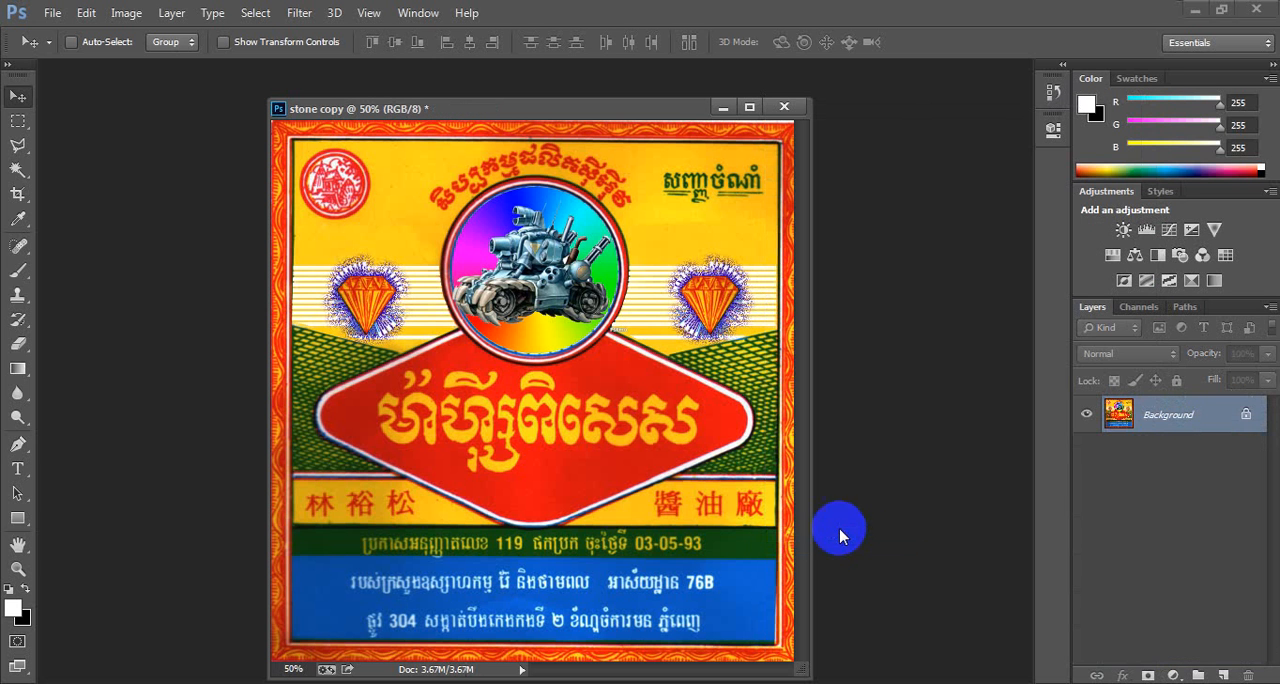
- Save the image as a JPEG named fff on the Desktop at quality 8, then minimize the program
{"action": "left_click", "coordinate": [51, 14]}
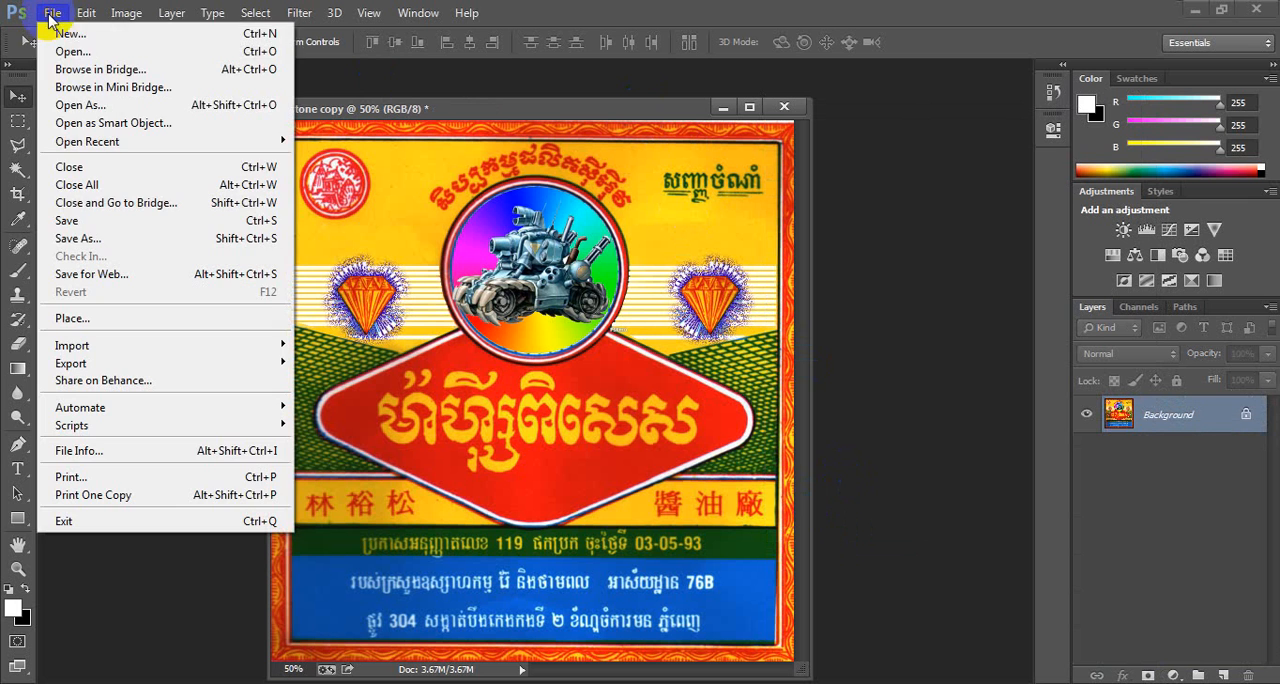
{"action": "left_click", "coordinate": [80, 240]}
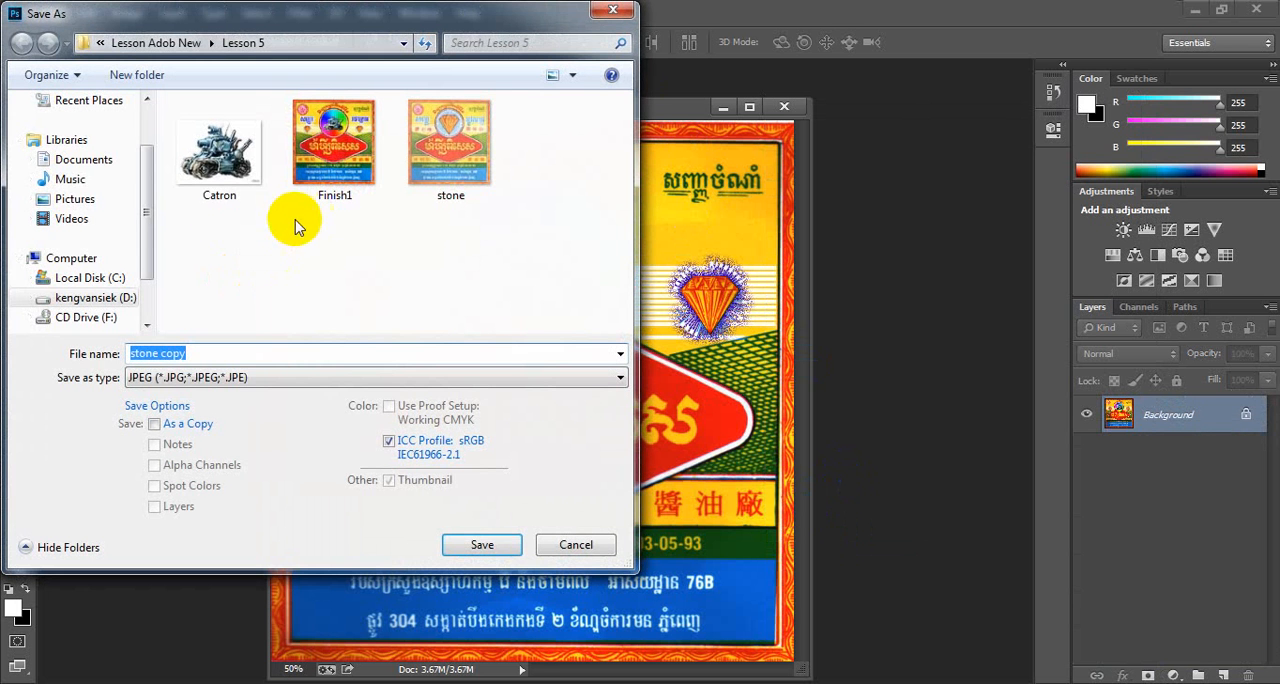
{"action": "scroll", "coordinate": [145, 118], "scroll_direction": "up", "scroll_amount": 2}
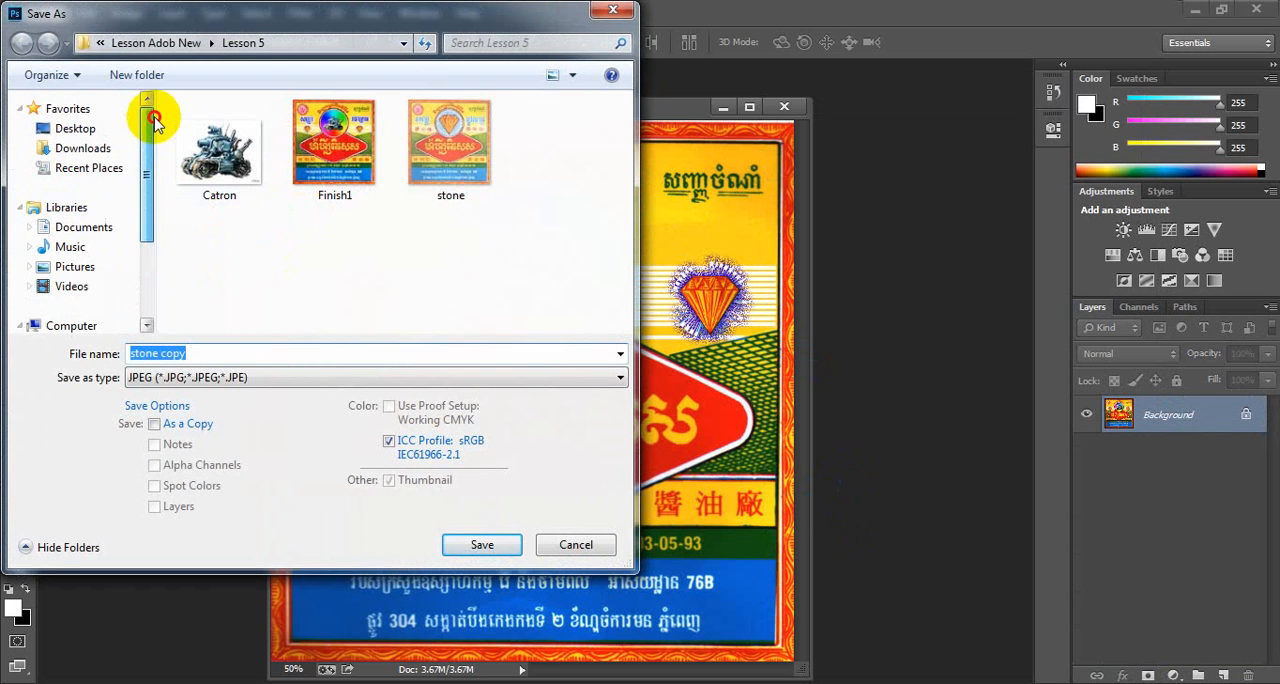
{"action": "left_click", "coordinate": [88, 129]}
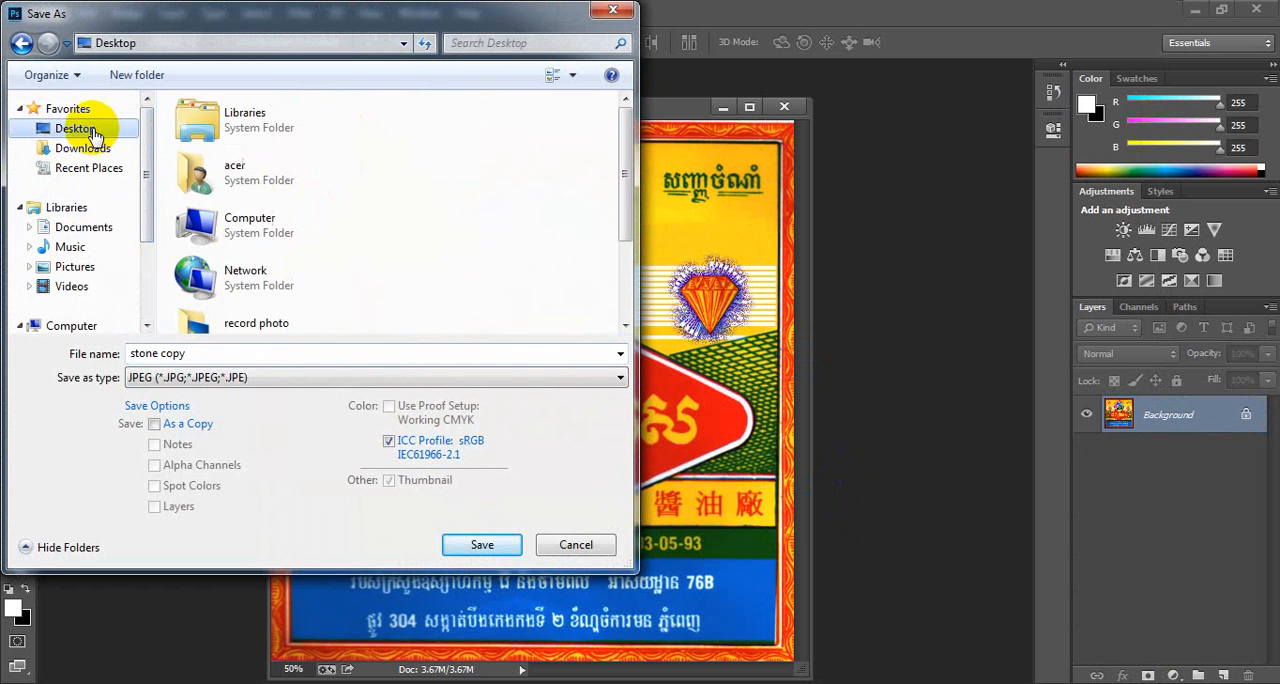
{"action": "left_click", "coordinate": [229, 352]}
{"action": "type", "text": "fff"}
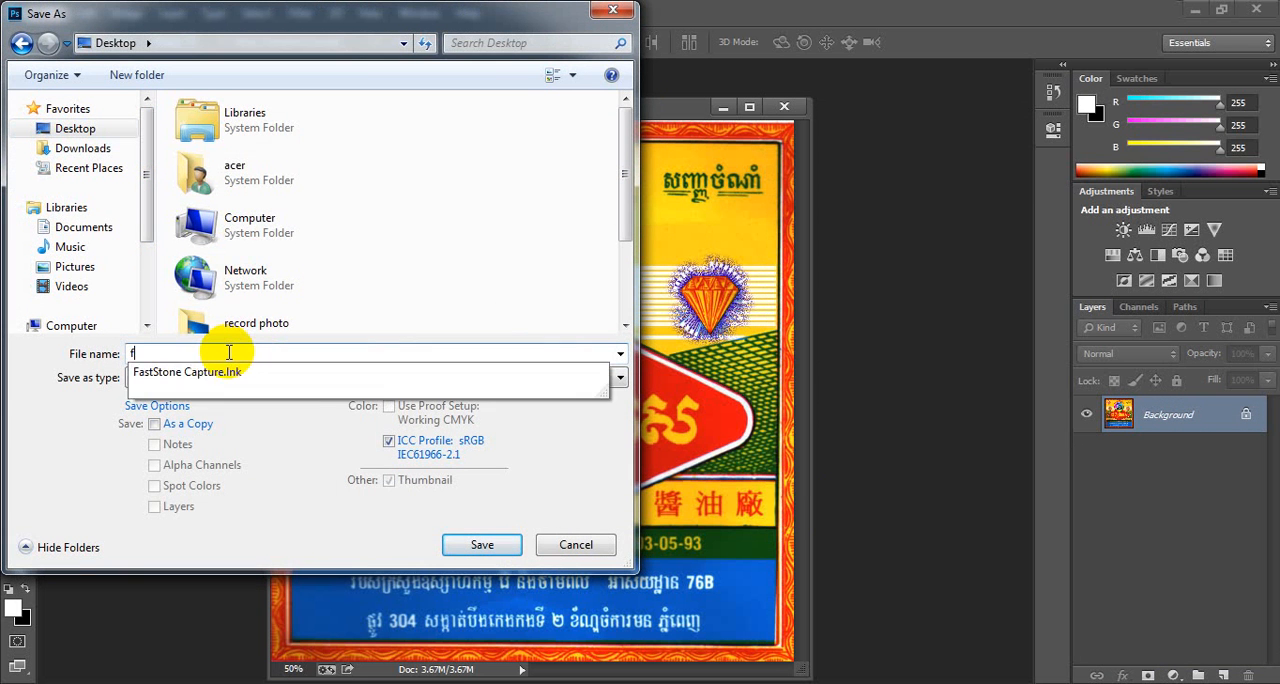
{"action": "left_click", "coordinate": [492, 540]}
{"action": "left_click", "coordinate": [748, 171]}
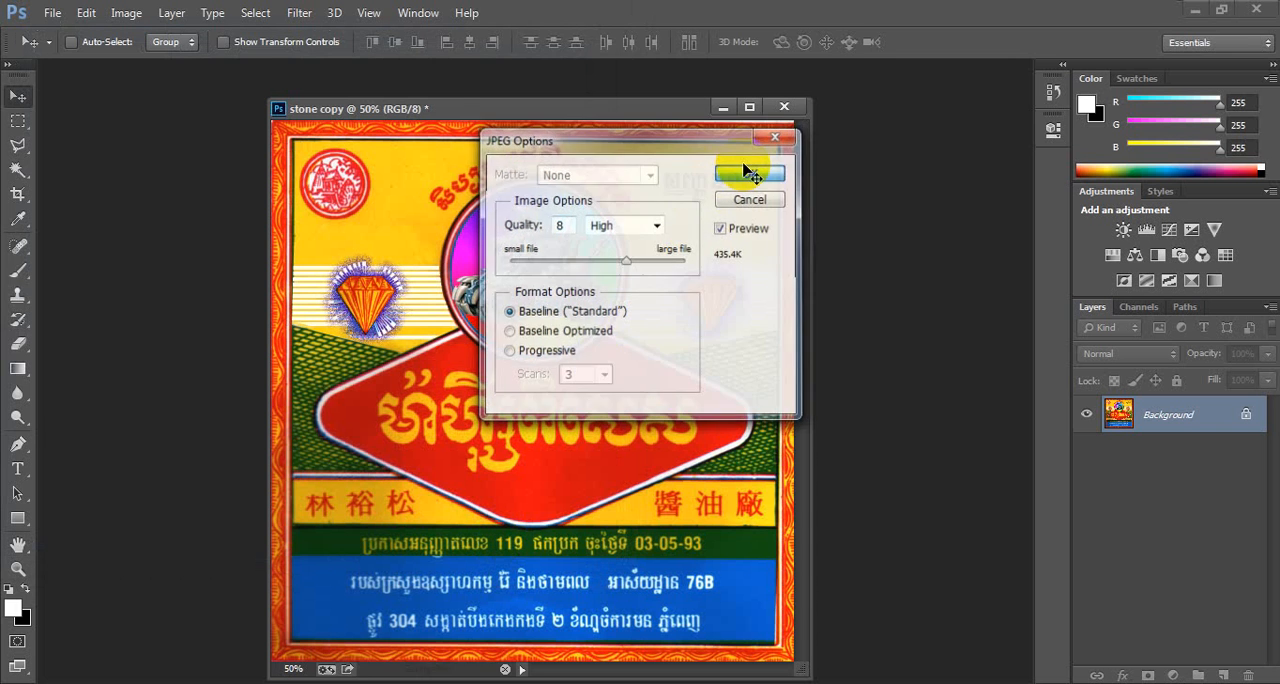
{"action": "left_click", "coordinate": [1195, 11]}
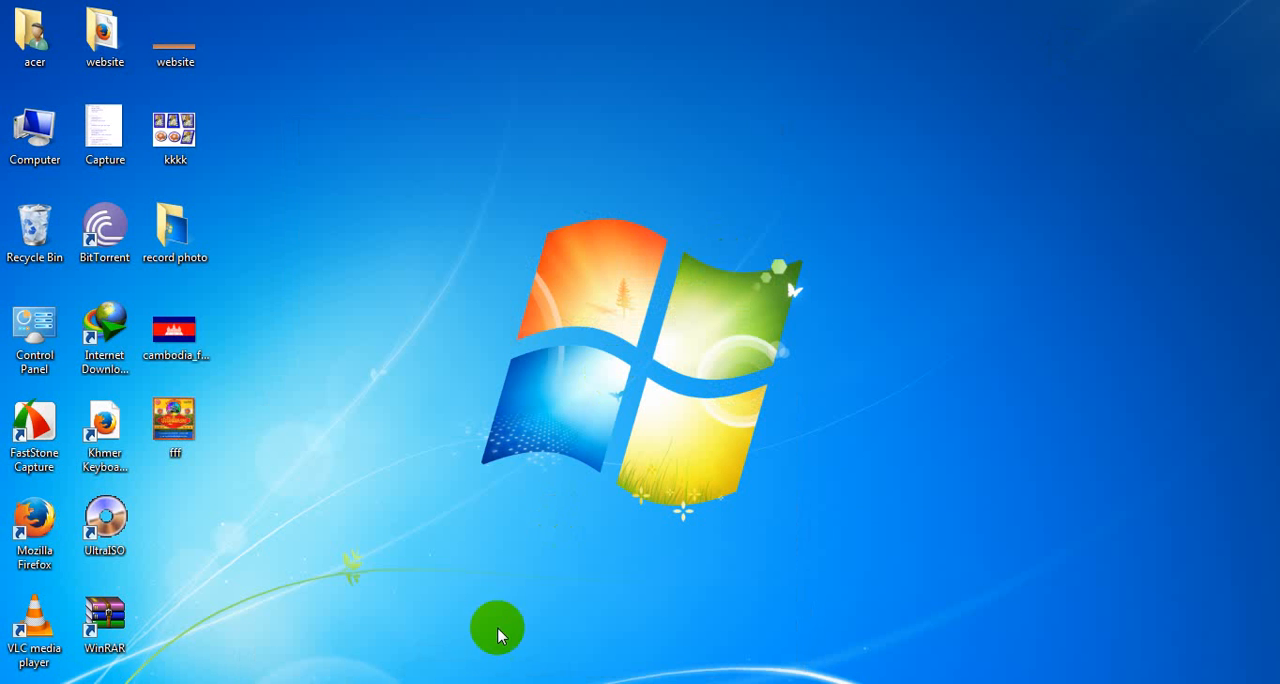